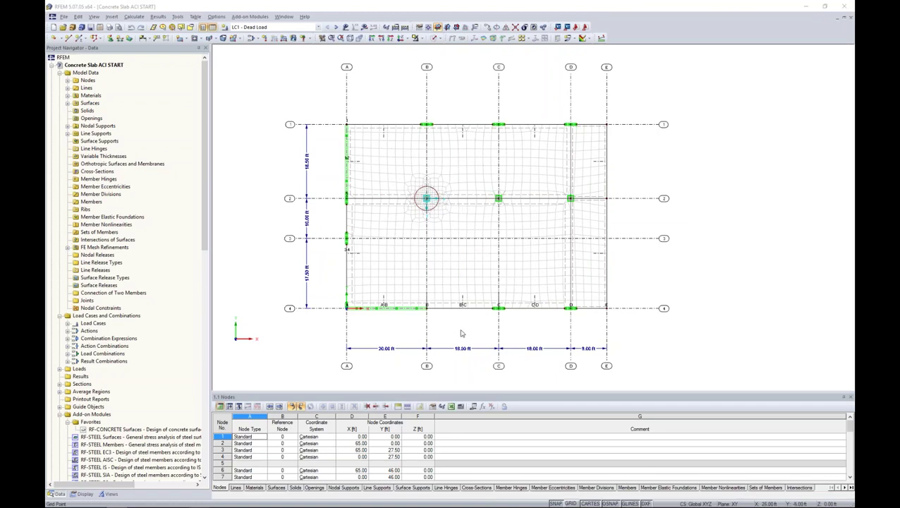
# Step: Examine the support type, spring constants and nonlinearity options of the line support along gridline 4 between A and B
pyautogui.keyDown('ctrl'); pyautogui.moveTo(457, 330); pyautogui.dragTo(414, 157, button='middle'); pyautogui.keyUp('ctrl')
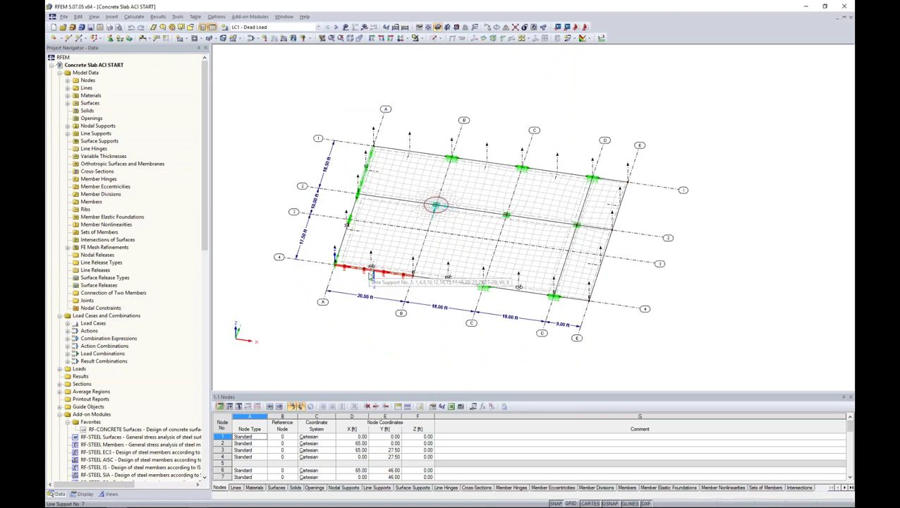
pyautogui.scroll(2, 385, 293)
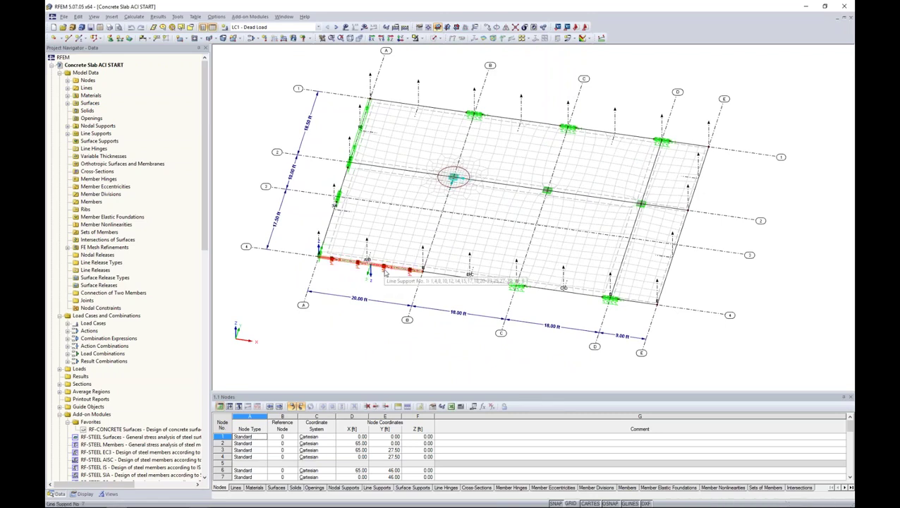
pyautogui.doubleClick(384, 274)
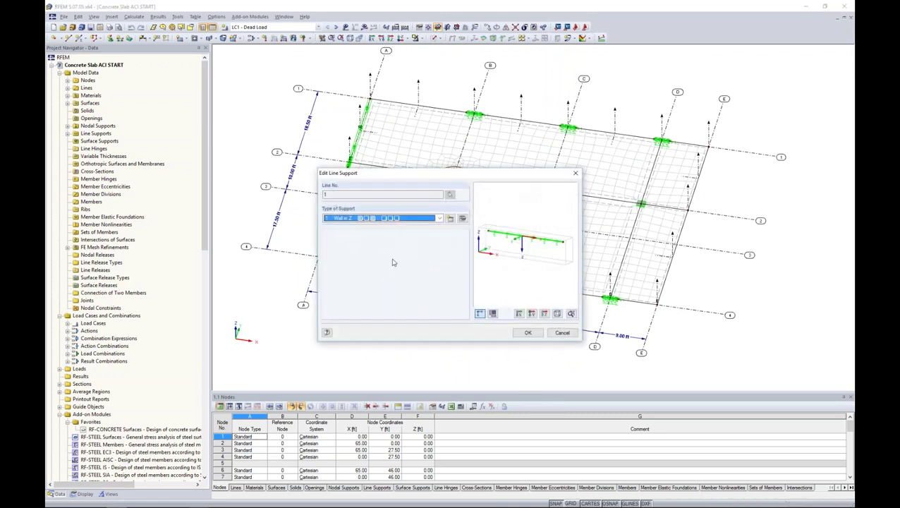
pyautogui.moveTo(438, 178); pyautogui.dragTo(508, 124)
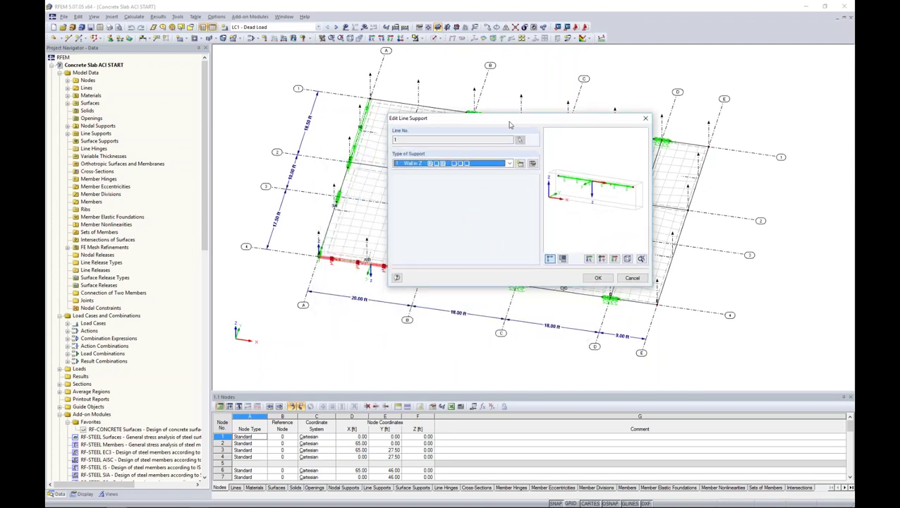
pyautogui.click(509, 164)
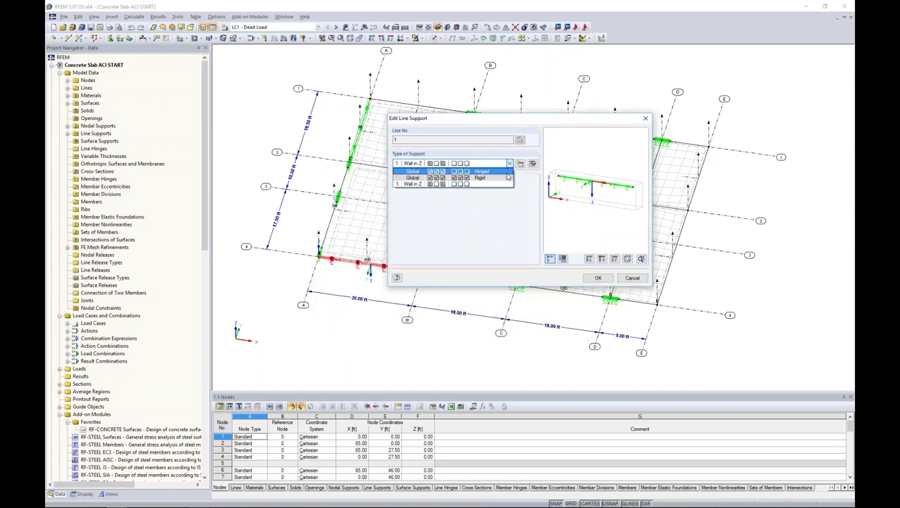
pyautogui.click(530, 169)
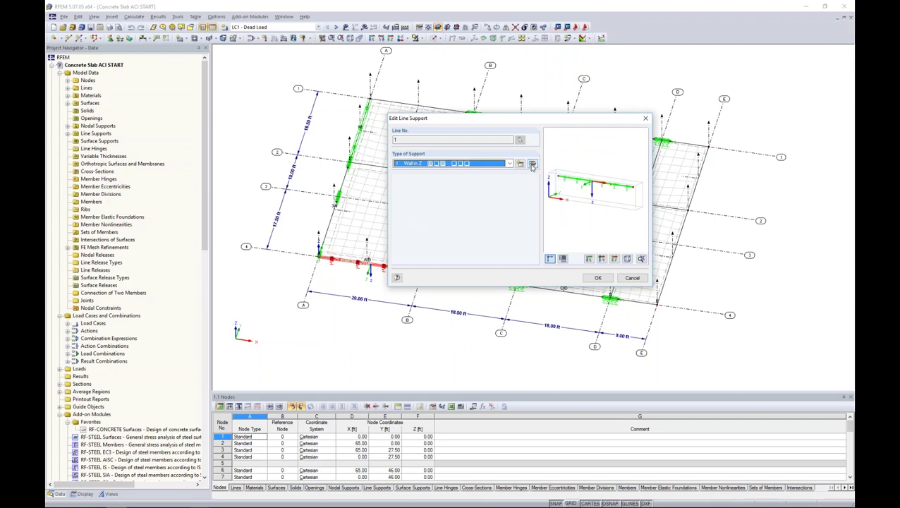
pyautogui.click(532, 164)
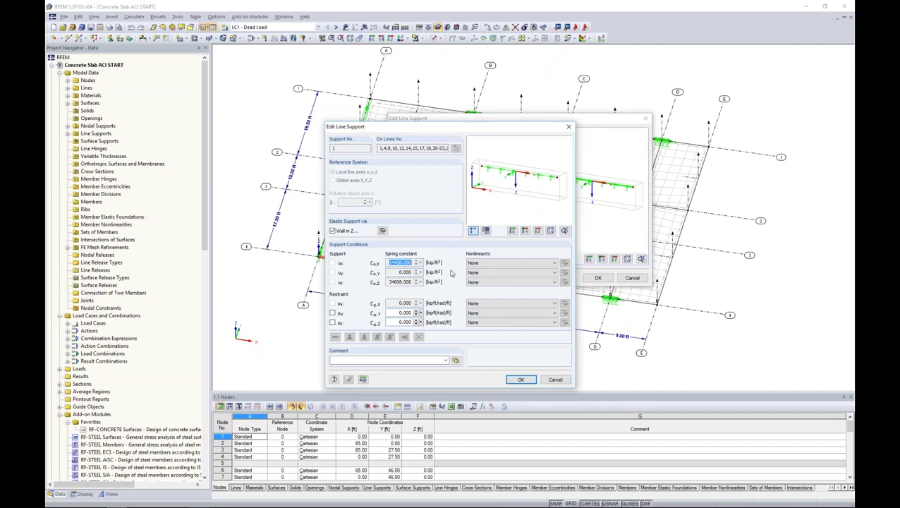
pyautogui.click(474, 263)
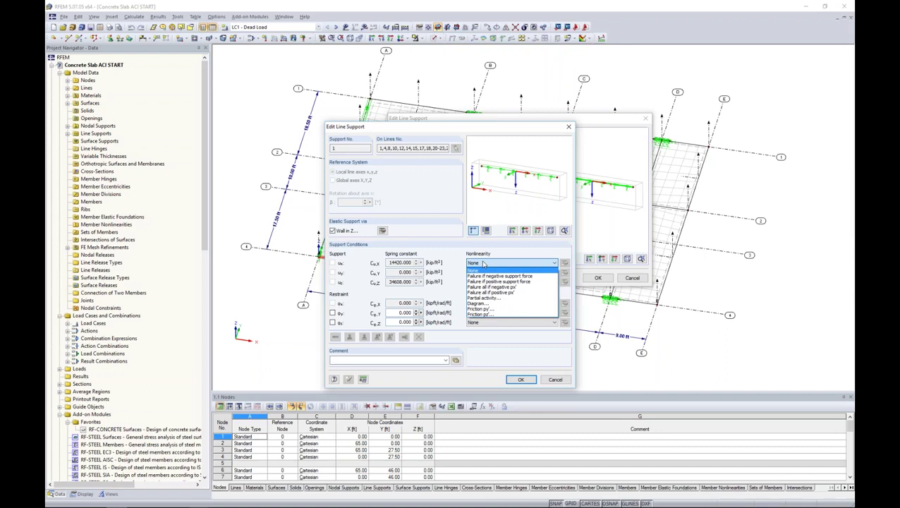
pyautogui.click(460, 251)
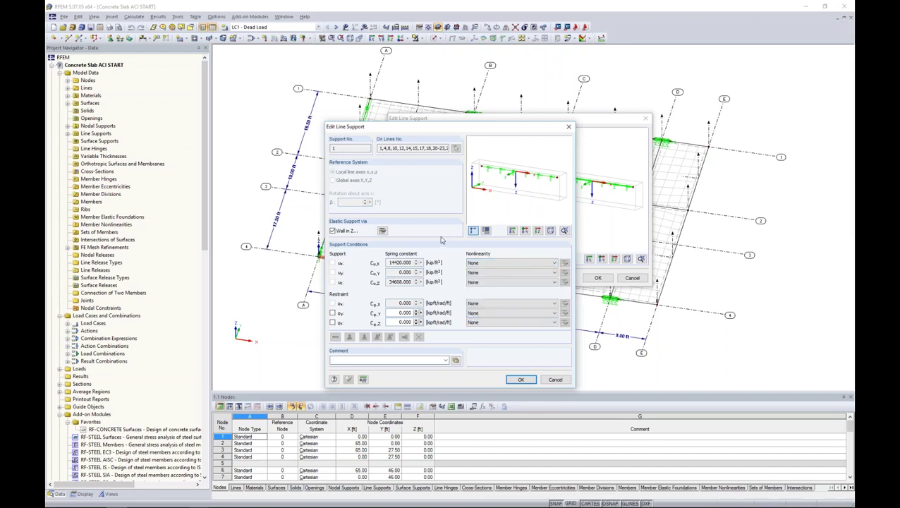
# Step: Examine the wall size, material and end conditions behind that line support, then leave its settings without saving changes
pyautogui.click(382, 231)
pyautogui.moveTo(411, 169); pyautogui.dragTo(495, 127)
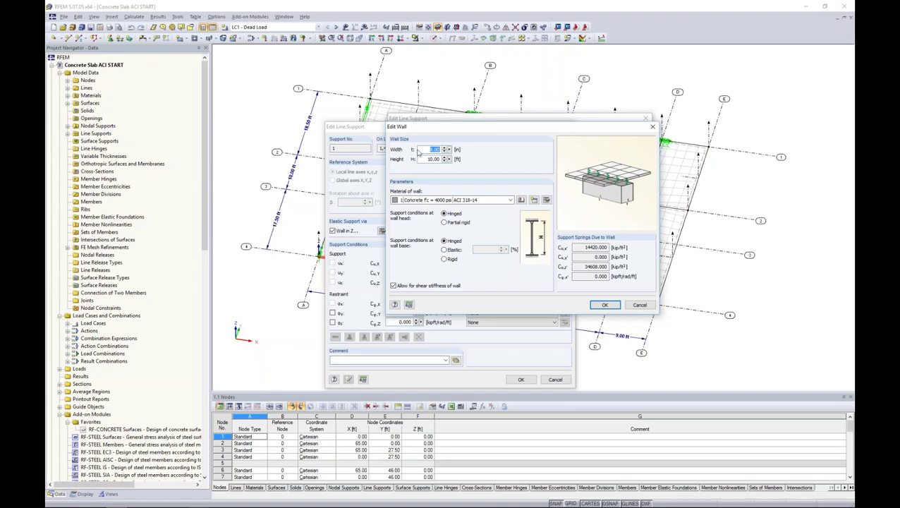
pyautogui.click(426, 159)
pyautogui.click(638, 306)
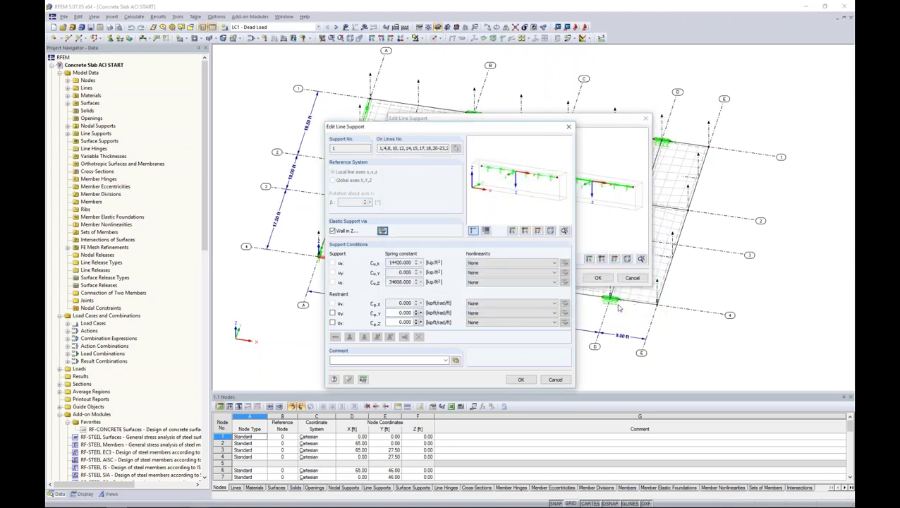
pyautogui.click(555, 379)
pyautogui.click(625, 279)
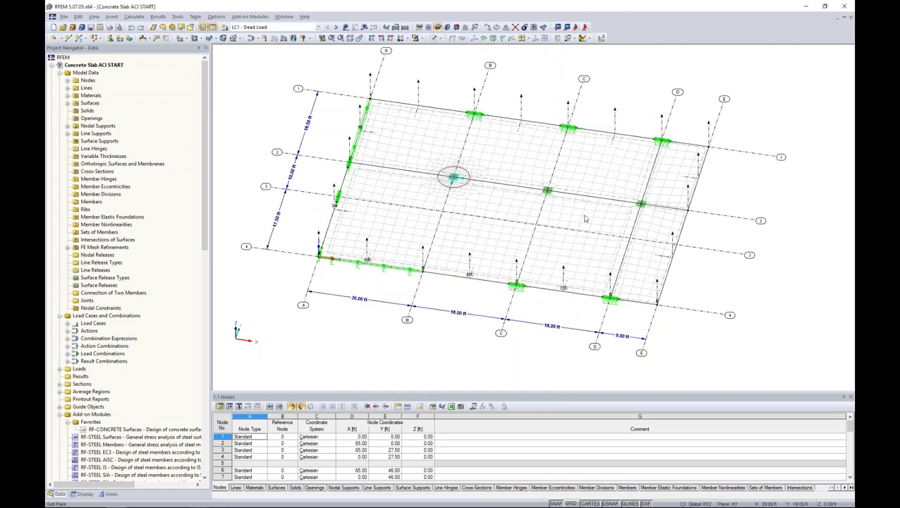
# Step: Examine the elastic column parameters of the nodal support at grid intersection C-2, then leave without saving changes
pyautogui.moveTo(583, 213); pyautogui.dragTo(561, 196, button='middle')
pyautogui.scroll(6, 561, 195)
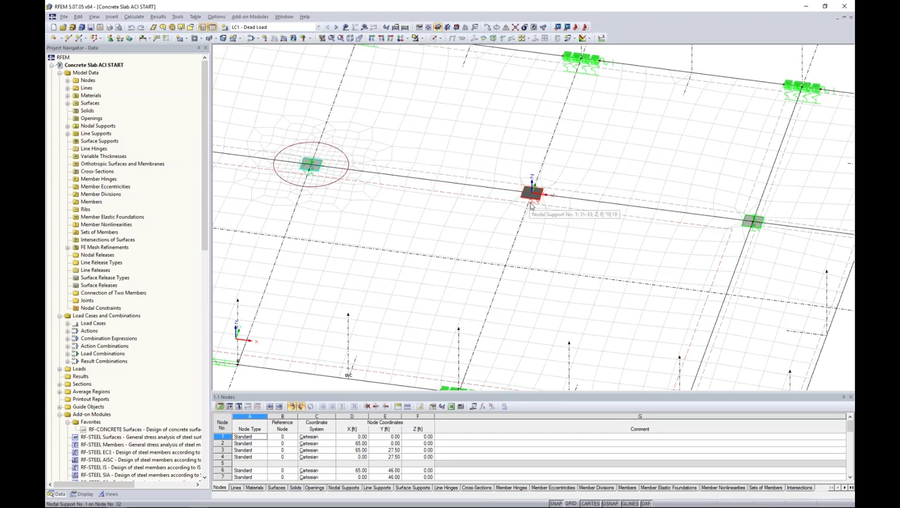
pyautogui.doubleClick(532, 205)
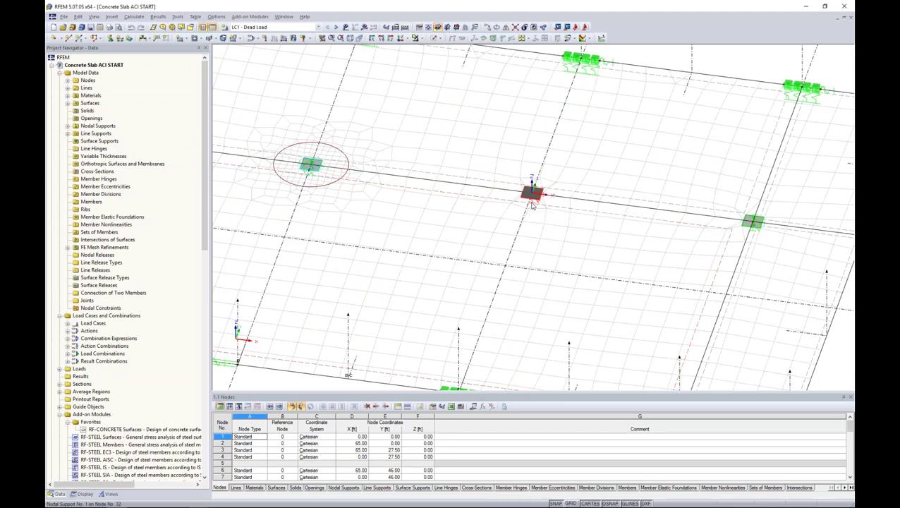
pyautogui.click(462, 218)
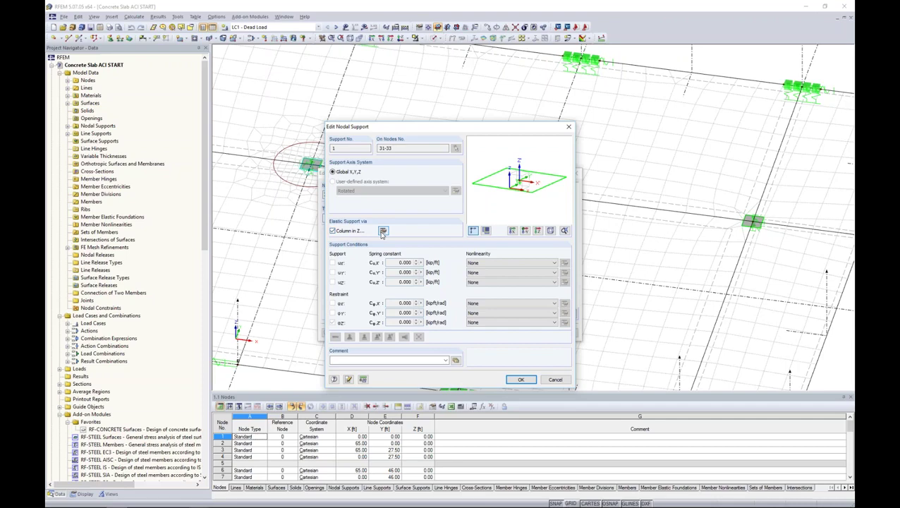
pyautogui.click(383, 230)
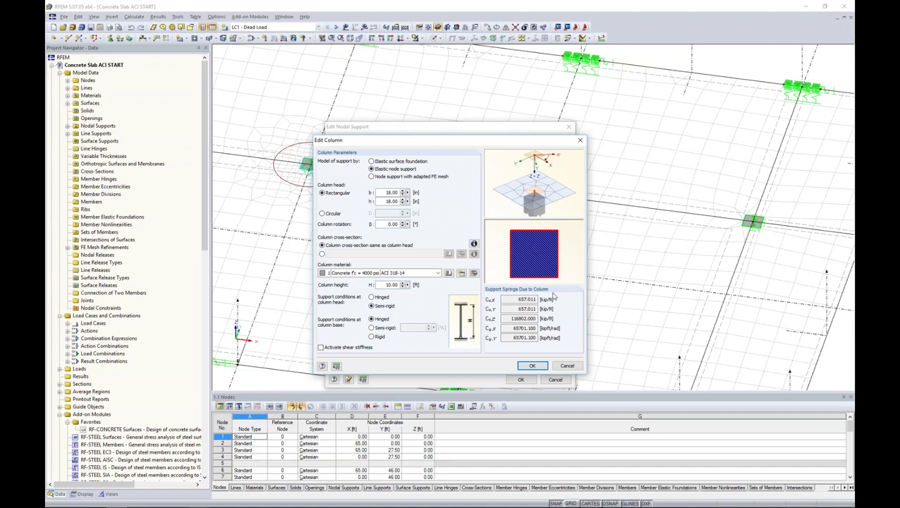
pyautogui.click(533, 365)
pyautogui.click(566, 366)
pyautogui.click(557, 379)
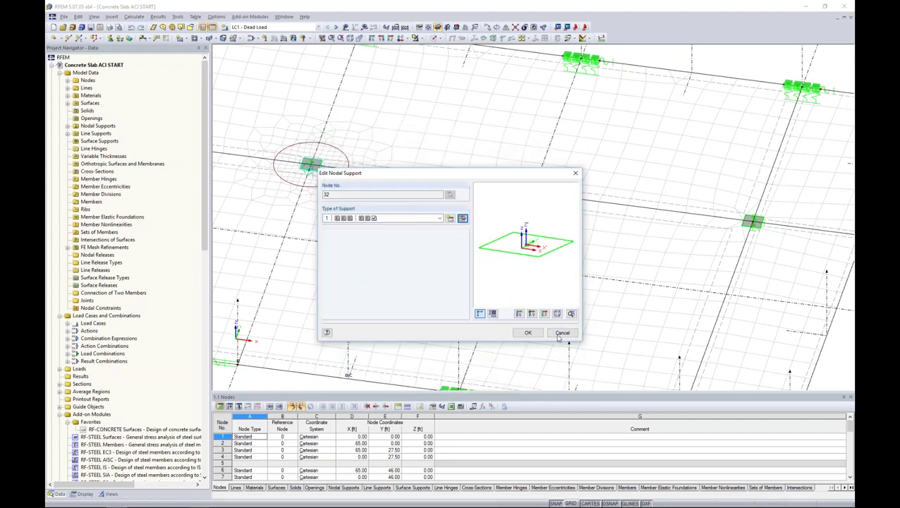
pyautogui.click(557, 333)
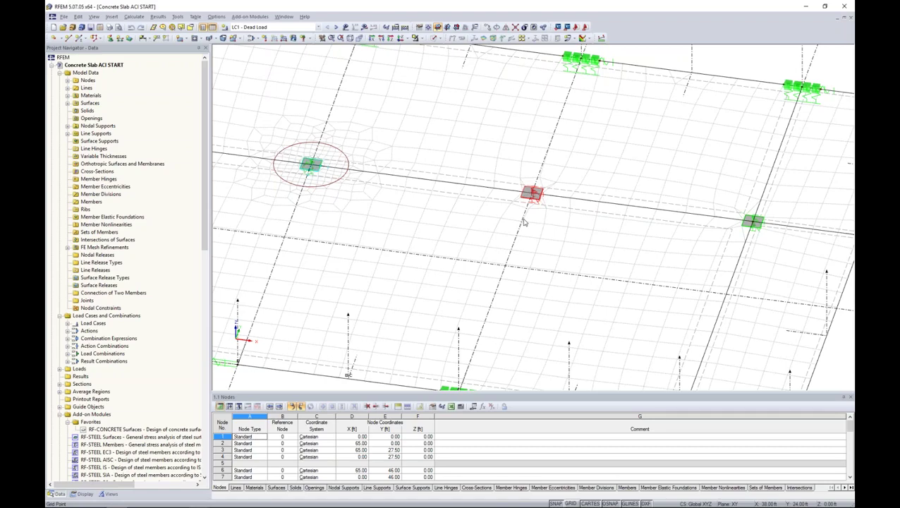
# Step: Examine the radius and target FE lengths of the circular mesh refinement around the column at B-2, then leave without saving changes
pyautogui.scroll(-5, 523, 223)
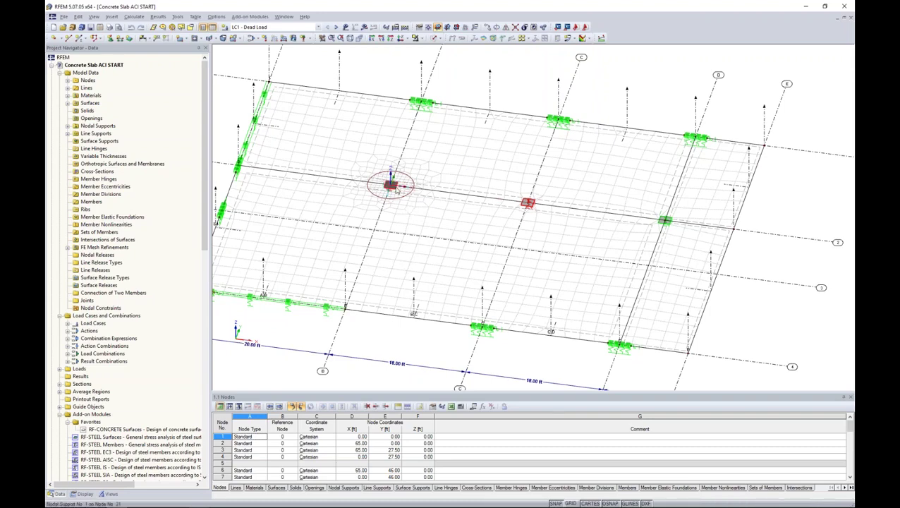
pyautogui.scroll(3, 394, 191)
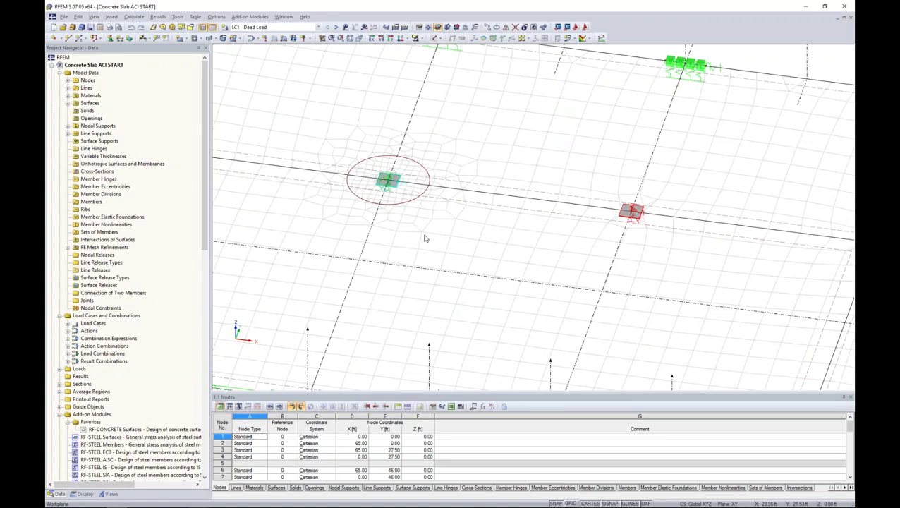
pyautogui.doubleClick(415, 201)
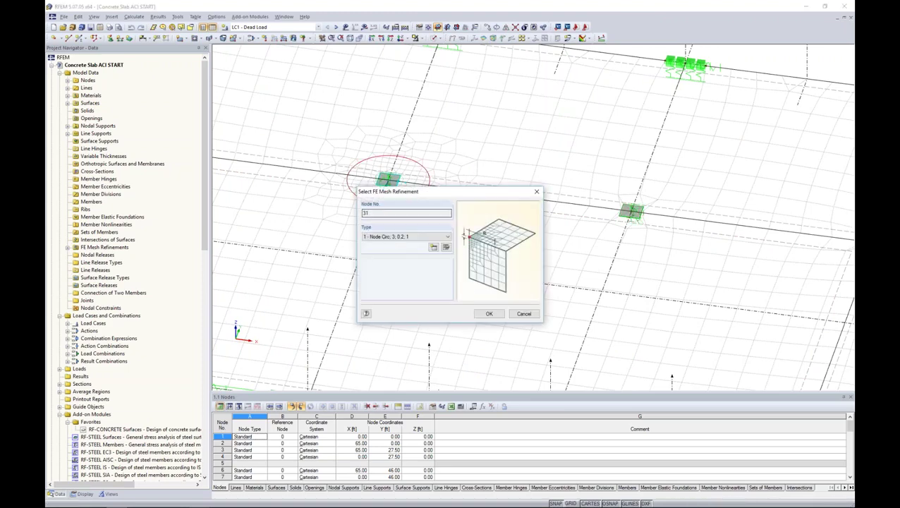
pyautogui.click(489, 314)
pyautogui.moveTo(456, 159); pyautogui.dragTo(522, 117)
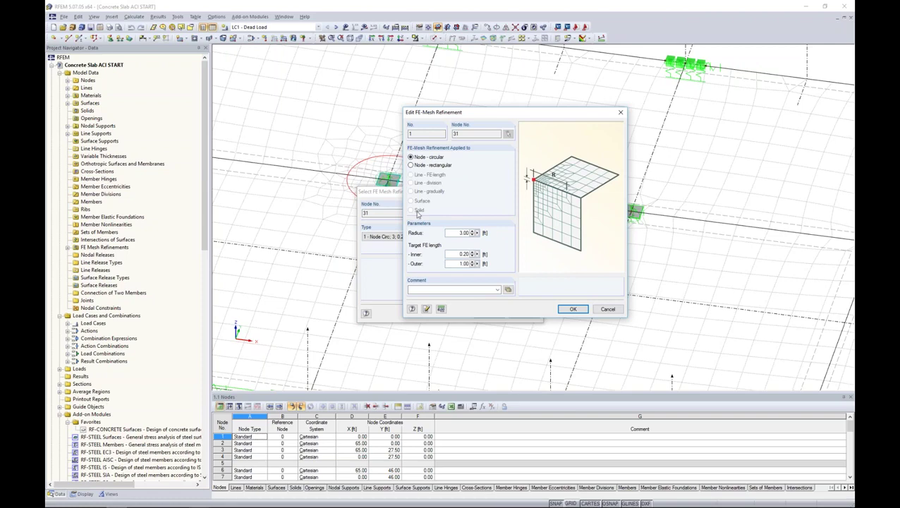
pyautogui.moveTo(489, 113); pyautogui.dragTo(529, 95)
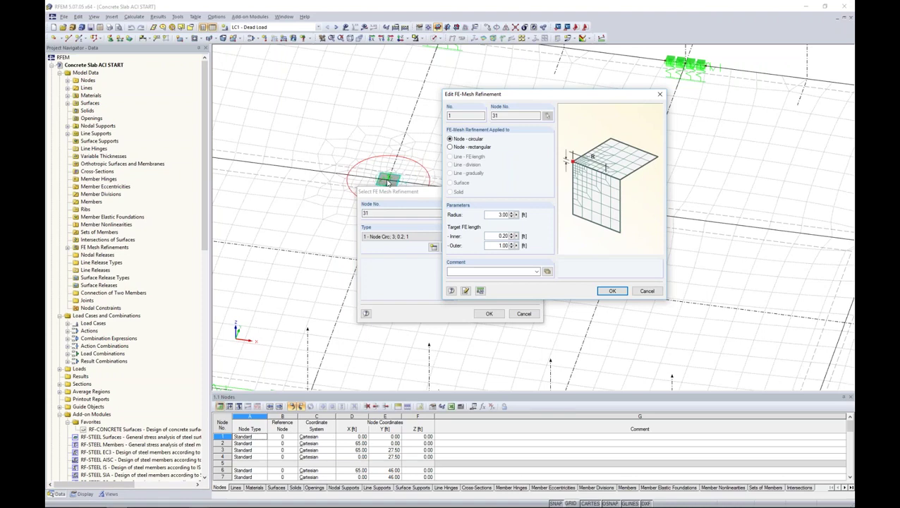
pyautogui.doubleClick(502, 215)
pyautogui.doubleClick(496, 237)
pyautogui.click(646, 292)
pyautogui.click(525, 311)
pyautogui.click(386, 185)
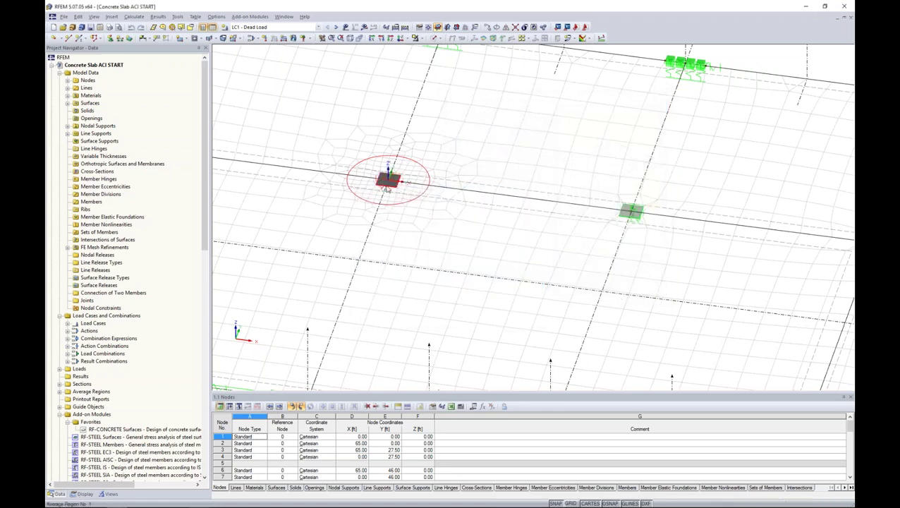
pyautogui.press('Escape')
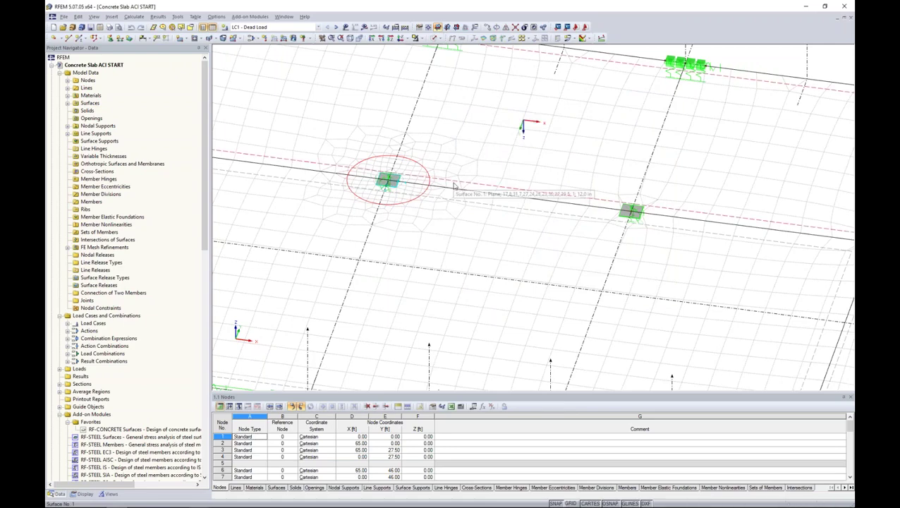
# Step: Select the entire slab model in a near-plan view and open the stiffness modification settings for all four surfaces together
pyautogui.scroll(-4, 456, 185)
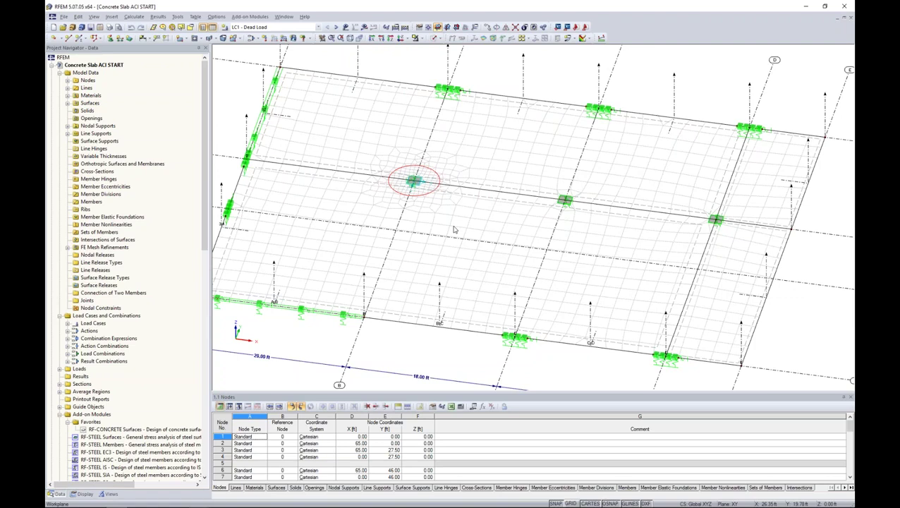
pyautogui.keyDown('ctrl'); pyautogui.moveTo(468, 224); pyautogui.dragTo(489, 328, button='middle'); pyautogui.keyUp('ctrl')
pyautogui.moveTo(288, 86); pyautogui.dragTo(728, 344)
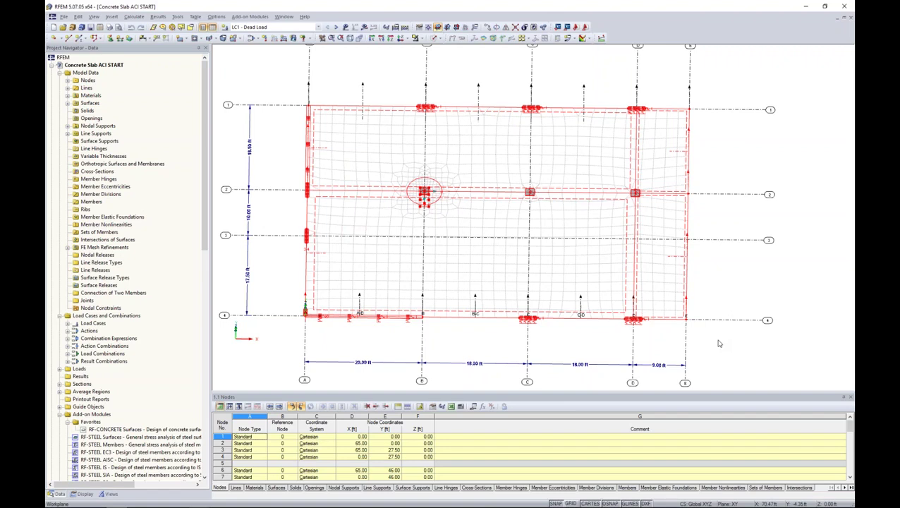
pyautogui.moveTo(273, 82); pyautogui.dragTo(710, 357)
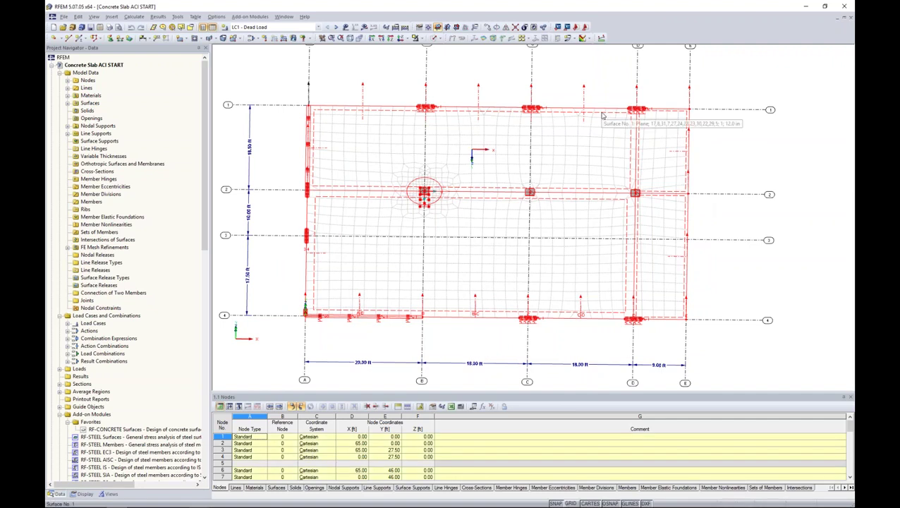
pyautogui.rightClick(602, 115)
pyautogui.moveTo(618, 120)
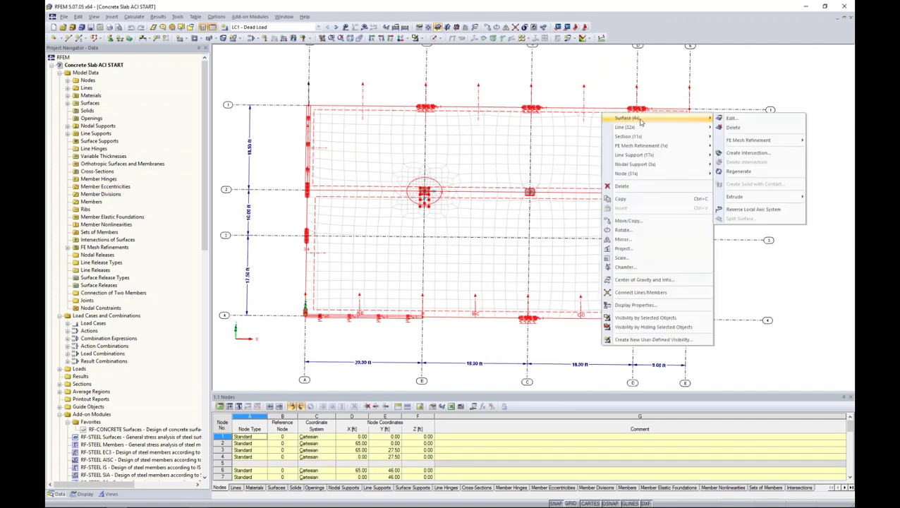
pyautogui.click(730, 118)
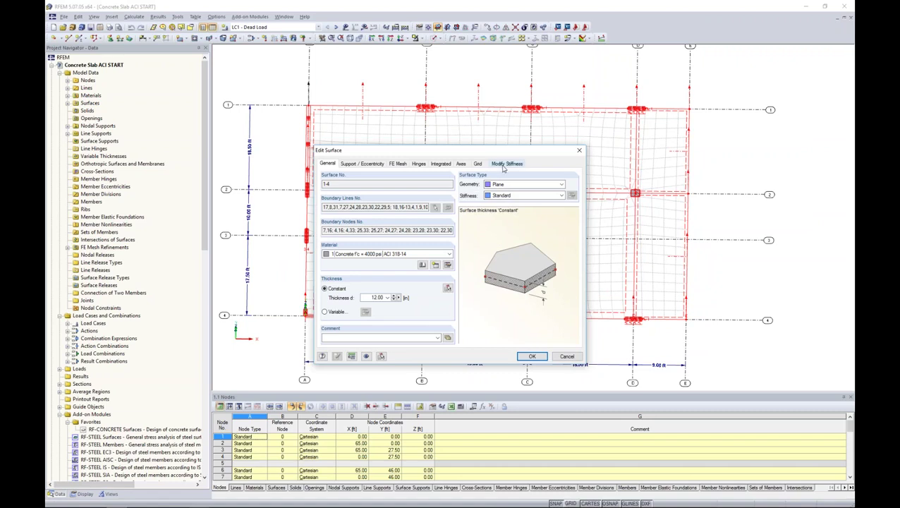
pyautogui.click(503, 166)
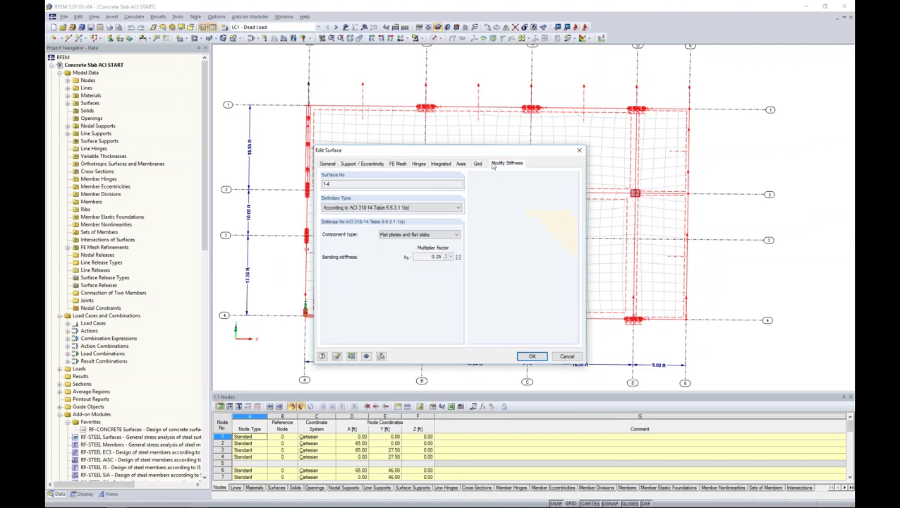
# Step: Try the ACI 318-14 Table 6.6.3.1.1(a) stiffness definition for flat plates and flat slabs on surfaces 1-4, leaving without saving changes
pyautogui.click(402, 209)
pyautogui.click(379, 216)
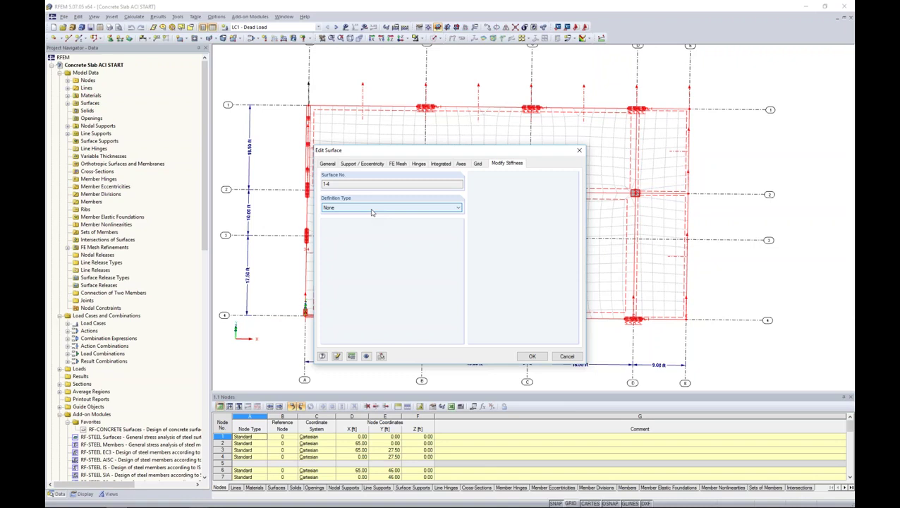
pyautogui.click(372, 209)
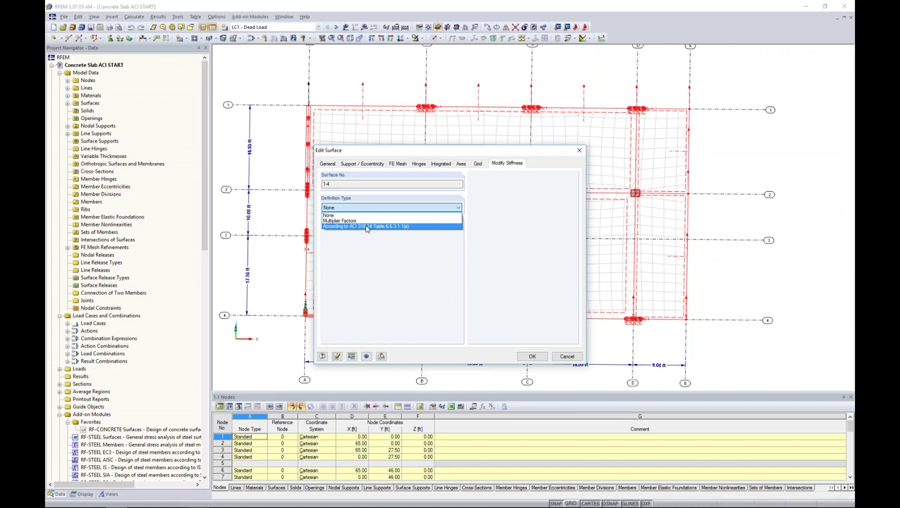
pyautogui.click(336, 227)
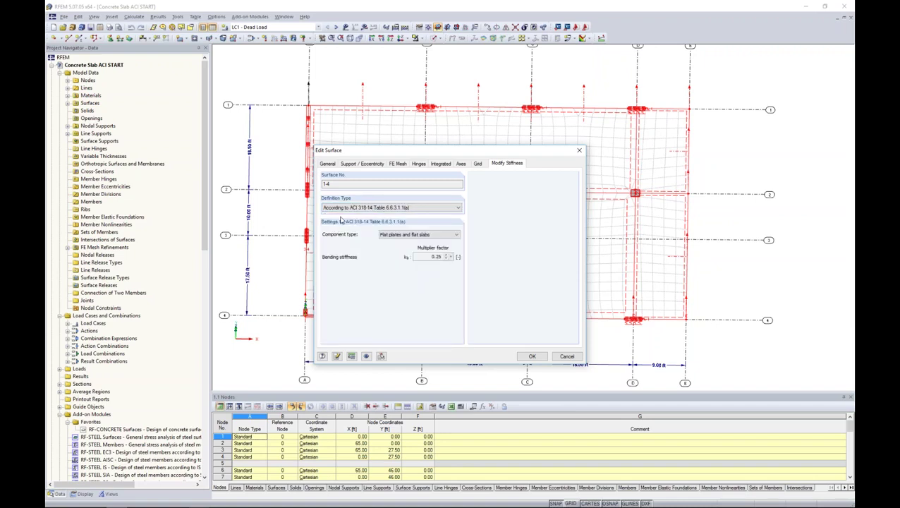
pyautogui.click(389, 235)
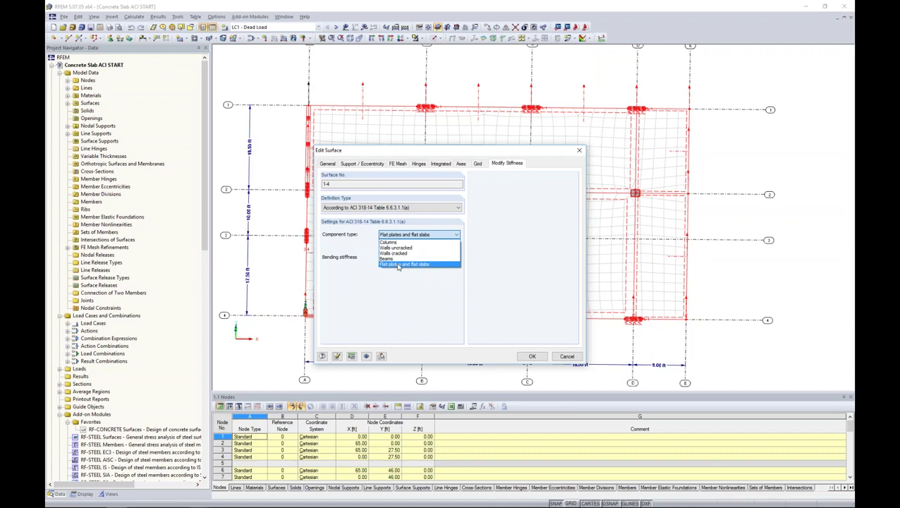
pyautogui.click(398, 265)
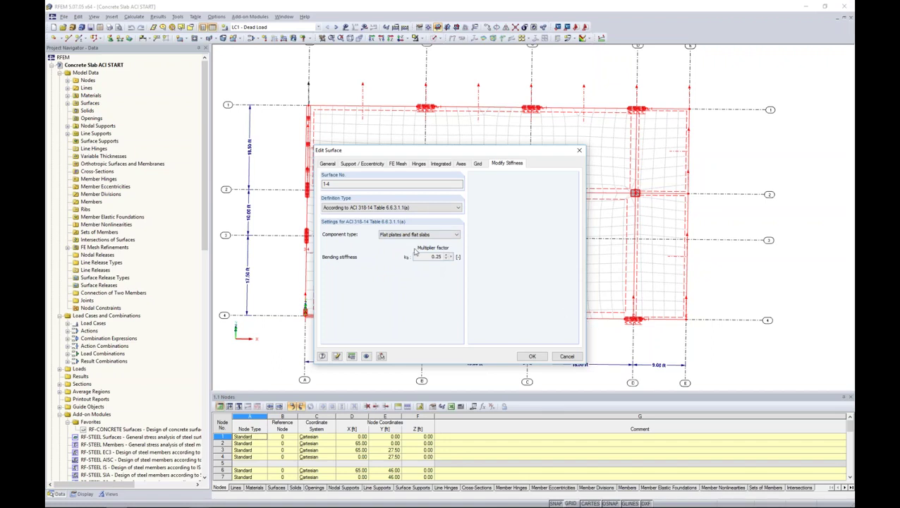
pyautogui.click(568, 357)
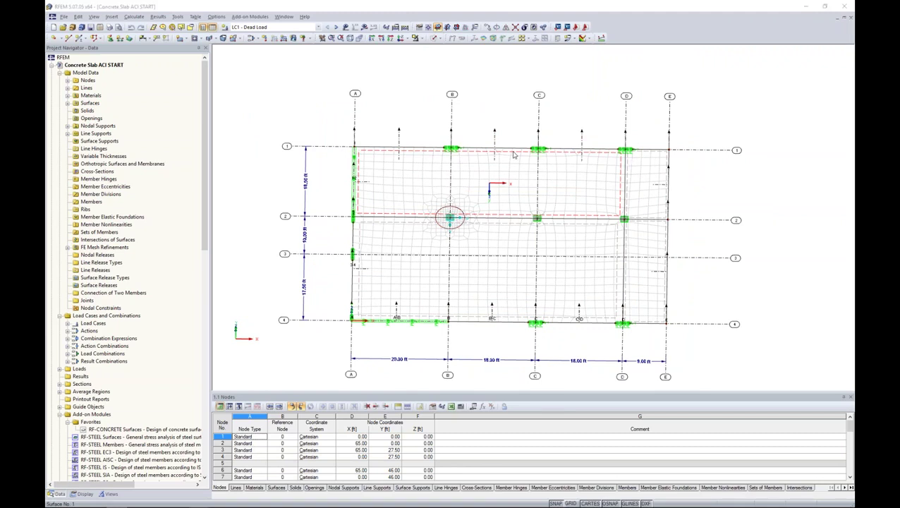
# Step: Change surface 1's stiffness type to Orthotropic and examine the transformed stiffness matrix for the constant thickness type
pyautogui.click(329, 165)
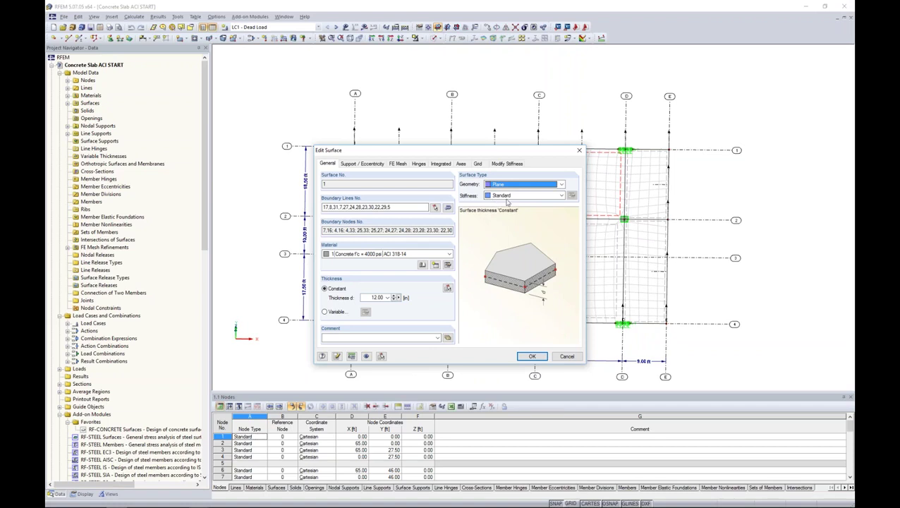
pyautogui.click(543, 197)
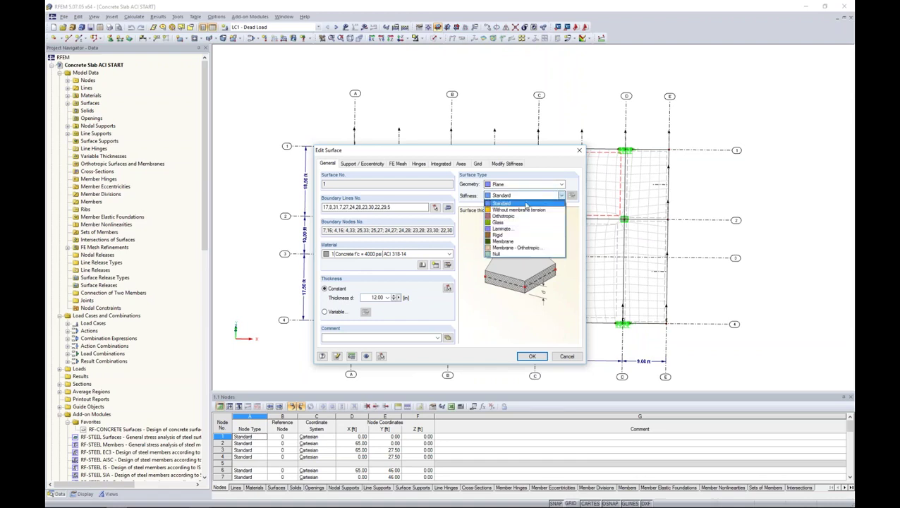
pyautogui.click(518, 216)
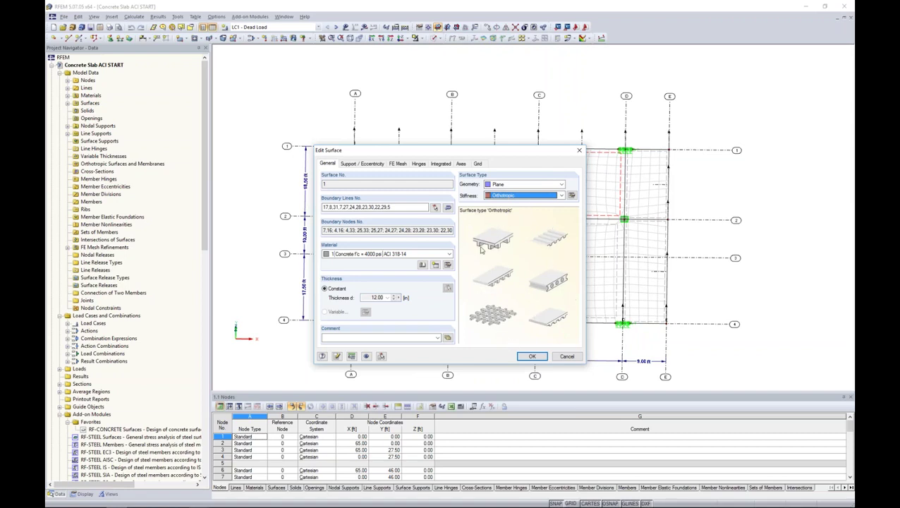
pyautogui.click(571, 196)
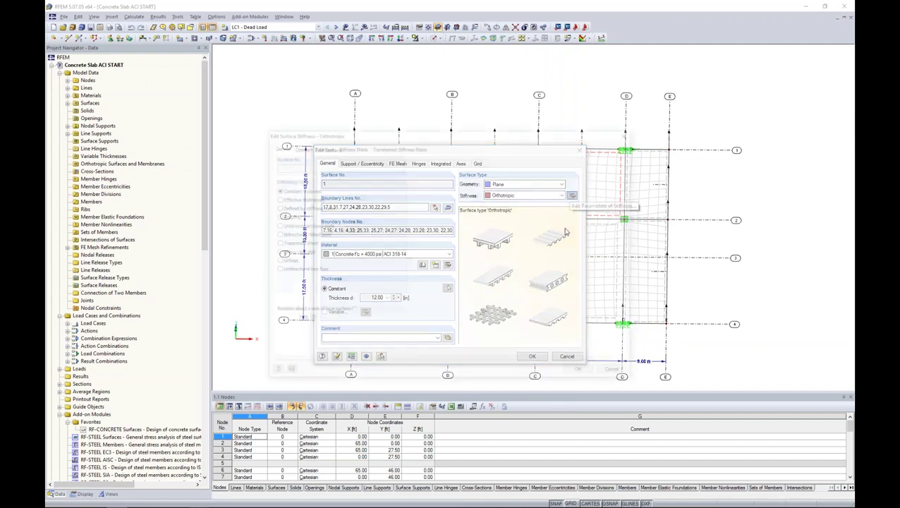
pyautogui.moveTo(529, 135); pyautogui.dragTo(547, 115)
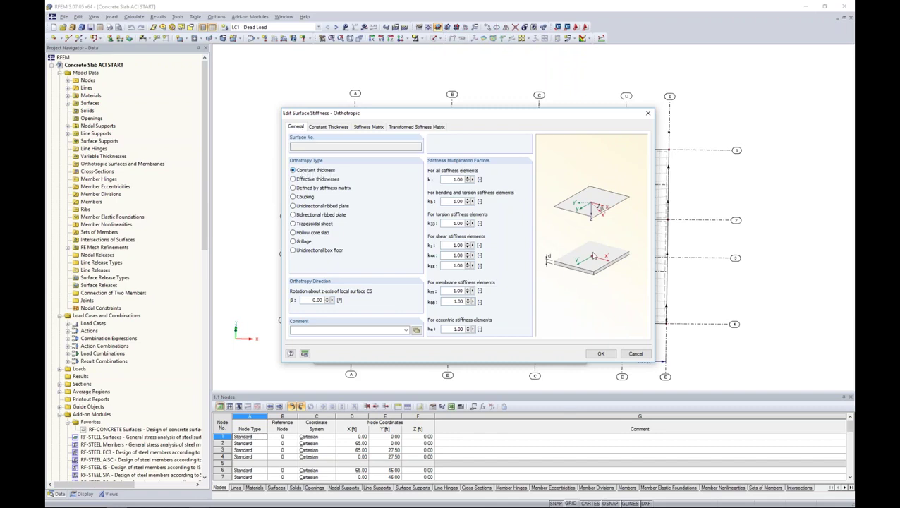
pyautogui.click(417, 127)
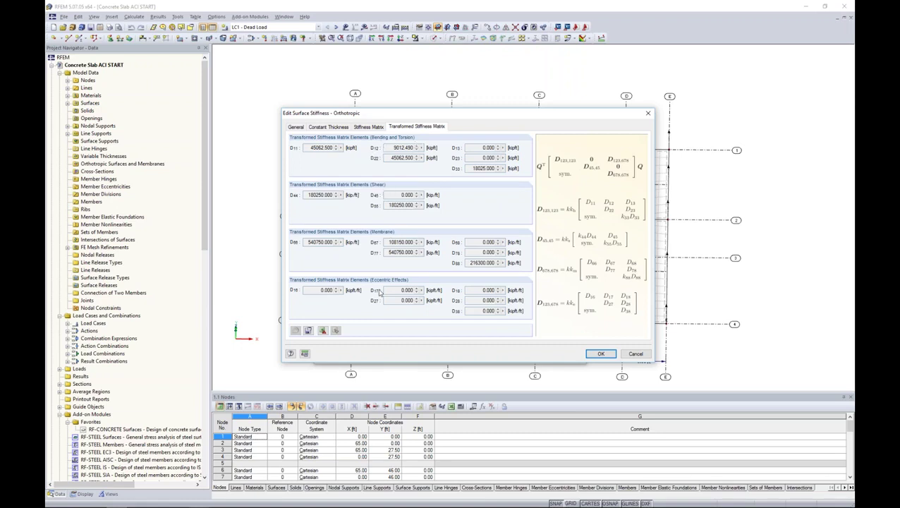
# Step: Define the orthotropy by effective thicknesses of 12 in for the x' direction and 5 in for the y' direction
pyautogui.click(297, 127)
pyautogui.click(293, 179)
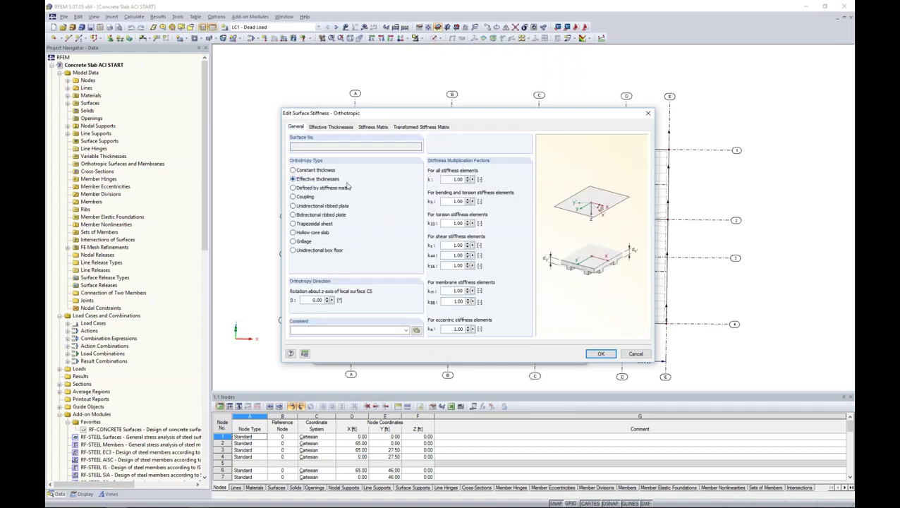
pyautogui.click(323, 128)
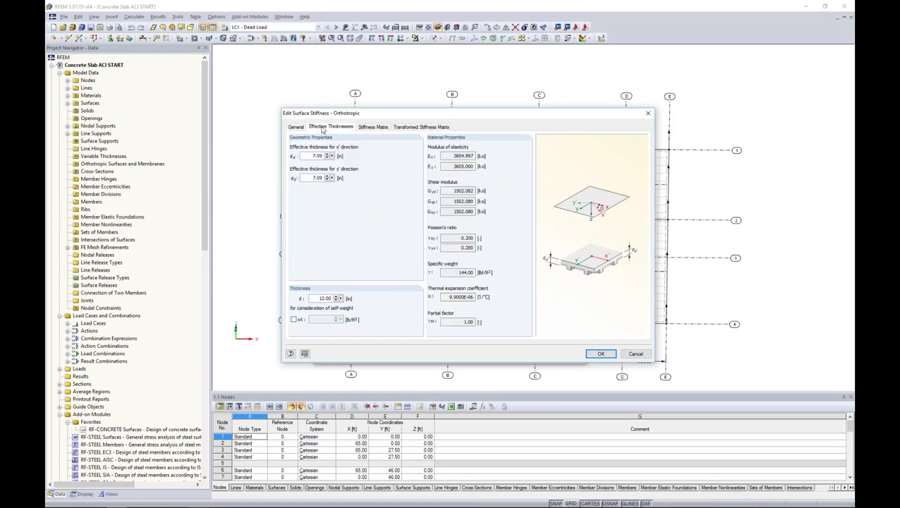
pyautogui.moveTo(308, 155); pyautogui.dragTo(322, 155)
pyautogui.write('12')
pyautogui.press('Tab')
pyautogui.write('5')
pyautogui.click(315, 156)
# Step: Examine the transformed stiffness matrix for the effective thicknesses and the thickness considered for self-weight
pyautogui.click(402, 127)
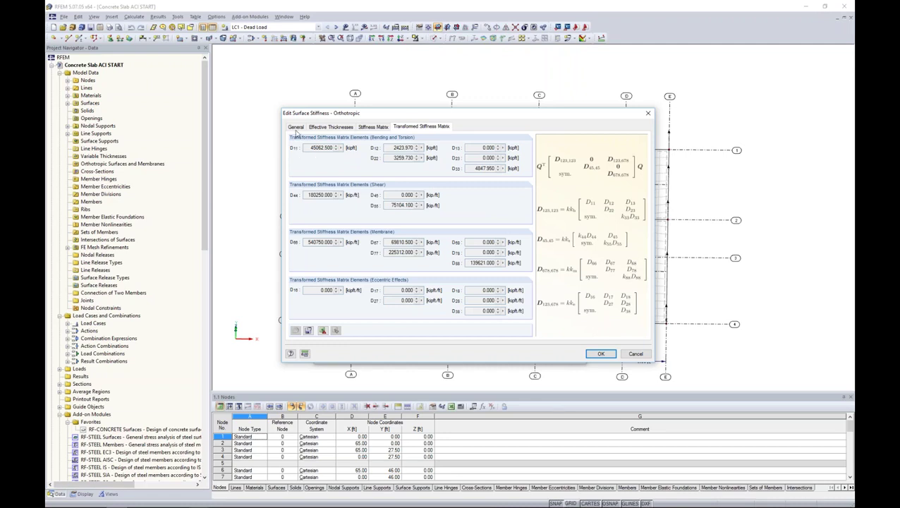
pyautogui.click(318, 128)
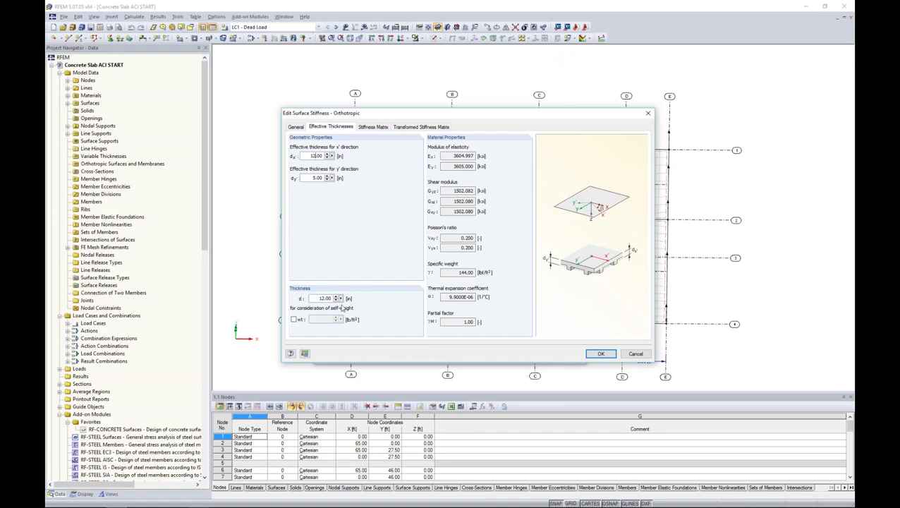
pyautogui.doubleClick(324, 298)
pyautogui.click(298, 129)
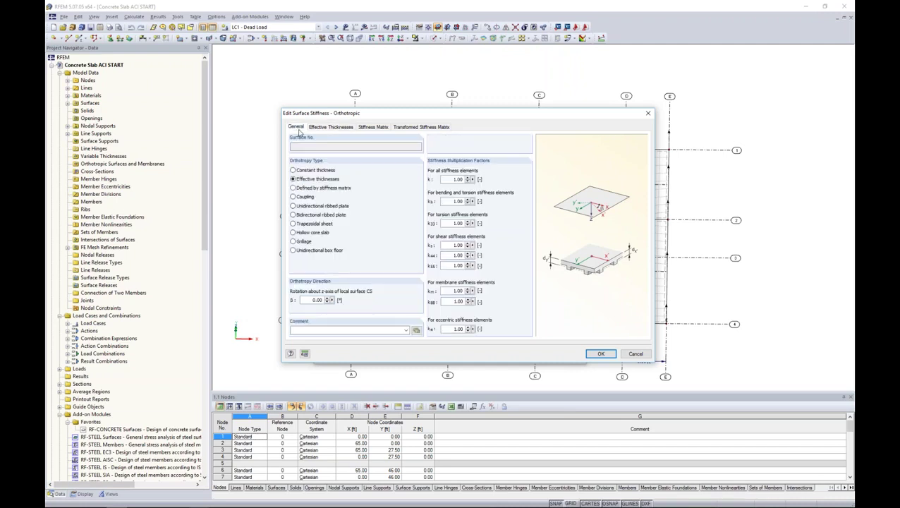
# Step: Switch the orthotropy type to Defined by stiffness matrix and examine its editable shear and membrane elements
pyautogui.click(293, 188)
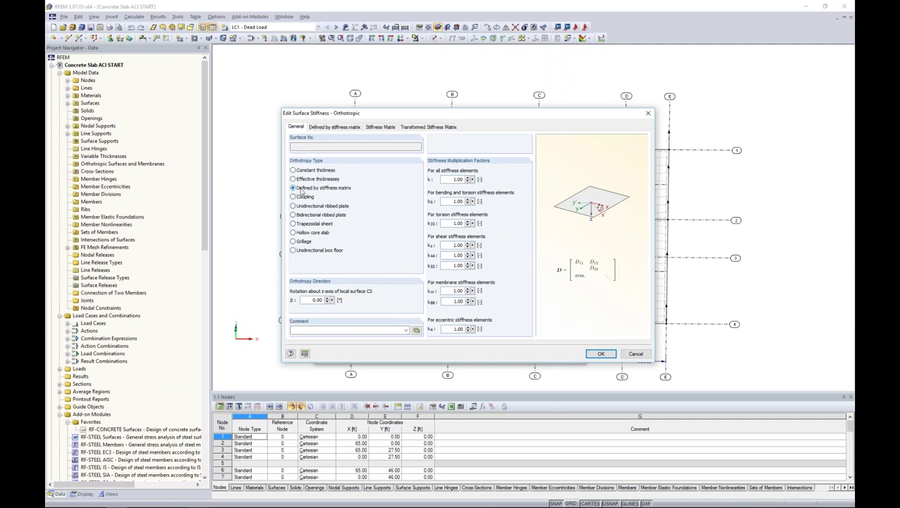
pyautogui.click(388, 128)
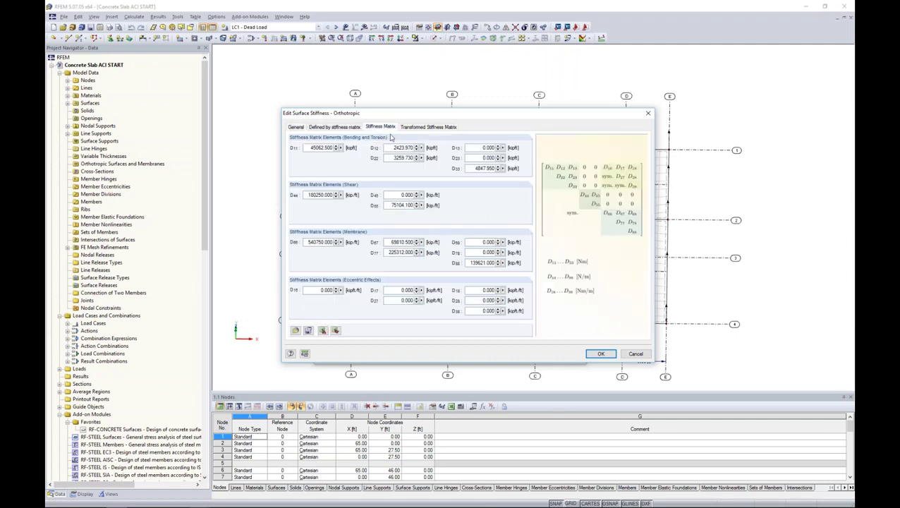
pyautogui.doubleClick(411, 242)
pyautogui.doubleClick(393, 252)
pyautogui.doubleClick(392, 204)
pyautogui.click(300, 128)
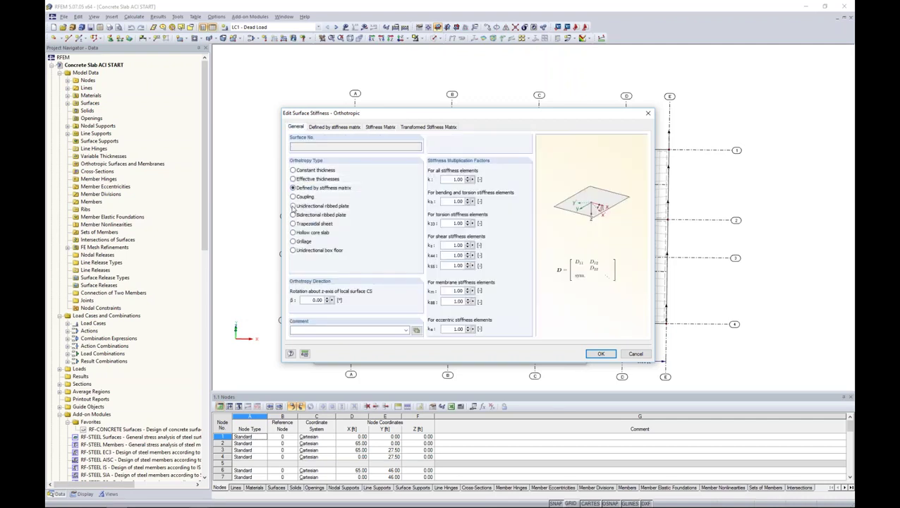
# Step: Preview the unidirectional and bidirectional ribbed plate types, and examine the bidirectional plate's slab thickness and rib dimension parameters
pyautogui.click(293, 206)
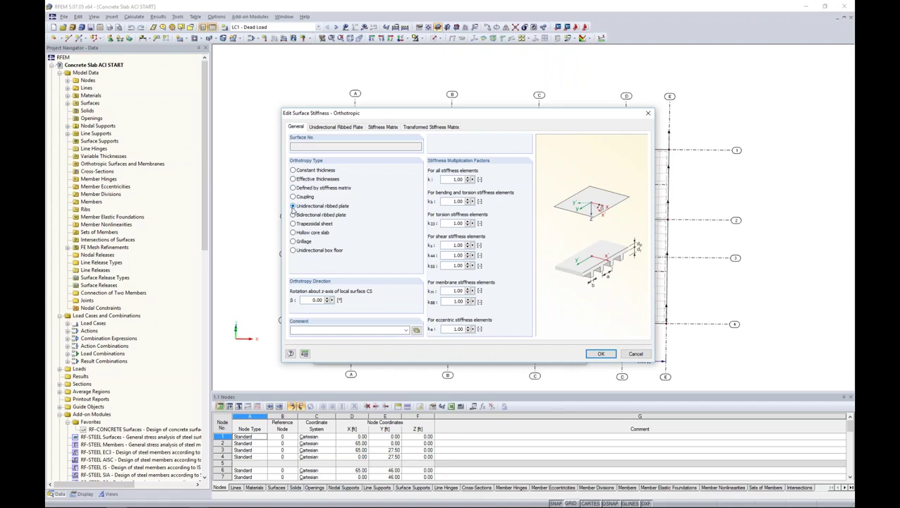
pyautogui.click(292, 215)
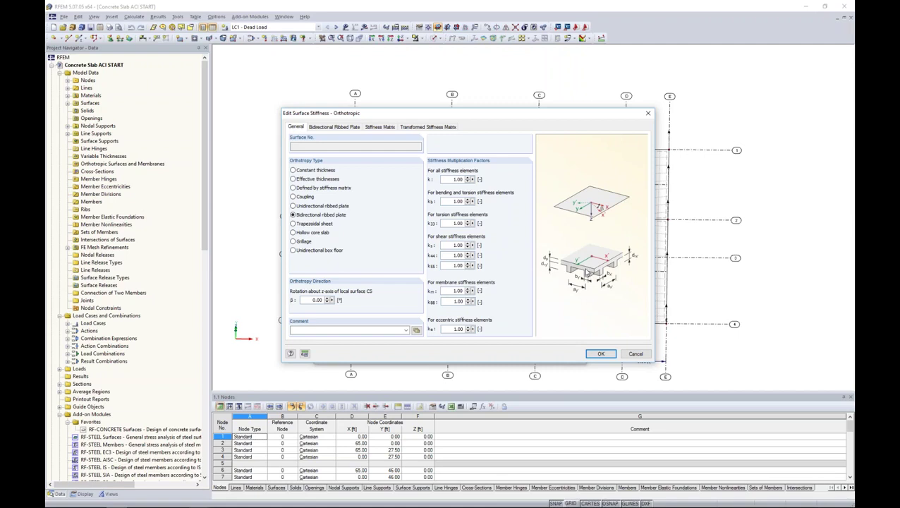
pyautogui.click(347, 129)
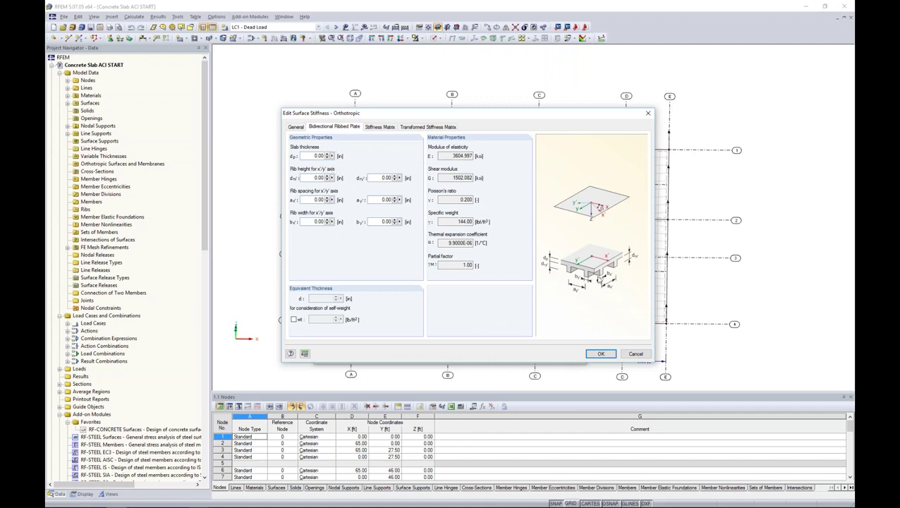
pyautogui.doubleClick(319, 178)
pyautogui.doubleClick(320, 156)
pyautogui.click(294, 128)
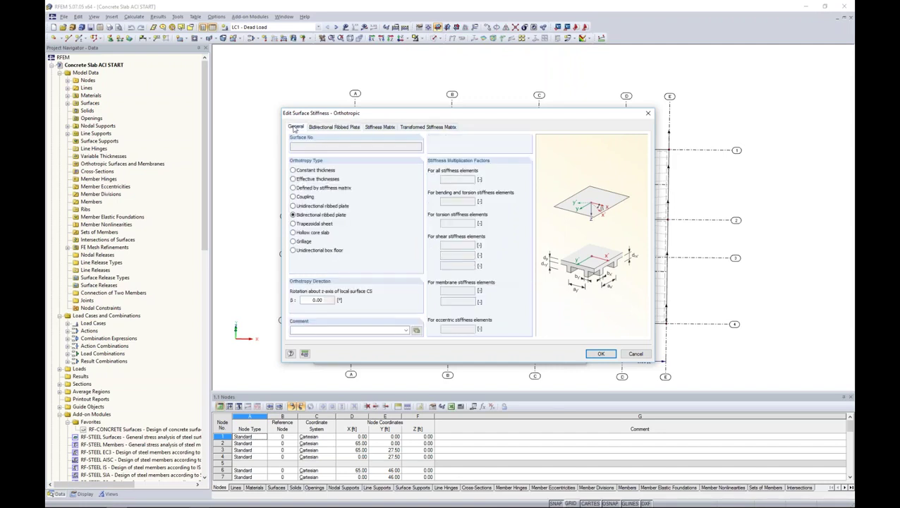
# Step: Preview the trapezoidal sheet, hollow core slab and unidirectional box floor types, and examine the box floor's geometric parameters
pyautogui.click(294, 224)
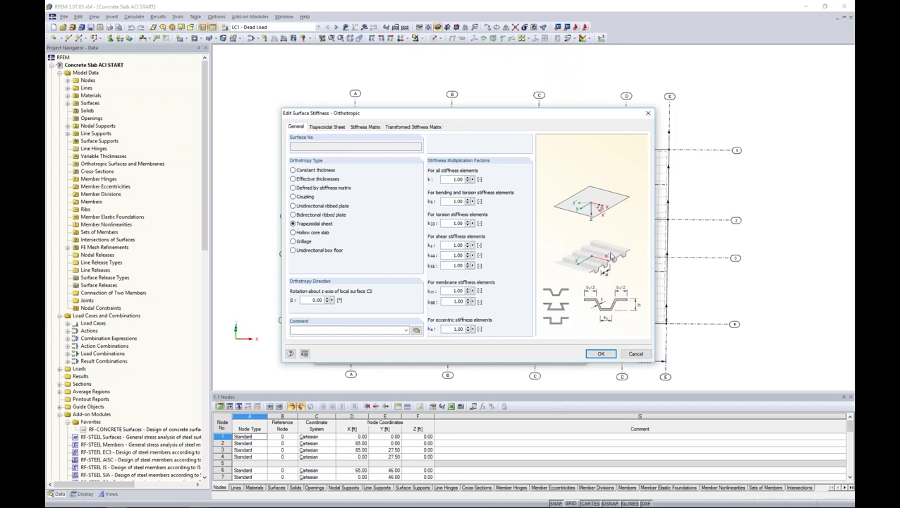
pyautogui.click(294, 233)
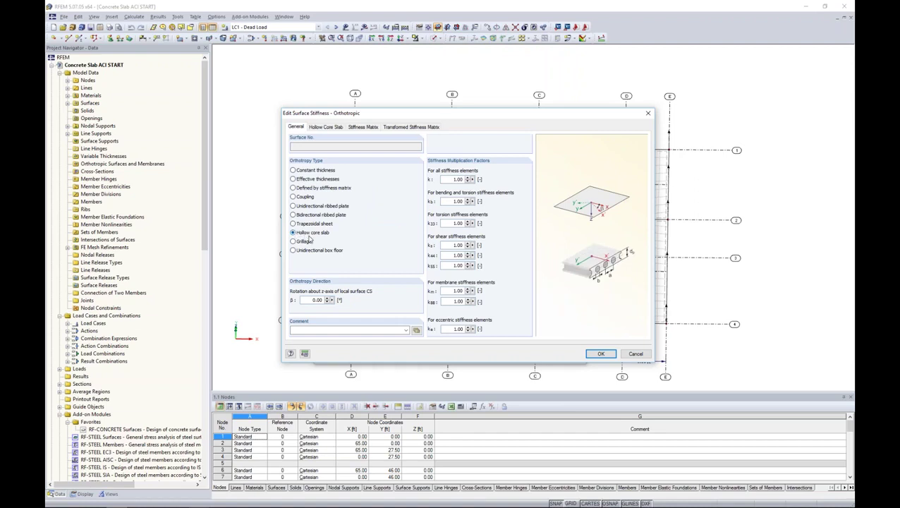
pyautogui.click(292, 251)
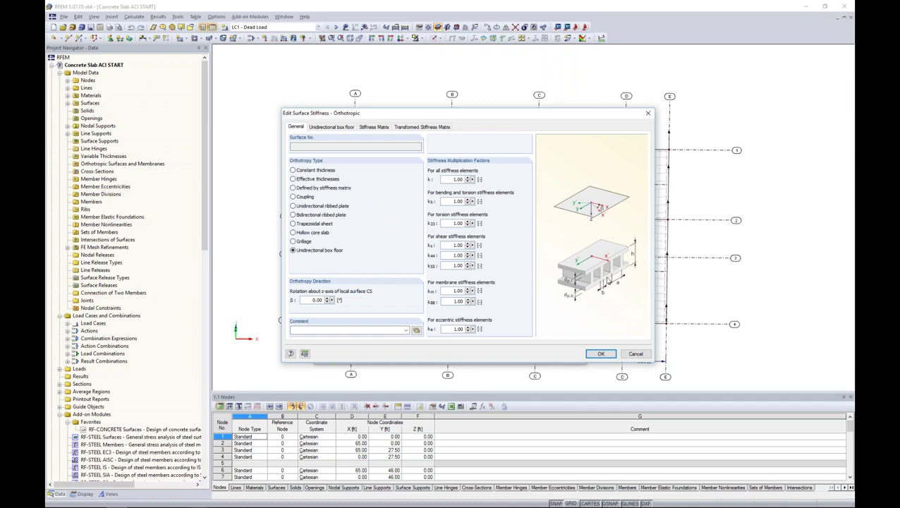
pyautogui.click(329, 127)
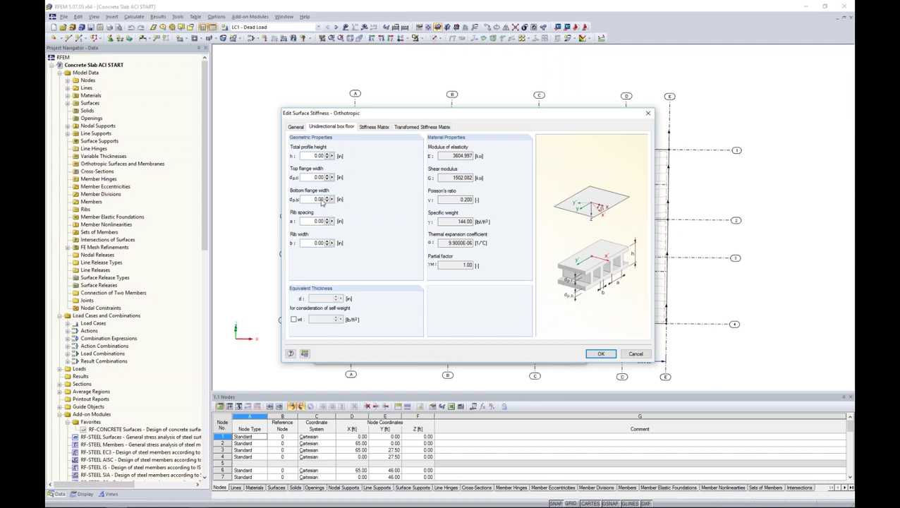
pyautogui.click(296, 127)
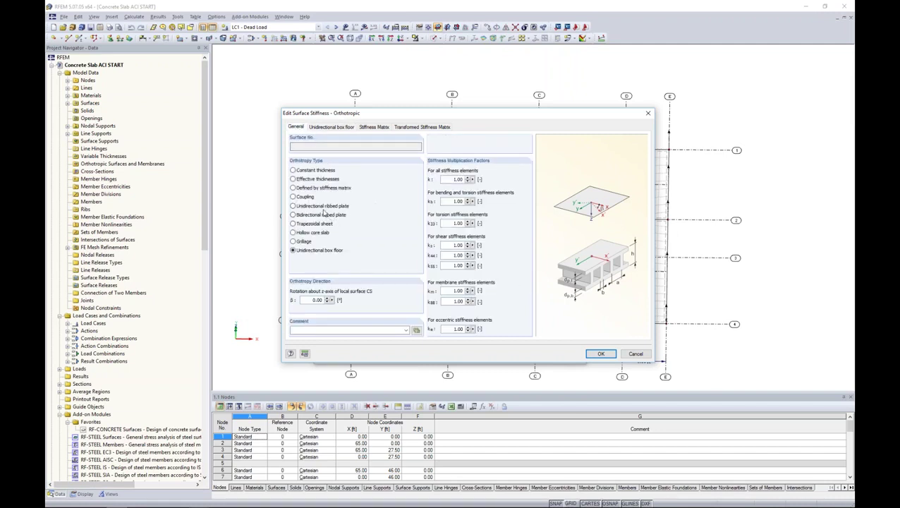
# Step: Preview the grillage orthotropy type and its geometric parameters, then discard the orthotropic stiffness settings
pyautogui.click(294, 241)
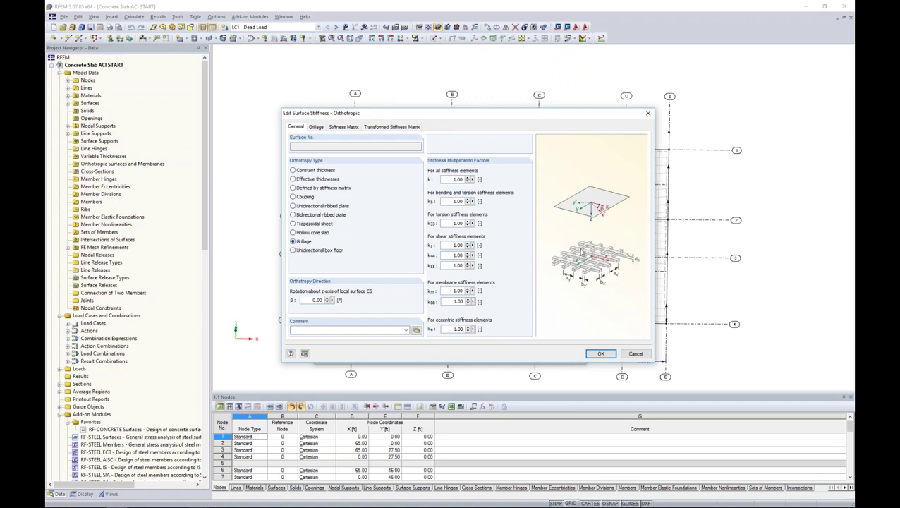
pyautogui.click(316, 127)
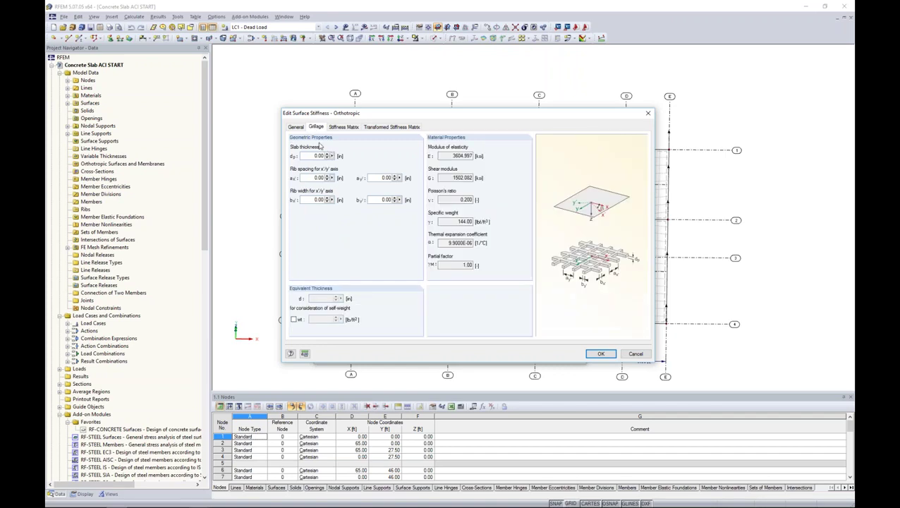
pyautogui.click(297, 127)
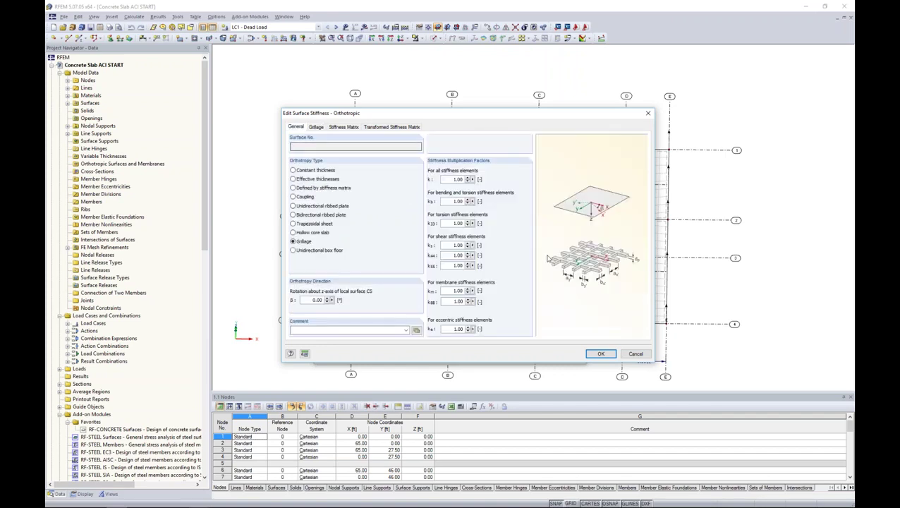
pyautogui.click(635, 354)
# Step: Return surface 1's stiffness type to Standard and leave the surface settings without saving changes
pyautogui.click(544, 196)
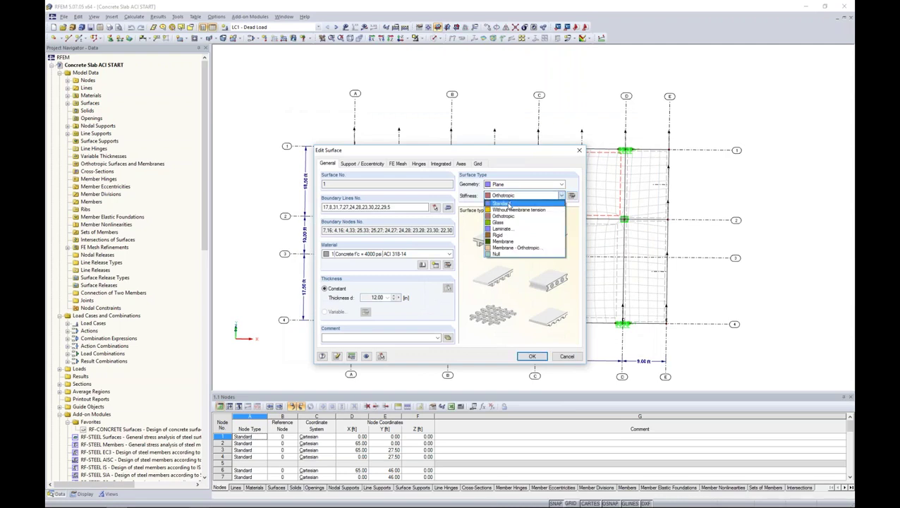
pyautogui.click(509, 206)
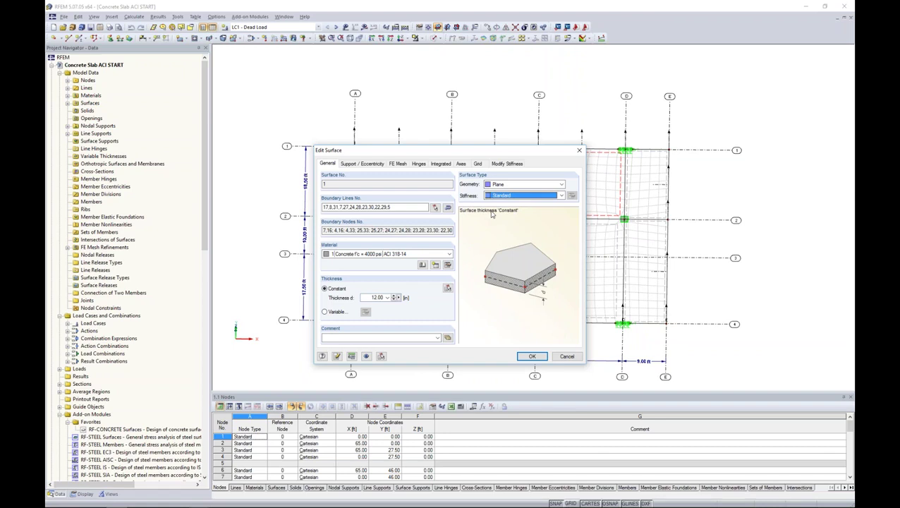
pyautogui.click(571, 356)
pyautogui.scroll(-2, 475, 233)
pyautogui.keyDown('ctrl'); pyautogui.moveTo(476, 251); pyautogui.dragTo(475, 311, button='middle'); pyautogui.keyUp('ctrl')
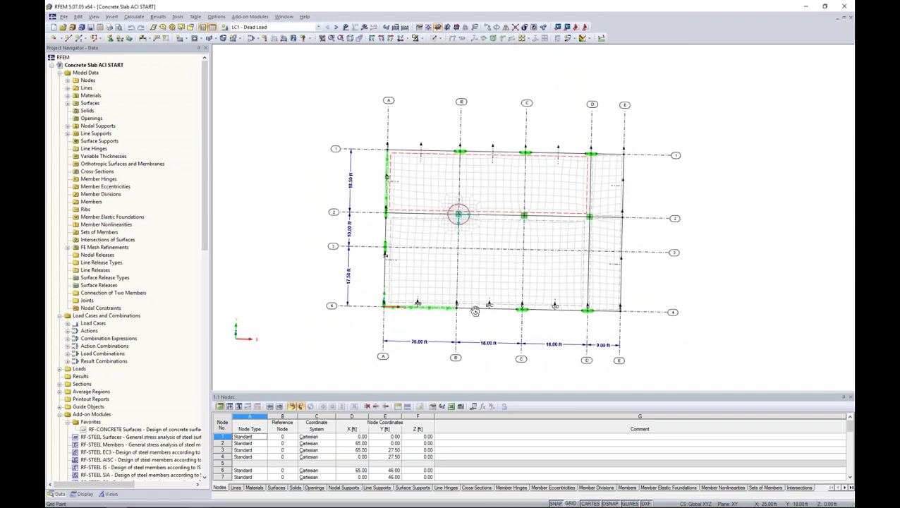
# Step: Show the slab model in isometric view with the loads of LC1 - Dead Load displayed
pyautogui.click(402, 39)
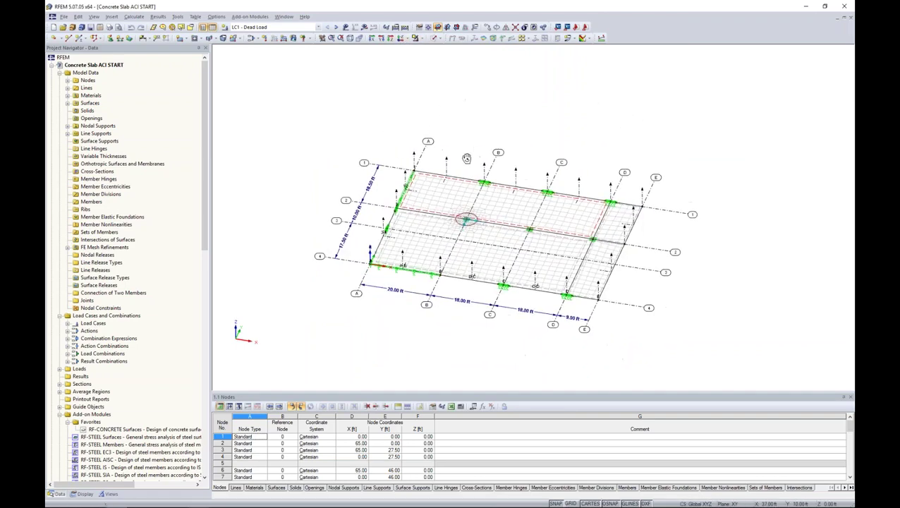
pyautogui.scroll(4, 464, 235)
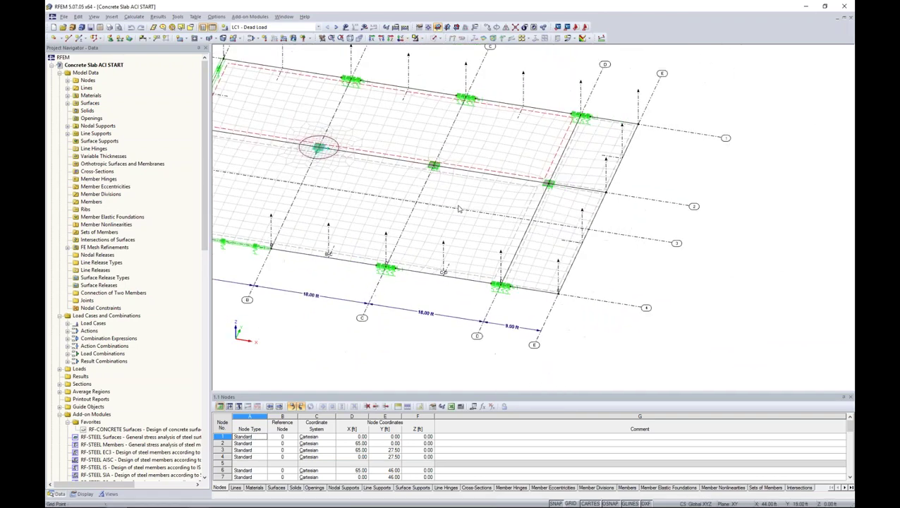
pyautogui.click(346, 27)
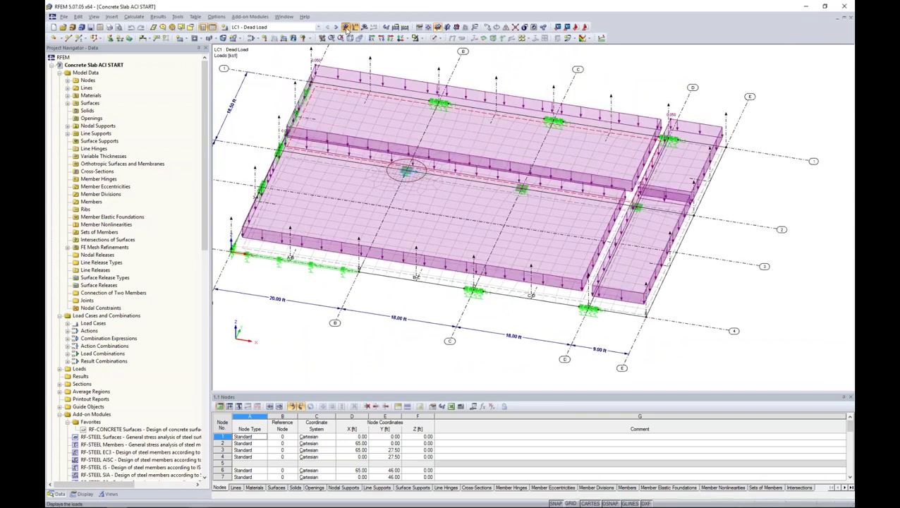
pyautogui.keyDown('ctrl'); pyautogui.moveTo(600, 316); pyautogui.dragTo(595, 287, button='middle'); pyautogui.keyUp('ctrl')
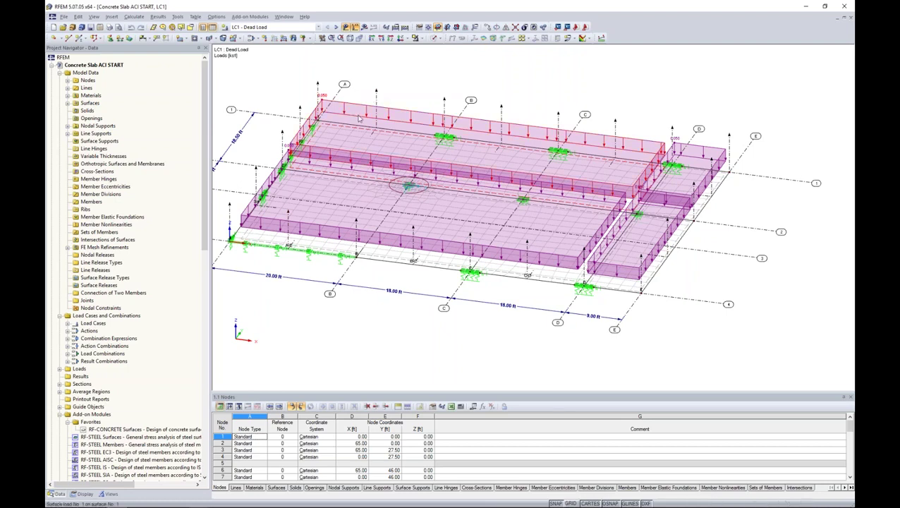
# Step: Display the load patterns of Live Load 1 through Live Load 4 in sequence on the slab
pyautogui.click(319, 27)
pyautogui.click(309, 40)
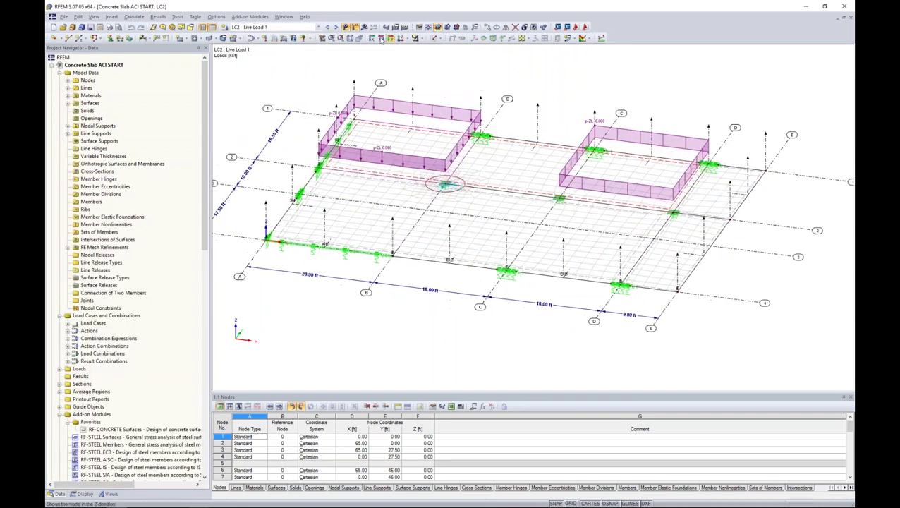
pyautogui.click(337, 26)
pyautogui.click(337, 27)
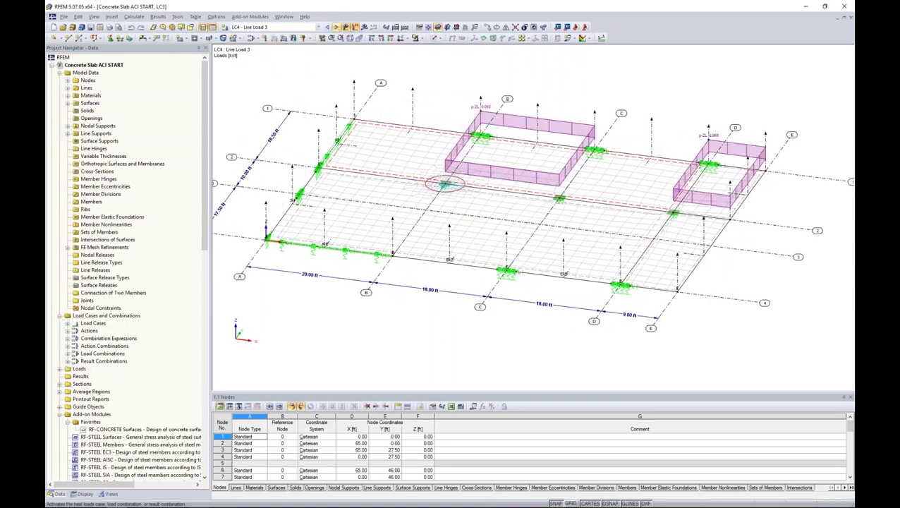
pyautogui.click(338, 27)
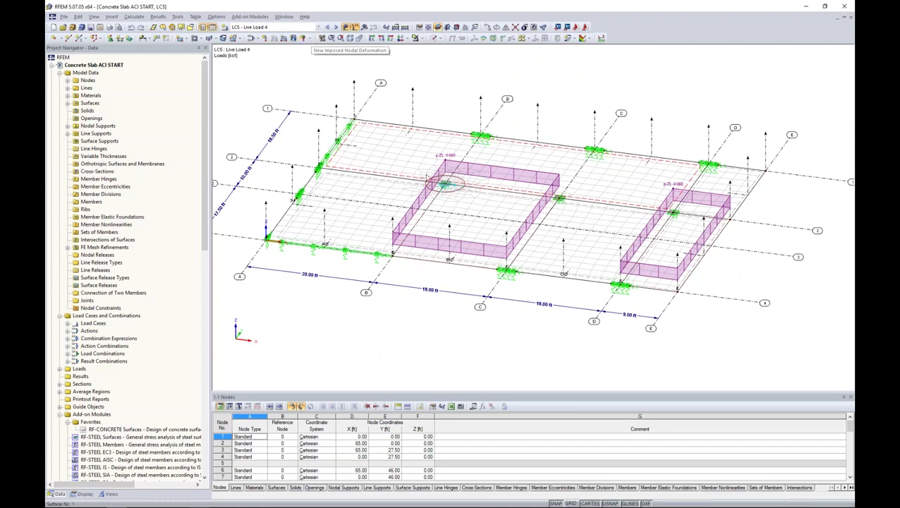
# Step: Browse the free load types and open the settings of Live Load 4's free rectangular load between gridlines B and C
pyautogui.click(308, 39)
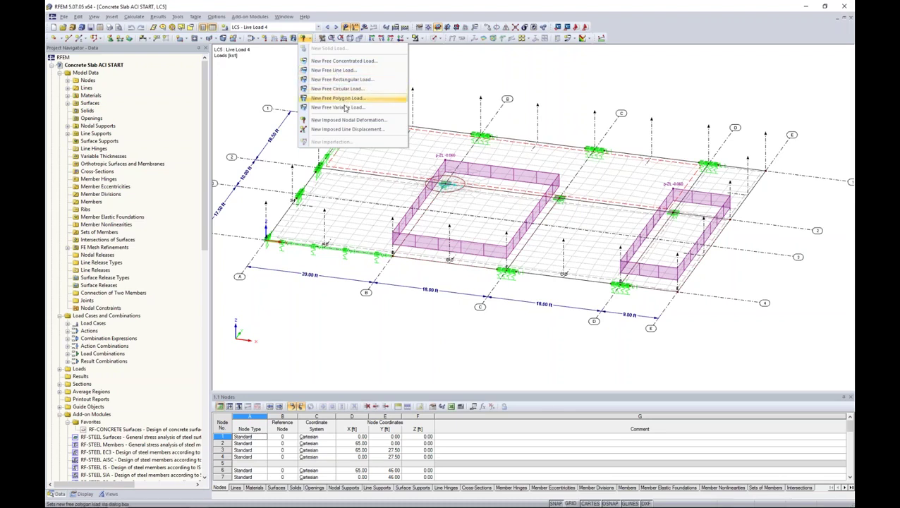
pyautogui.click(550, 83)
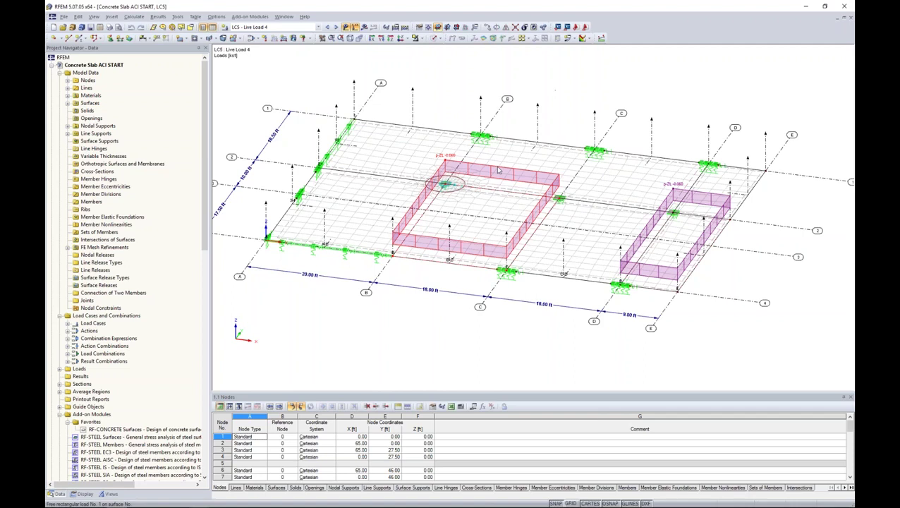
pyautogui.doubleClick(498, 170)
pyautogui.moveTo(491, 150); pyautogui.dragTo(551, 91)
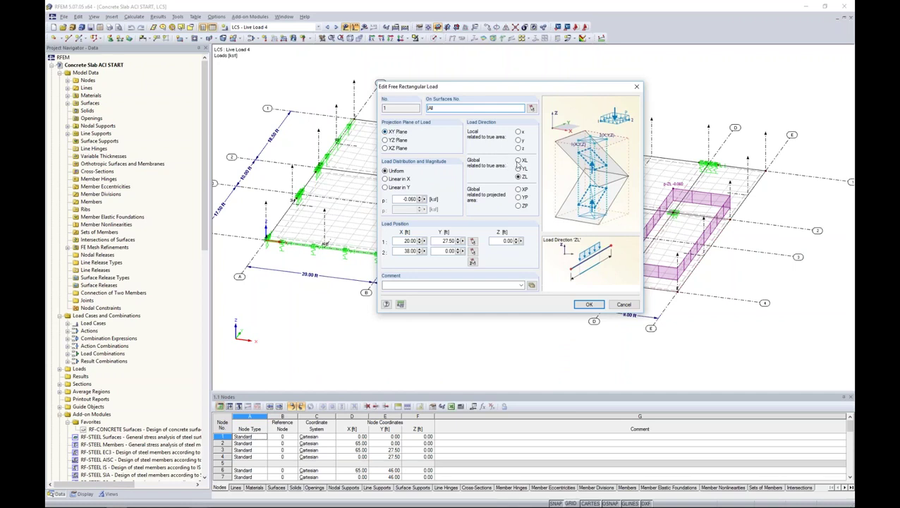
# Step: Preview the local z and global projected XP and ZP load directions, and return the direction to global ZL
pyautogui.click(518, 148)
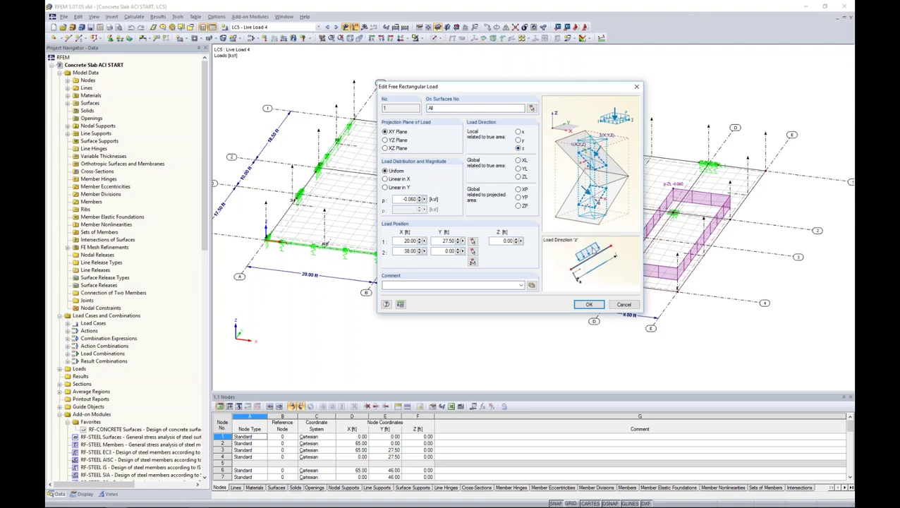
pyautogui.click(518, 190)
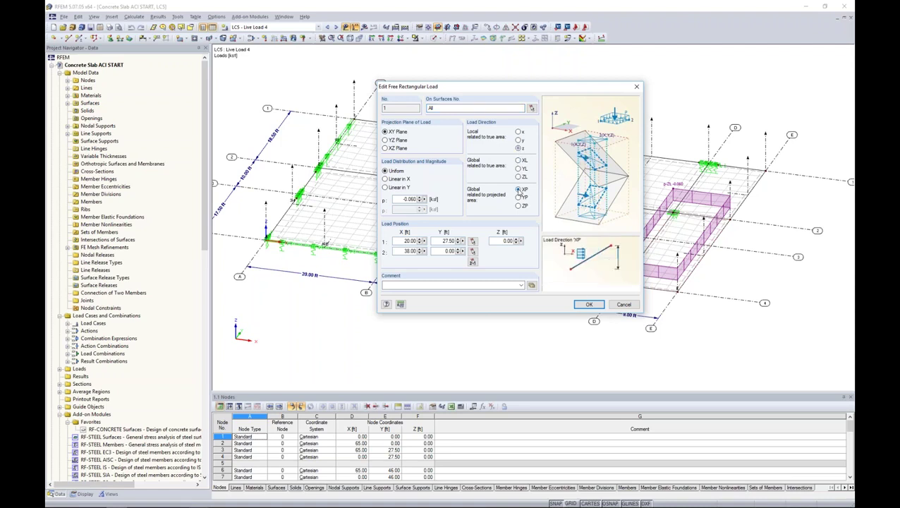
pyautogui.click(519, 205)
pyautogui.click(519, 177)
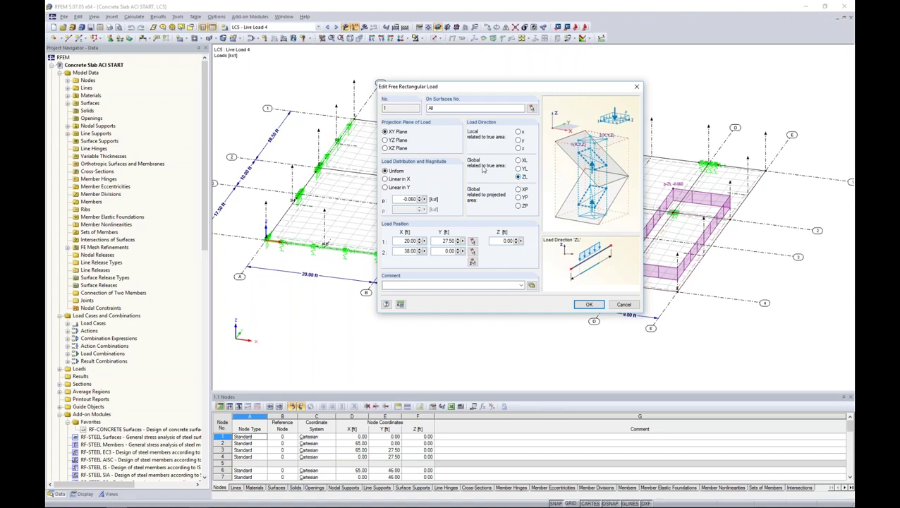
# Step: Examine the rectangular load's magnitude, graphical rectangle selection and surface assignment, and leave its settings without saving changes
pyautogui.moveTo(396, 198); pyautogui.dragTo(433, 199)
pyautogui.click(472, 261)
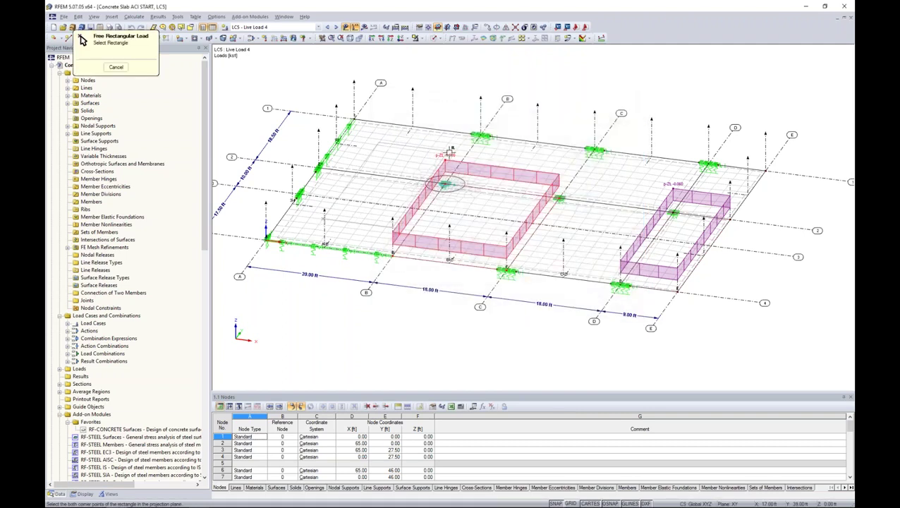
pyautogui.press('Escape')
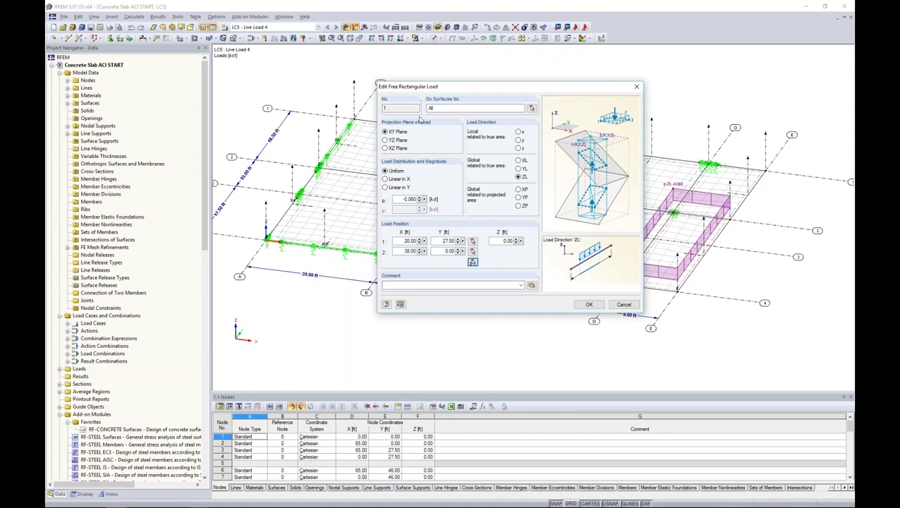
pyautogui.doubleClick(441, 108)
pyautogui.click(442, 108)
pyautogui.click(624, 304)
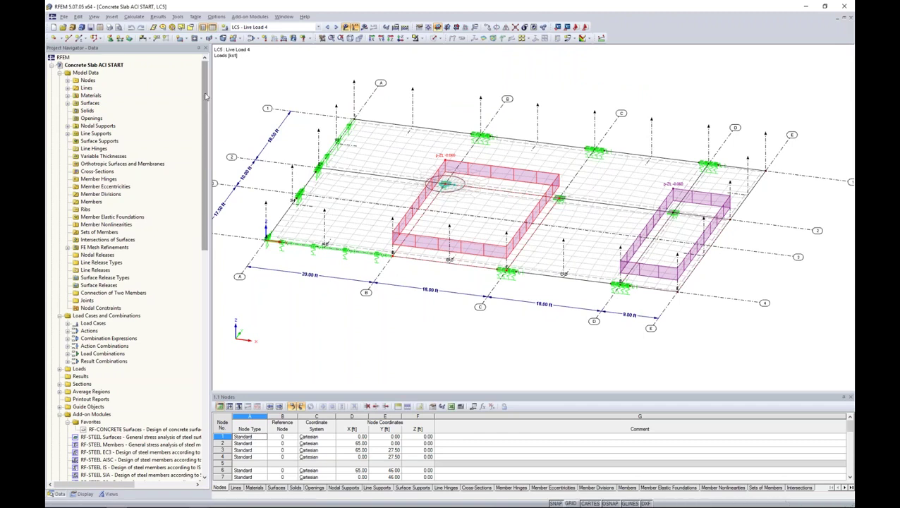
# Step: Review the load combination standards and automatic combination options in the model's general data, leaving ASCE 7-10 in place
pyautogui.rightClick(98, 65)
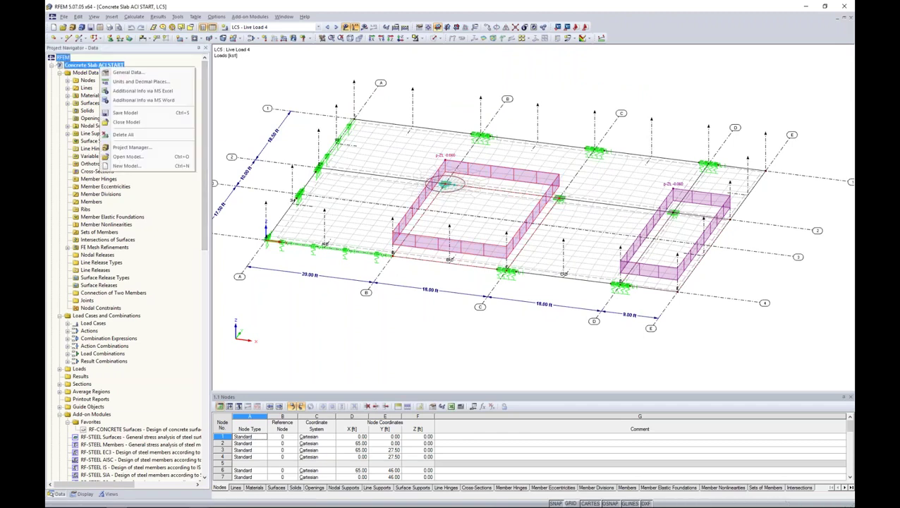
pyautogui.click(131, 73)
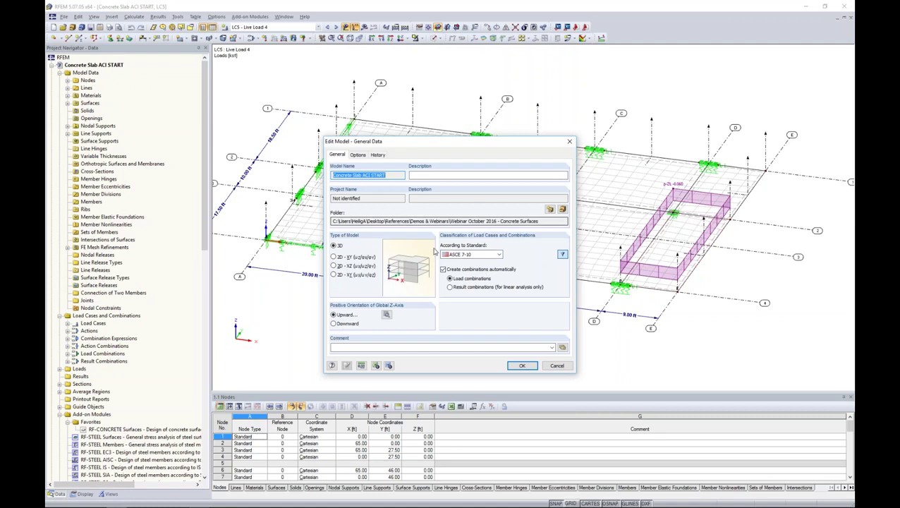
pyautogui.click(499, 254)
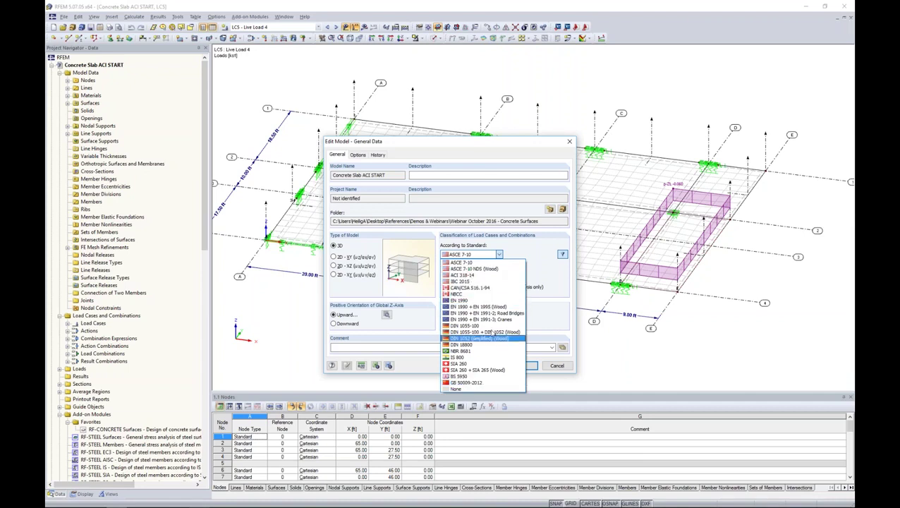
pyautogui.click(540, 279)
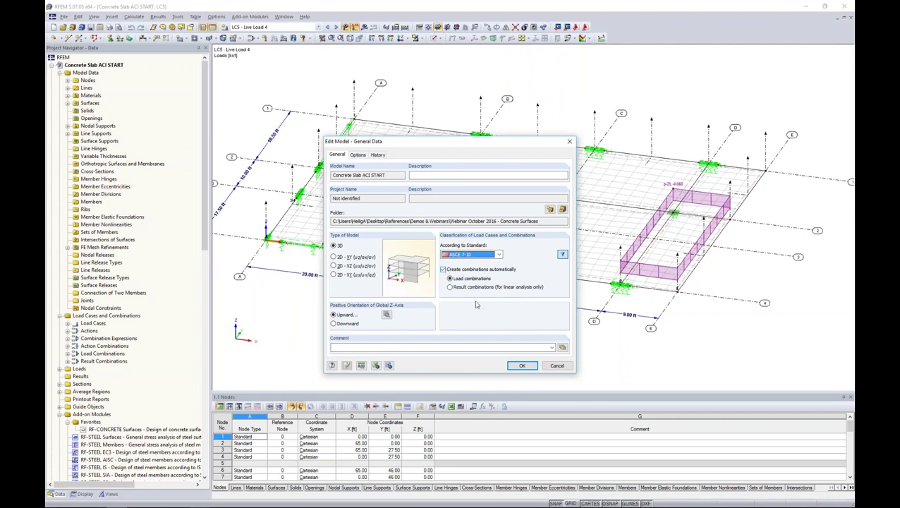
pyautogui.click(555, 369)
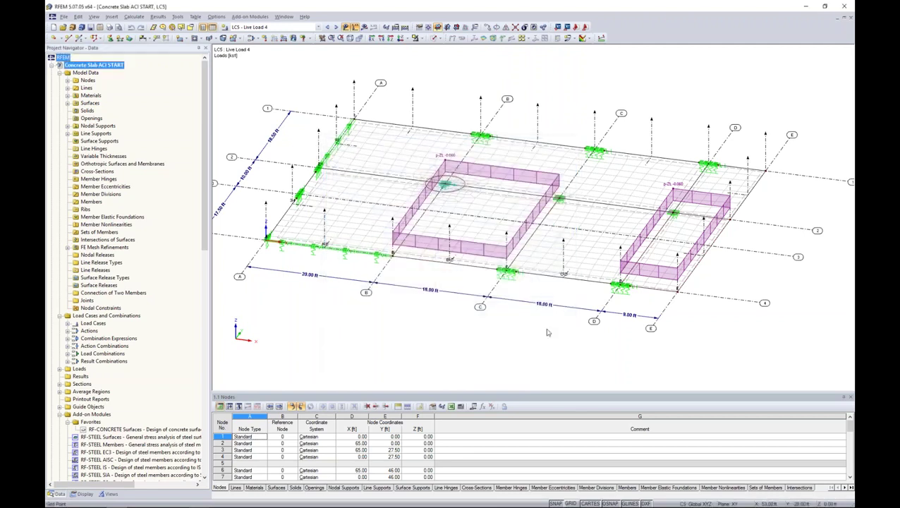
# Step: Examine combination expressions CE1 and CE2, including the ASCE 7-10 Section 2.4 (ASD) design situation formulas
pyautogui.click(252, 39)
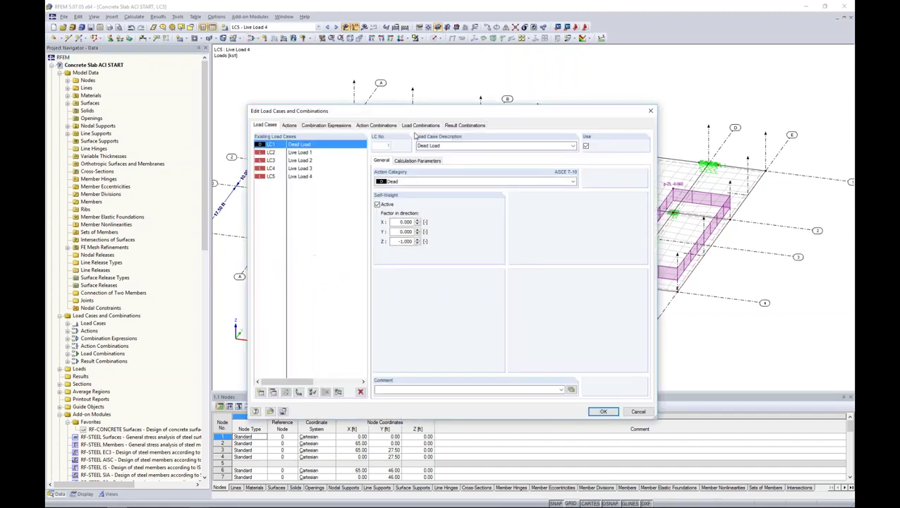
pyautogui.click(335, 125)
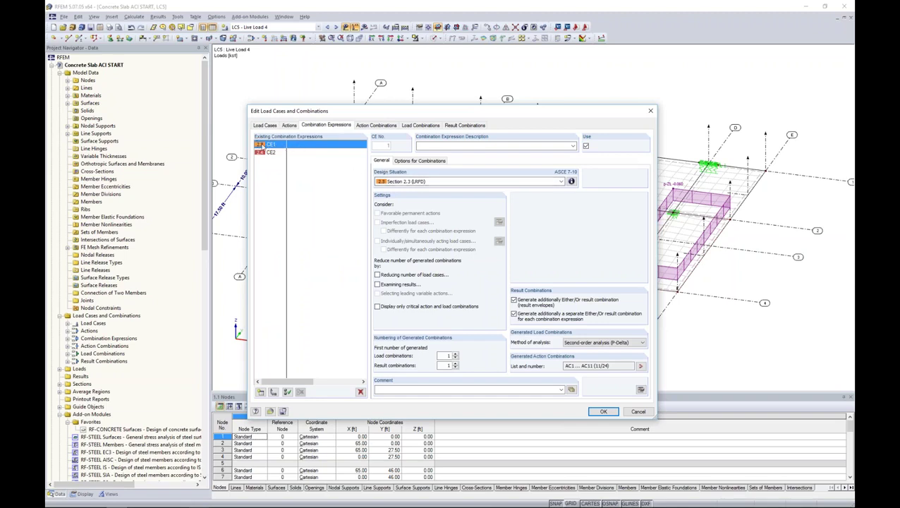
pyautogui.click(261, 152)
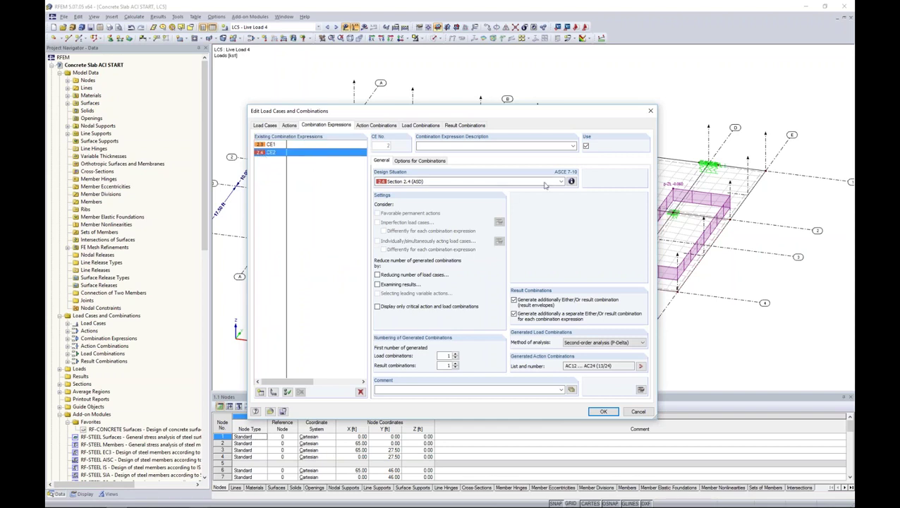
pyautogui.click(572, 181)
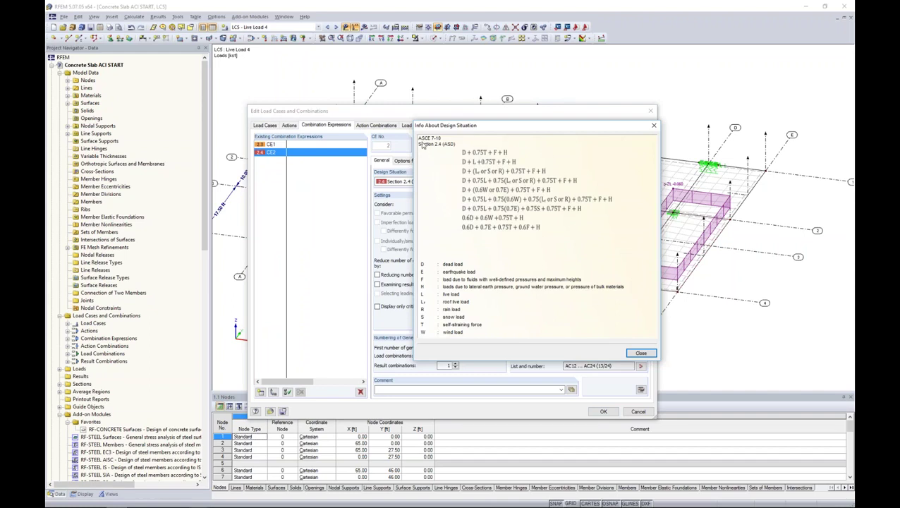
pyautogui.click(641, 353)
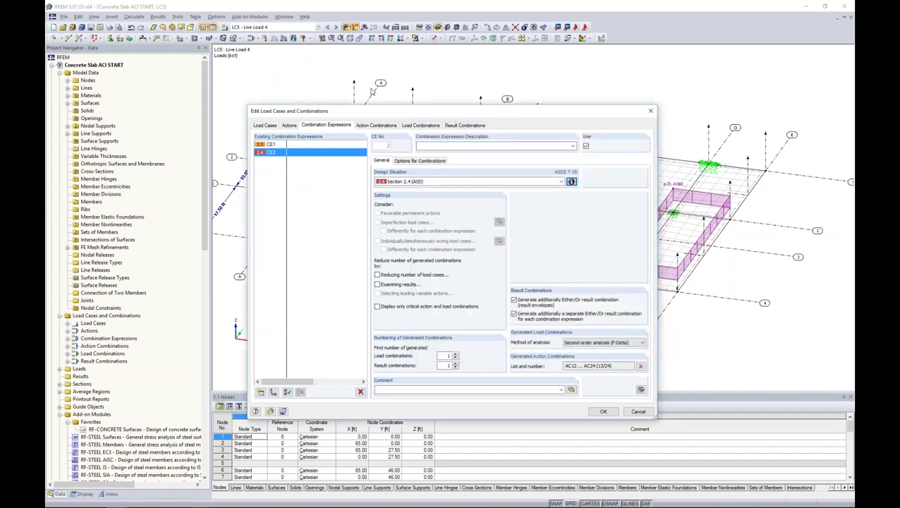
# Step: Review the generated load combinations and examine the load cases and factors in CO2 and CO3
pyautogui.click(417, 125)
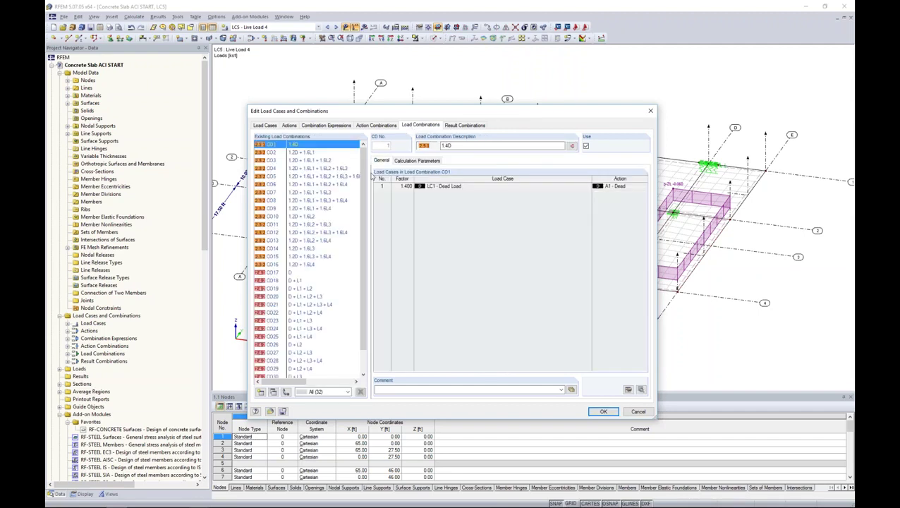
pyautogui.moveTo(364, 170)
pyautogui.mouseDown()
pyautogui.moveTo(354, 206)
pyautogui.moveTo(364, 170)
pyautogui.mouseUp()
pyautogui.click(311, 153)
pyautogui.click(310, 161)
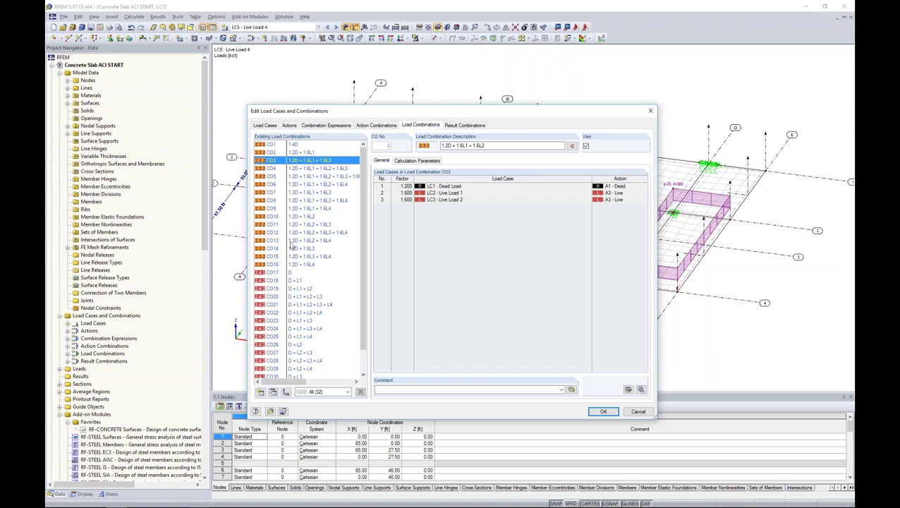
# Step: Check how the live load cases act within the Live action, and look through the full list of load combinations
pyautogui.click(289, 125)
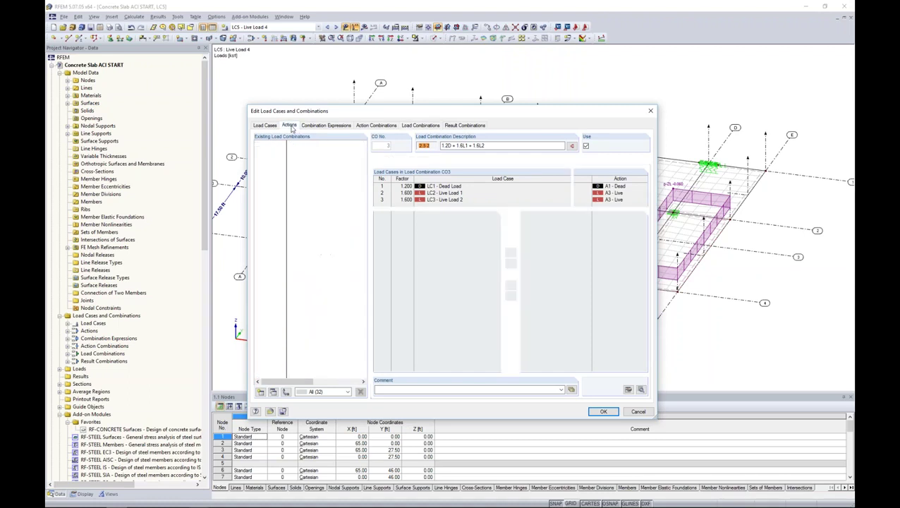
pyautogui.click(295, 153)
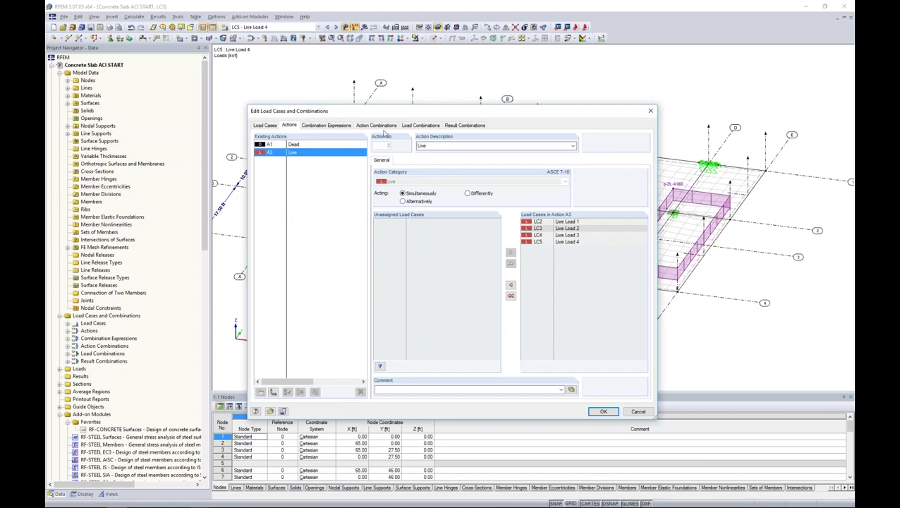
pyautogui.click(419, 125)
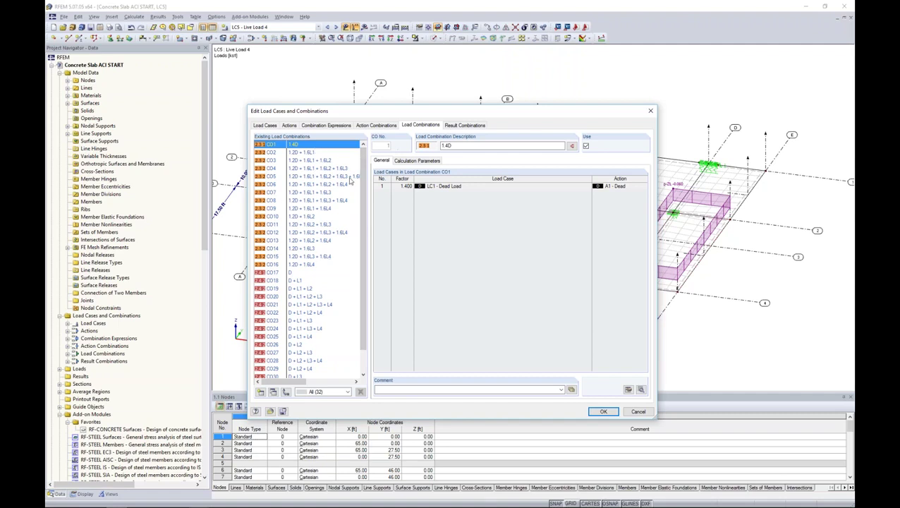
pyautogui.scroll(-1, 352, 262)
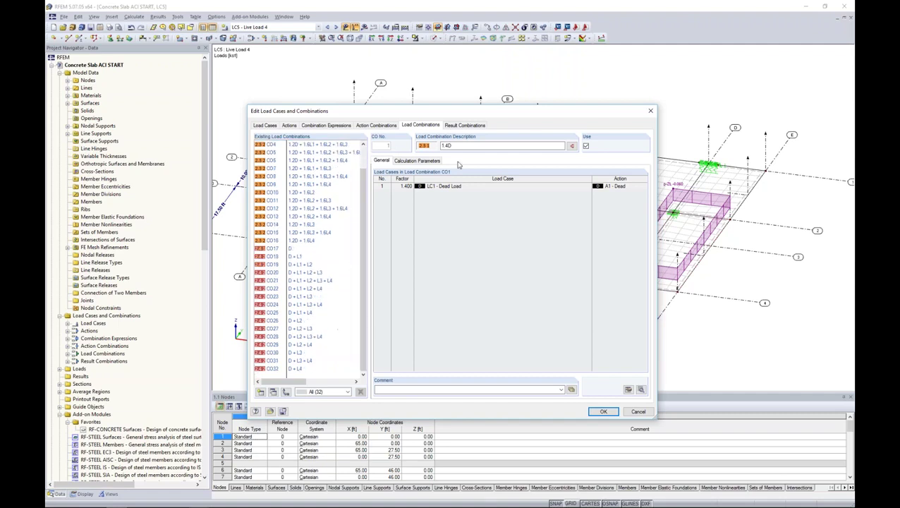
# Step: Examine the loading in result combinations RC1 and RC2, and leave the load cases and combinations without saving changes
pyautogui.click(464, 125)
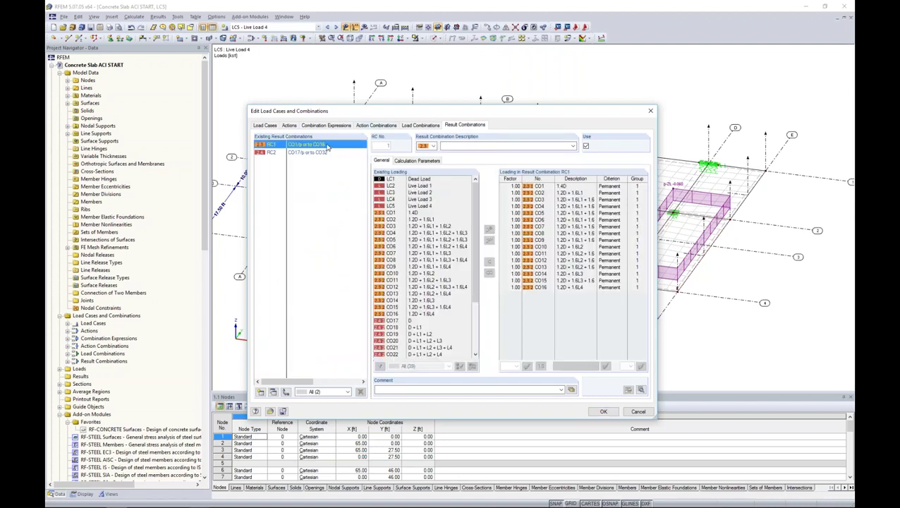
pyautogui.click(299, 152)
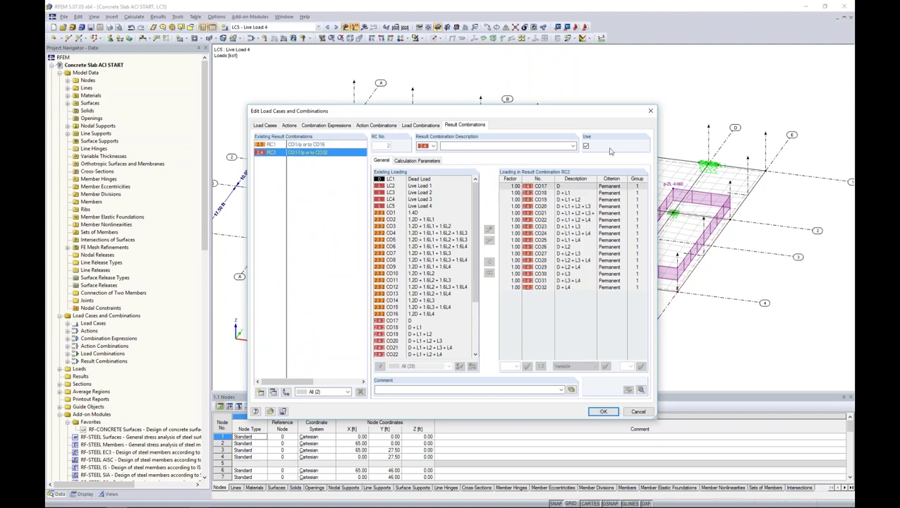
pyautogui.click(637, 413)
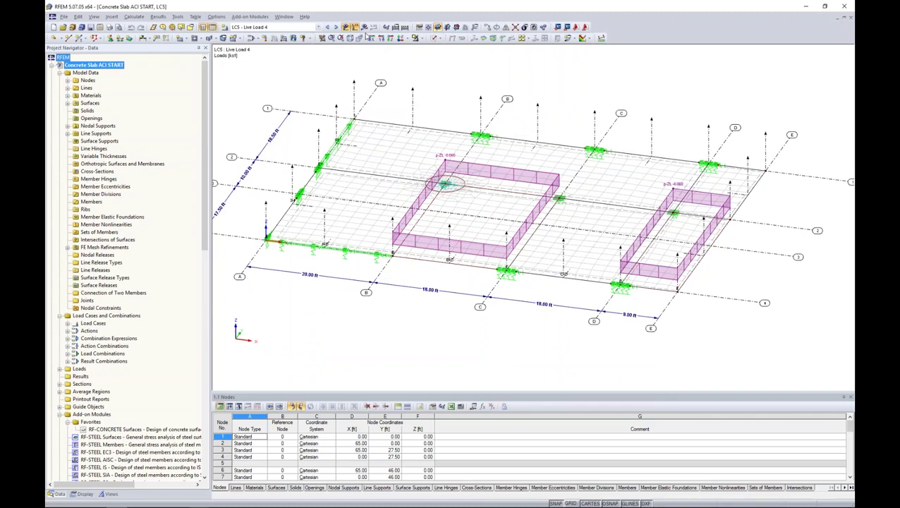
# Step: Show the slab in plan view and hide the load display
pyautogui.click(399, 38)
pyautogui.scroll(-3, 452, 147)
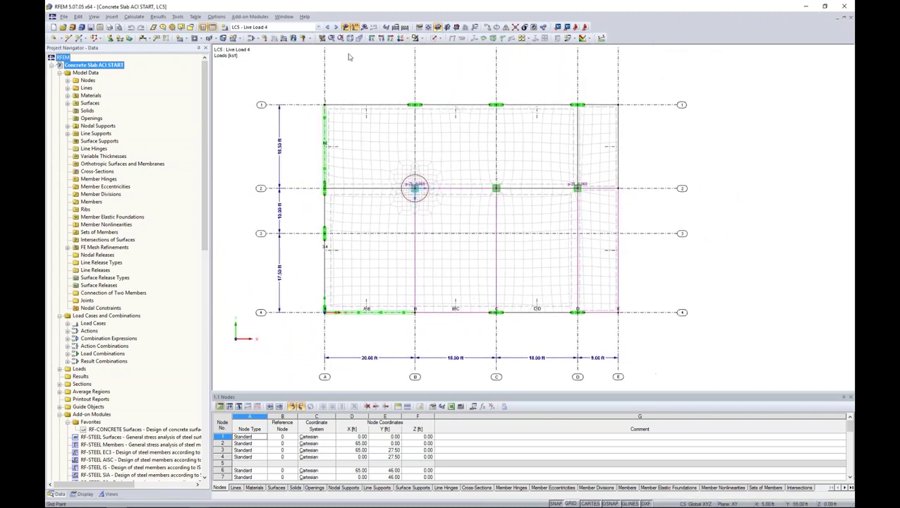
pyautogui.click(346, 27)
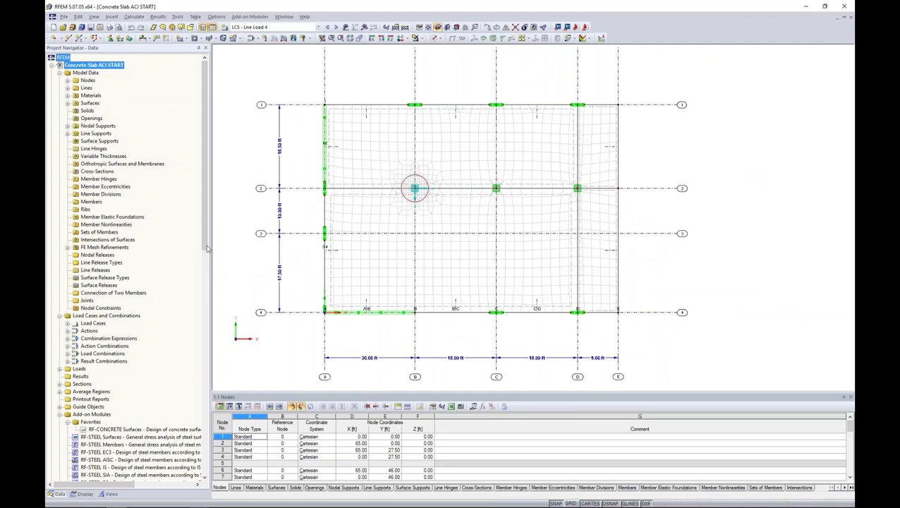
# Step: Start the RF-CONCRETE Surfaces module and rename its first design case to Strength
pyautogui.moveTo(204, 250); pyautogui.dragTo(204, 267)
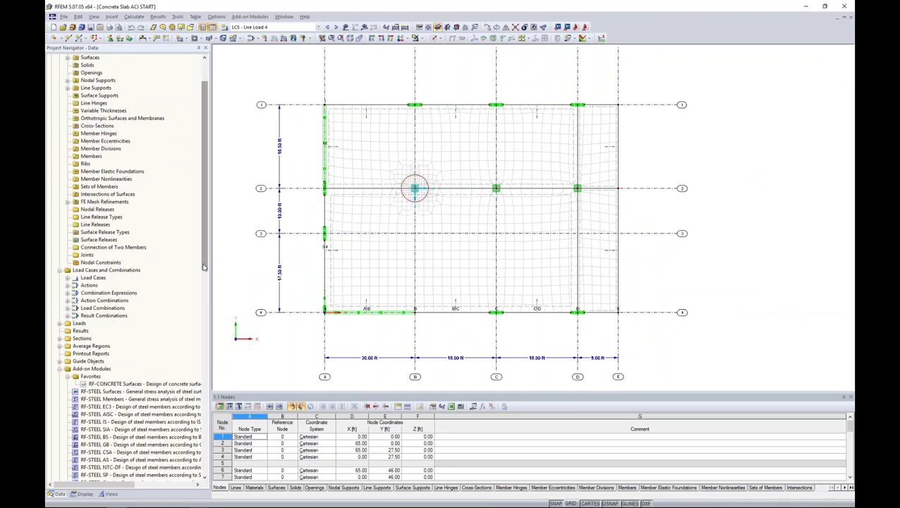
pyautogui.doubleClick(131, 384)
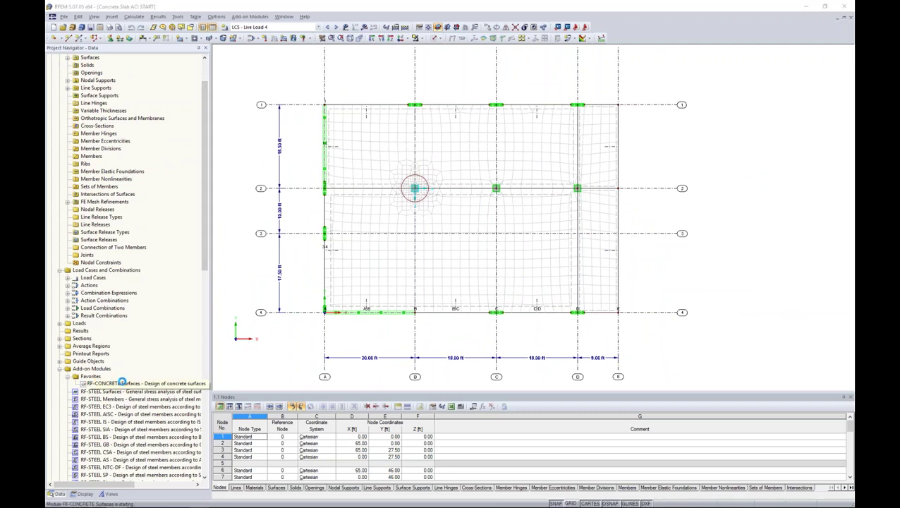
pyautogui.moveTo(405, 99); pyautogui.dragTo(453, 78)
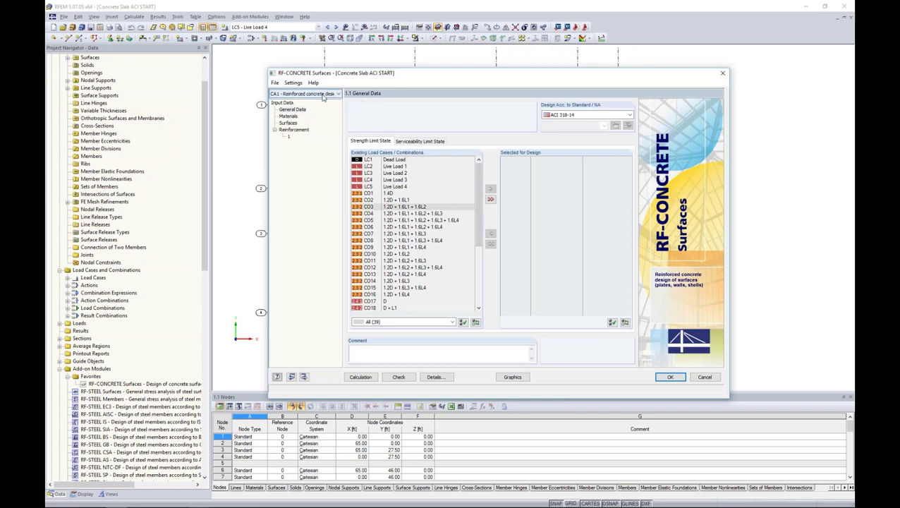
pyautogui.click(274, 83)
pyautogui.click(259, 104)
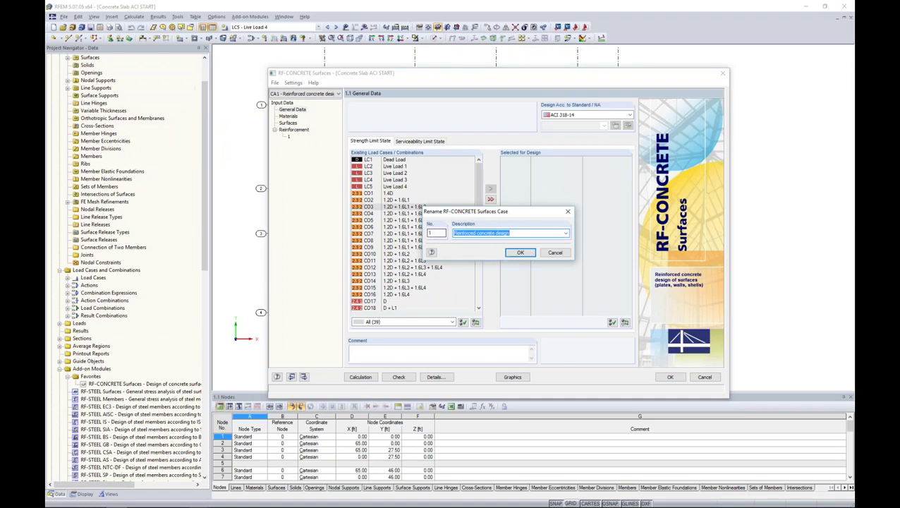
pyautogui.write('Strength')
pyautogui.click(520, 253)
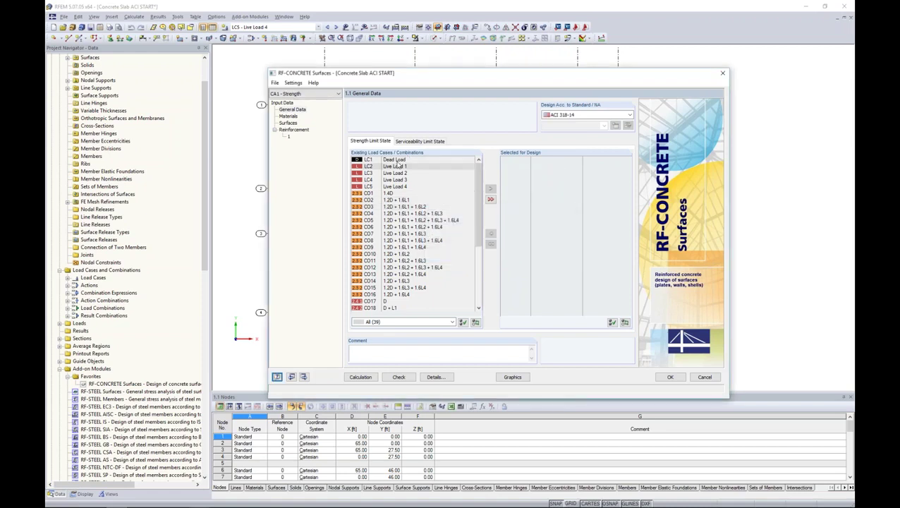
# Step: Assign load combinations CO1 to CO16 to the strength limit state design and choose ACI 318-14 as the design standard
pyautogui.click(396, 194)
pyautogui.scroll(-1, 409, 230)
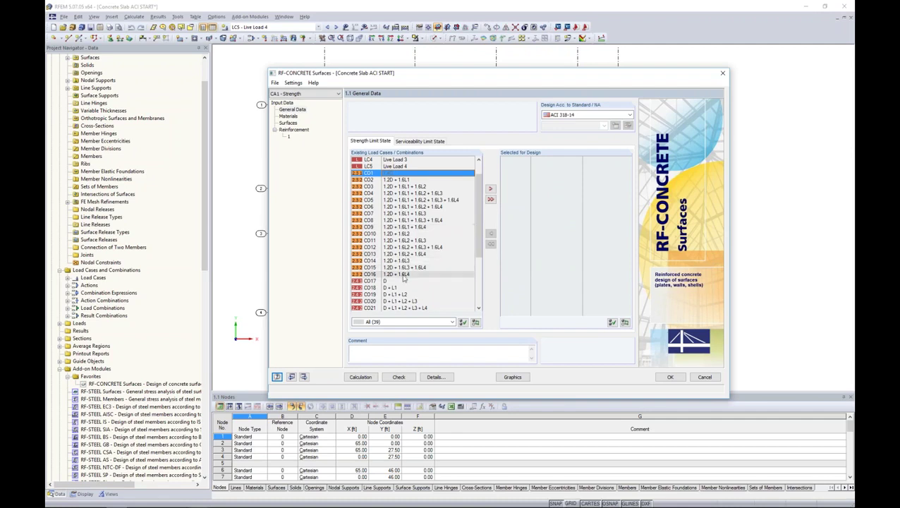
pyautogui.keyDown('shift'); pyautogui.click(404, 275); pyautogui.keyUp('shift')
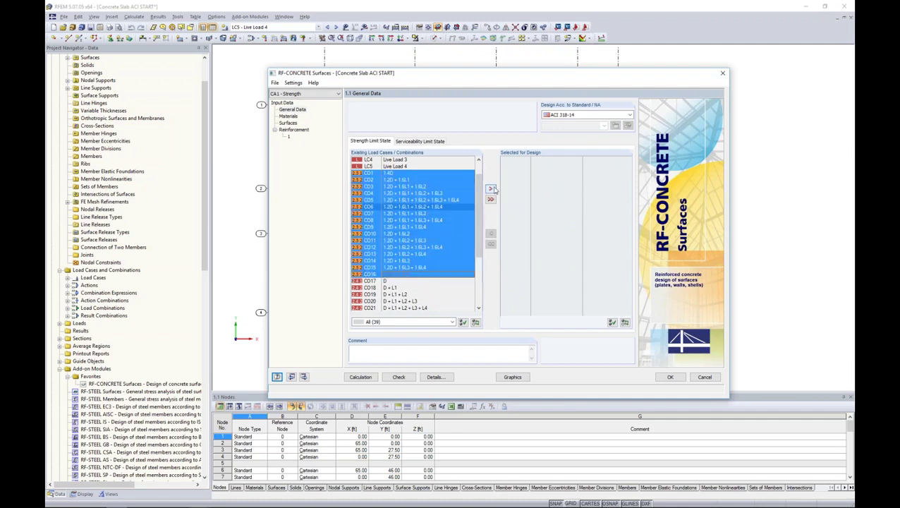
pyautogui.click(491, 188)
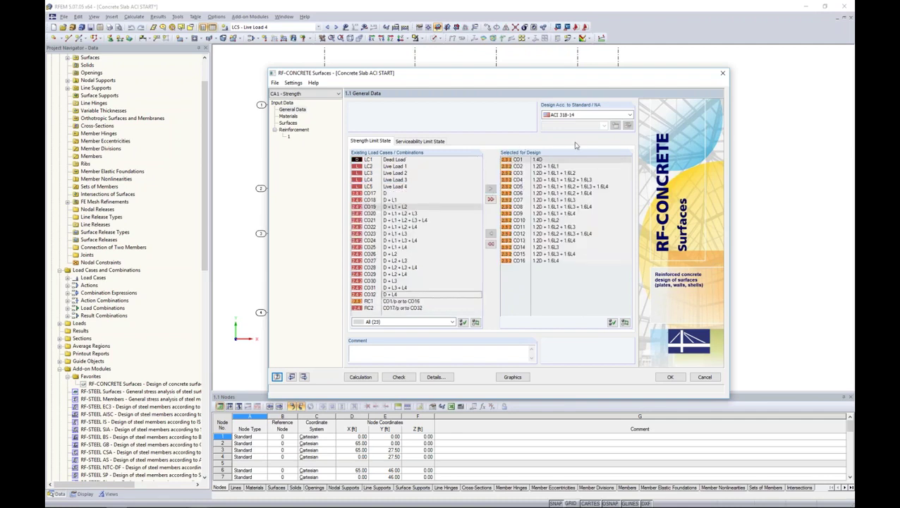
pyautogui.click(595, 115)
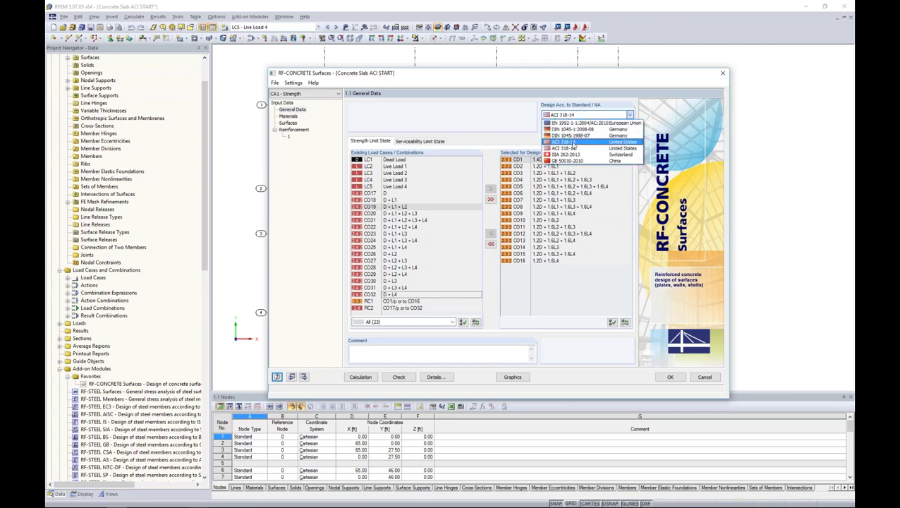
pyautogui.click(573, 143)
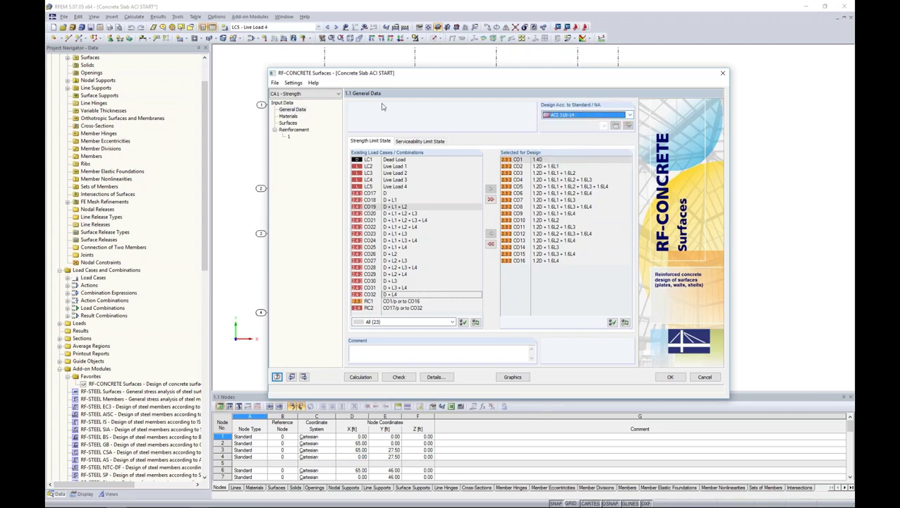
# Step: Examine the concrete and reinforcing steel material properties and the available concrete strength classes
pyautogui.click(287, 116)
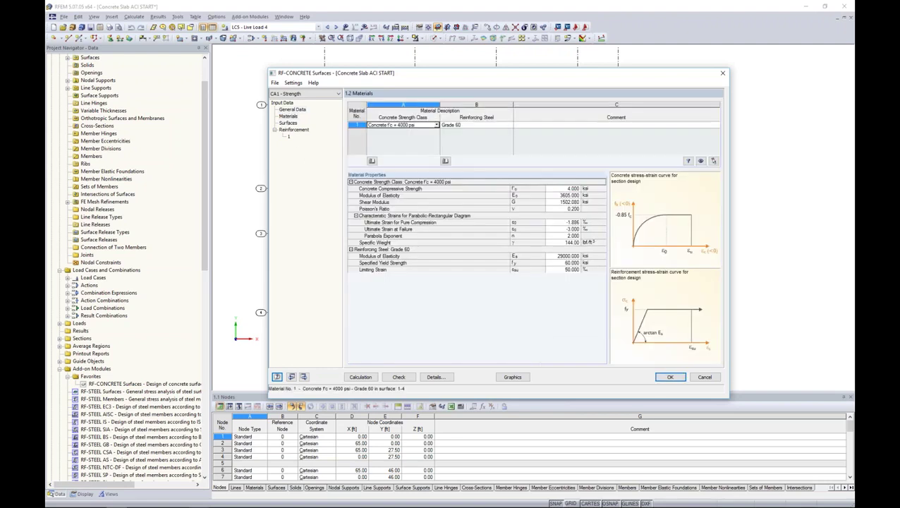
pyautogui.click(437, 125)
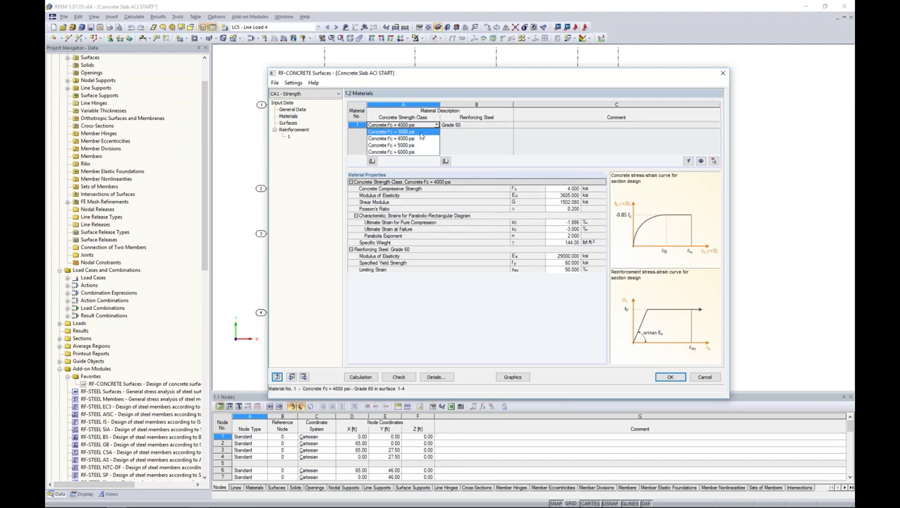
pyautogui.click(512, 148)
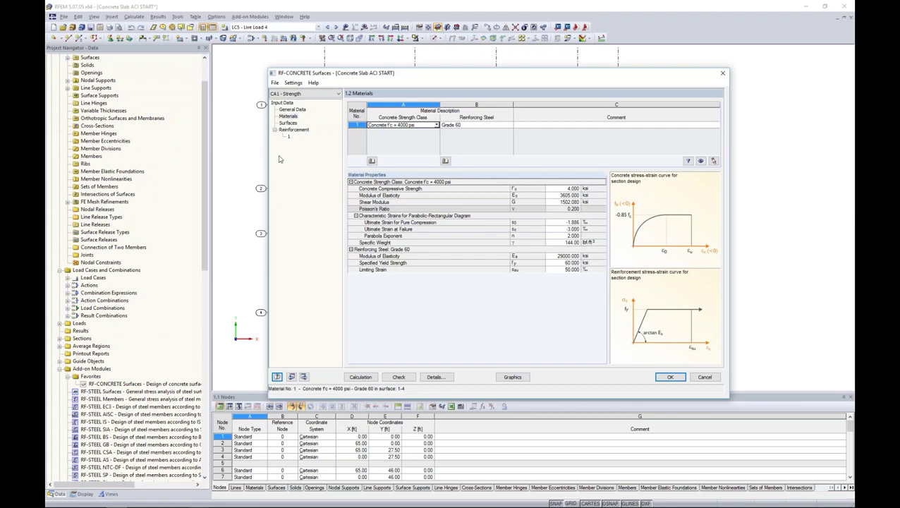
# Step: Examine the surface thickness list and locate surfaces 1, 2 and 3 in the model
pyautogui.click(288, 123)
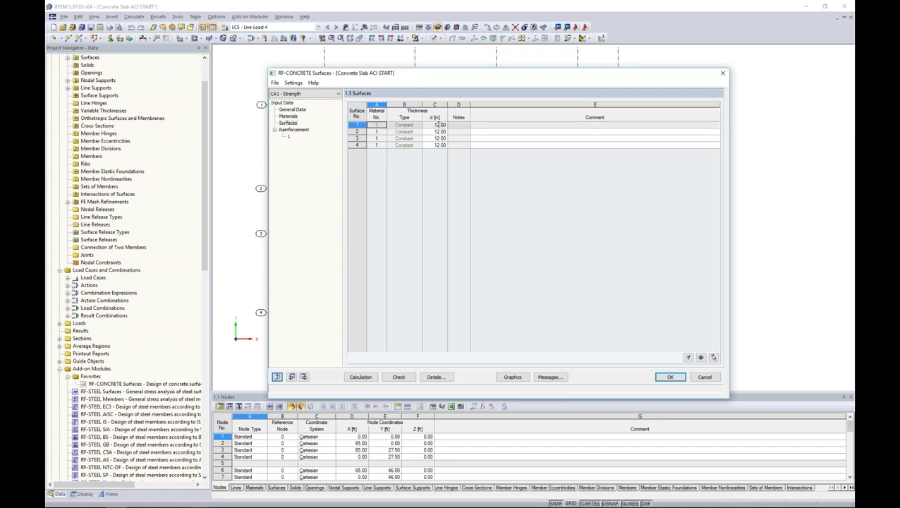
pyautogui.moveTo(449, 72); pyautogui.dragTo(441, 224)
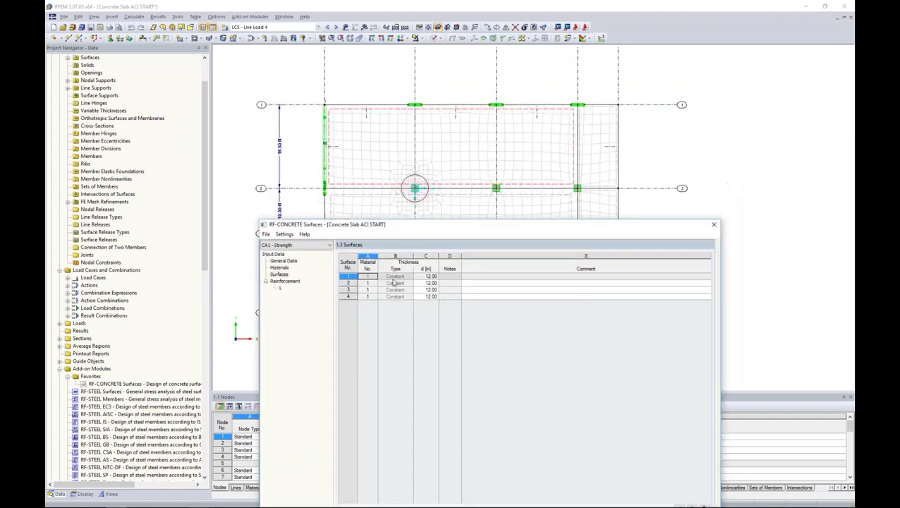
pyautogui.click(371, 284)
pyautogui.click(368, 290)
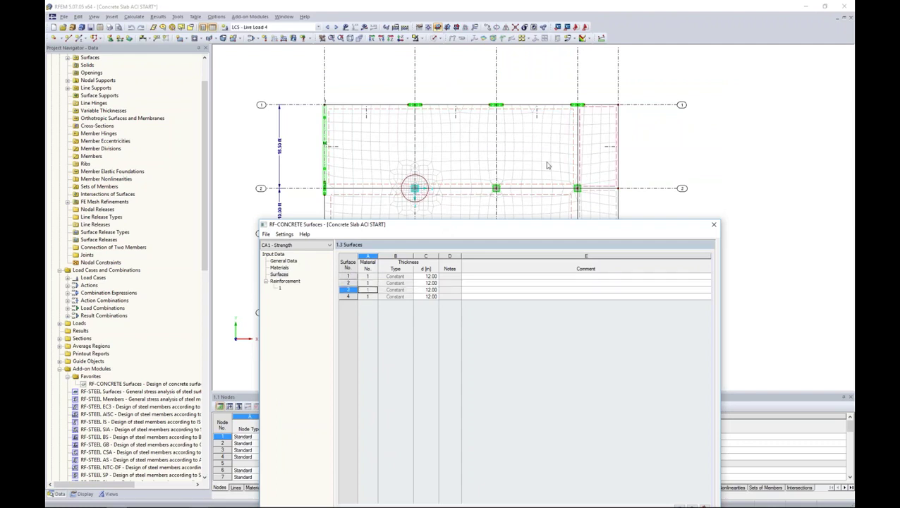
pyautogui.click(366, 283)
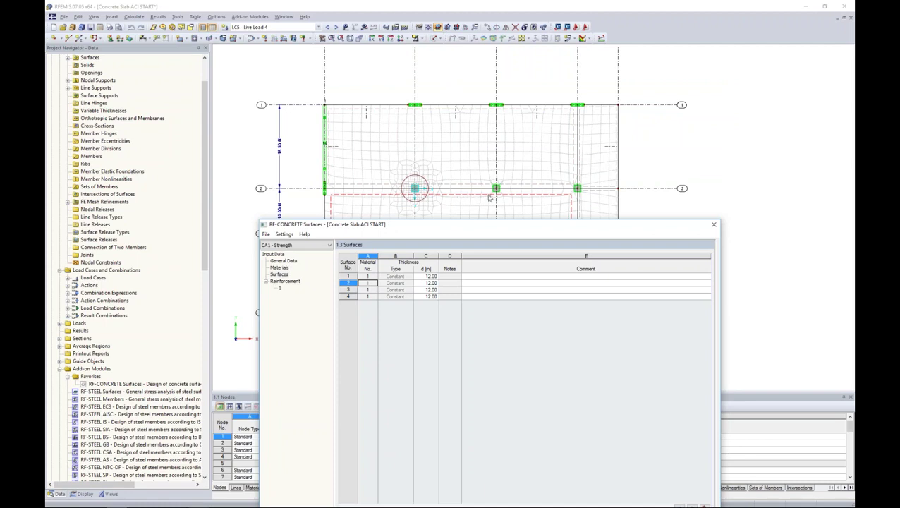
pyautogui.moveTo(467, 226); pyautogui.dragTo(463, 72)
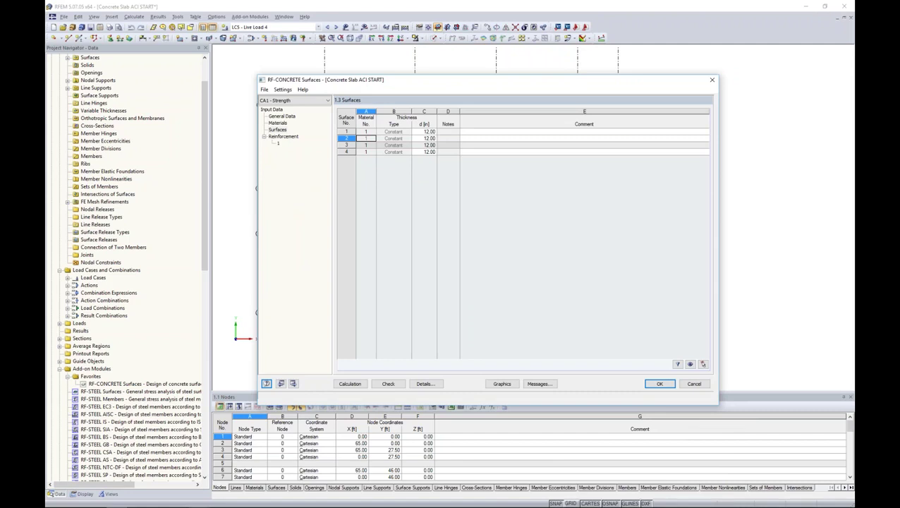
# Step: Examine the reinforcement group's surface assignment and its minimum and maximum reinforcement ratios
pyautogui.click(294, 138)
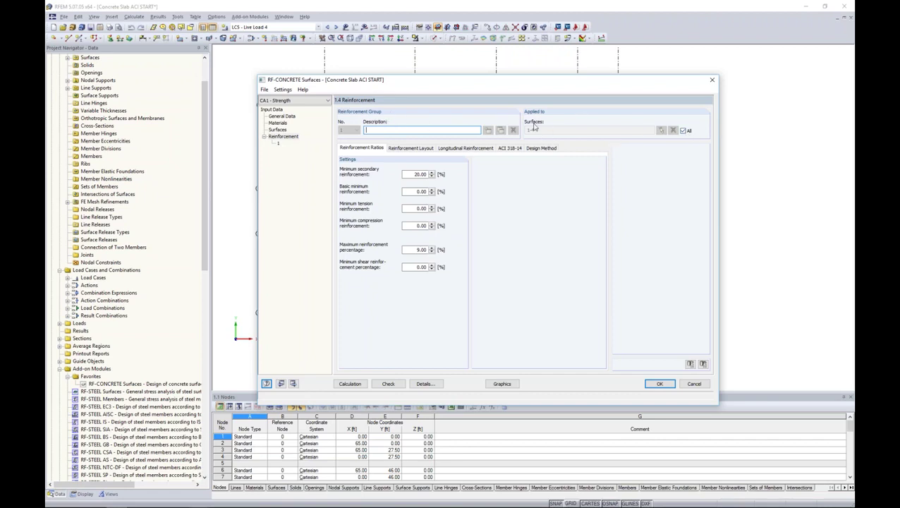
pyautogui.click(683, 131)
pyautogui.click(683, 131)
pyautogui.click(419, 193)
pyautogui.click(419, 174)
pyautogui.click(412, 249)
# Step: Refer the concrete cover to the reinforcement edge and set the bar diameter to 0.75 in
pyautogui.click(407, 149)
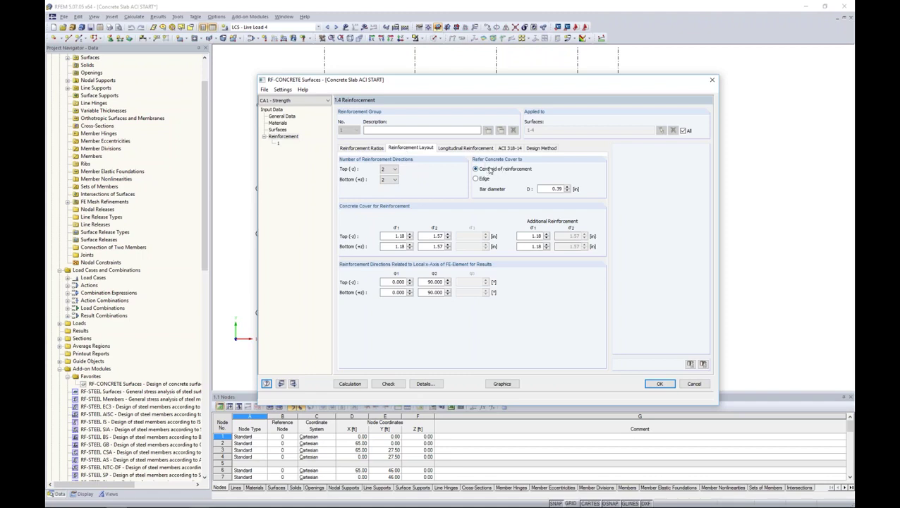
pyautogui.click(476, 179)
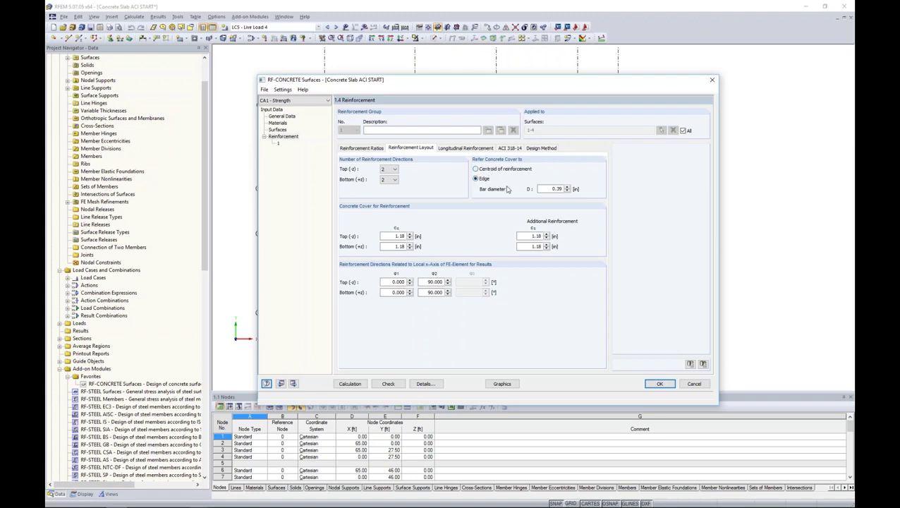
pyautogui.doubleClick(556, 189)
pyautogui.write('0.75')
pyautogui.click(484, 181)
# Step: Set the top and bottom concrete cover to 2.00 in for both the basic and the additional reinforcement
pyautogui.doubleClick(397, 236)
pyautogui.write('2')
pyautogui.press('Tab')
pyautogui.write('2')
pyautogui.press('Tab')
pyautogui.write('2.0')
pyautogui.click(392, 236)
# Step: Examine the top and bottom reinforcement direction angles relative to the local x-axis
pyautogui.click(443, 281)
pyautogui.click(401, 282)
pyautogui.click(433, 281)
pyautogui.doubleClick(434, 282)
pyautogui.click(431, 292)
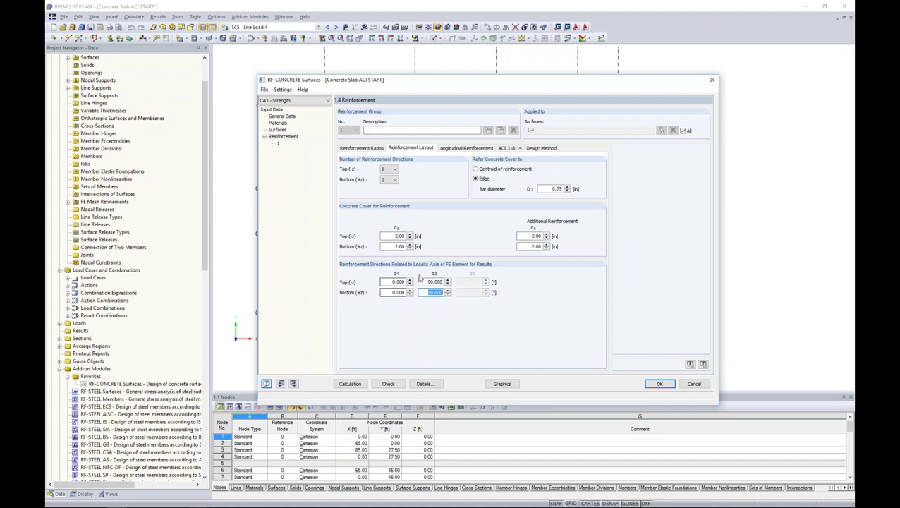
# Step: Try three reinforcement directions for the slab's top surface and return to two
pyautogui.click(390, 170)
pyautogui.click(387, 188)
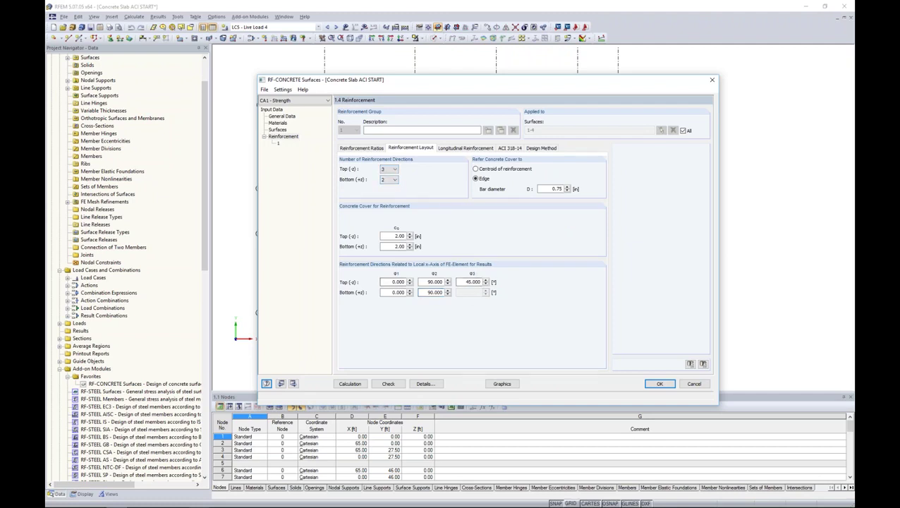
pyautogui.click(390, 170)
pyautogui.click(385, 182)
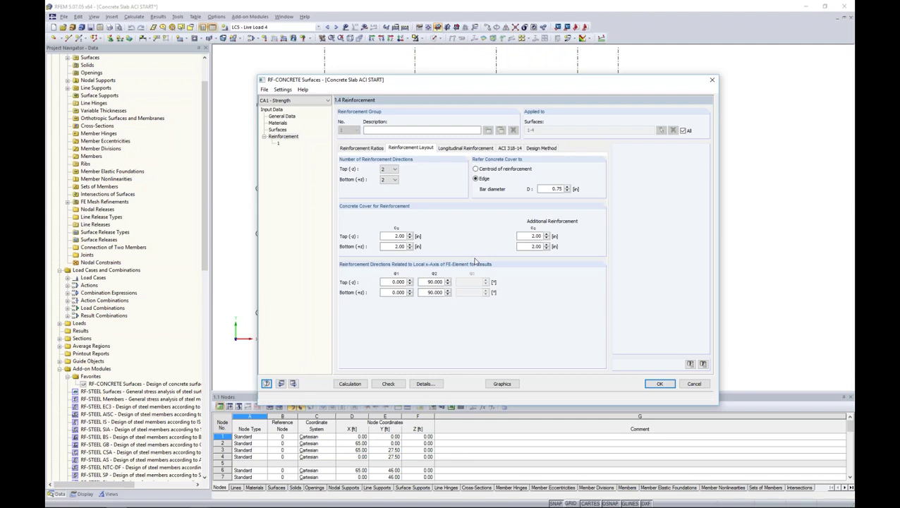
# Step: Examine the longitudinal reinforcement settings, including the provided basic reinforcement areas and bar diameters
pyautogui.click(453, 150)
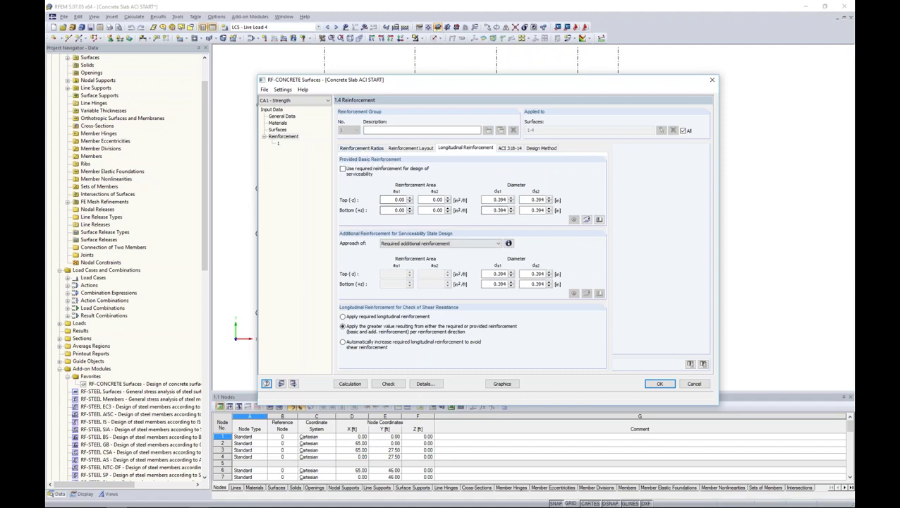
pyautogui.press('Tab')
pyautogui.press('Tab')
pyautogui.press('Tab')
pyautogui.press('Tab')
pyautogui.click(395, 199)
# Step: Examine the ACI 318-14 minimum reinforcement options and the strength reduction factors for compression, tension, and shear and torsion
pyautogui.click(509, 148)
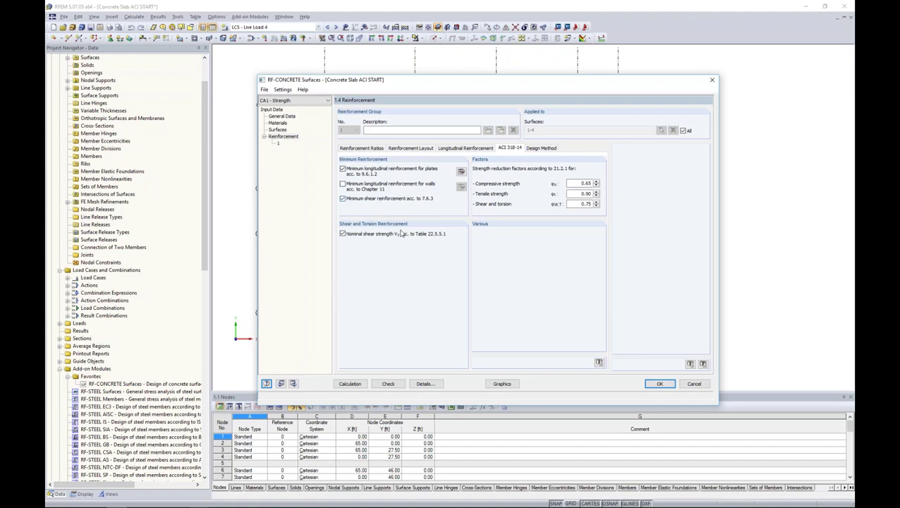
pyautogui.doubleClick(577, 184)
pyautogui.click(577, 194)
pyautogui.click(579, 204)
pyautogui.doubleClick(580, 183)
# Step: Check the design method for internal forces and run the required reinforcement calculation
pyautogui.click(545, 149)
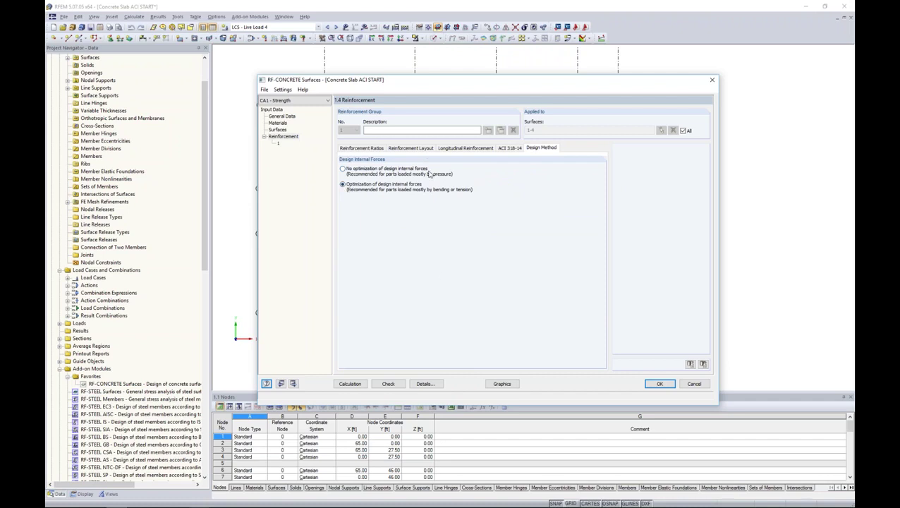
pyautogui.click(349, 384)
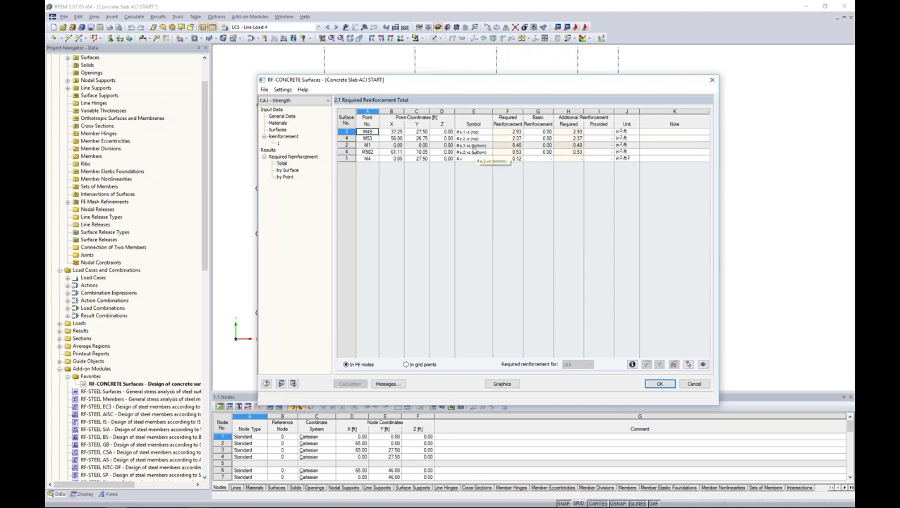
# Step: Open the design details for the shear reinforcement at point M4 and examine the bottom surface's factored bending and principal moments
pyautogui.click(466, 160)
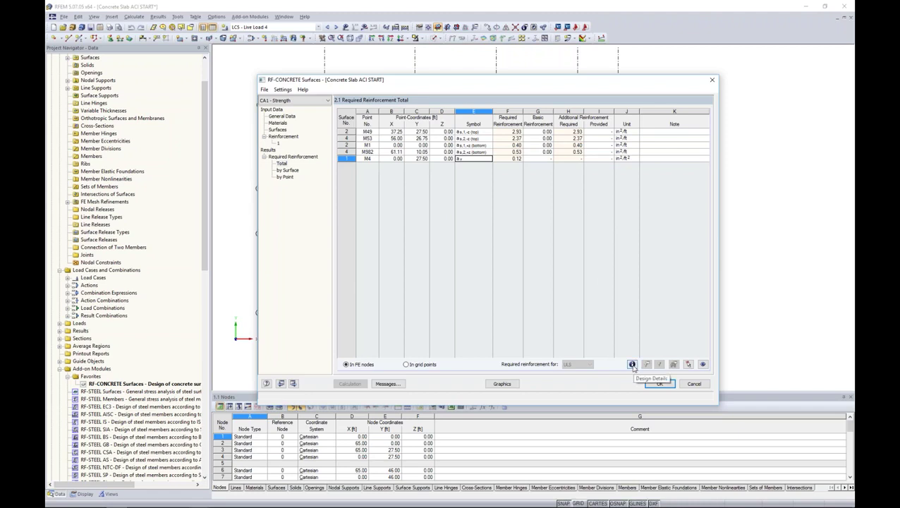
pyautogui.click(632, 364)
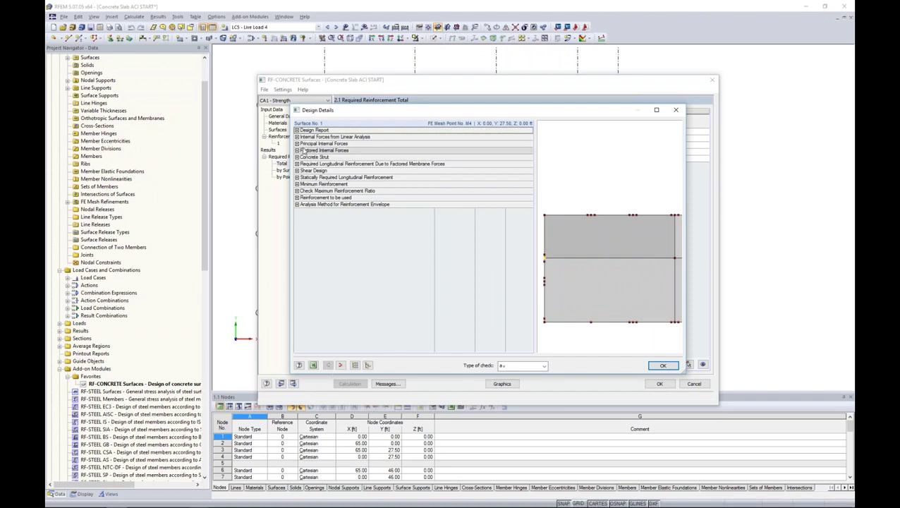
pyautogui.click(297, 144)
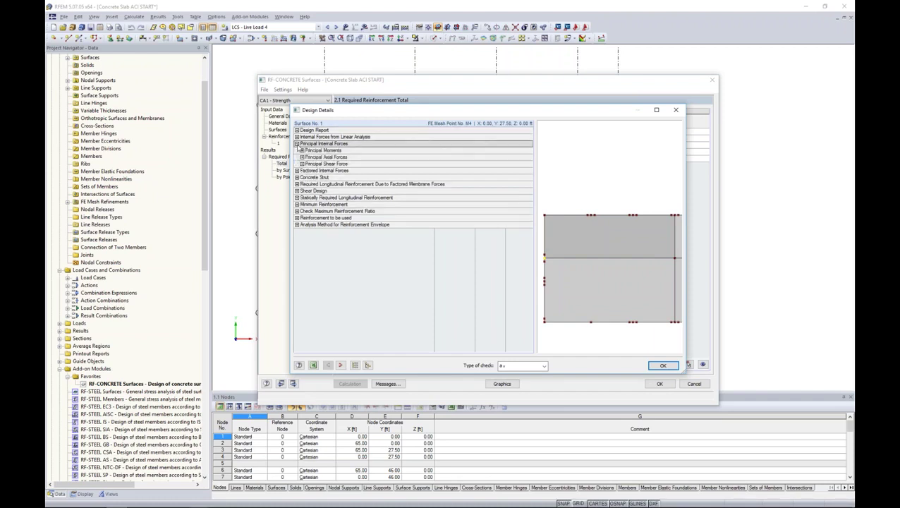
pyautogui.click(297, 171)
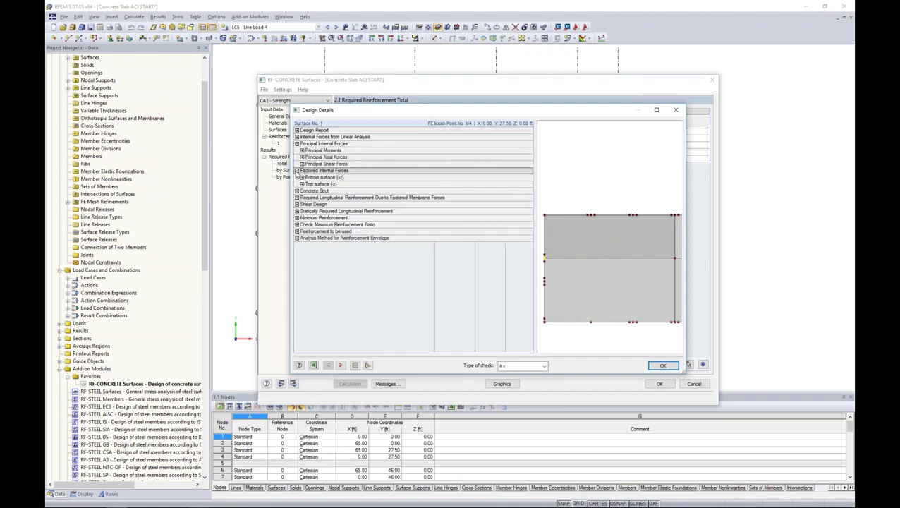
pyautogui.click(297, 190)
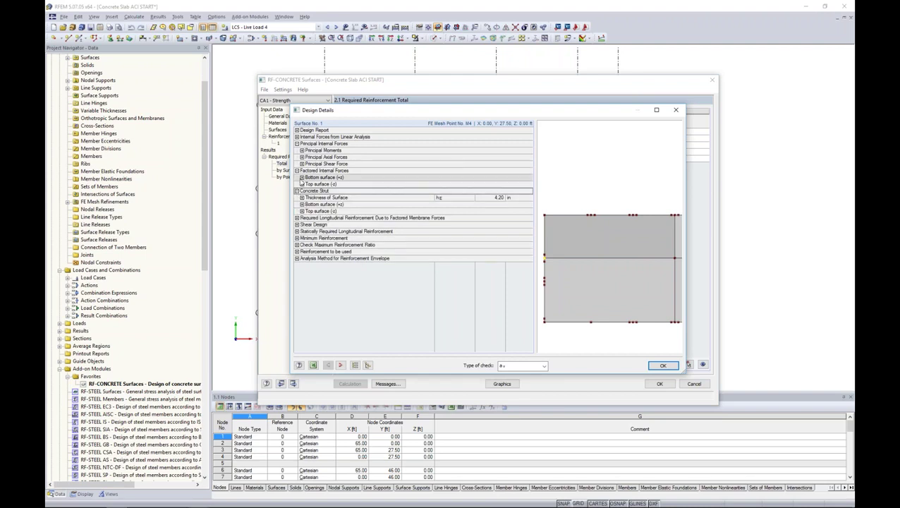
pyautogui.click(302, 177)
pyautogui.click(307, 183)
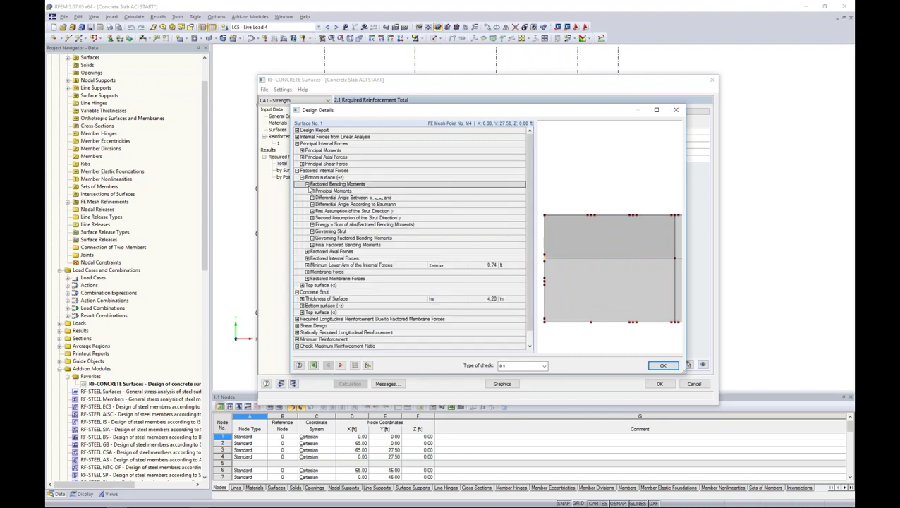
pyautogui.click(312, 191)
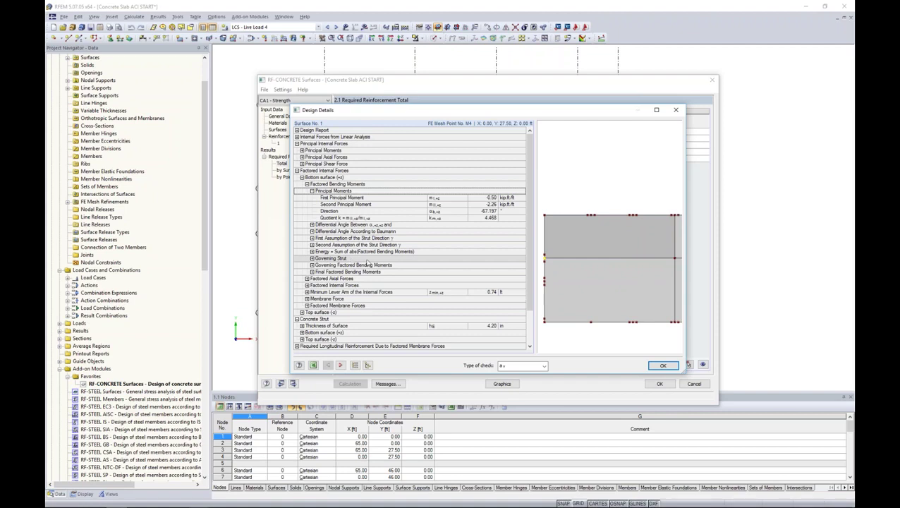
# Step: Try the first-direction top reinforcement as type of check, return to the shear reinforcement check, and close the design details
pyautogui.click(522, 365)
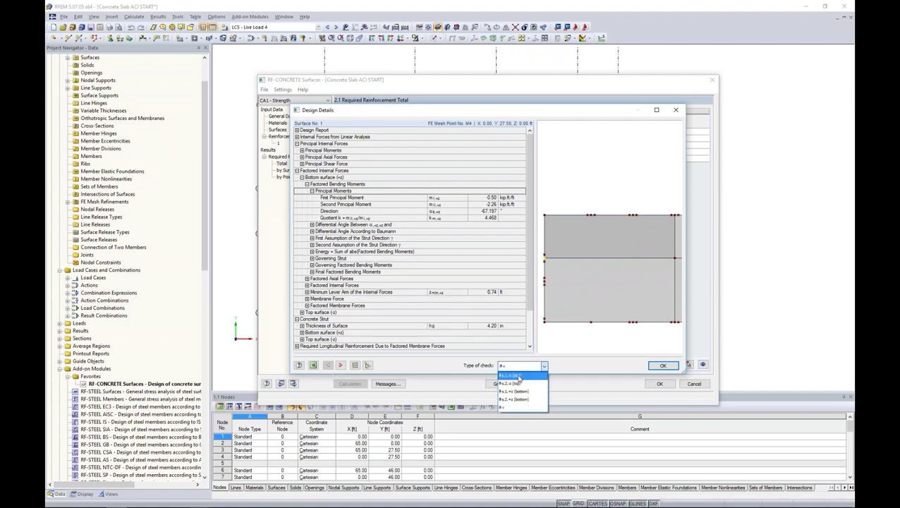
pyautogui.click(521, 376)
pyautogui.click(522, 365)
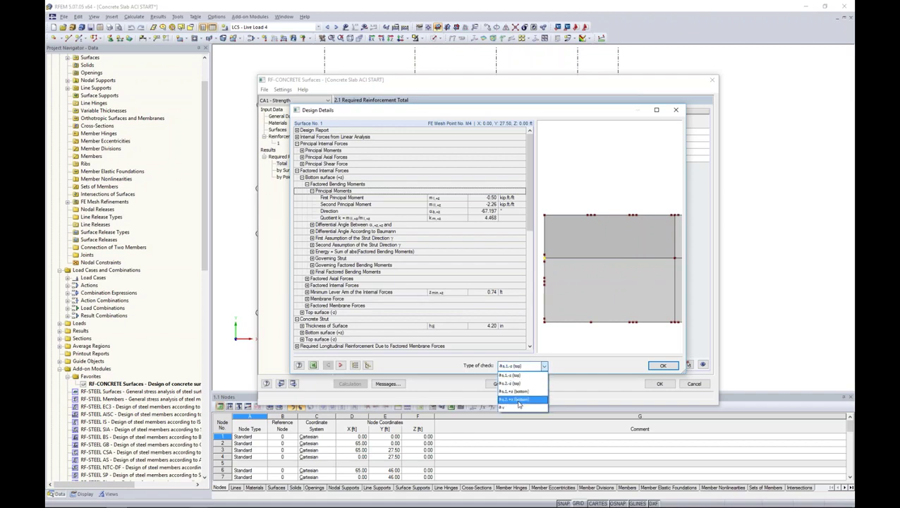
pyautogui.click(513, 407)
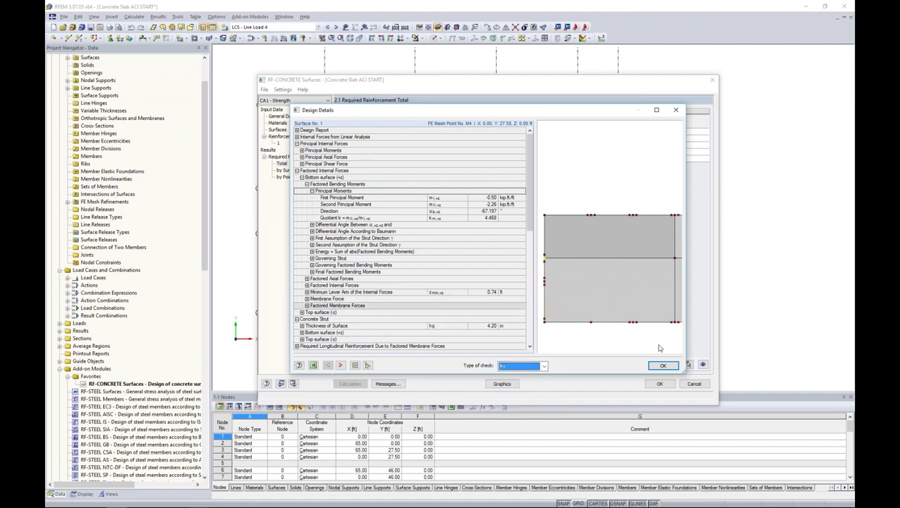
pyautogui.click(675, 111)
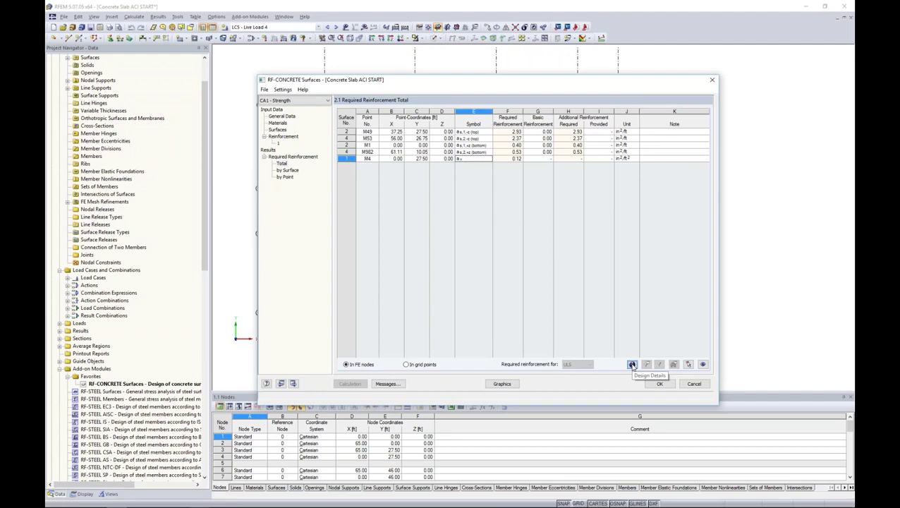
# Step: Examine the required reinforcement by surface and locate points M74 and M6 on the slab
pyautogui.click(287, 170)
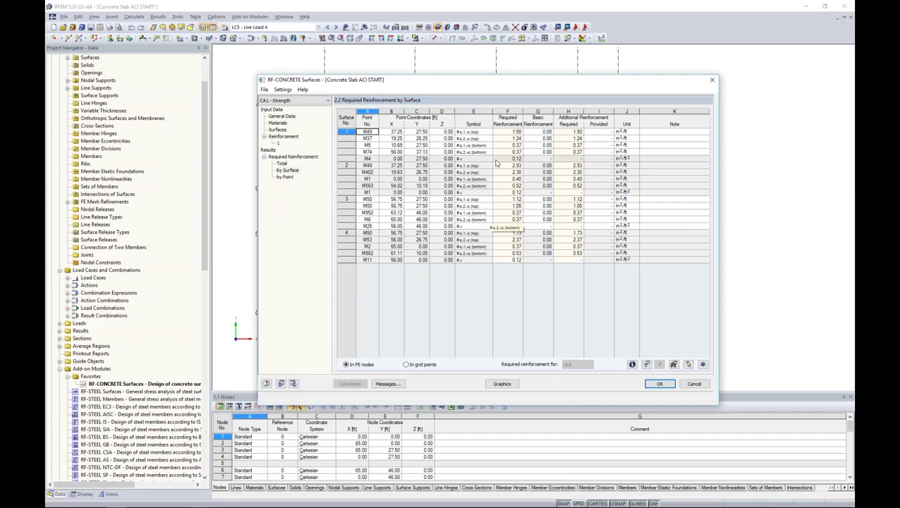
pyautogui.moveTo(392, 80); pyautogui.dragTo(375, 226)
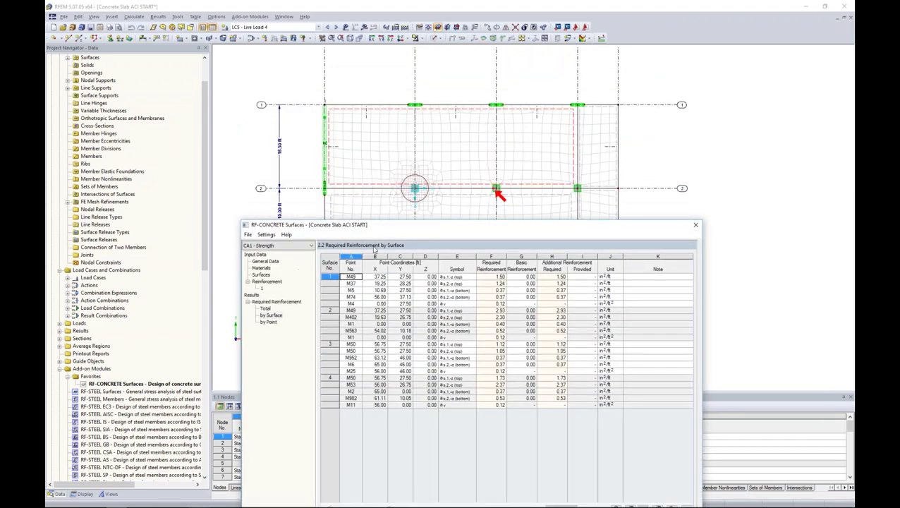
pyautogui.click(368, 297)
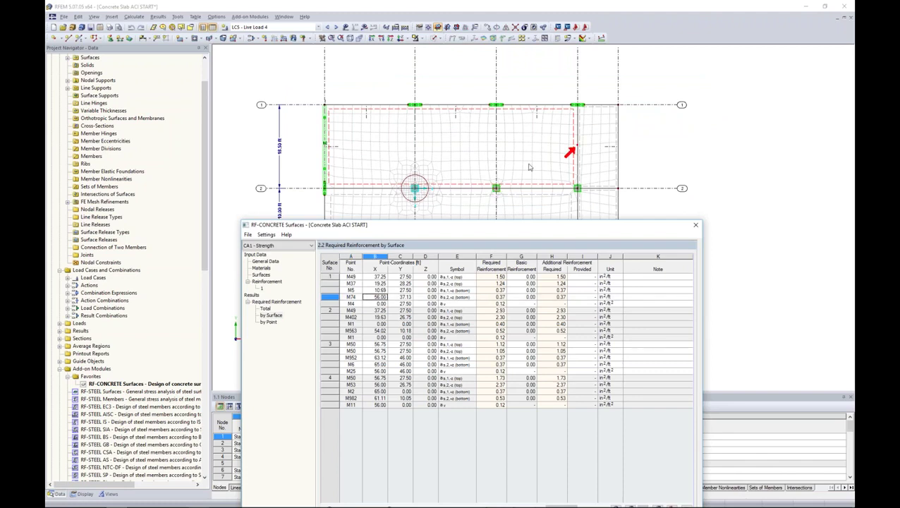
pyautogui.click(378, 364)
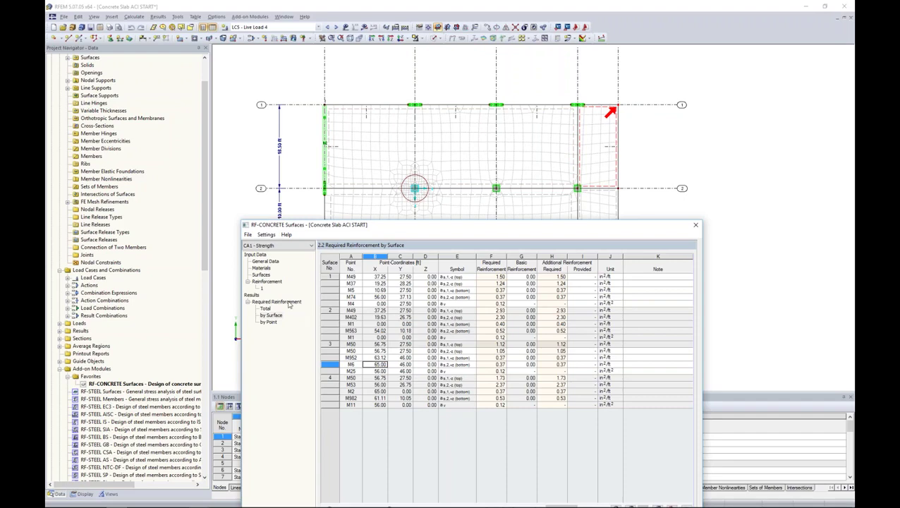
# Step: Examine the required reinforcement by point and locate point M5 on the slab
pyautogui.click(268, 322)
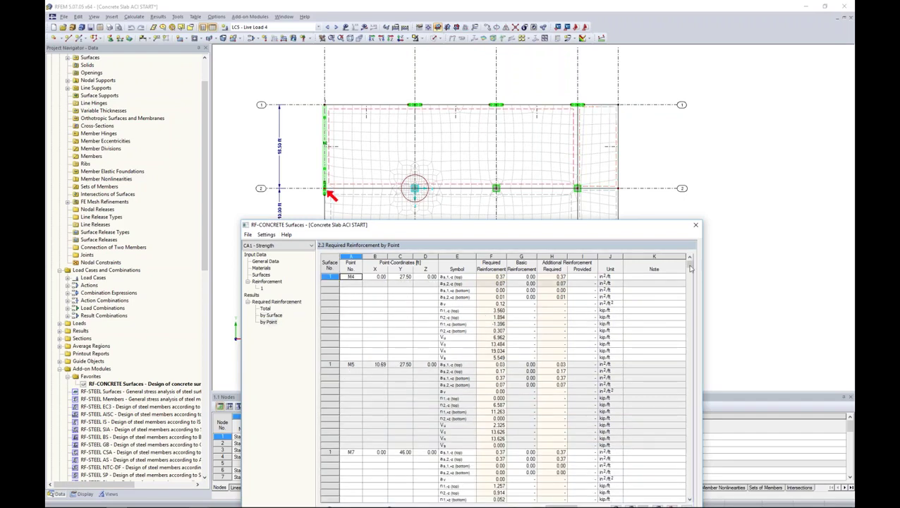
pyautogui.scroll(-1, 693, 187)
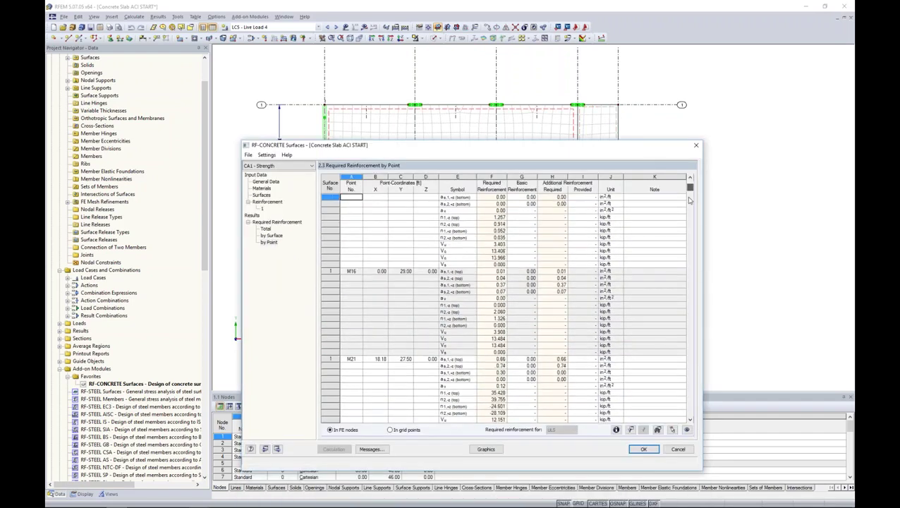
pyautogui.scroll(1, 690, 182)
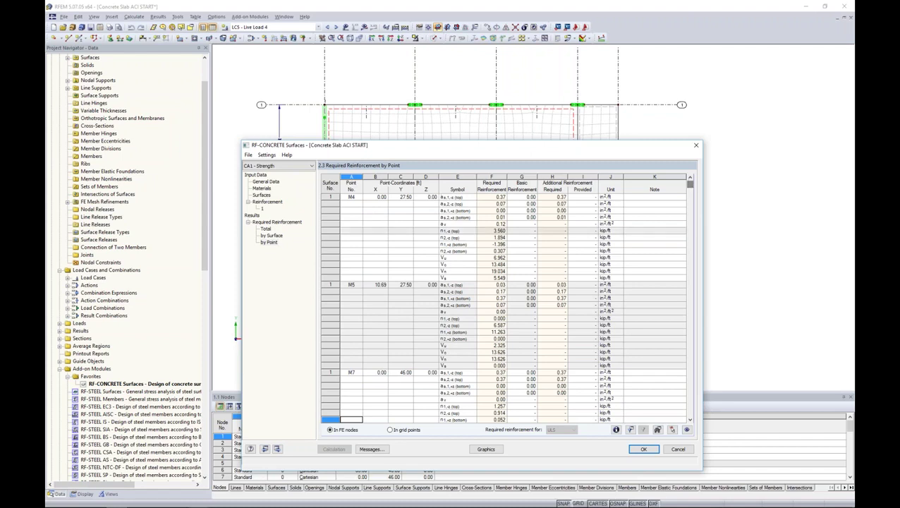
pyautogui.moveTo(369, 149); pyautogui.dragTo(375, 222)
pyautogui.click(415, 404)
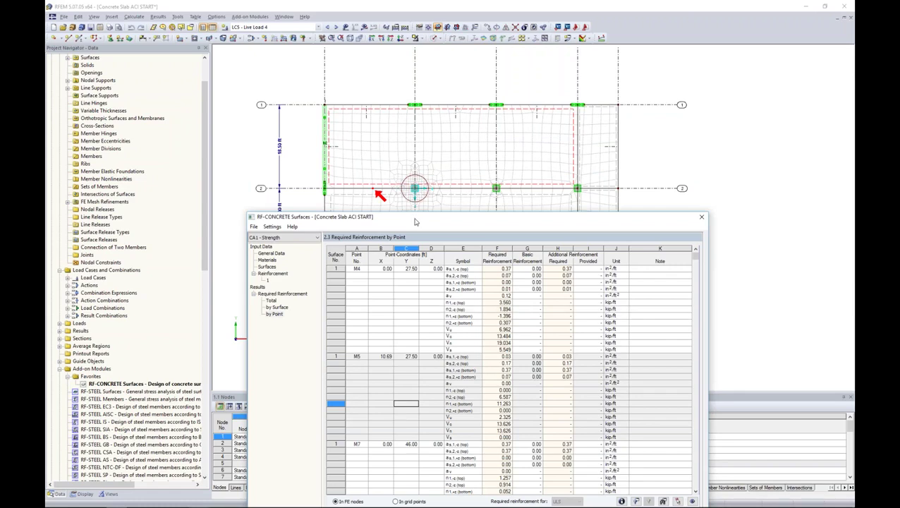
pyautogui.moveTo(416, 222); pyautogui.dragTo(402, 82)
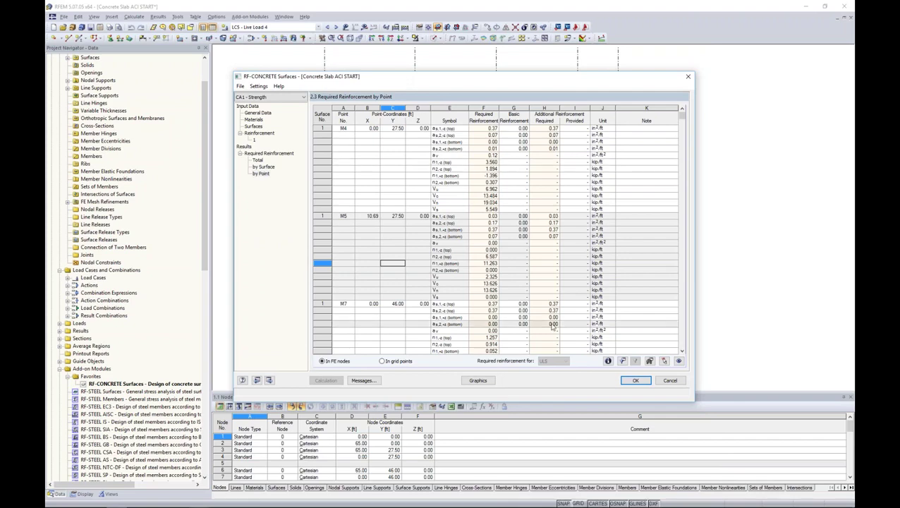
# Step: Show the required reinforcement graphically on the slab, with RF-CONCRETE Surfaces CA1 - Strength as the displayed result case
pyautogui.click(478, 381)
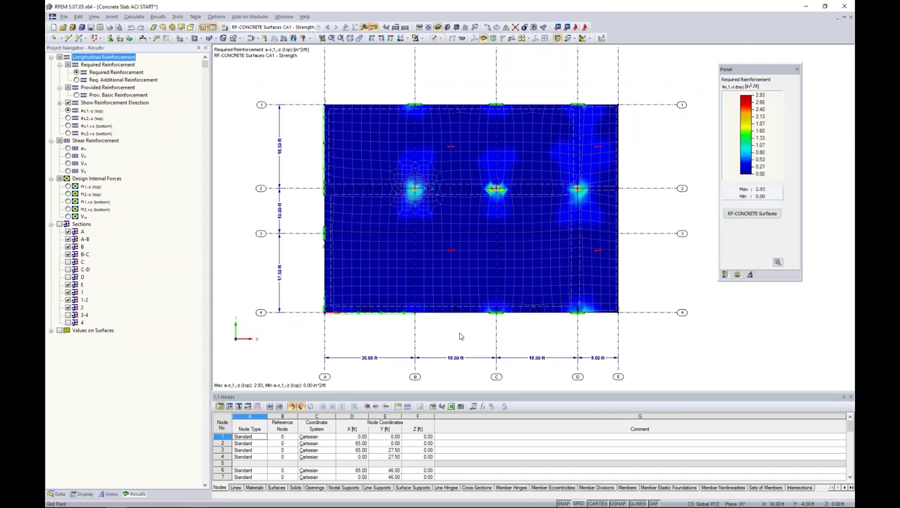
pyautogui.scroll(2, 457, 326)
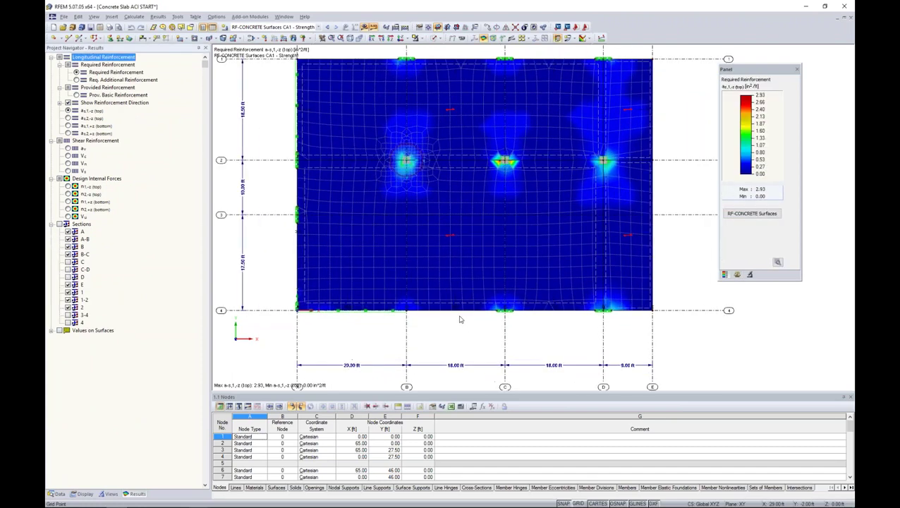
pyautogui.moveTo(562, 212); pyautogui.dragTo(549, 251, button='middle')
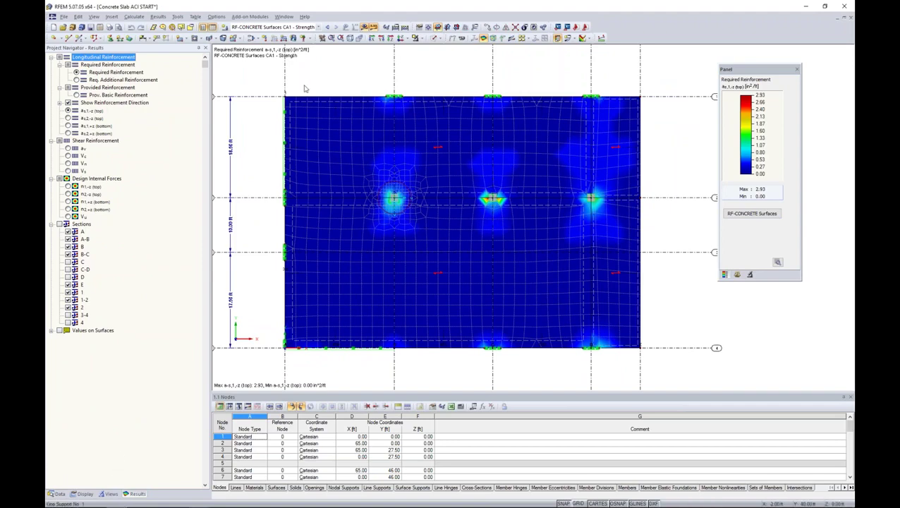
pyautogui.click(320, 27)
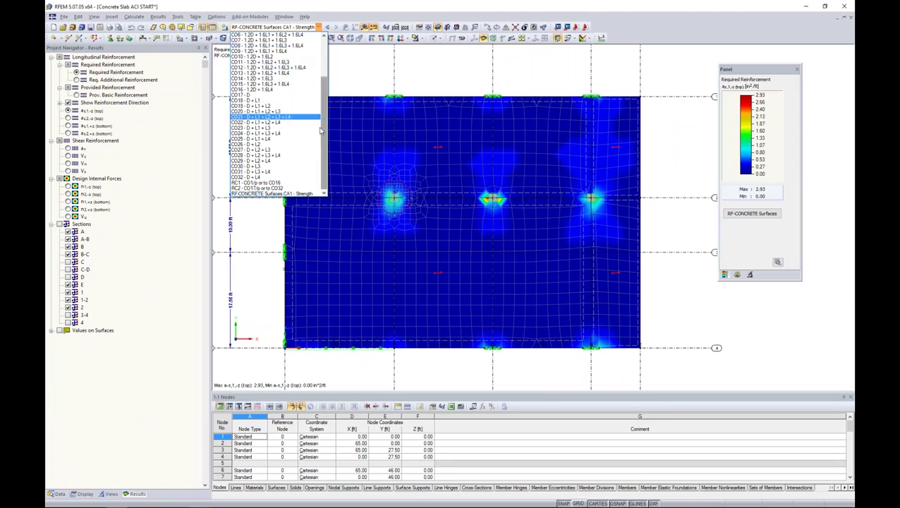
pyautogui.click(255, 194)
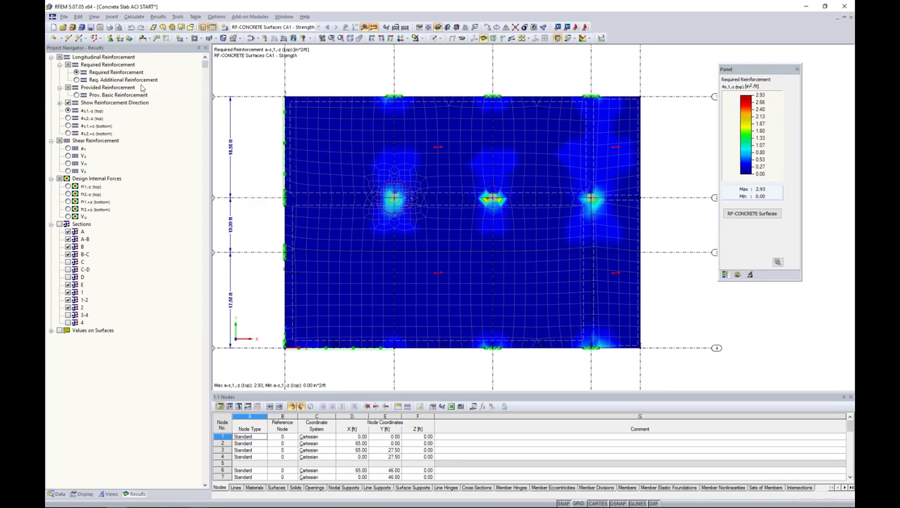
pyautogui.moveTo(746, 70); pyautogui.dragTo(722, 88)
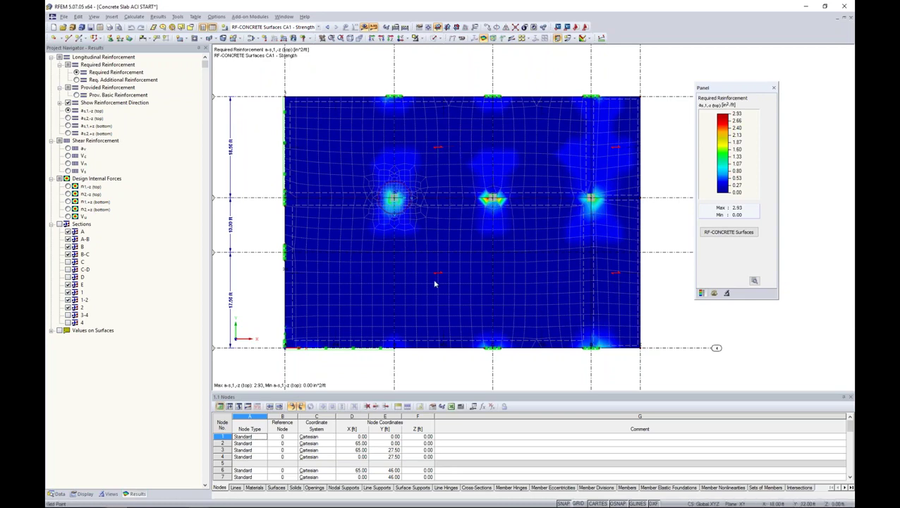
# Step: Examine the required top reinforcement around the column supports in the first direction and display the second direction
pyautogui.scroll(5, 434, 280)
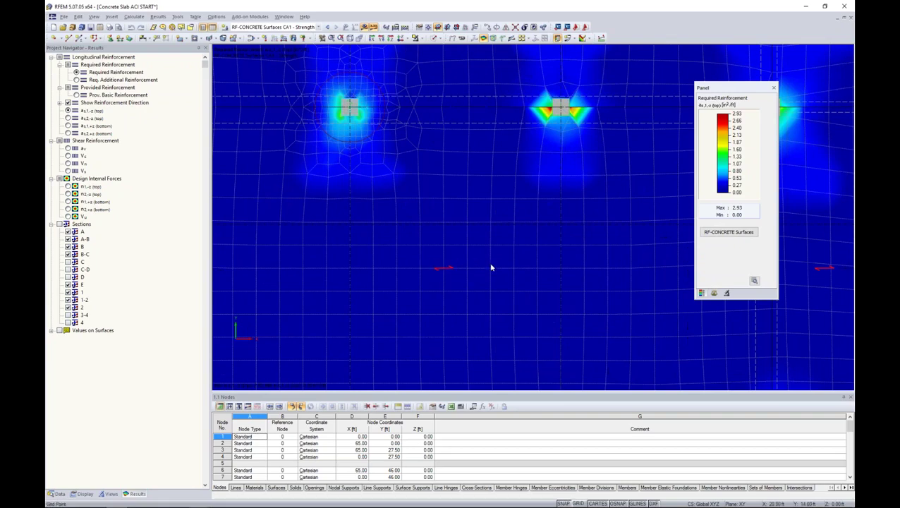
pyautogui.scroll(-3, 449, 268)
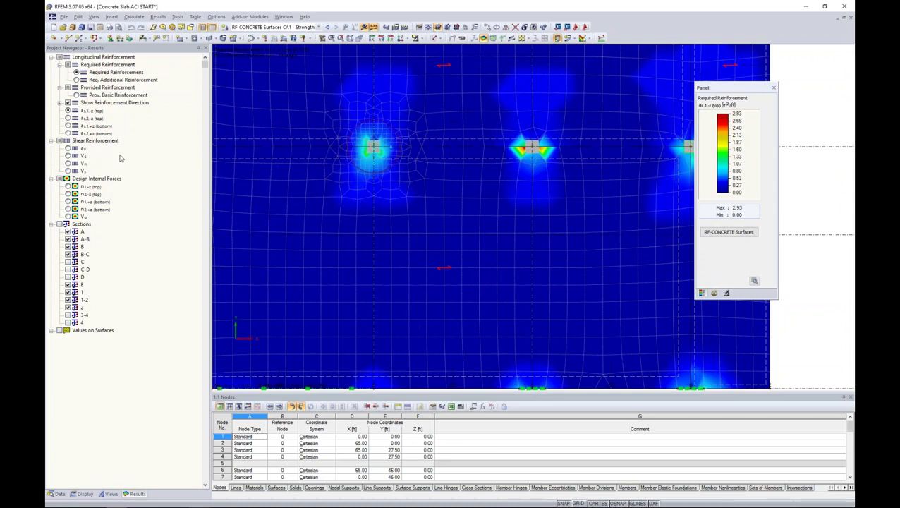
pyautogui.click(68, 118)
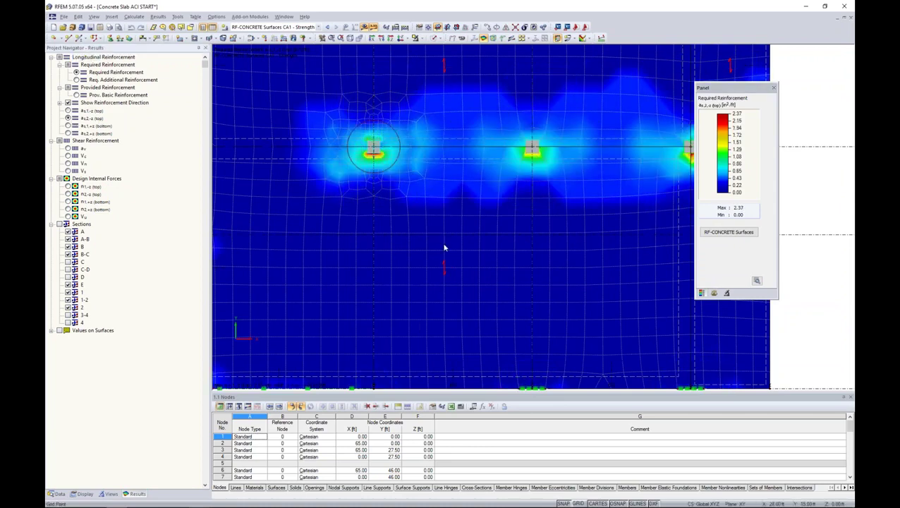
# Step: Examine the required bottom reinforcement across the whole slab in the first and second directions
pyautogui.scroll(-1, 480, 213)
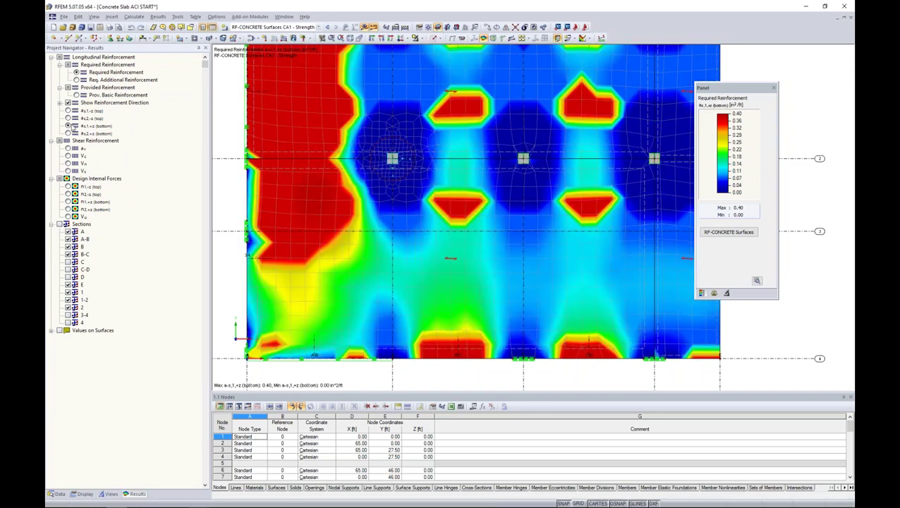
pyautogui.scroll(-1, 323, 130)
pyautogui.scroll(-1, 323, 131)
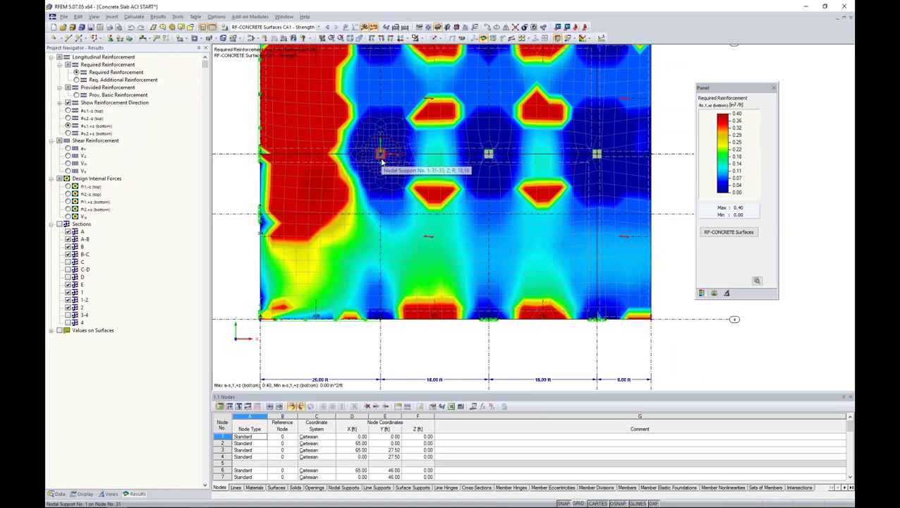
pyautogui.click(68, 133)
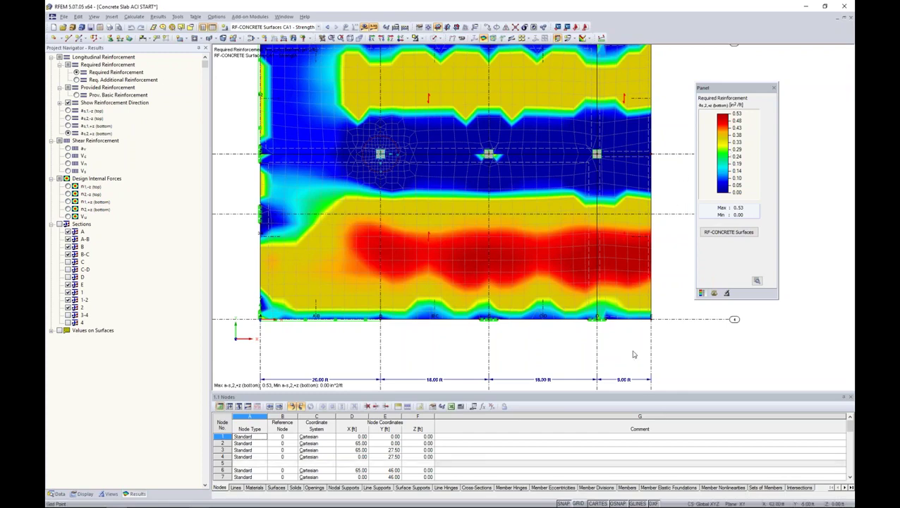
# Step: Rotate the slab into a 3D view and switch off the isobands of the reinforcement results
pyautogui.keyDown('ctrl'); pyautogui.moveTo(625, 344); pyautogui.dragTo(558, 121, button='middle'); pyautogui.keyUp('ctrl')
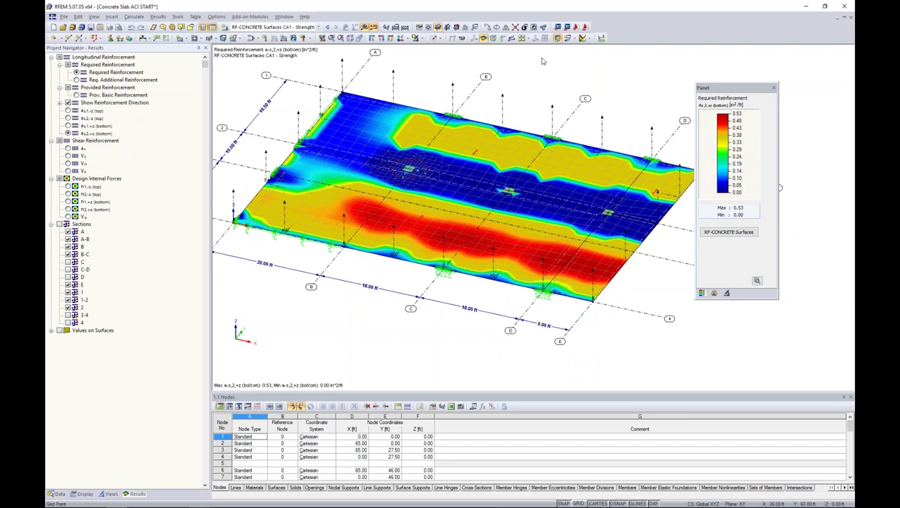
pyautogui.click(590, 42)
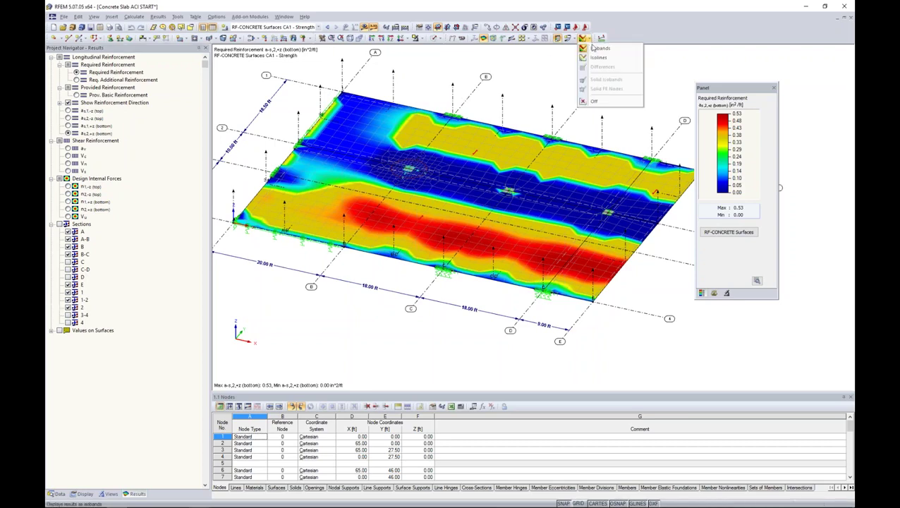
pyautogui.click(591, 103)
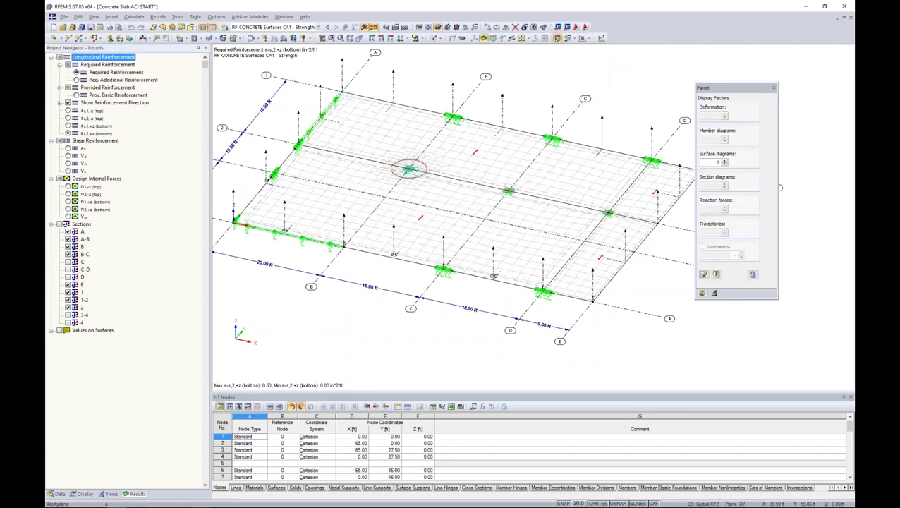
pyautogui.click(575, 40)
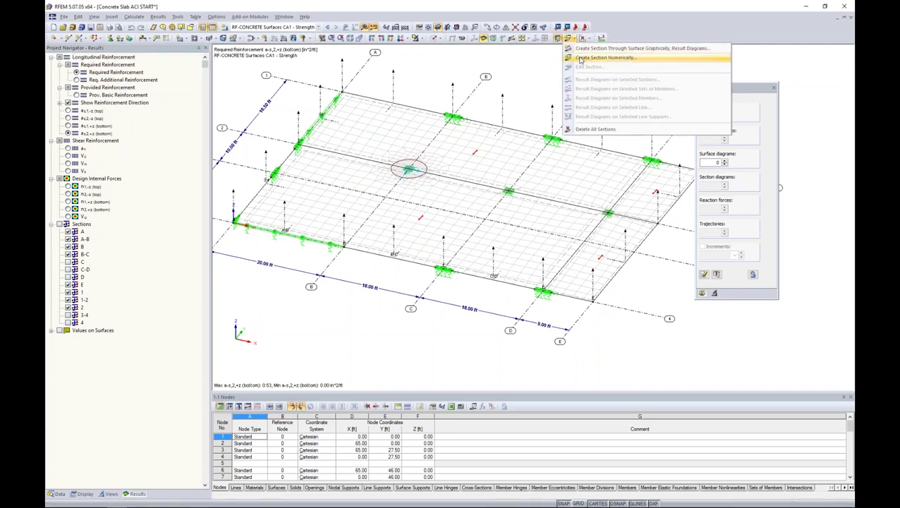
pyautogui.click(580, 60)
pyautogui.moveTo(487, 89); pyautogui.dragTo(668, 95)
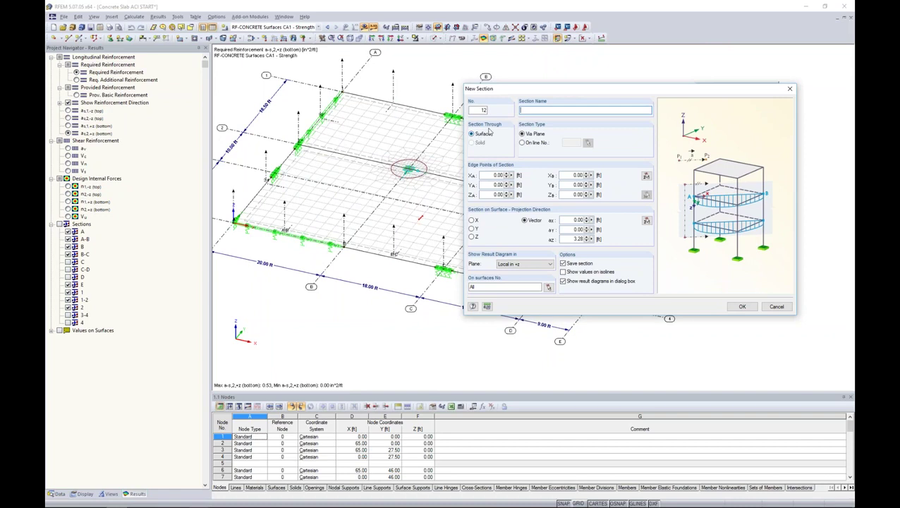
pyautogui.click(742, 306)
pyautogui.click(364, 260)
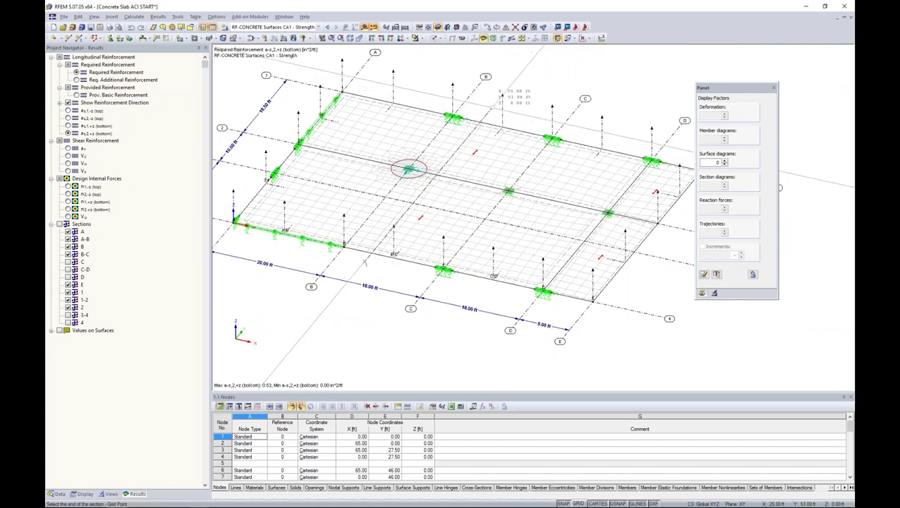
pyautogui.click(497, 89)
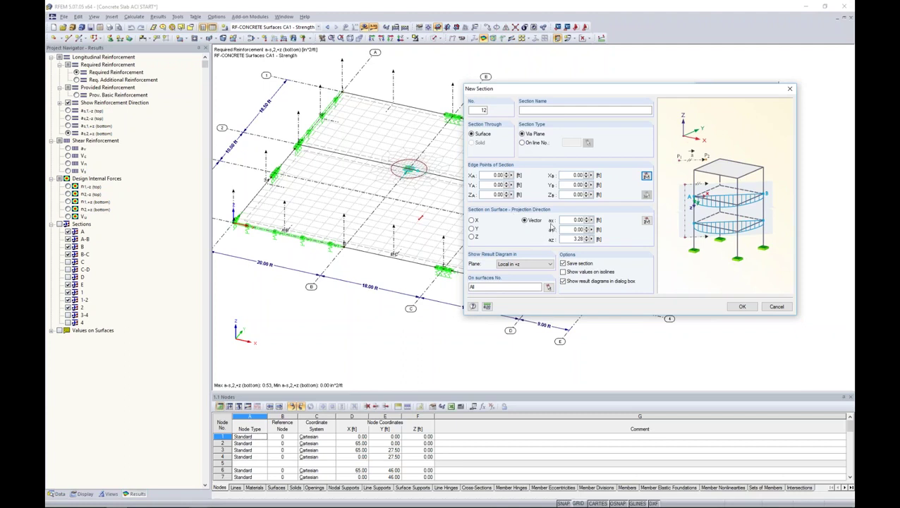
pyautogui.click(492, 286)
pyautogui.click(776, 306)
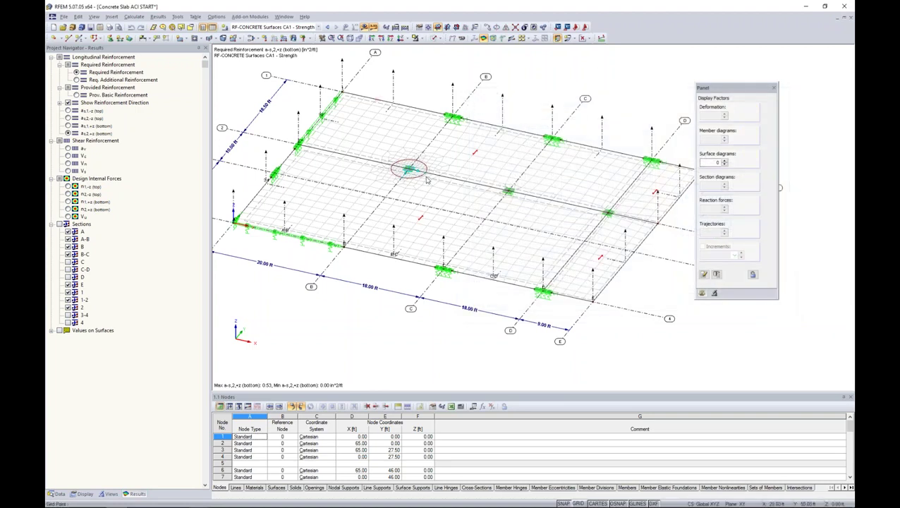
# Step: Turn on the section result diagrams on the slab and limit them to sections A, A-B, B and B-C
pyautogui.click(511, 38)
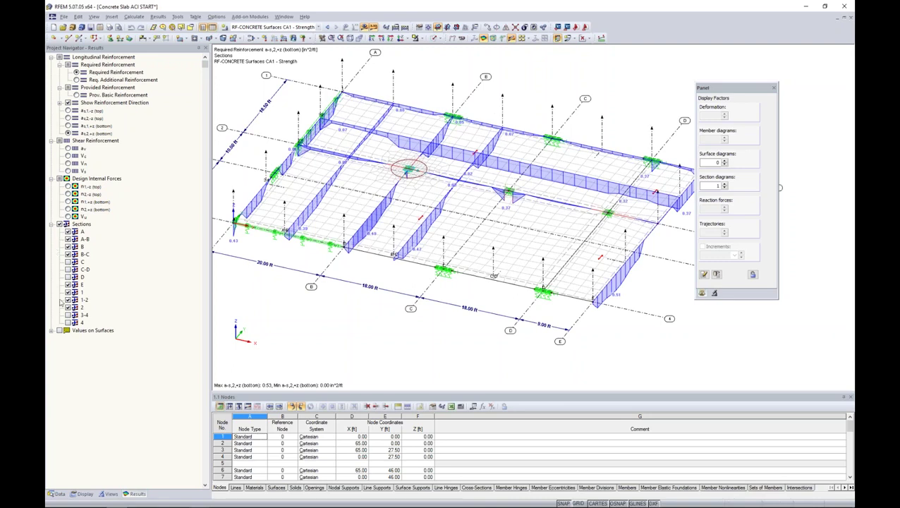
pyautogui.click(68, 322)
pyautogui.click(68, 314)
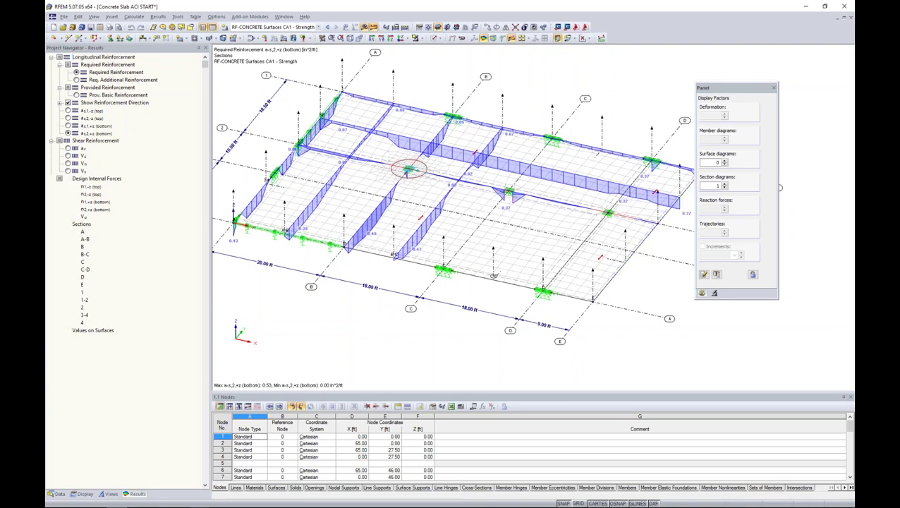
pyautogui.click(68, 292)
pyautogui.click(68, 300)
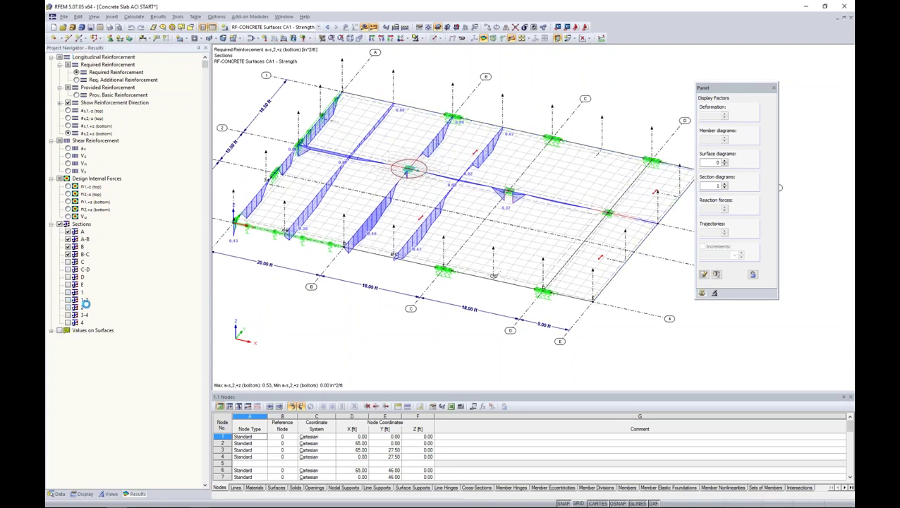
pyautogui.keyDown('ctrl'); pyautogui.moveTo(301, 308); pyautogui.dragTo(292, 284, button='middle'); pyautogui.keyUp('ctrl')
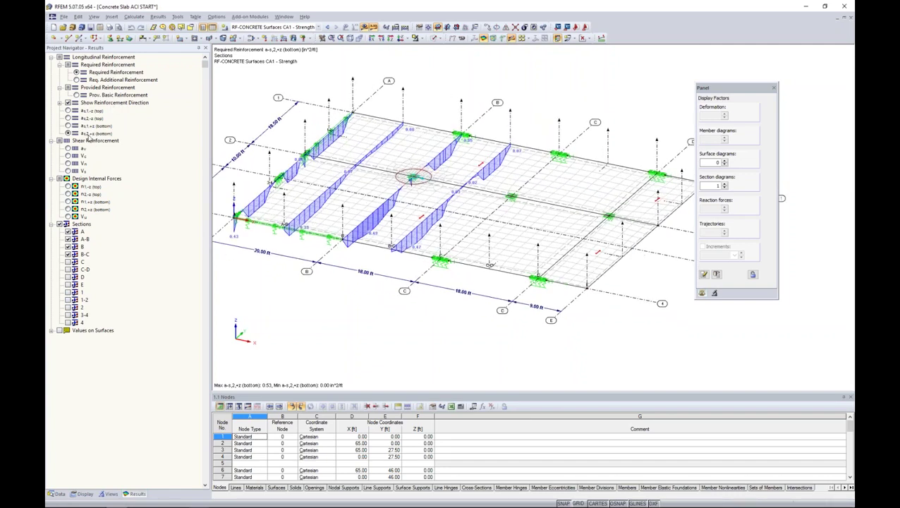
pyautogui.scroll(4, 420, 219)
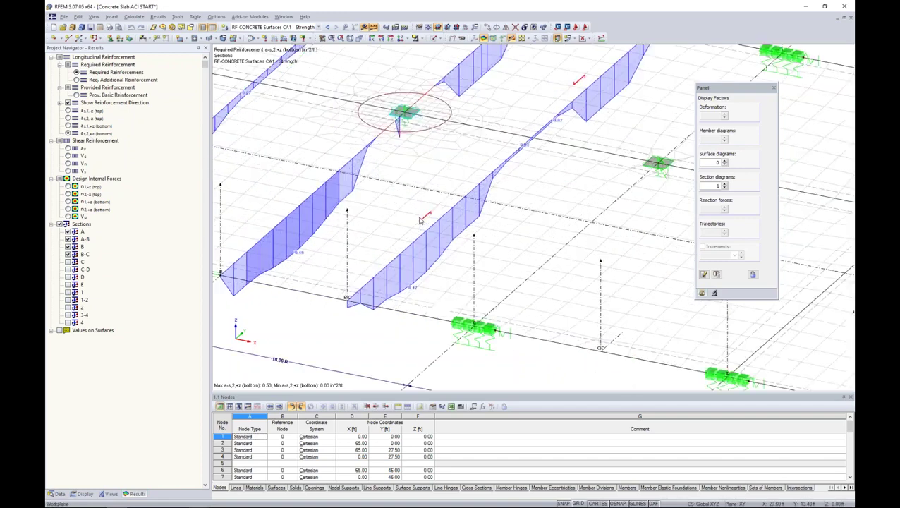
pyautogui.scroll(-4, 425, 215)
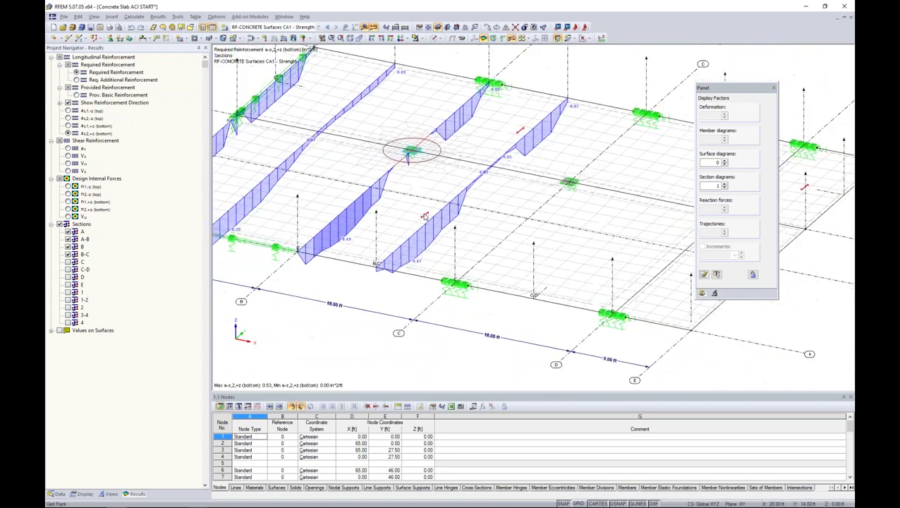
pyautogui.scroll(-1, 415, 216)
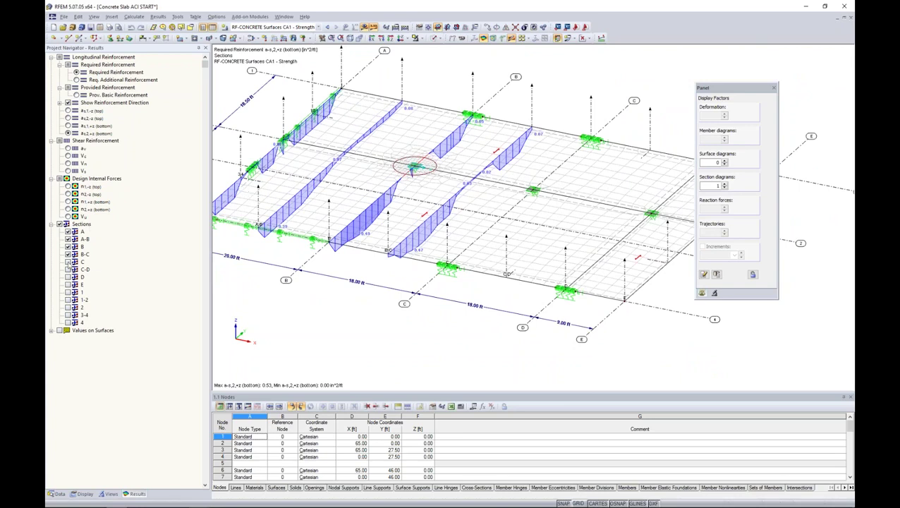
# Step: Add sections C, C-D, D and E to the displayed reinforcement diagrams
pyautogui.click(68, 262)
pyautogui.click(68, 270)
pyautogui.click(68, 277)
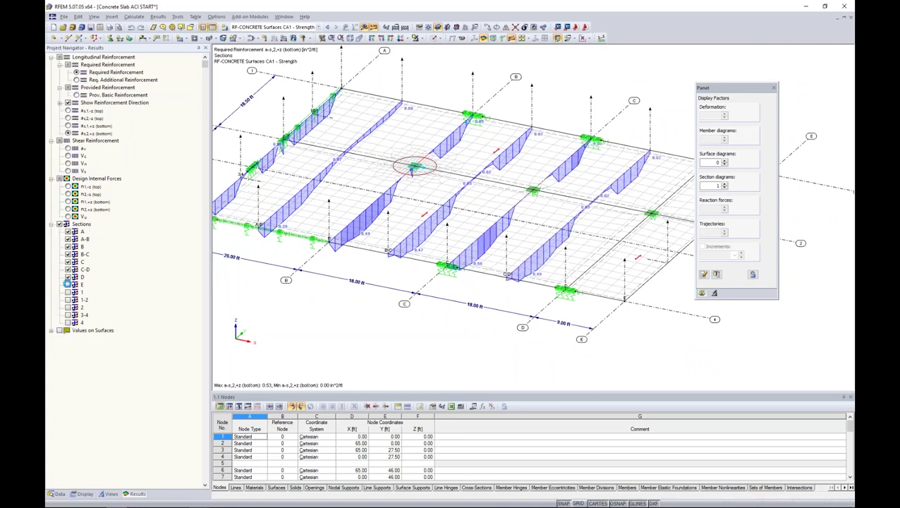
pyautogui.click(68, 284)
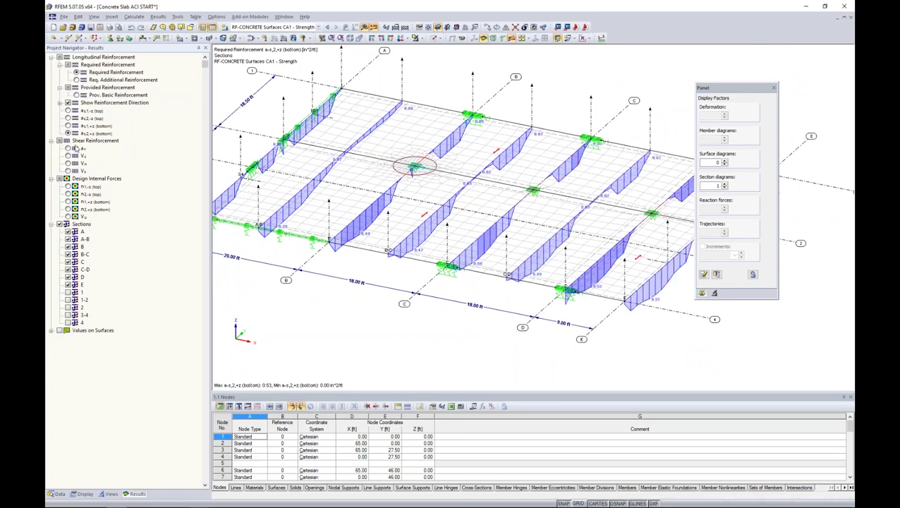
# Step: Display the first-direction top reinforcement with a section diagram factor of 2, and switch to the first-direction bottom reinforcement
pyautogui.click(67, 111)
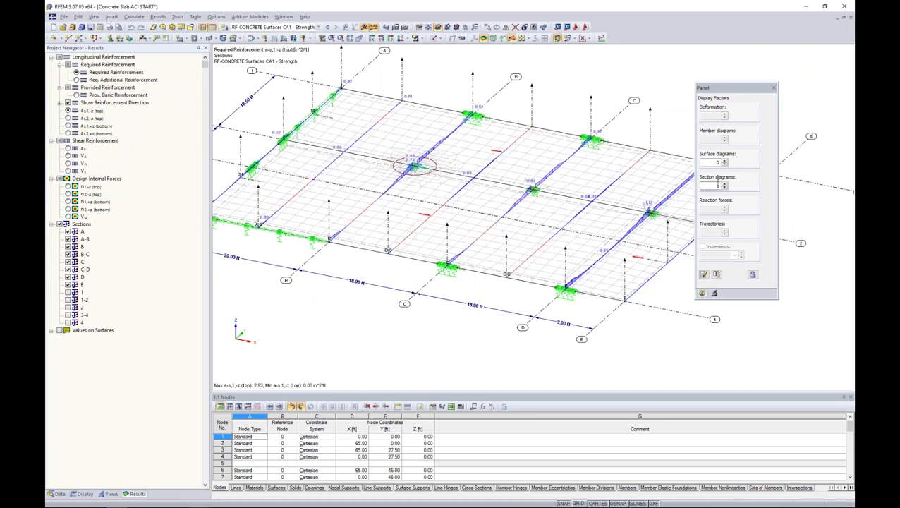
pyautogui.write('2')
pyautogui.press('Return')
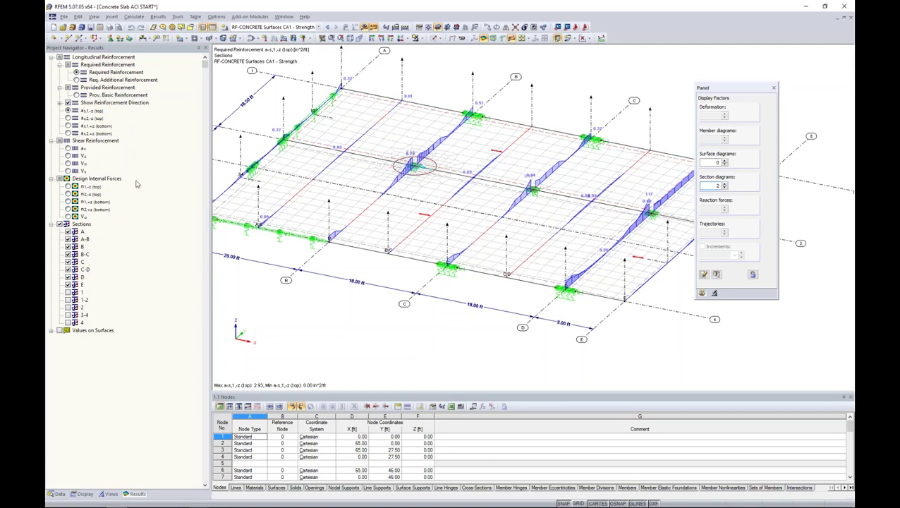
pyautogui.click(68, 126)
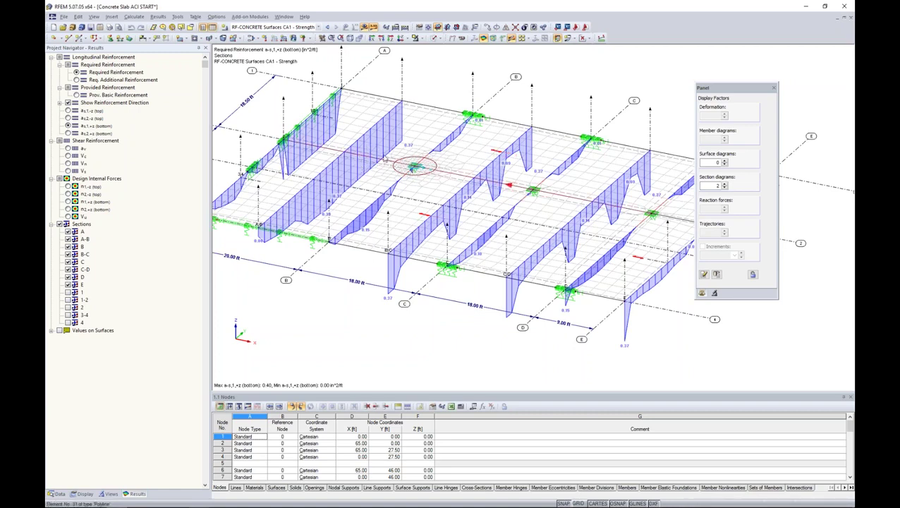
# Step: Open the result diagram of section A-B and show the top and bottom longitudinal reinforcement in both directions
pyautogui.rightClick(403, 80)
pyautogui.click(423, 104)
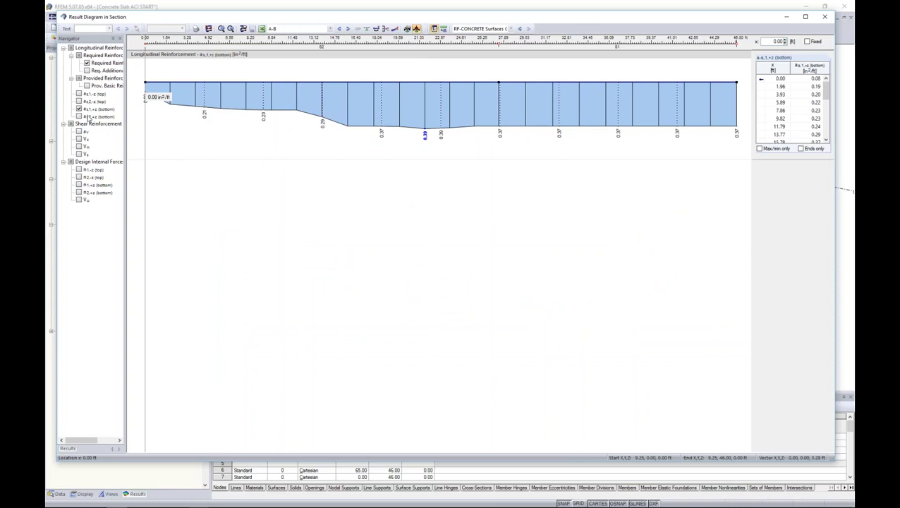
pyautogui.click(79, 94)
pyautogui.click(79, 101)
pyautogui.click(79, 116)
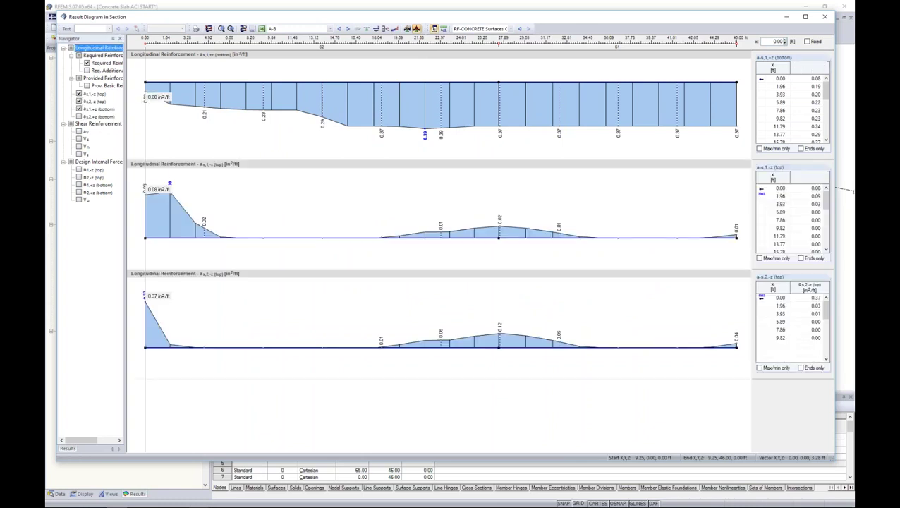
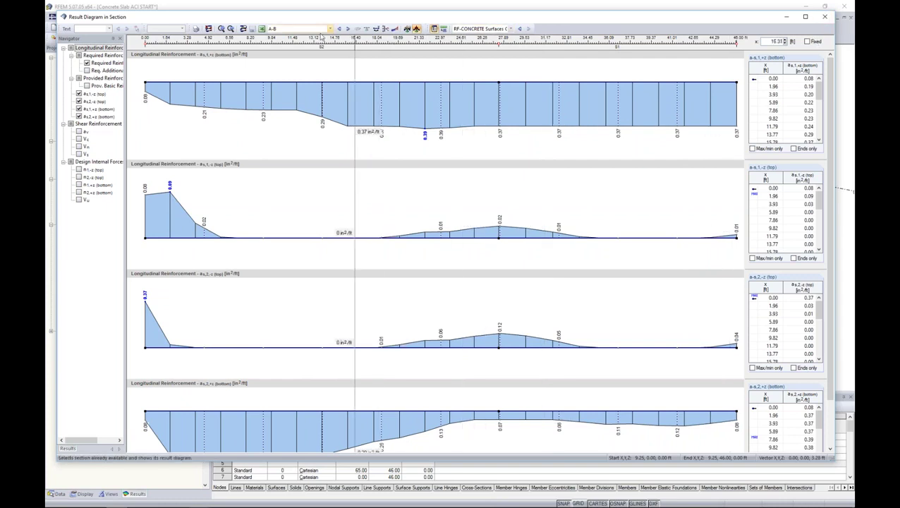
# Step: Review the reinforcement diagrams of section B-C in the same result window and close it
pyautogui.click(326, 28)
pyautogui.click(299, 53)
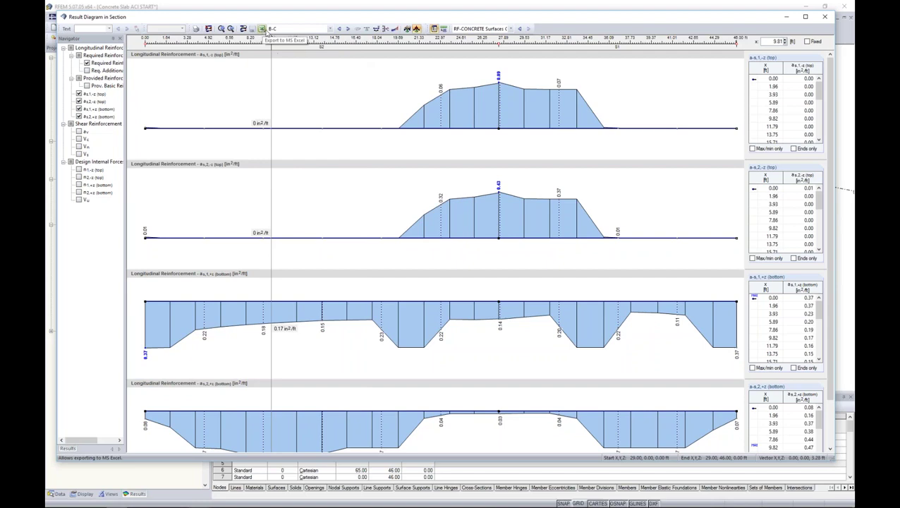
pyautogui.click(824, 16)
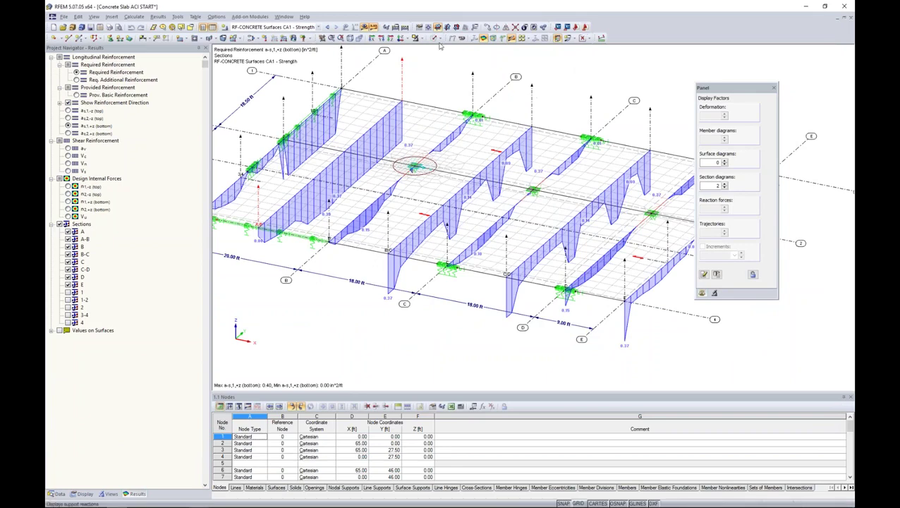
# Step: Return the slab to a plan view and reopen the RF-CONCRETE Surfaces module
pyautogui.click(400, 38)
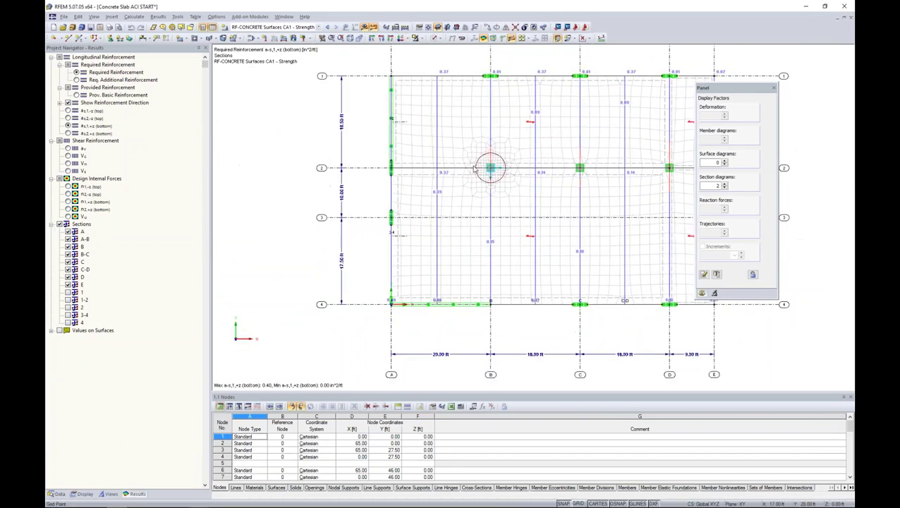
pyautogui.scroll(2, 477, 198)
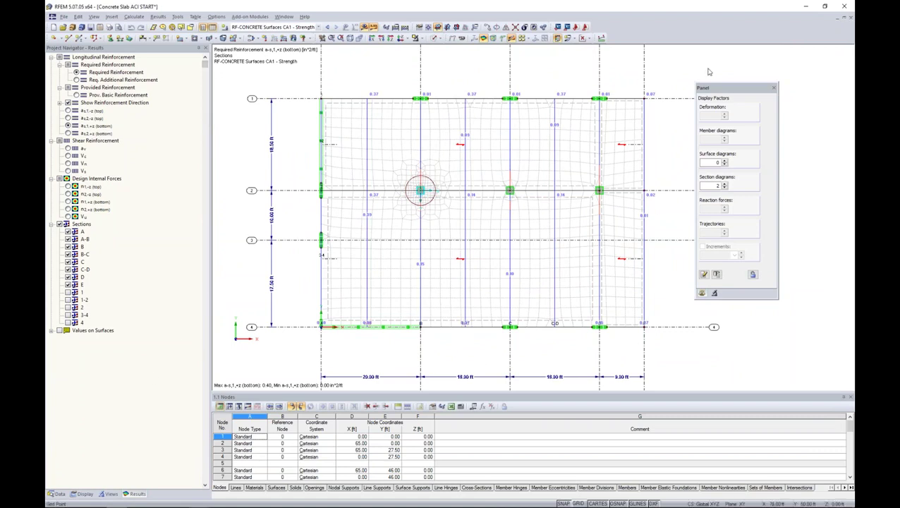
pyautogui.click(241, 17)
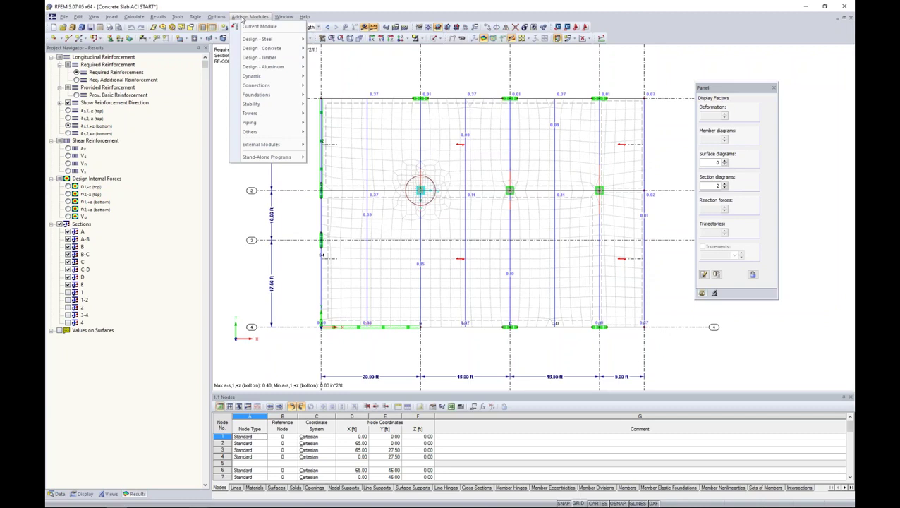
pyautogui.click(255, 26)
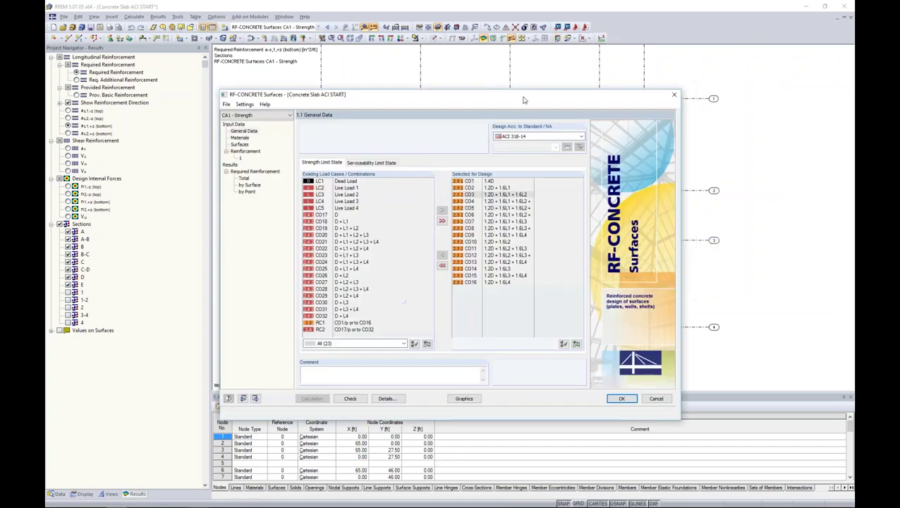
pyautogui.moveTo(523, 98); pyautogui.dragTo(545, 86)
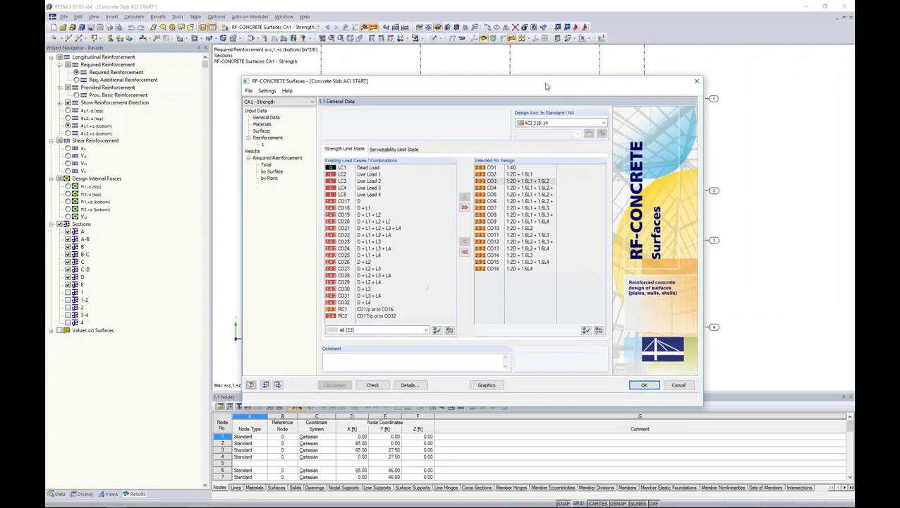
# Step: Copy design case CA1 - Strength to case number 2 with the description "Strength + Service - Basic" and keep the copy active
pyautogui.click(249, 91)
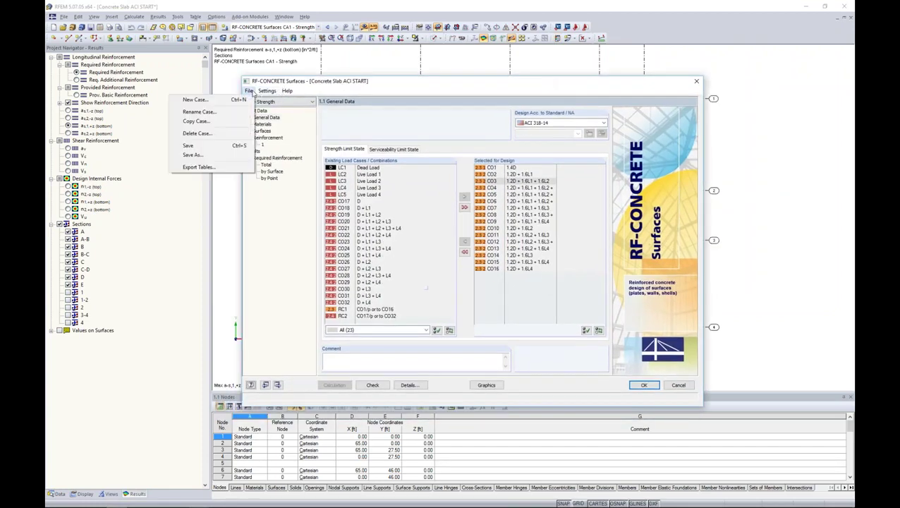
pyautogui.click(230, 126)
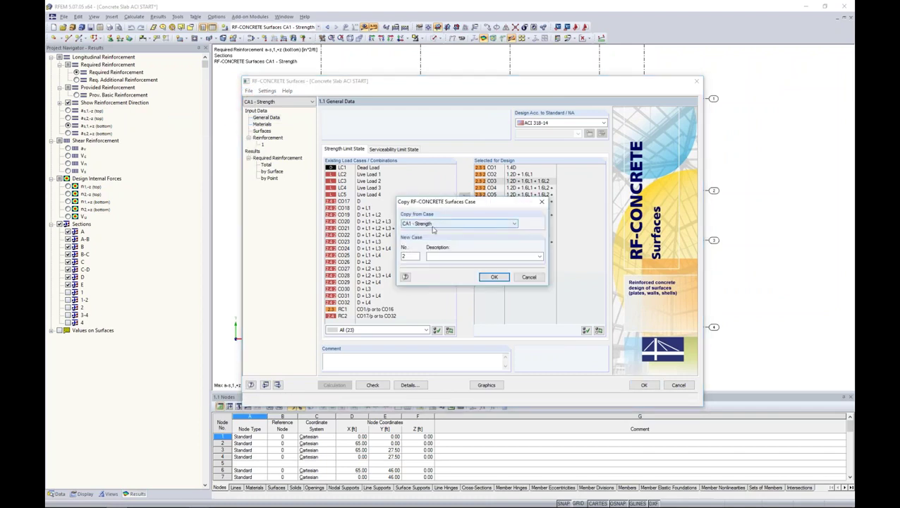
pyautogui.click(427, 256)
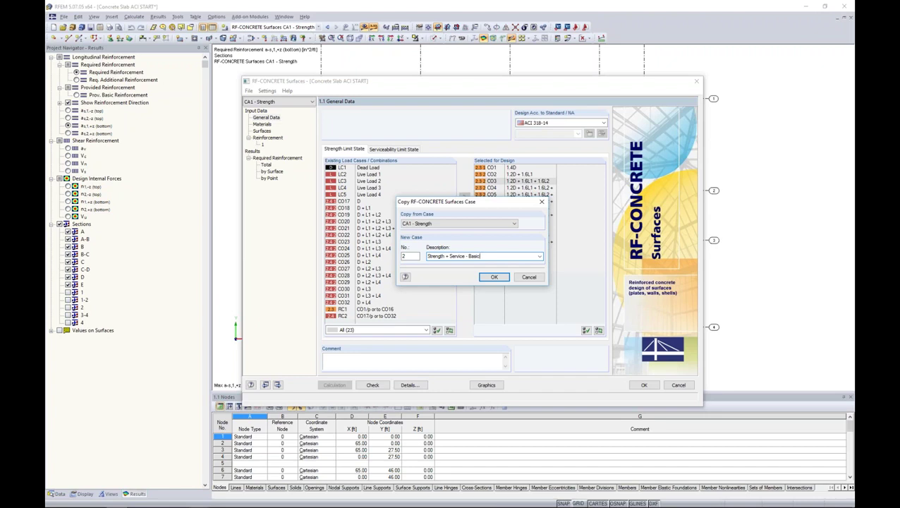
pyautogui.click(494, 276)
pyautogui.click(293, 103)
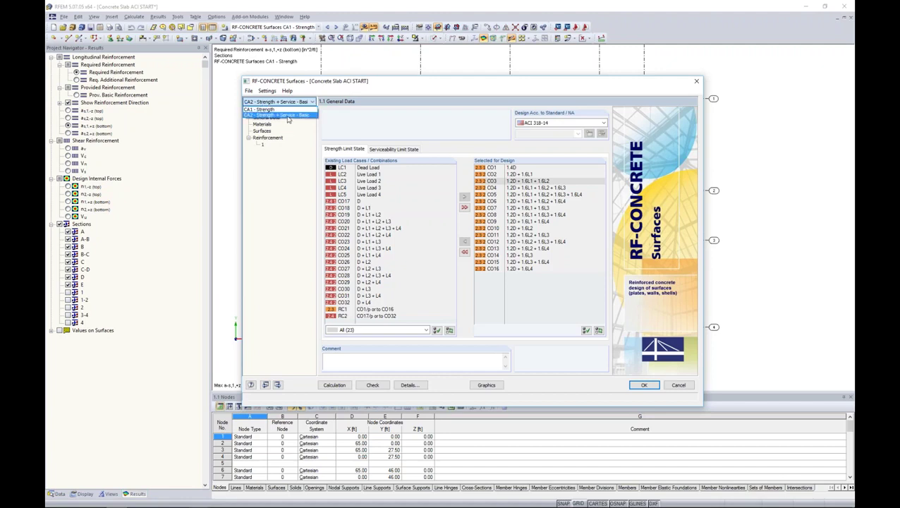
pyautogui.click(287, 115)
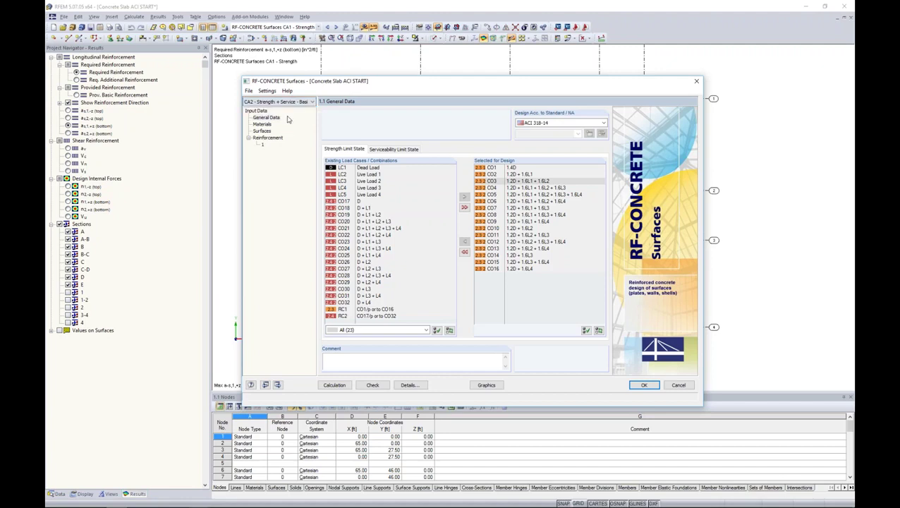
# Step: Add the service load combinations CO17 to CO32 to the serviceability limit state design
pyautogui.click(387, 151)
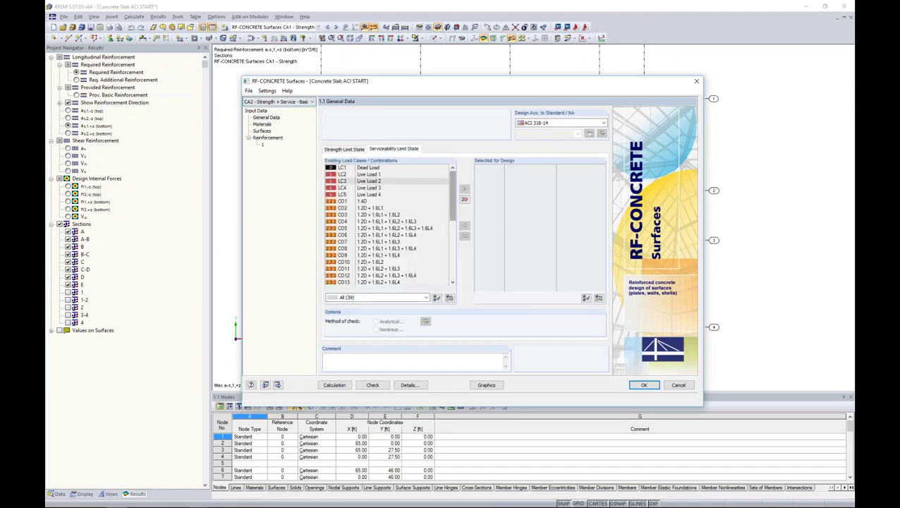
pyautogui.scroll(-7, 380, 212)
pyautogui.click(362, 175)
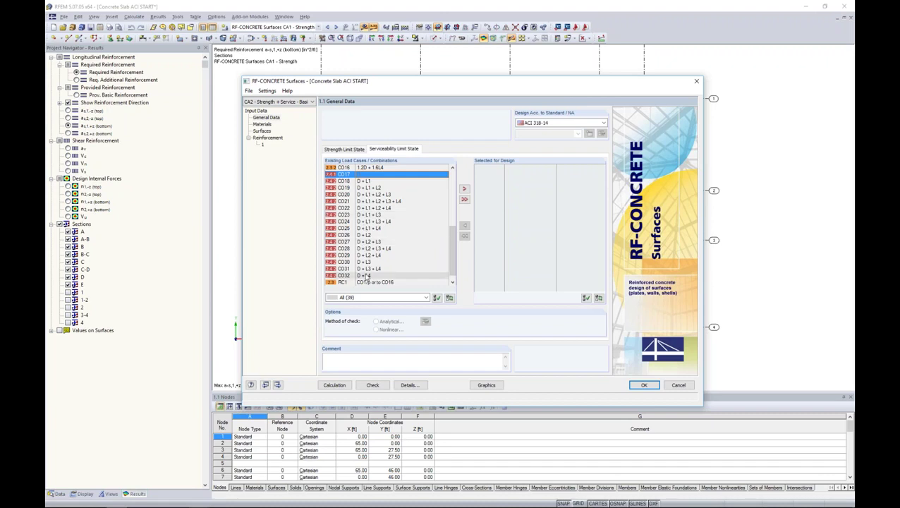
pyautogui.keyDown('shift'); pyautogui.click(364, 276); pyautogui.keyUp('shift')
pyautogui.click(464, 188)
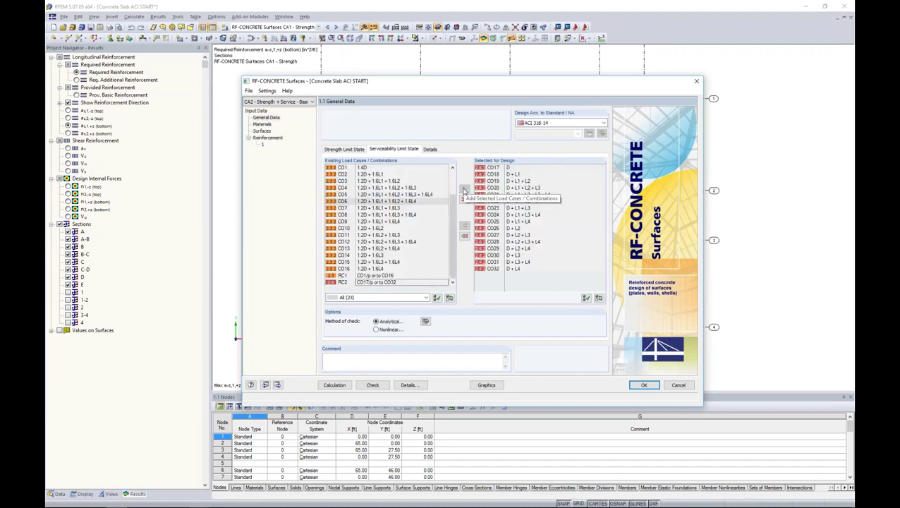
# Step: Review the analytical serviceability method's crack, deflection and longitudinal reinforcement settings and accept them
pyautogui.click(376, 331)
pyautogui.click(425, 322)
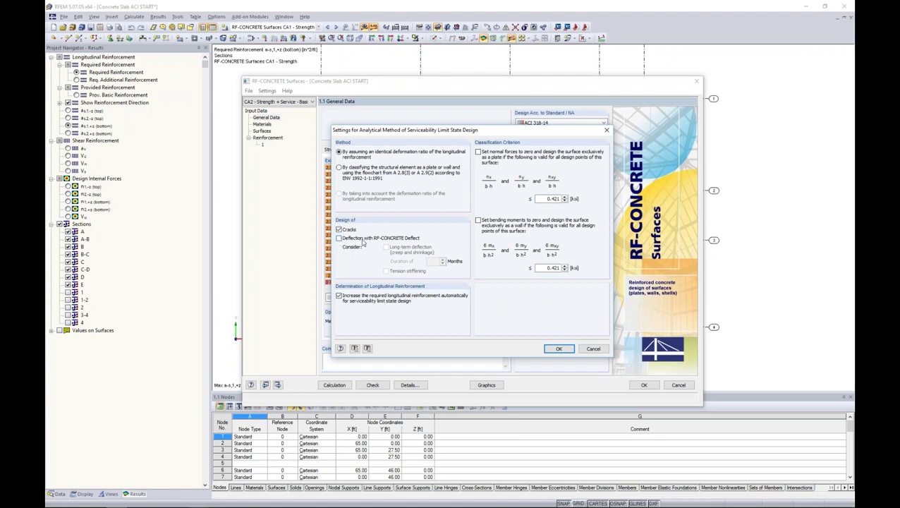
pyautogui.click(342, 301)
pyautogui.click(558, 348)
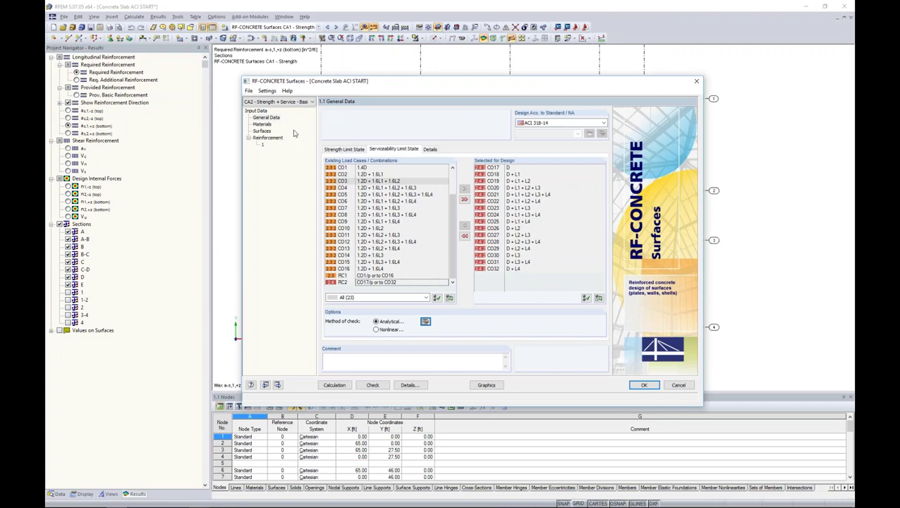
# Step: Check the case's materials, and set the top and bottom crack width limits of surfaces 1-4 to 0.012 in for humidity, moist air, soil
pyautogui.click(264, 125)
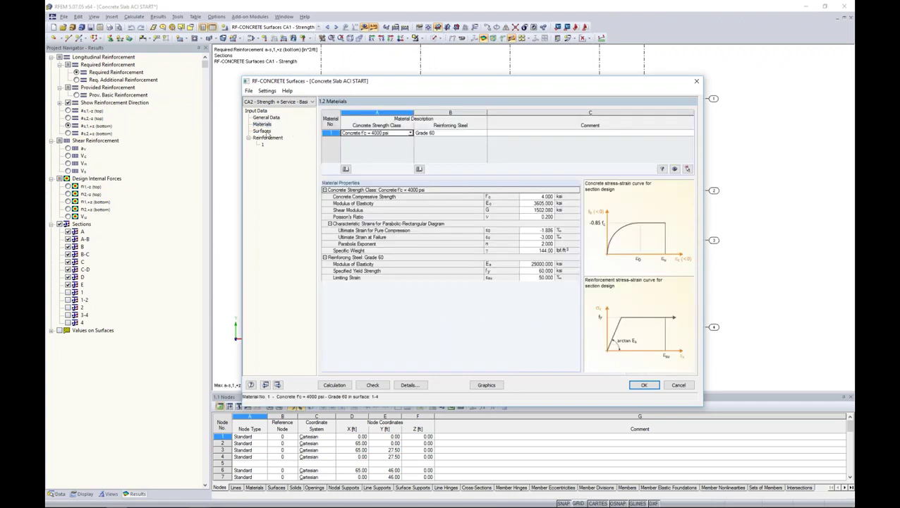
pyautogui.click(261, 132)
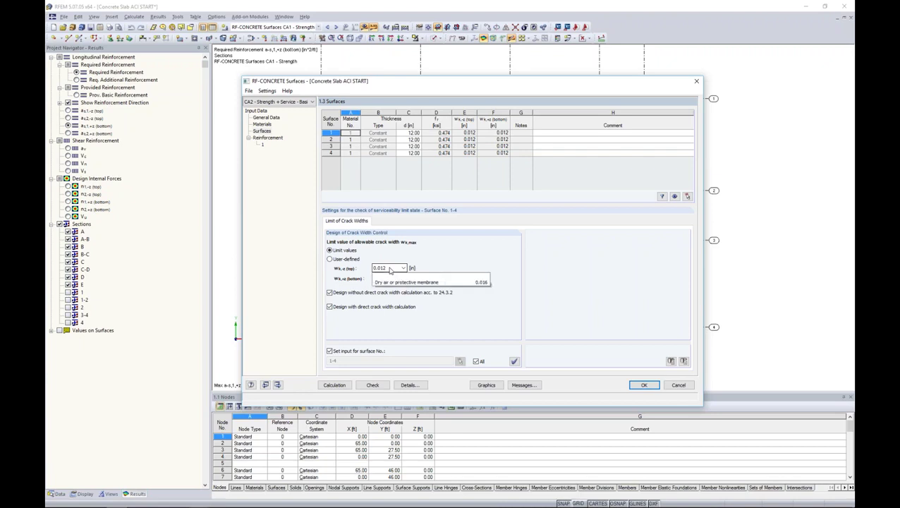
pyautogui.click(391, 269)
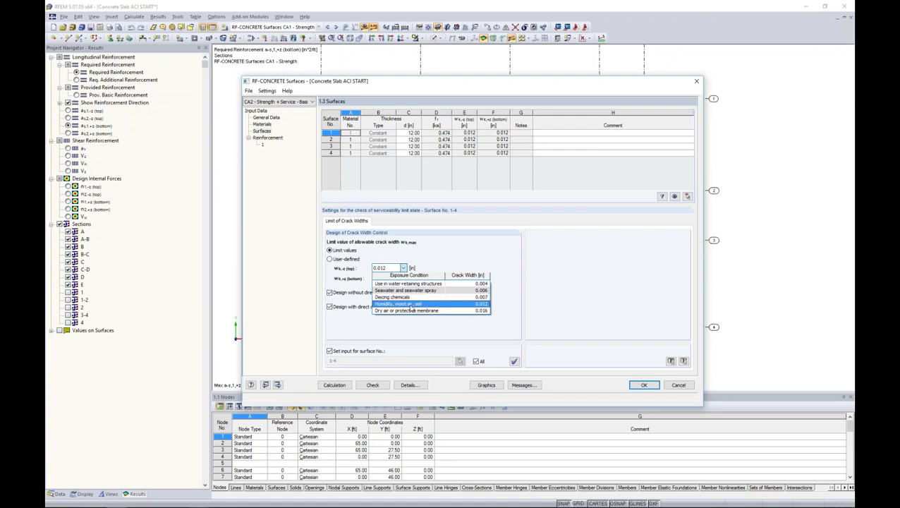
pyautogui.click(464, 306)
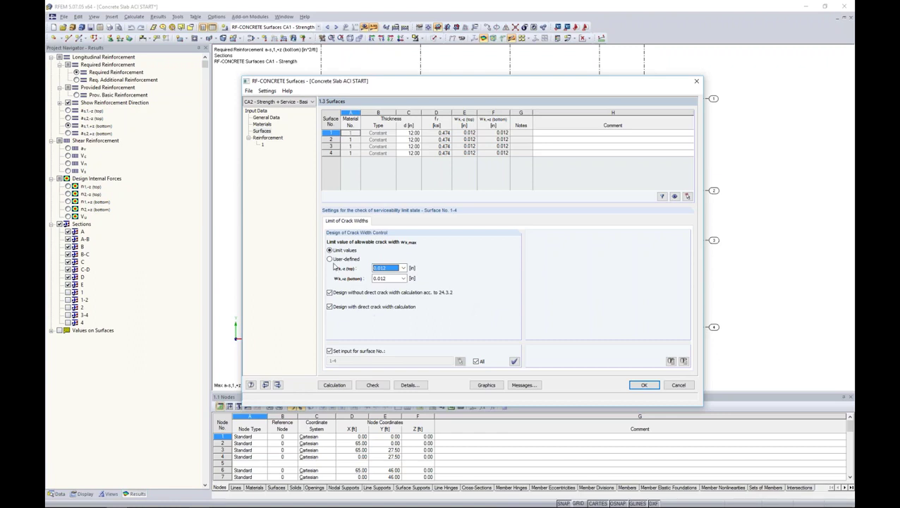
pyautogui.click(395, 279)
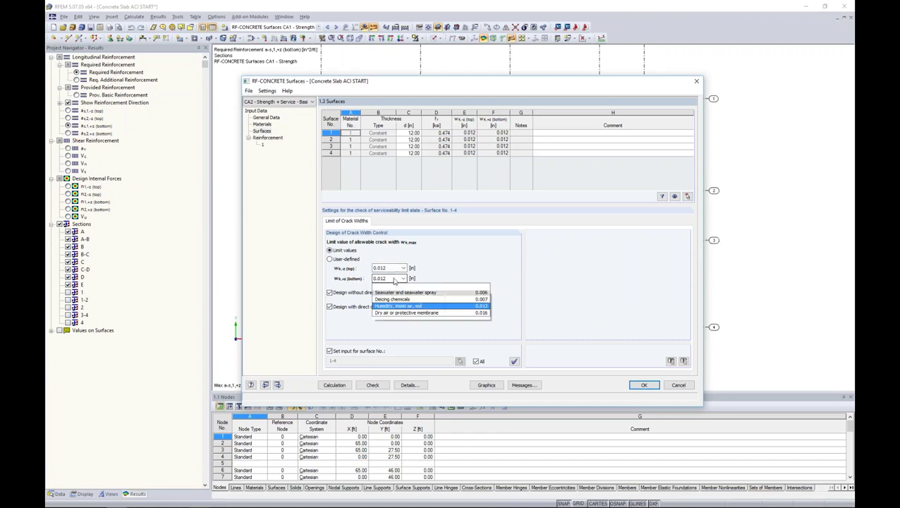
pyautogui.click(390, 319)
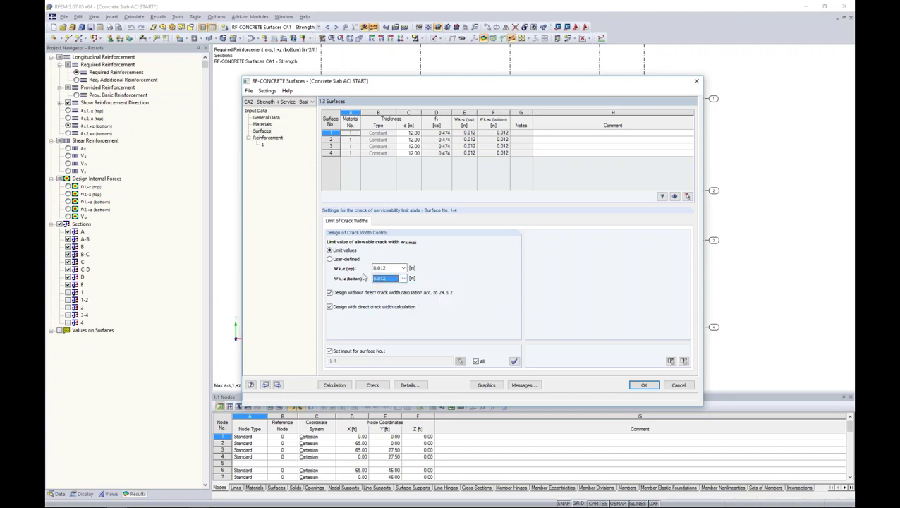
# Step: Try user-defined crack width limits for the slab's top and bottom, and return to the predefined limit values
pyautogui.click(328, 260)
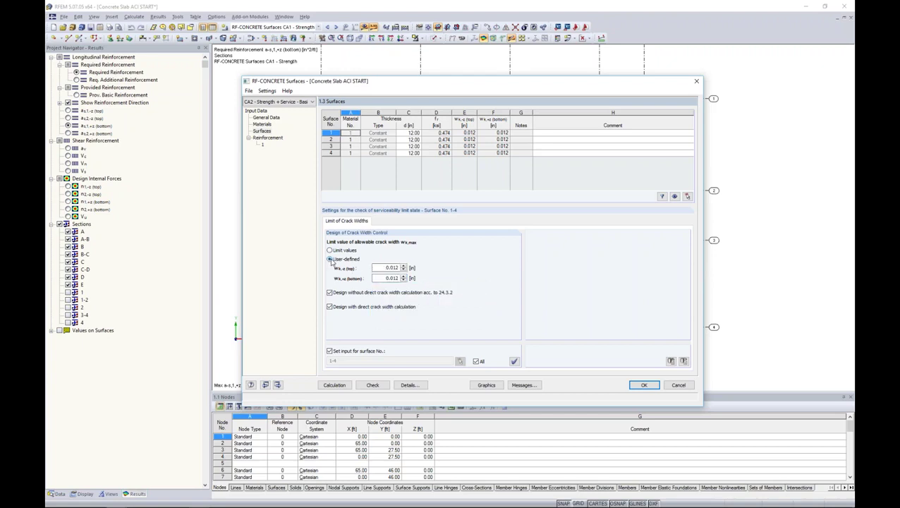
pyautogui.doubleClick(374, 268)
pyautogui.press('Tab')
pyautogui.click(329, 251)
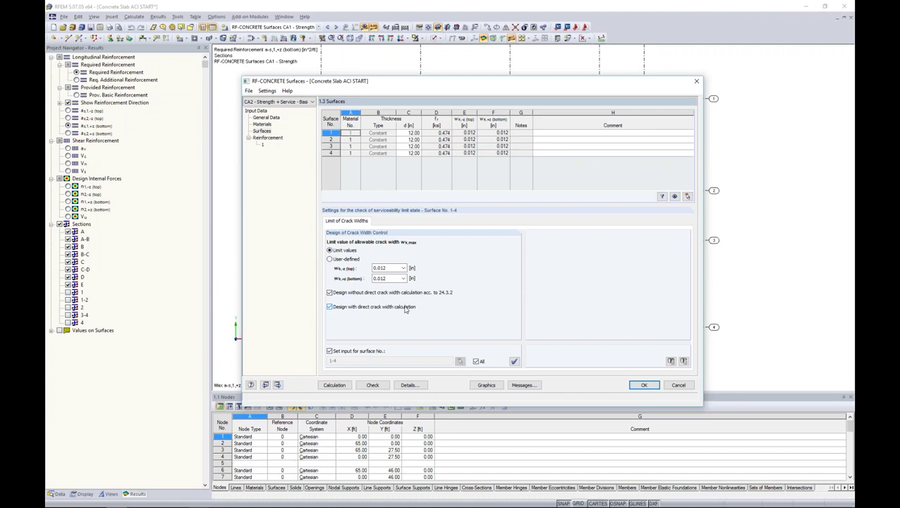
# Step: Review the reinforcement ratios, the reinforcement layout and the provided basic longitudinal reinforcement areas for surfaces 1-4
pyautogui.click(276, 138)
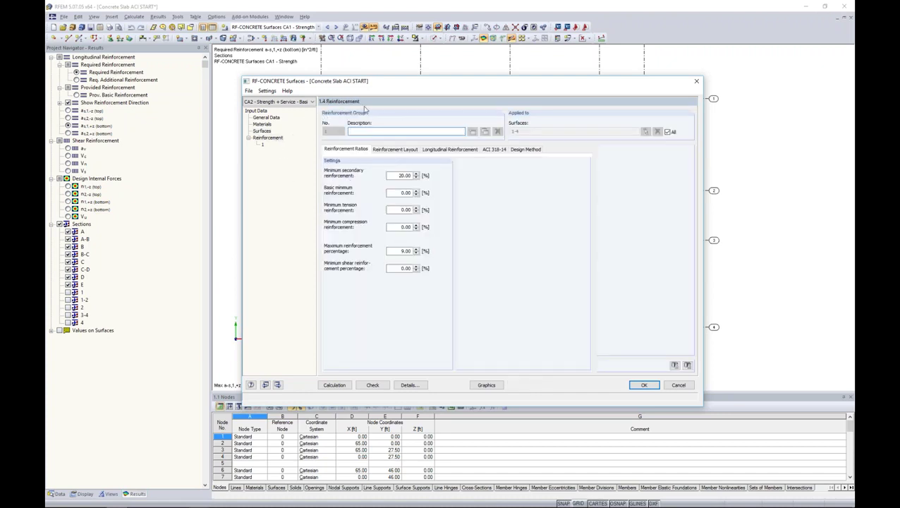
pyautogui.click(379, 151)
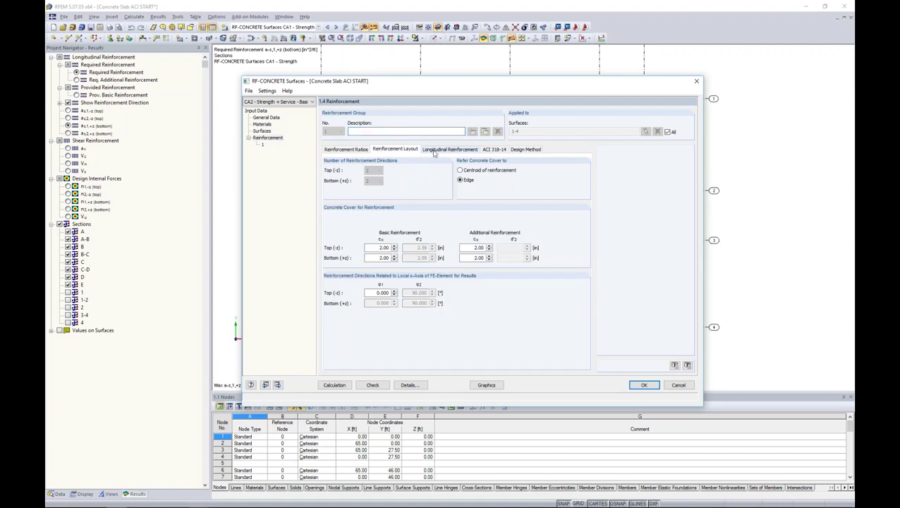
pyautogui.click(435, 151)
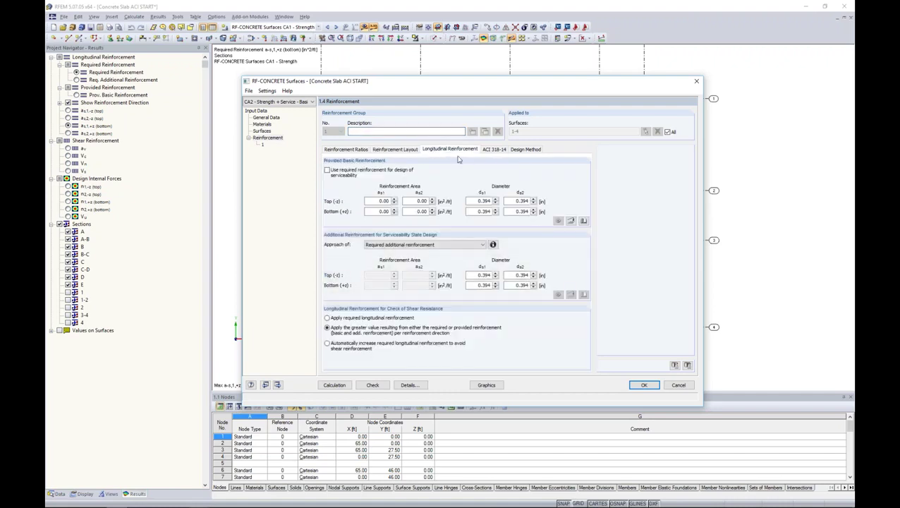
pyautogui.click(381, 201)
pyautogui.click(382, 212)
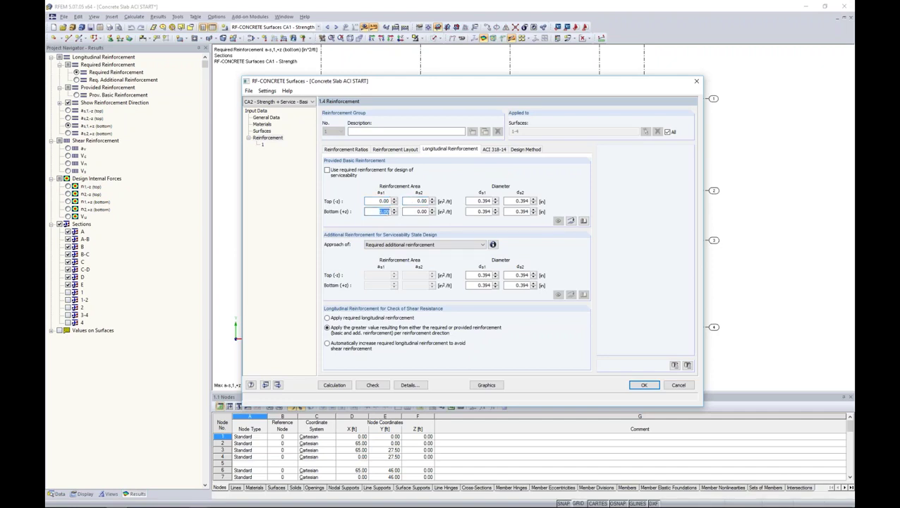
# Step: Browse the United States roll and sheet meshes in the mesh reinforcement library for the provided basic reinforcement
pyautogui.click(584, 221)
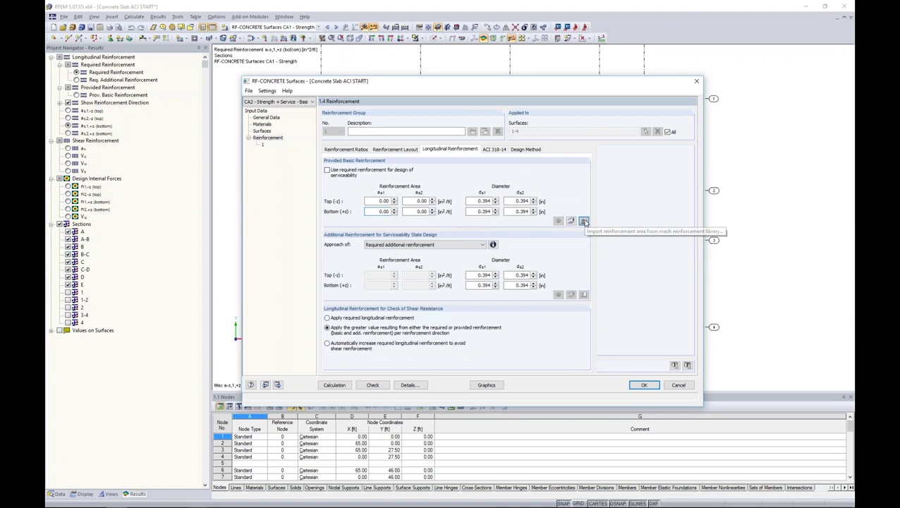
pyautogui.click(418, 152)
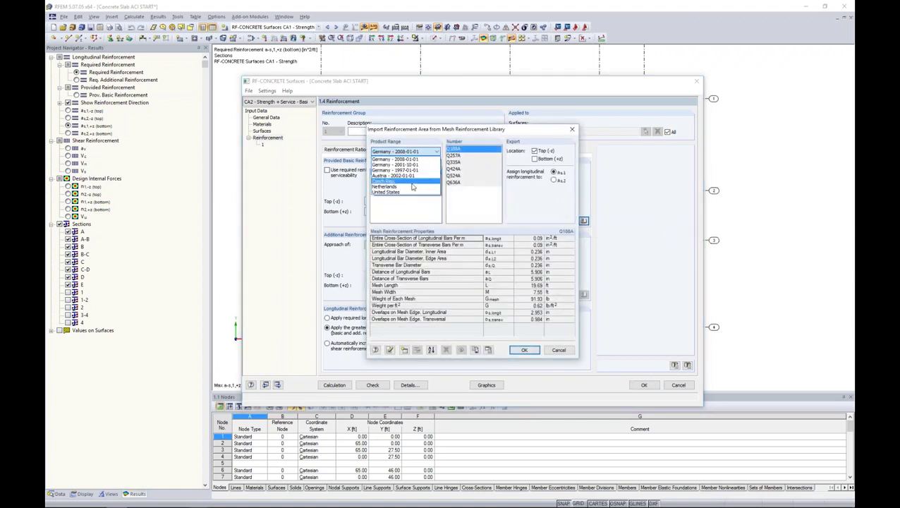
pyautogui.click(413, 164)
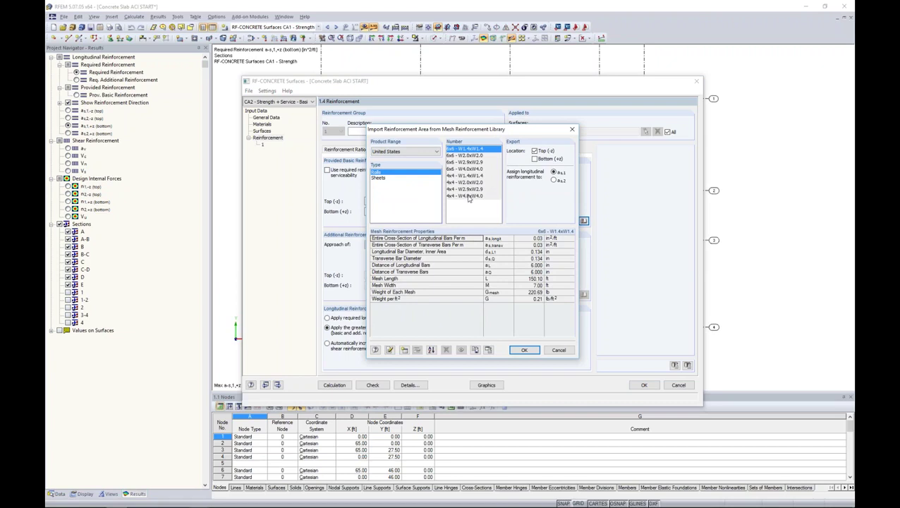
pyautogui.click(380, 179)
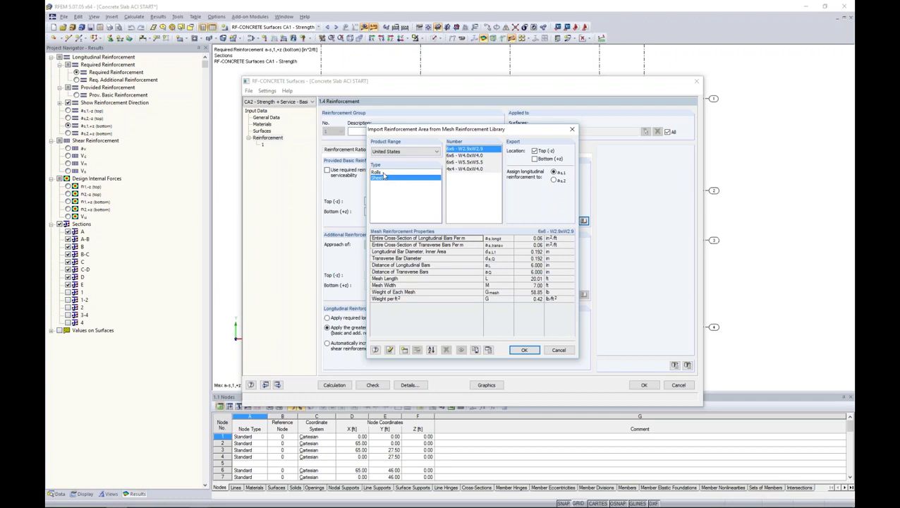
# Step: Compare the rolls and sheets available in the United States mesh reinforcement library, and leave it without importing any mesh
pyautogui.click(381, 172)
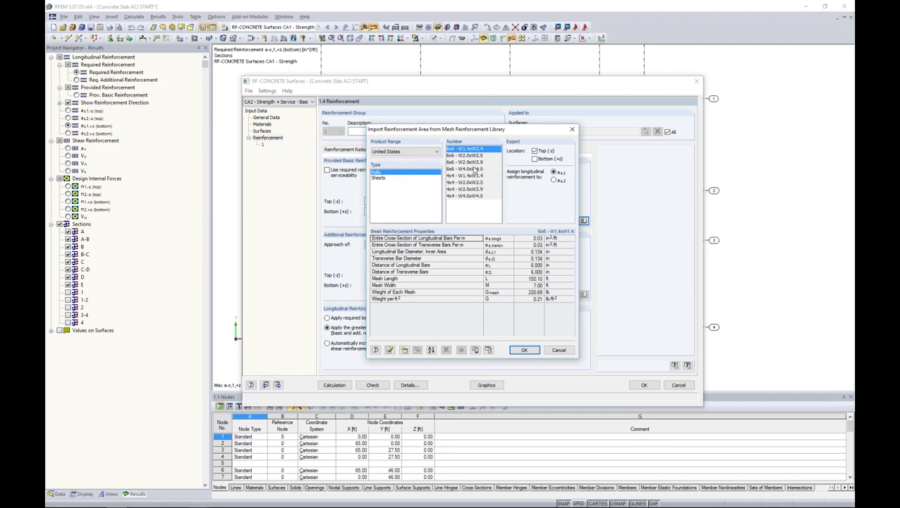
pyautogui.click(383, 178)
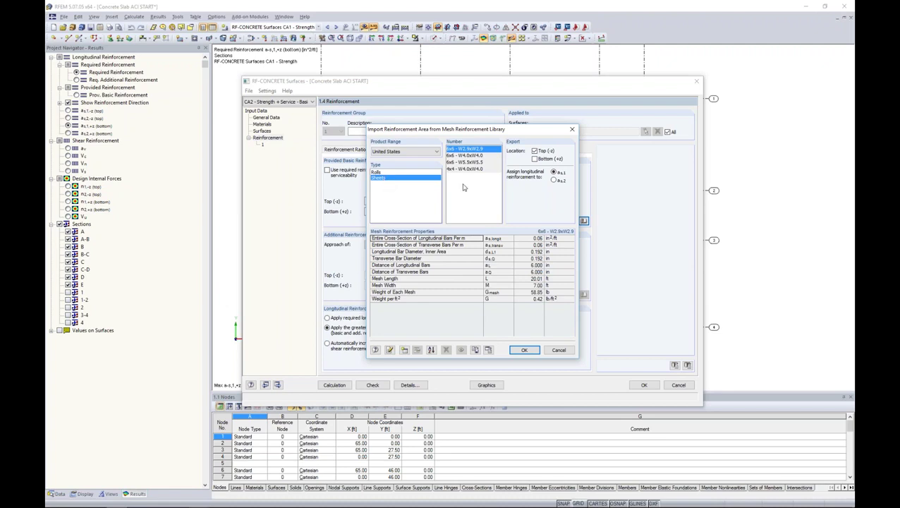
pyautogui.click(559, 350)
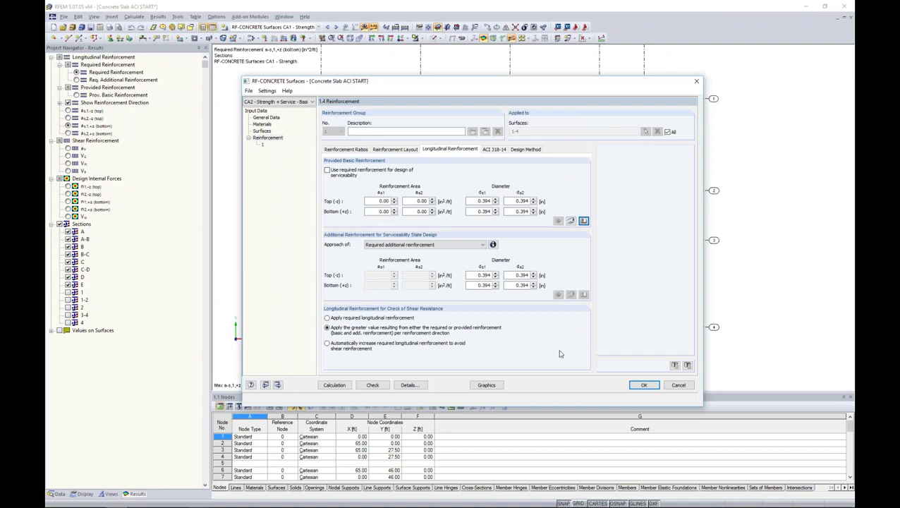
# Step: Import basic reinforcement from rebar with 0.75 in diameter and 10 in spacing for top and bottom in both reinforcement directions
pyautogui.click(571, 220)
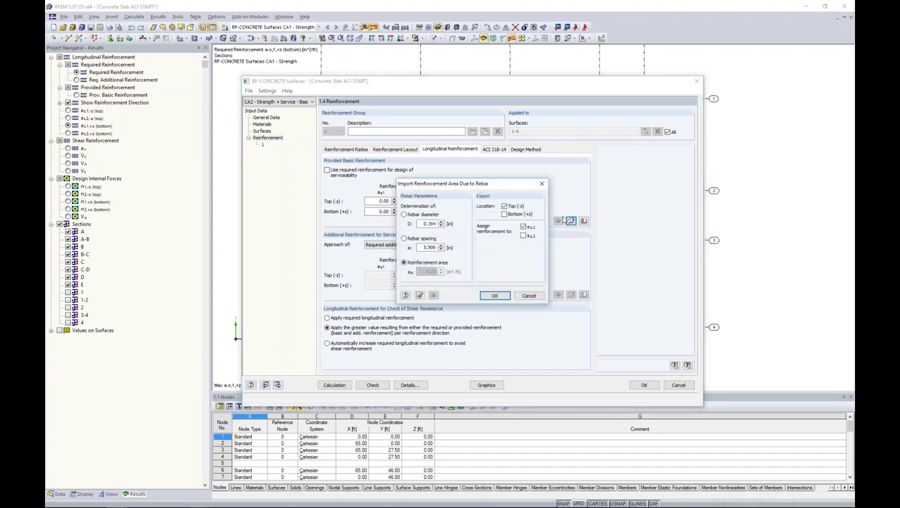
pyautogui.moveTo(502, 184); pyautogui.dragTo(589, 177)
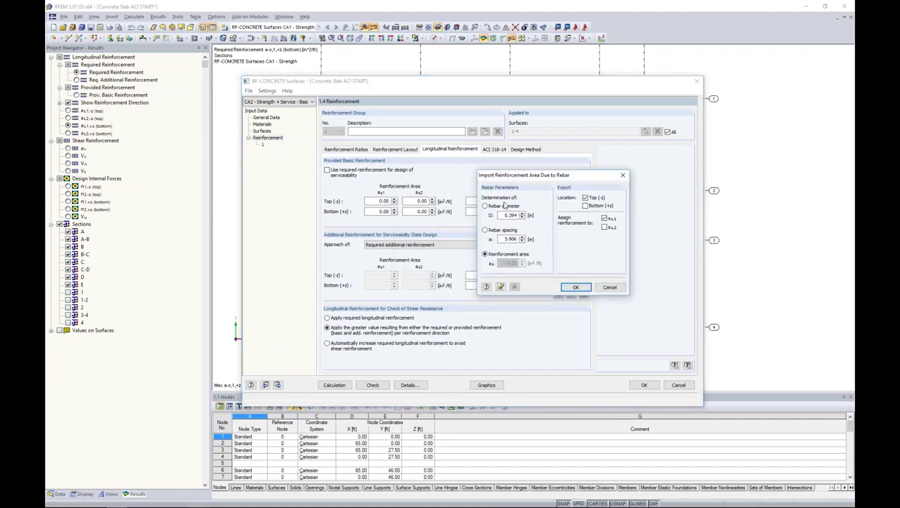
pyautogui.moveTo(502, 215); pyautogui.dragTo(545, 217)
pyautogui.write('0.75')
pyautogui.press('Tab')
pyautogui.write('10')
pyautogui.press('Tab')
pyautogui.click(585, 205)
pyautogui.click(605, 226)
pyautogui.click(576, 288)
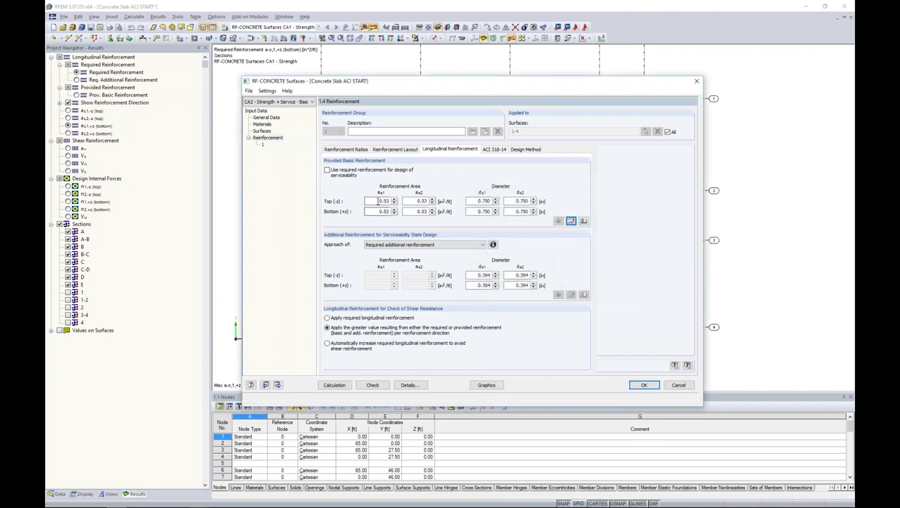
pyautogui.doubleClick(422, 202)
pyautogui.doubleClick(383, 211)
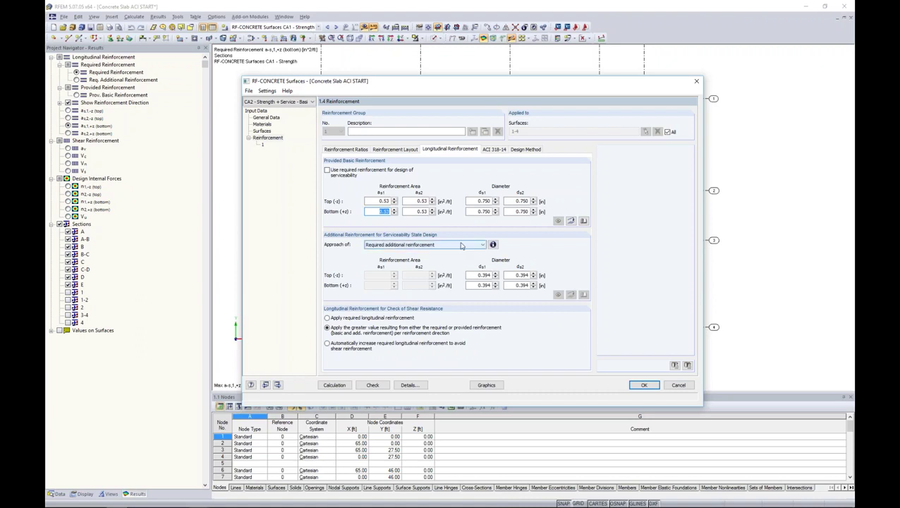
# Step: Review the approach options for additional serviceability reinforcement and their explanatory diagrams
pyautogui.click(483, 245)
pyautogui.click(483, 247)
pyautogui.click(493, 244)
pyautogui.moveTo(441, 115); pyautogui.dragTo(541, 110)
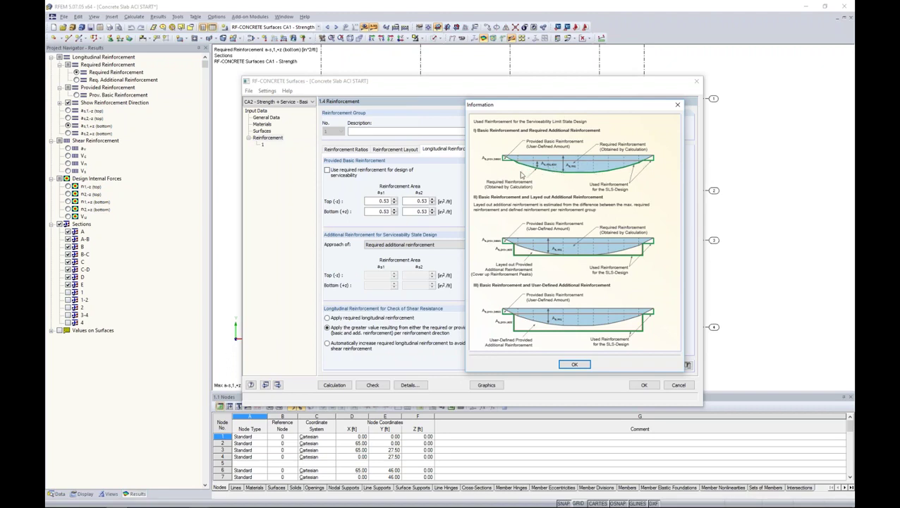
pyautogui.click(575, 365)
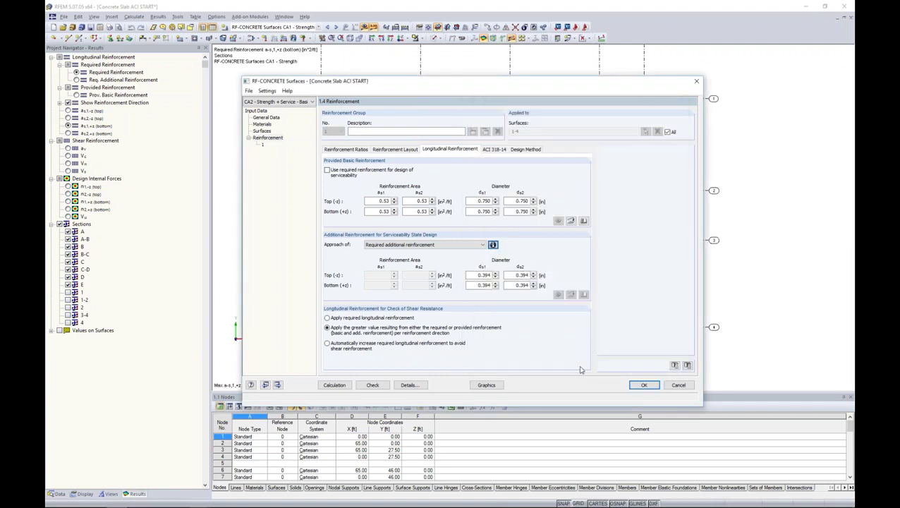
# Step: Check the ACI 318-14 settings, calculate design case CA2 and open the total serviceability design results
pyautogui.click(493, 149)
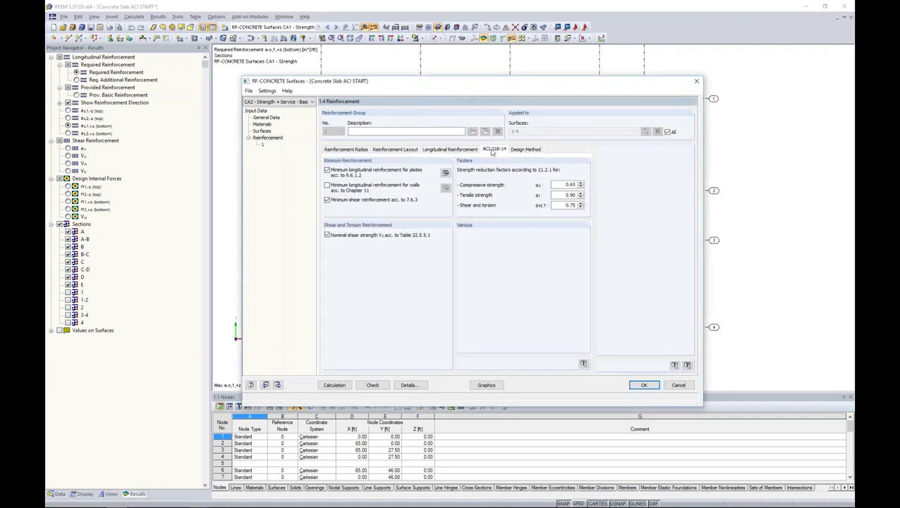
pyautogui.click(333, 385)
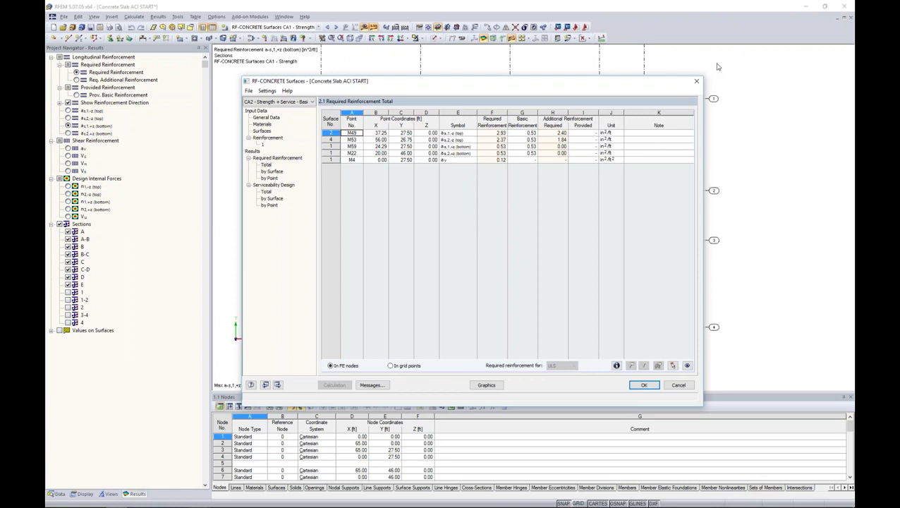
pyautogui.click(266, 192)
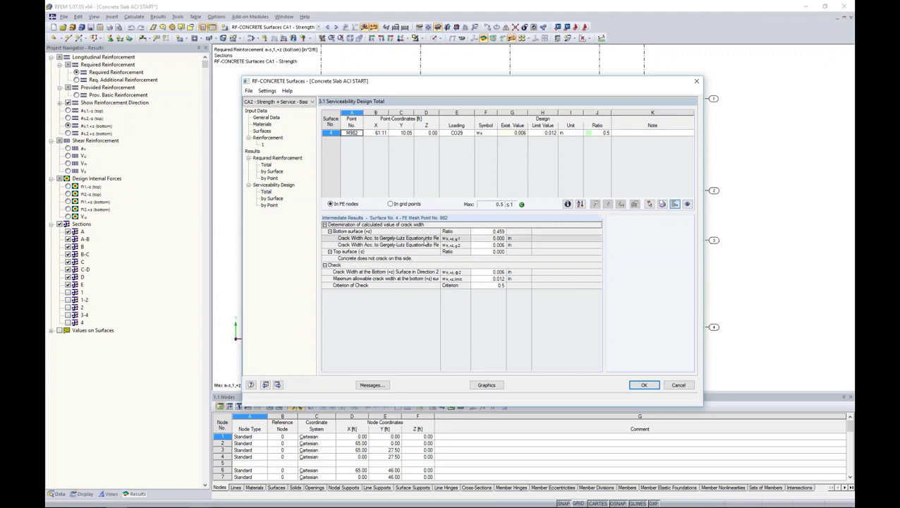
# Step: Examine the crack width intermediate results and the bottom-surface principal moments in the design details
pyautogui.moveTo(441, 241); pyautogui.dragTo(467, 240)
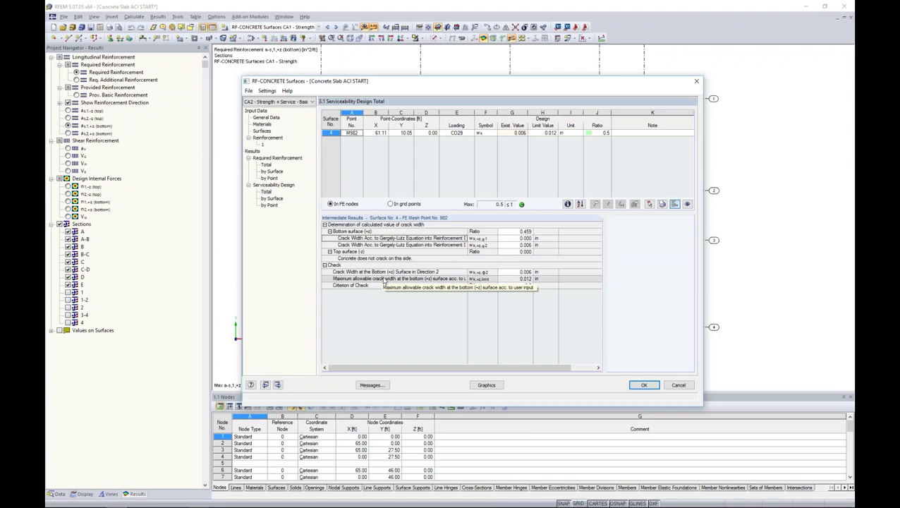
pyautogui.click(568, 204)
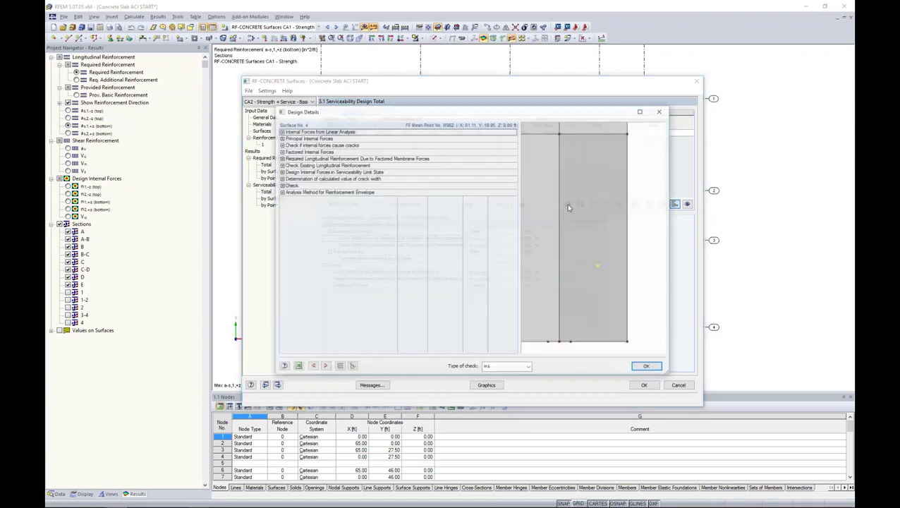
pyautogui.click(282, 138)
pyautogui.click(287, 144)
pyautogui.click(290, 151)
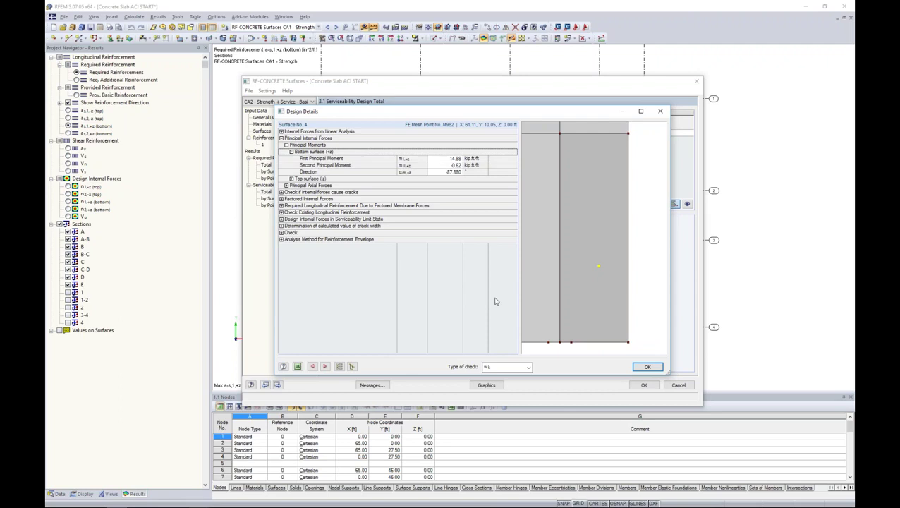
pyautogui.click(660, 111)
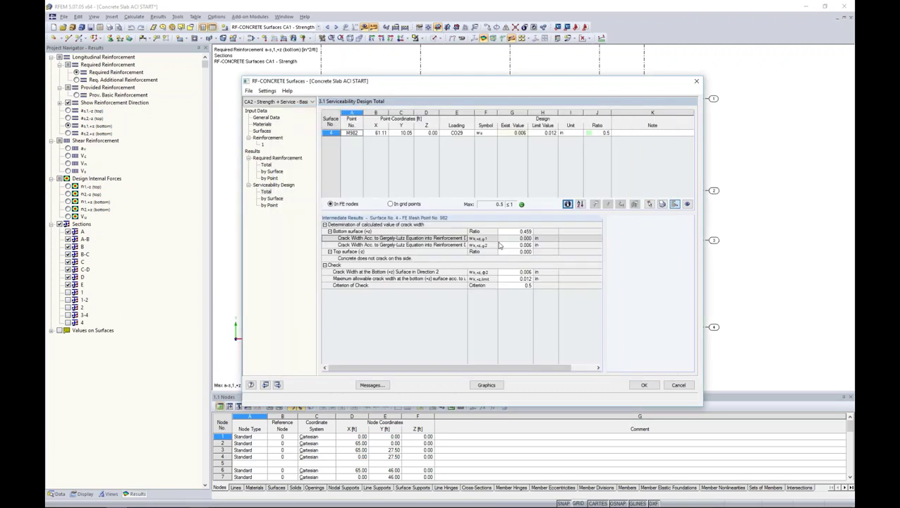
# Step: Review the serviceability design results by surface and by point, returning to the total results
pyautogui.click(271, 199)
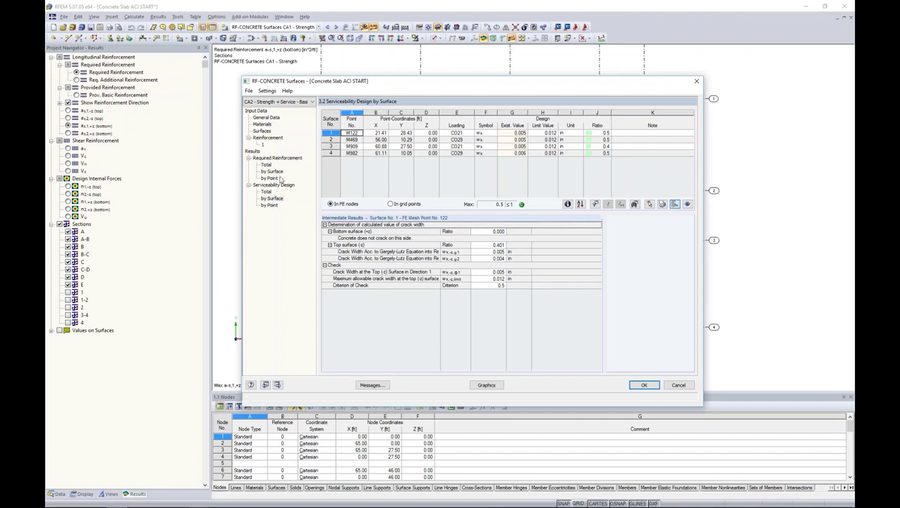
pyautogui.click(516, 153)
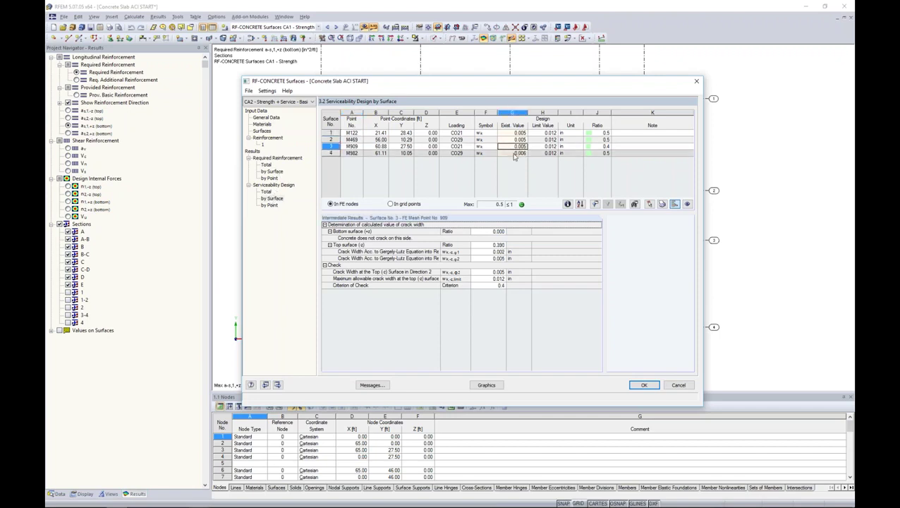
pyautogui.click(269, 204)
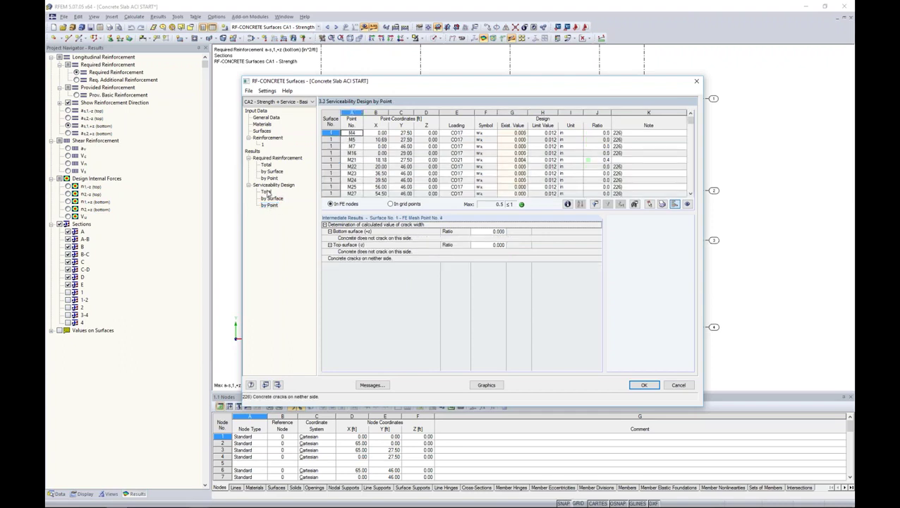
pyautogui.click(267, 193)
# Step: Show the CA2 results graphically on the slab as isobands and hide the section diagrams
pyautogui.click(487, 386)
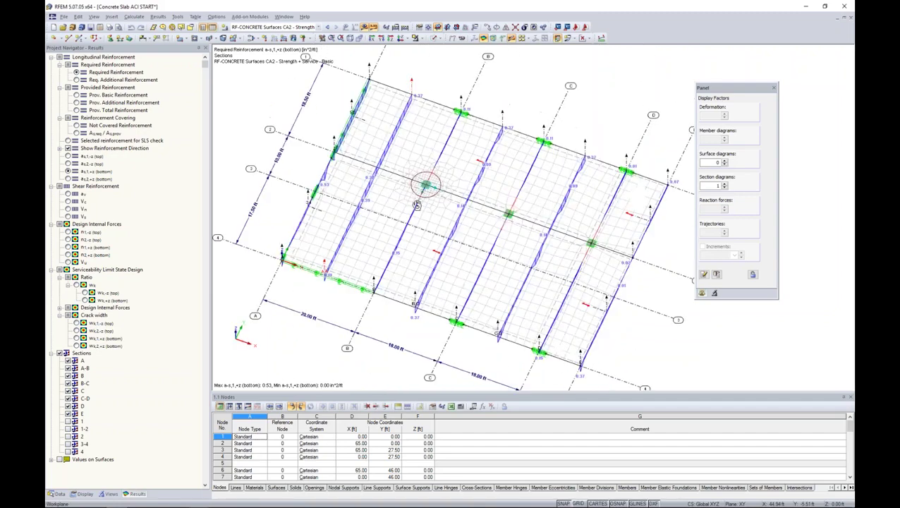
pyautogui.click(584, 38)
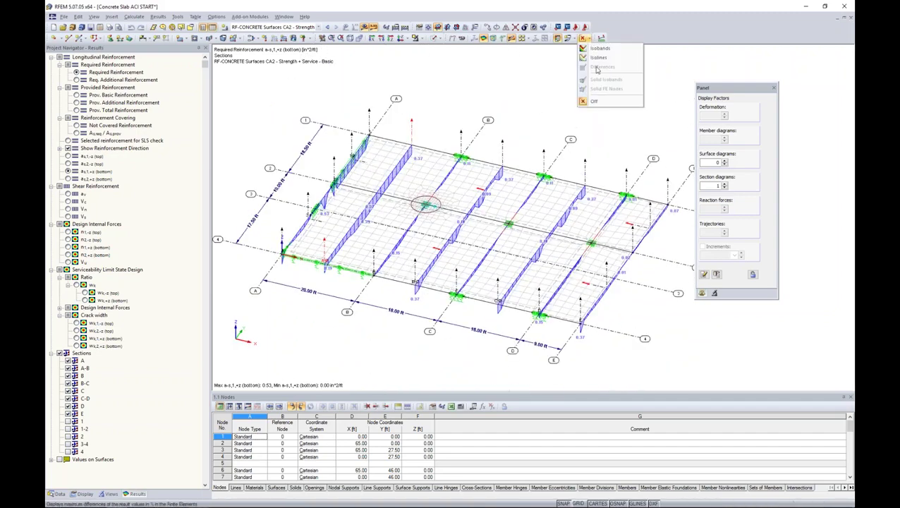
pyautogui.click(600, 49)
pyautogui.click(509, 38)
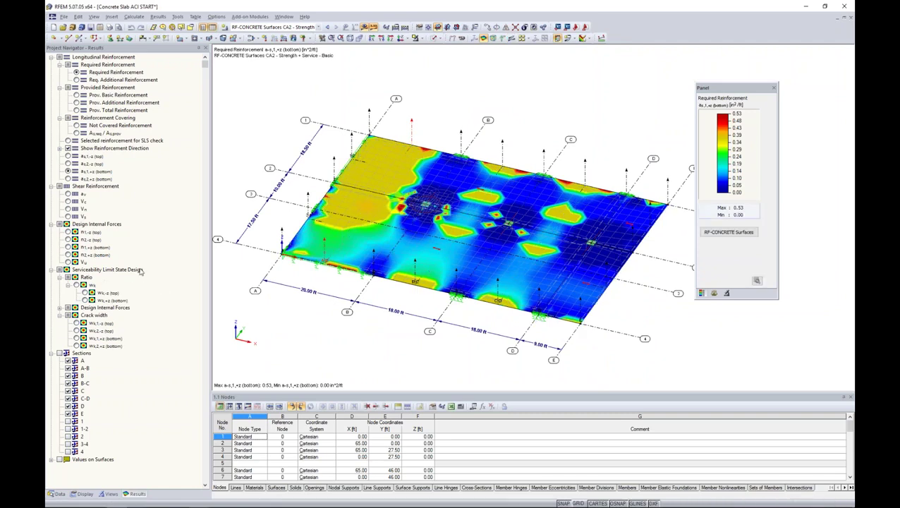
# Step: Display the overall crack width ratio wk on the slab, followed by its top and bottom ratios in plan view
pyautogui.click(77, 285)
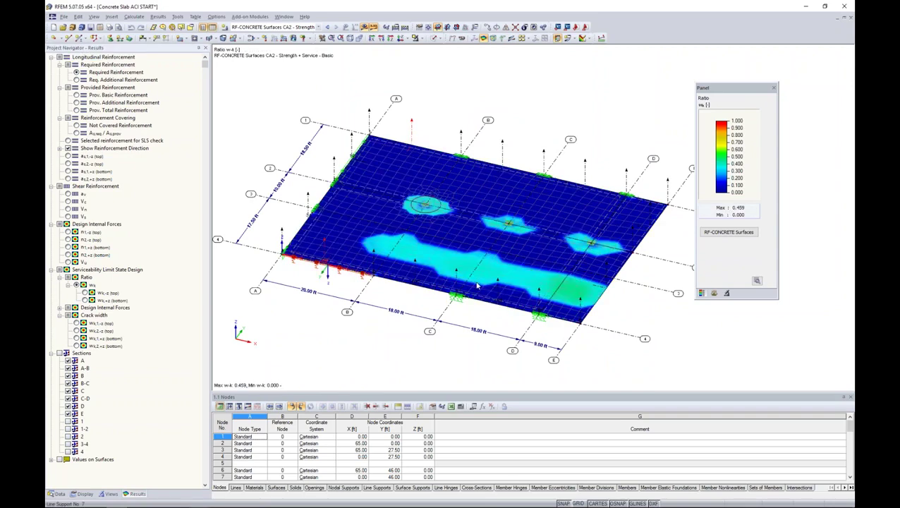
pyautogui.scroll(1, 476, 269)
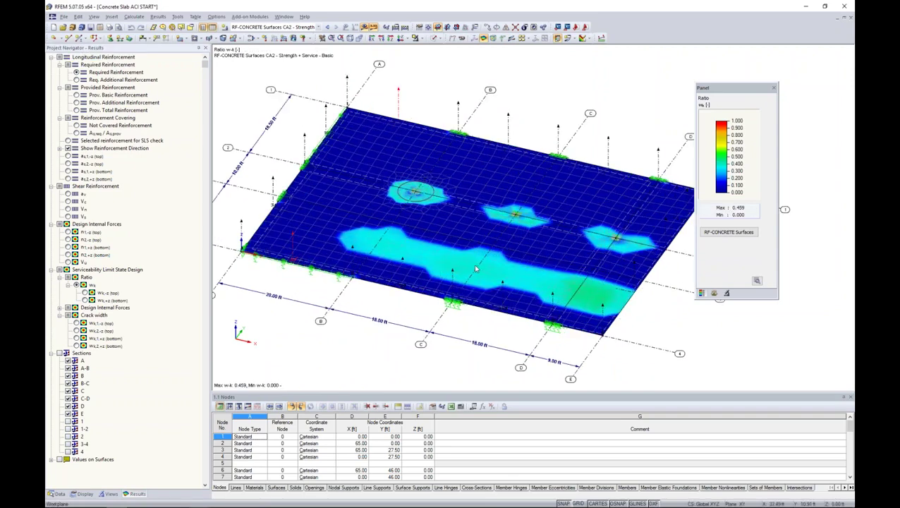
pyautogui.click(400, 38)
pyautogui.moveTo(529, 214); pyautogui.dragTo(422, 209, button='middle')
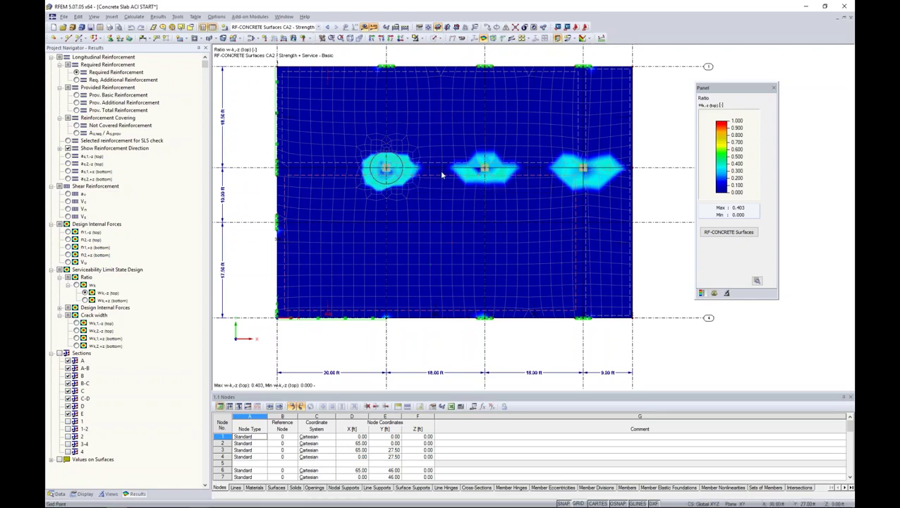
pyautogui.click(84, 300)
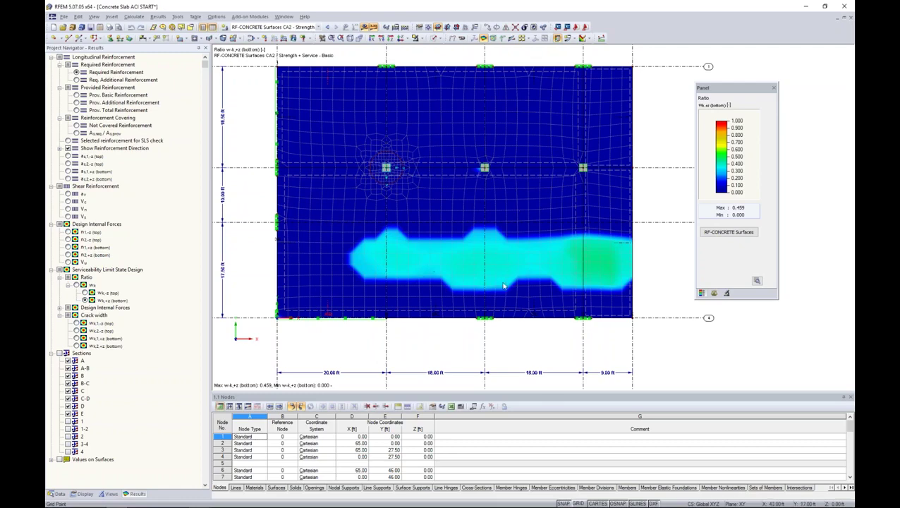
# Step: Display the slab's crack widths from wk,1,-z (top) through to wk,2,+z (bottom)
pyautogui.click(76, 323)
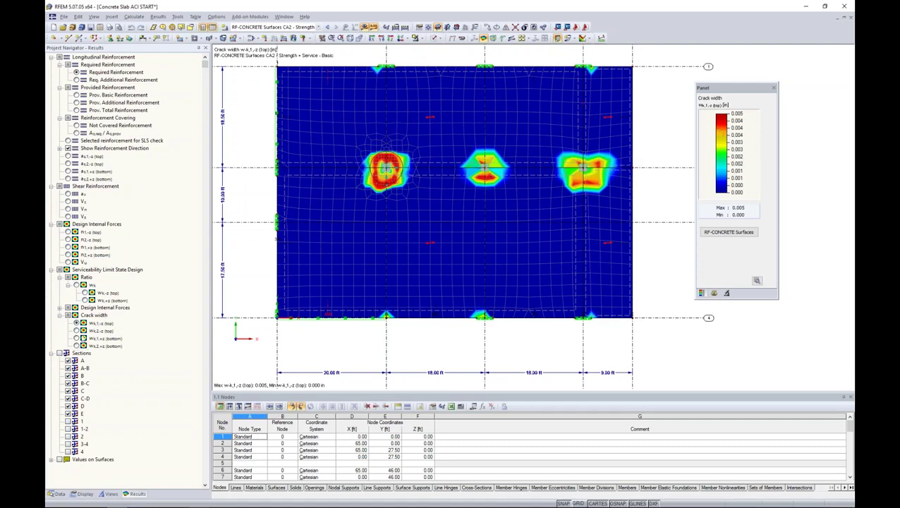
pyautogui.click(77, 330)
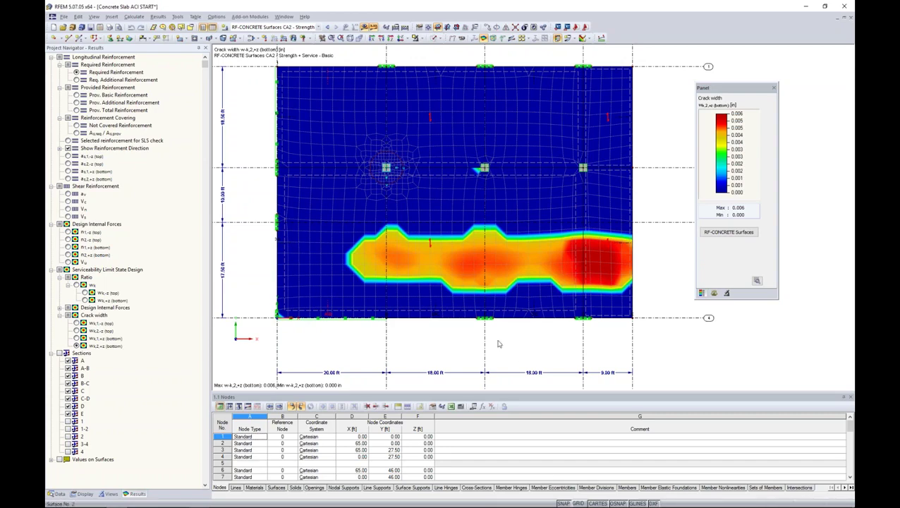
# Step: Examine the bottom crack widths wk,2,+z as section diagrams in a 3D view, with the isobands turned off
pyautogui.click(483, 37)
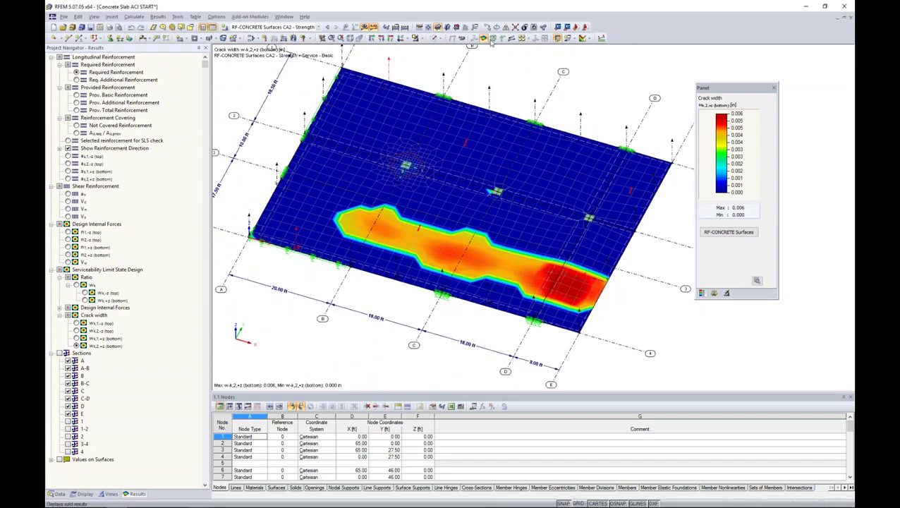
pyautogui.click(583, 39)
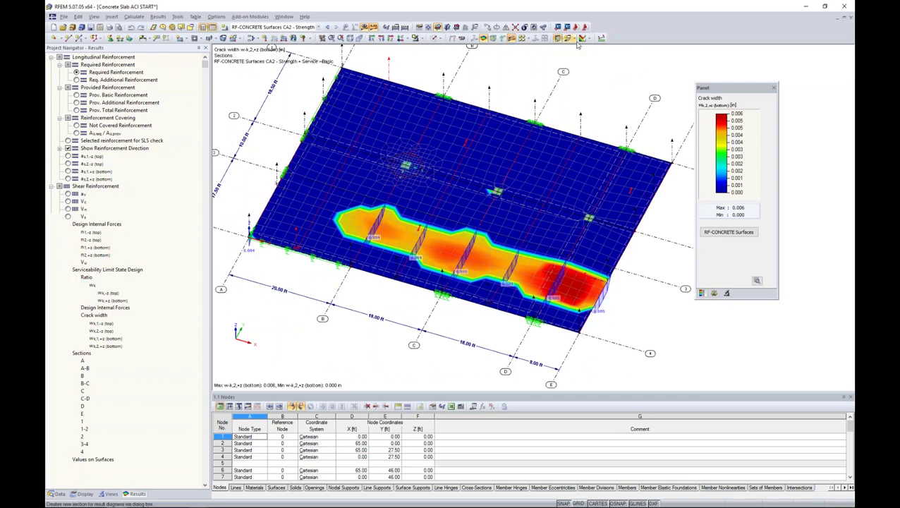
pyautogui.click(589, 39)
pyautogui.click(589, 39)
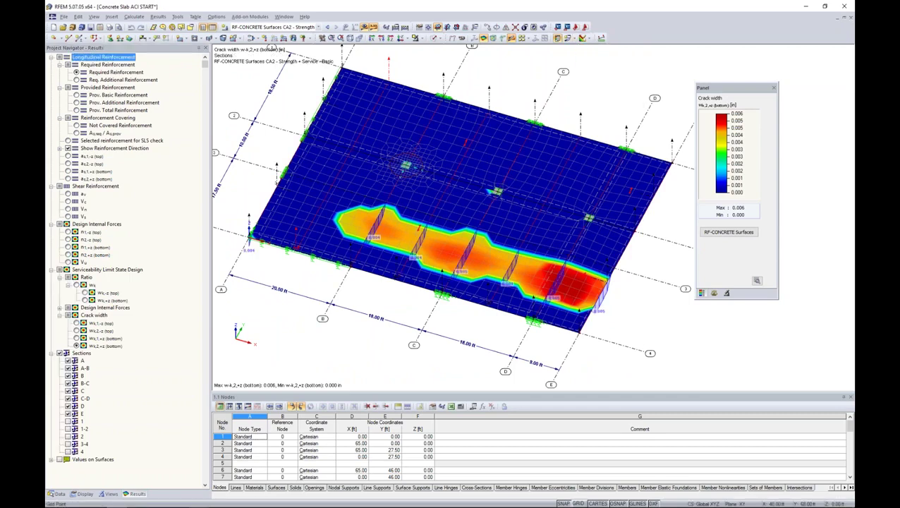
pyautogui.click(589, 38)
pyautogui.click(594, 101)
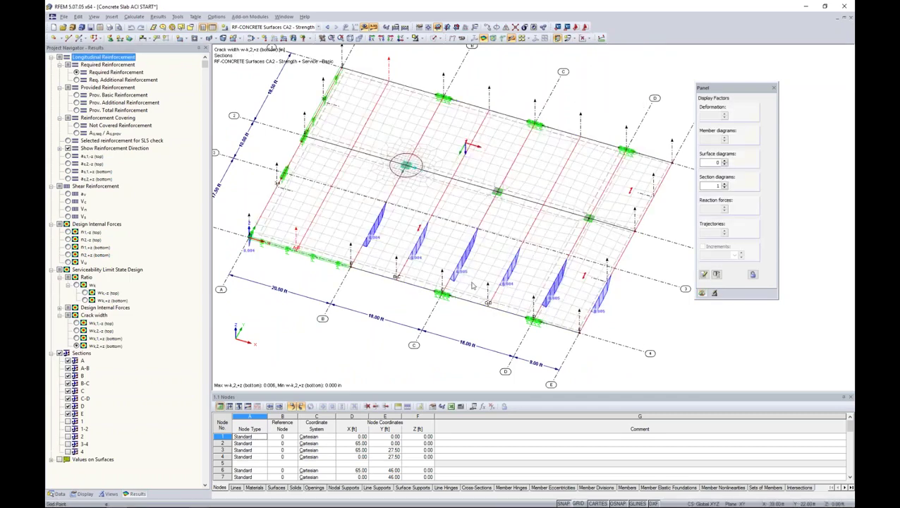
pyautogui.keyDown('ctrl'); pyautogui.moveTo(468, 346); pyautogui.dragTo(424, 282, button='middle'); pyautogui.keyUp('ctrl')
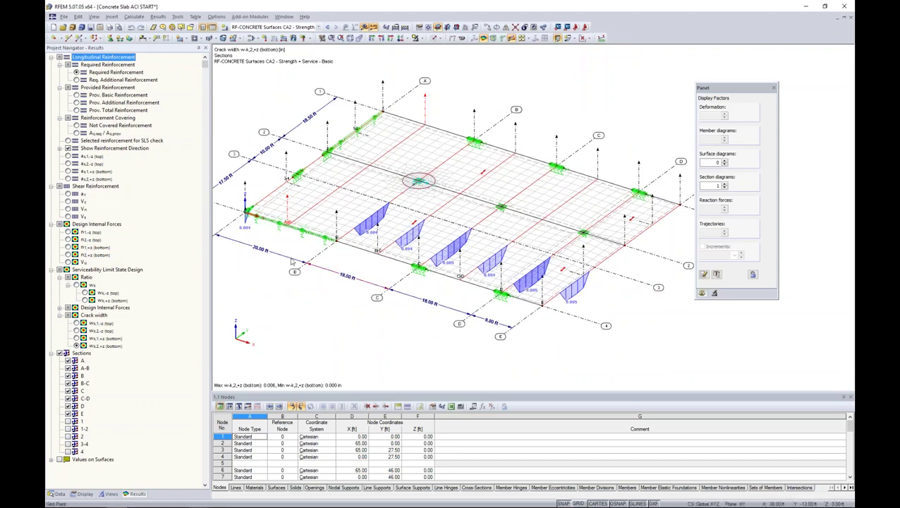
# Step: Turn the isobands back on for the bottom crack widths and hide the section diagrams
pyautogui.click(592, 40)
pyautogui.click(600, 48)
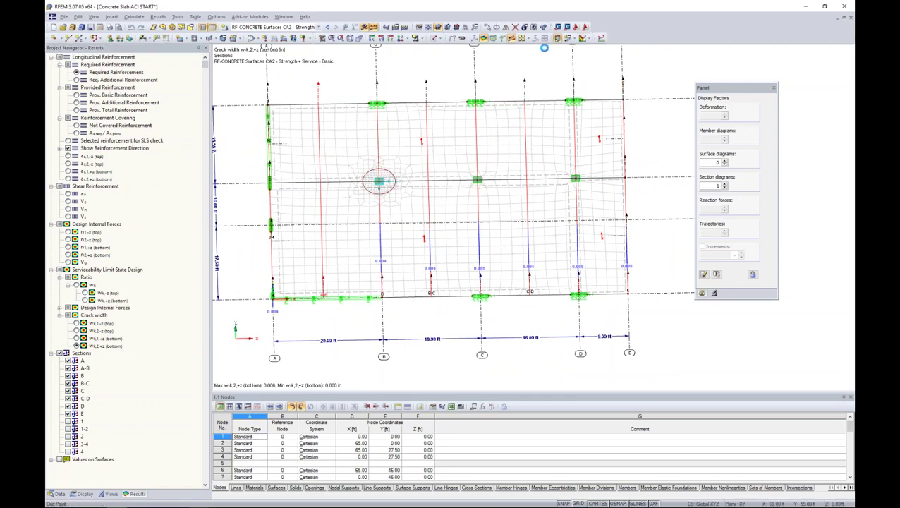
pyautogui.click(510, 39)
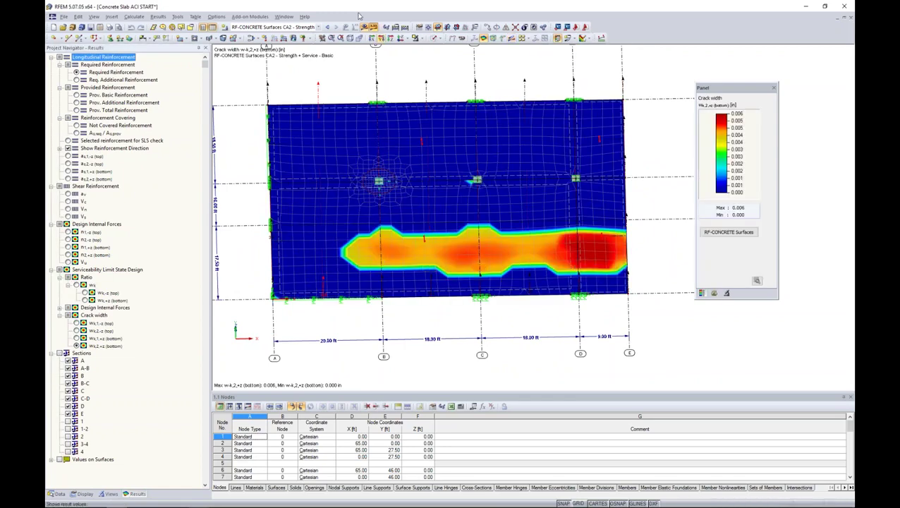
# Step: Display the required reinforcement in plan view, followed by the provided basic reinforcement in its top and bottom directions
pyautogui.click(390, 38)
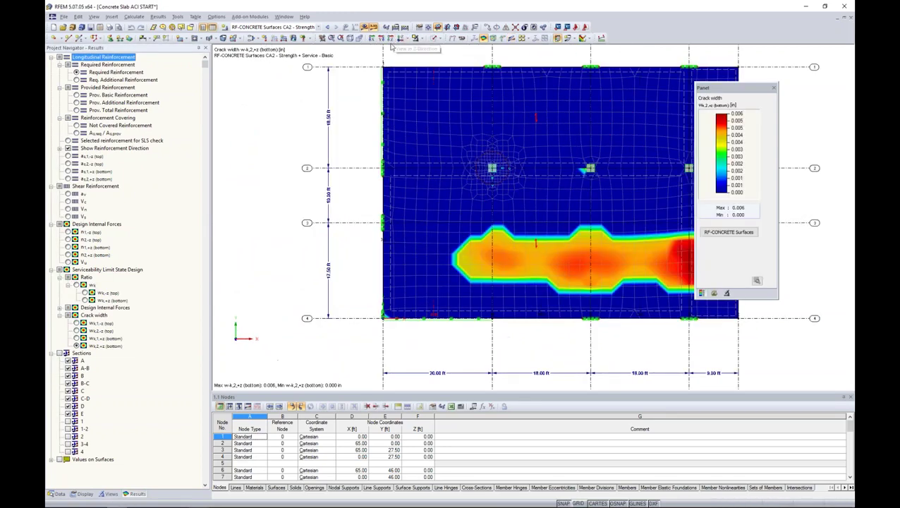
pyautogui.moveTo(729, 89); pyautogui.dragTo(777, 86)
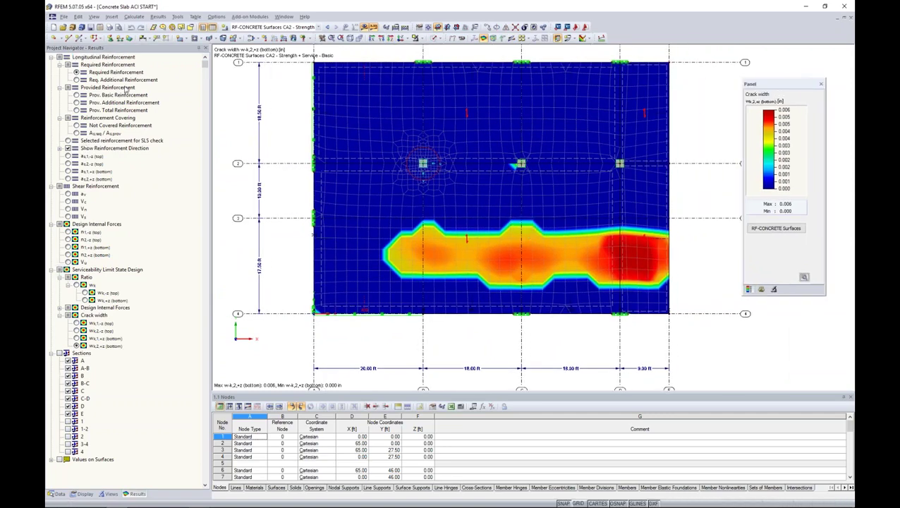
pyautogui.click(76, 72)
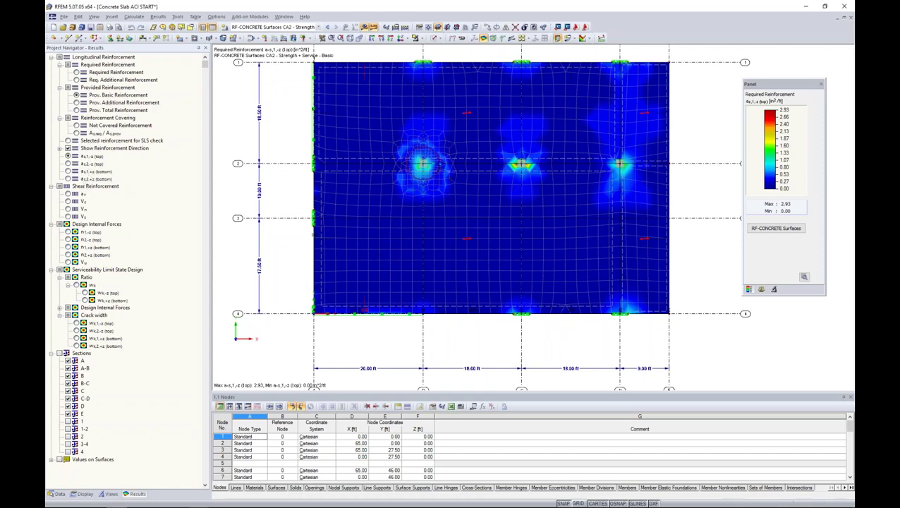
pyautogui.moveTo(788, 90); pyautogui.dragTo(762, 86)
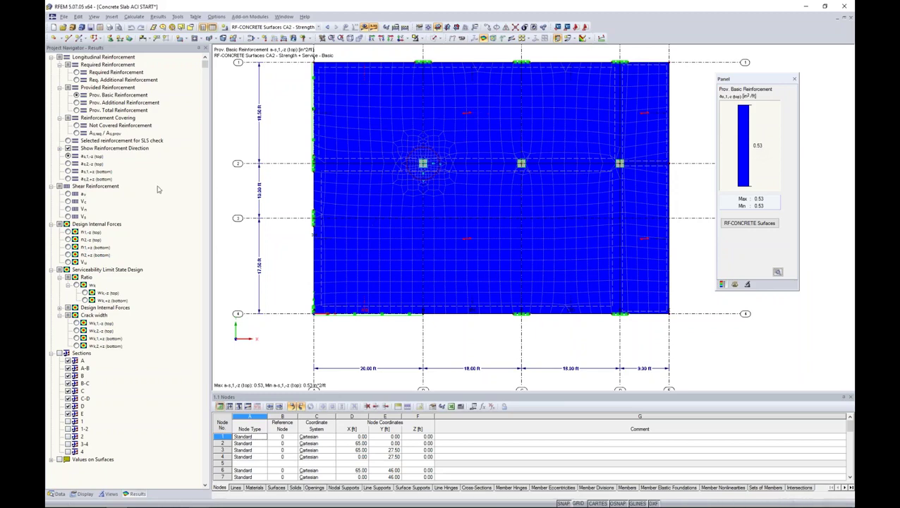
pyautogui.click(67, 168)
pyautogui.click(68, 171)
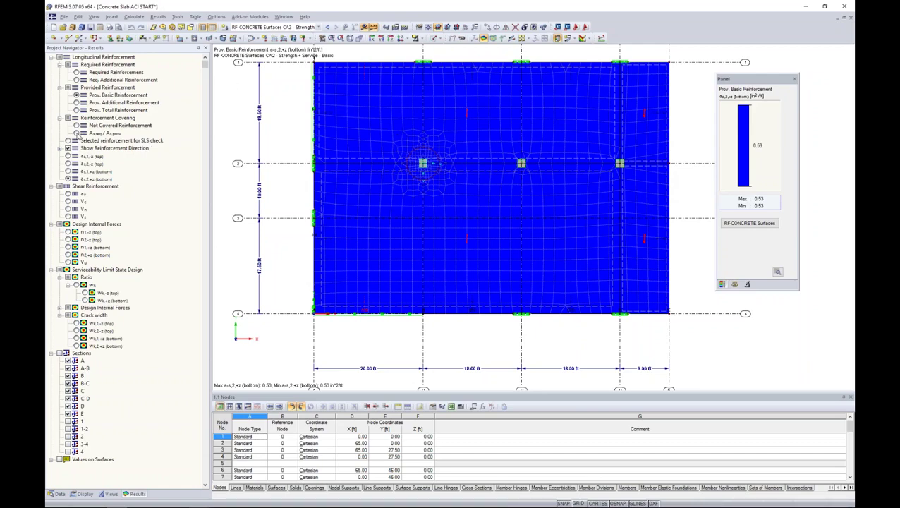
# Step: Display the As,req / As,prov ratio on the slab for the top and bottom reinforcement directions
pyautogui.click(76, 132)
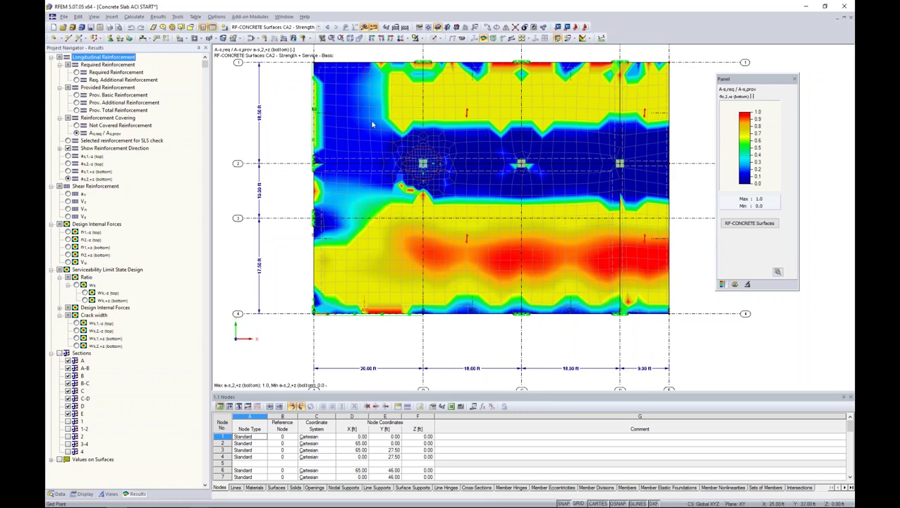
pyautogui.click(68, 156)
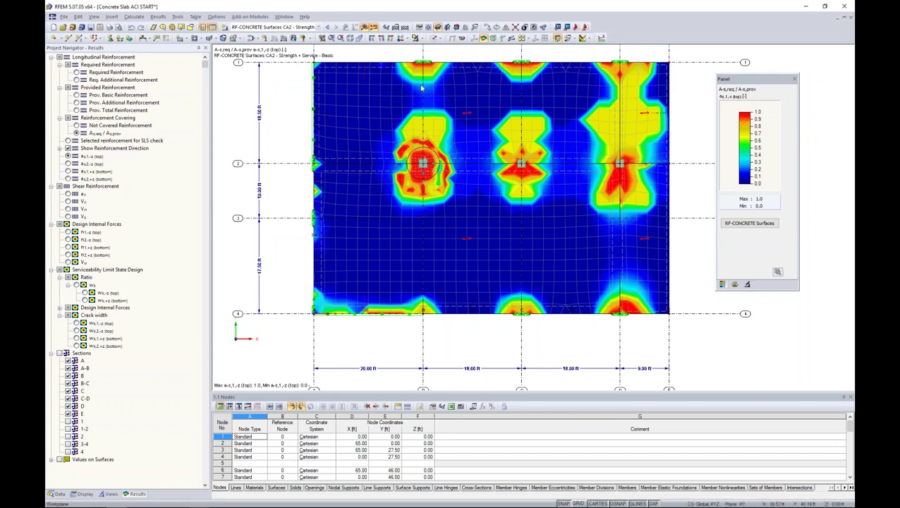
pyautogui.click(68, 164)
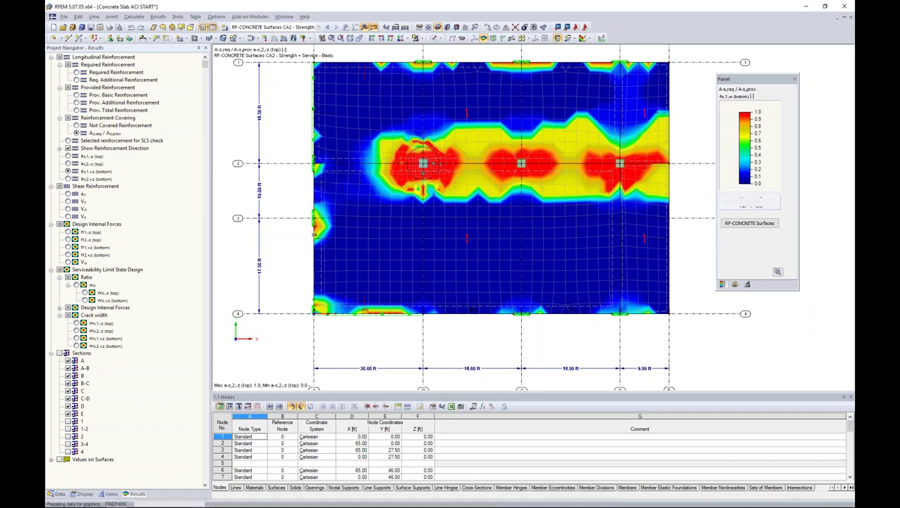
pyautogui.click(67, 178)
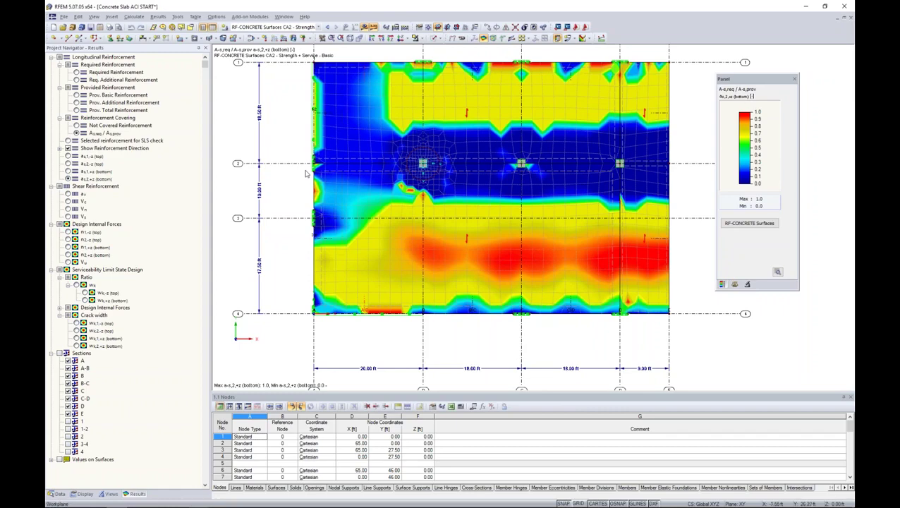
# Step: In the RF-CONCRETE Surfaces details, set the provided additional reinforcement to manual definition of the reinforcement areas
pyautogui.click(749, 223)
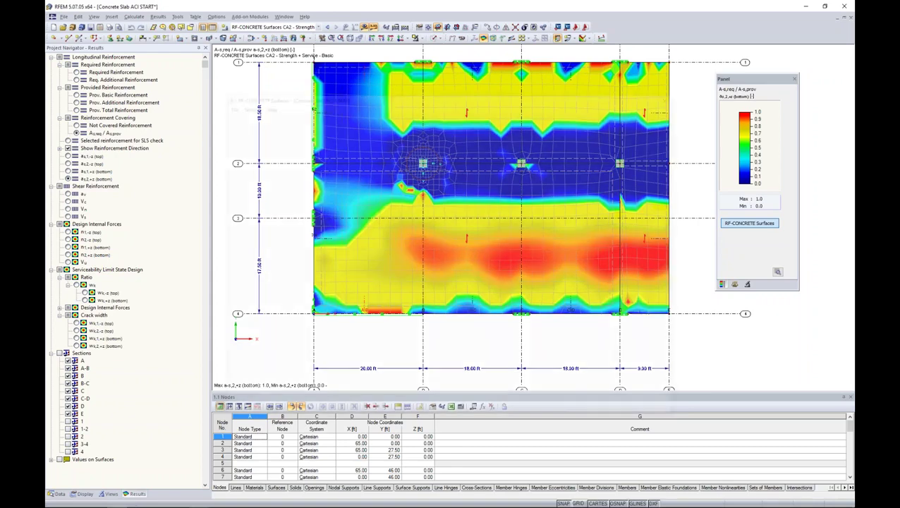
pyautogui.moveTo(536, 101); pyautogui.dragTo(537, 77)
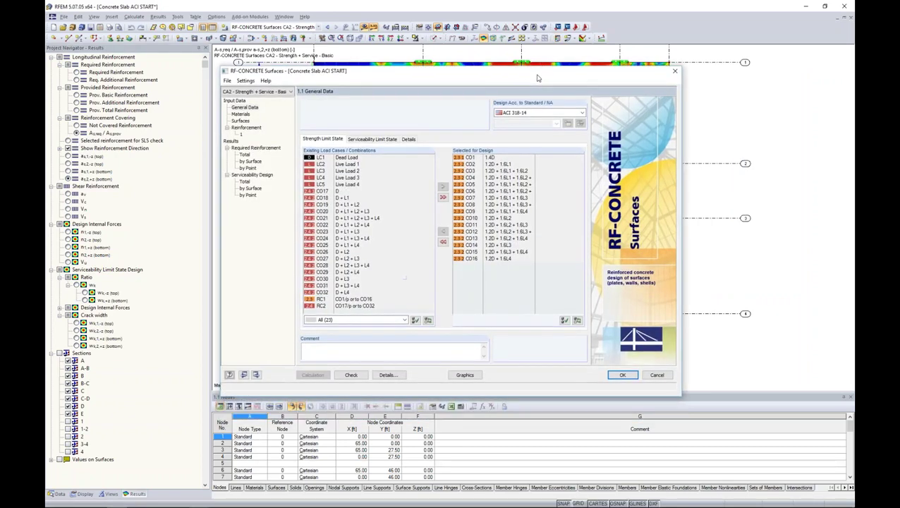
pyautogui.click(254, 128)
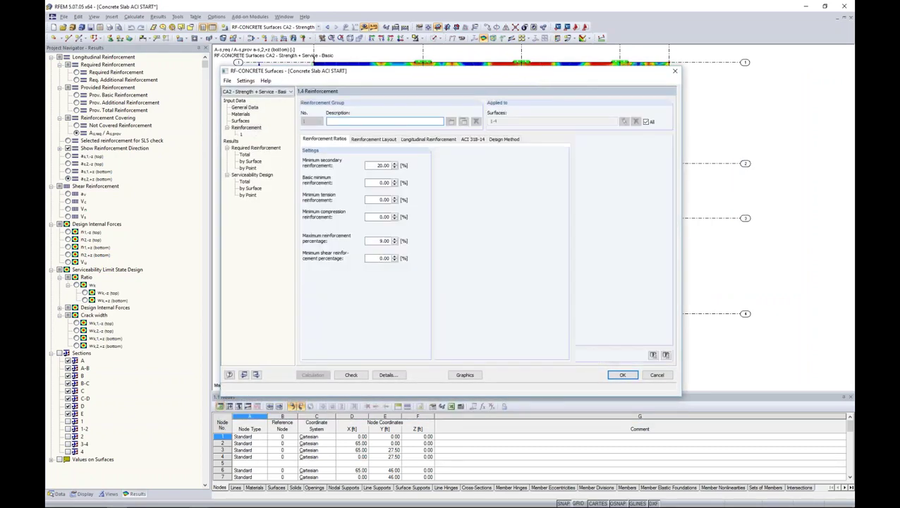
pyautogui.click(419, 141)
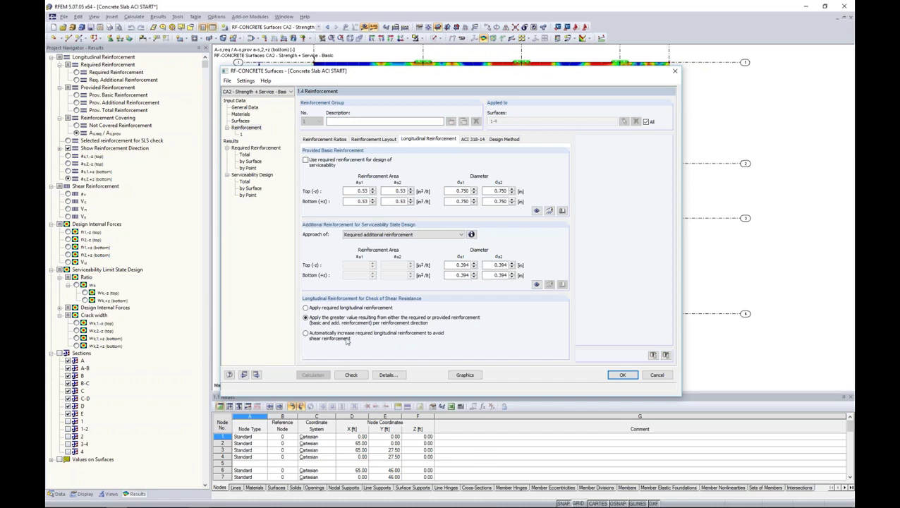
pyautogui.click(392, 376)
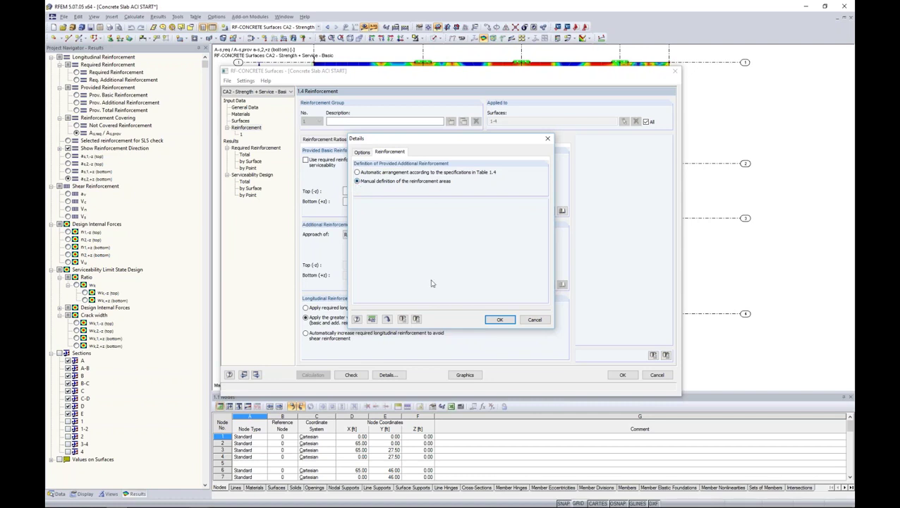
pyautogui.click(502, 320)
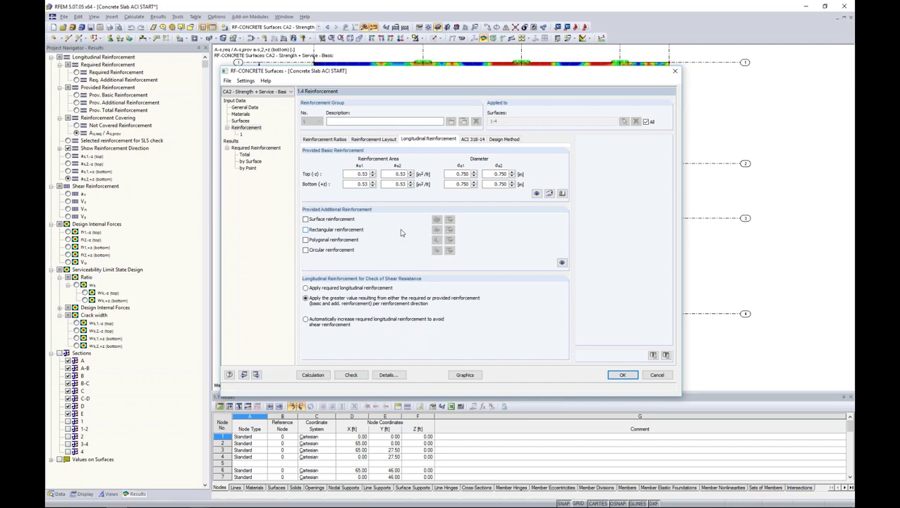
# Step: Set the provided basic reinforcement areas to 0 in both directions at the top and bottom
pyautogui.click(361, 175)
pyautogui.doubleClick(399, 174)
pyautogui.doubleClick(361, 174)
pyautogui.write('0')
pyautogui.press('Tab')
pyautogui.write('0')
pyautogui.press('Tab')
pyautogui.write('0')
pyautogui.press('Tab')
pyautogui.write('0')
pyautogui.click(385, 173)
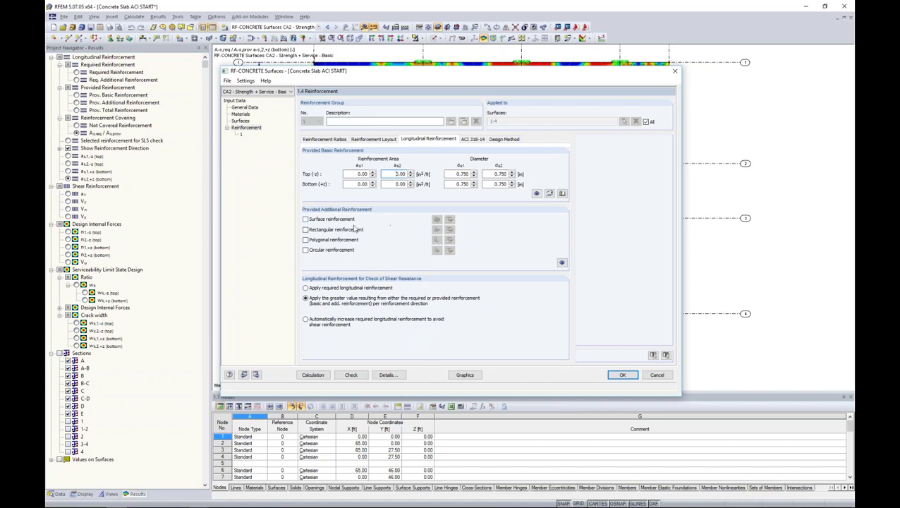
# Step: Enable additional rectangular reinforcement and open a new free rectangular reinforcement definition
pyautogui.click(305, 229)
pyautogui.click(359, 173)
pyautogui.doubleClick(358, 174)
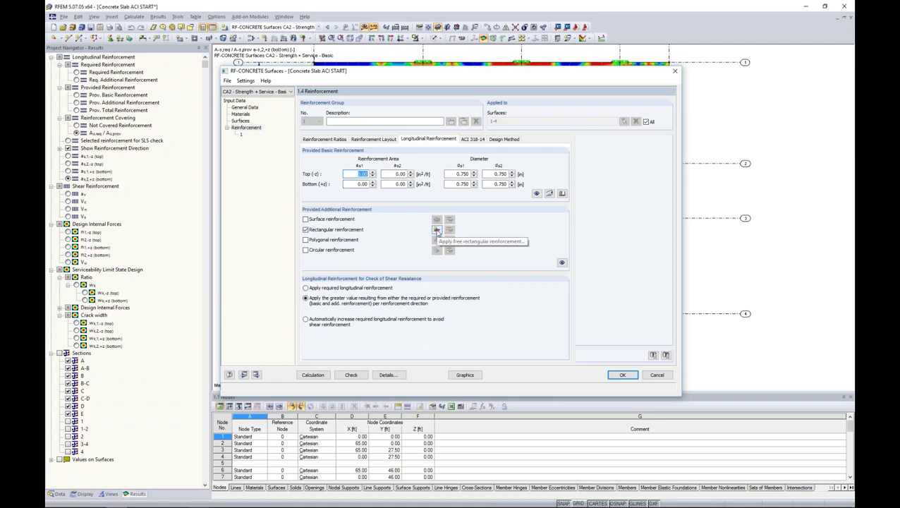
pyautogui.click(437, 231)
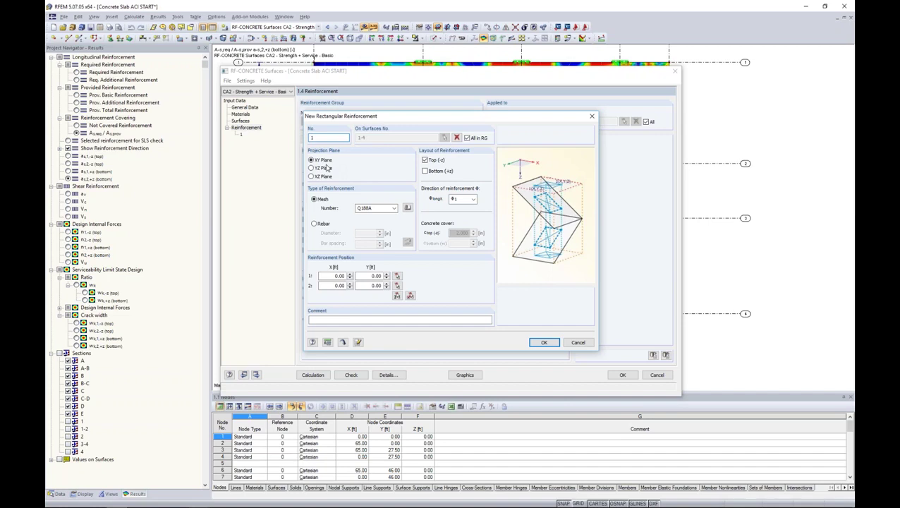
# Step: Look at the United States product range in the mesh reinforcement library and leave without importing
pyautogui.click(407, 207)
pyautogui.click(390, 143)
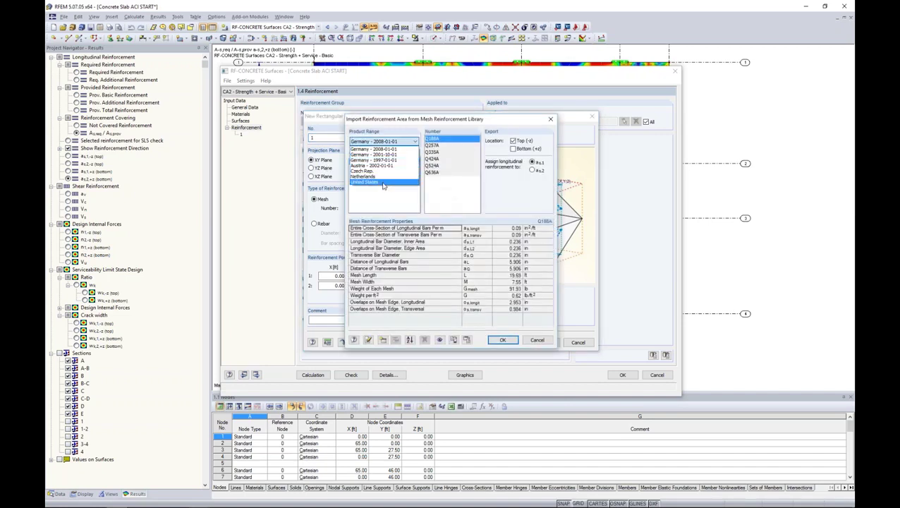
pyautogui.click(390, 183)
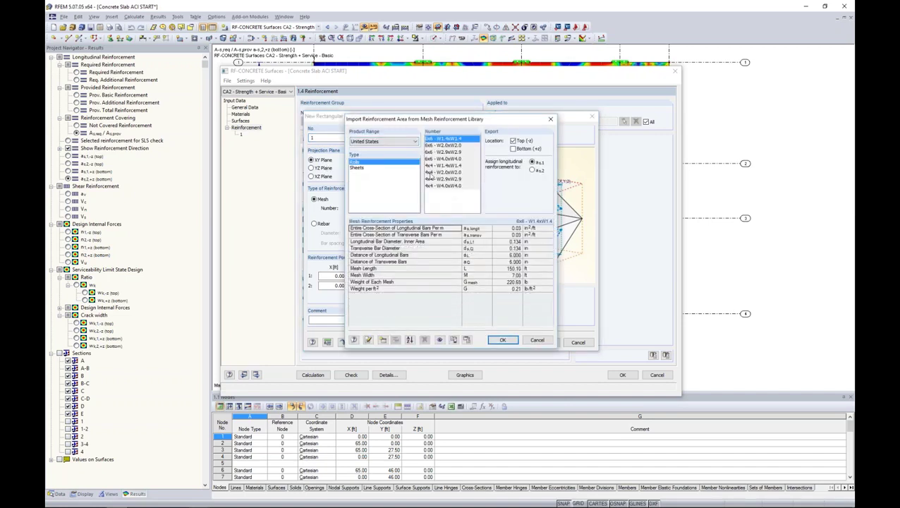
pyautogui.click(538, 340)
# Step: Define the rectangular reinforcement as rebar of 0.75 in diameter at 10 in spacing on both top and bottom
pyautogui.click(314, 224)
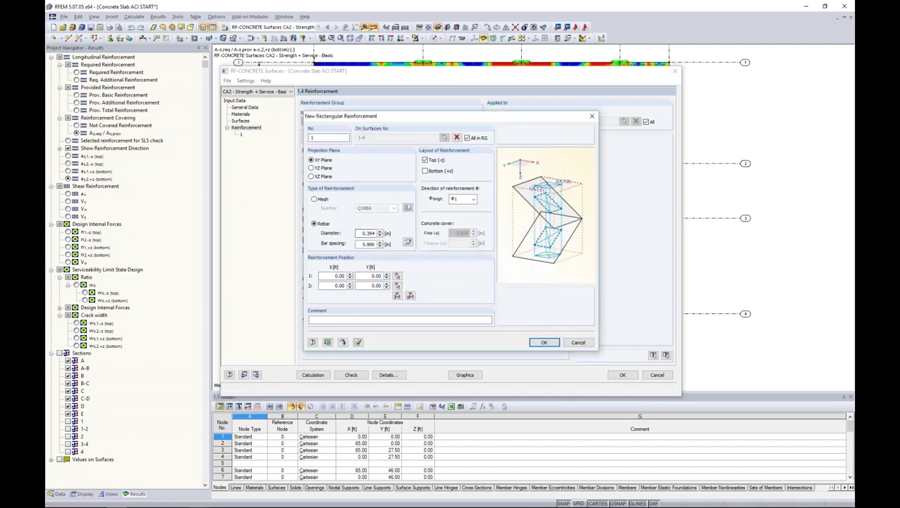
pyautogui.moveTo(357, 233); pyautogui.dragTo(384, 234)
pyautogui.write('0.75')
pyautogui.press('Tab')
pyautogui.write('10')
pyautogui.press('Tab')
pyautogui.click(426, 171)
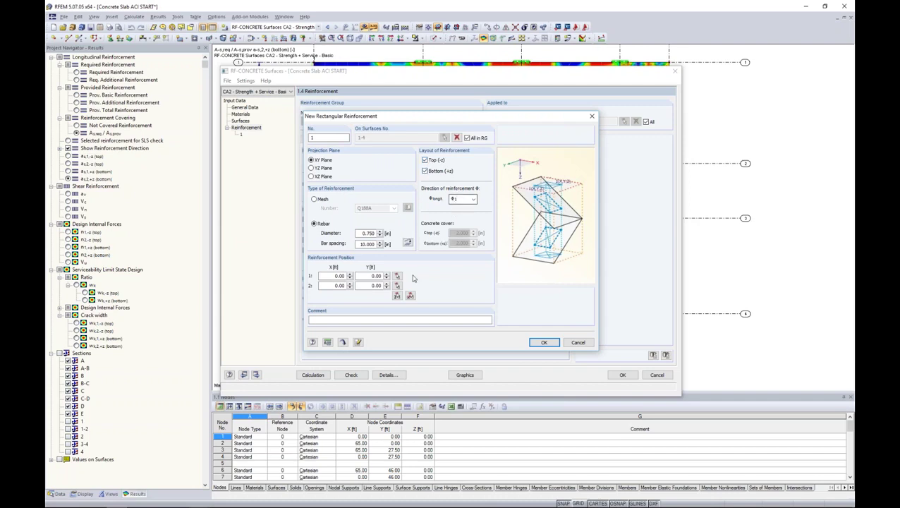
# Step: Place the rectangular reinforcement over the whole slab between corners (0, 0) and (65, 46) ft, and check its table entries
pyautogui.click(397, 295)
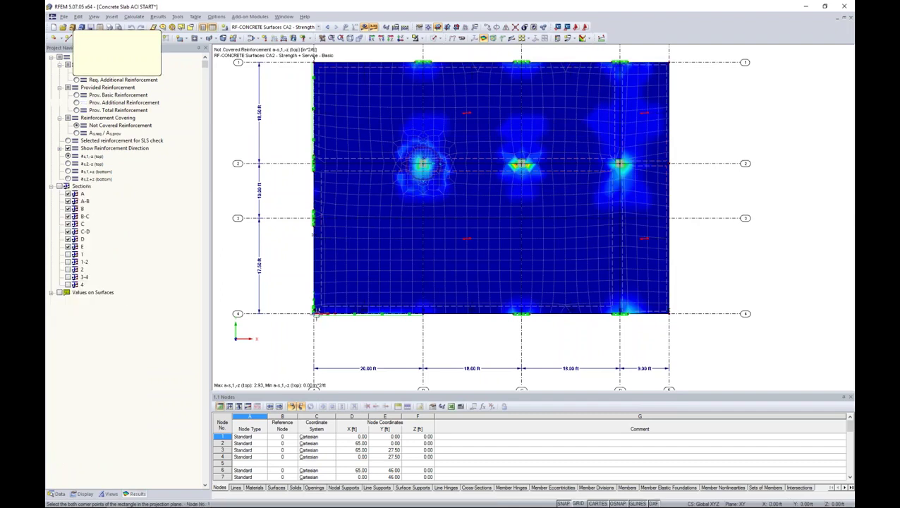
pyautogui.click(668, 62)
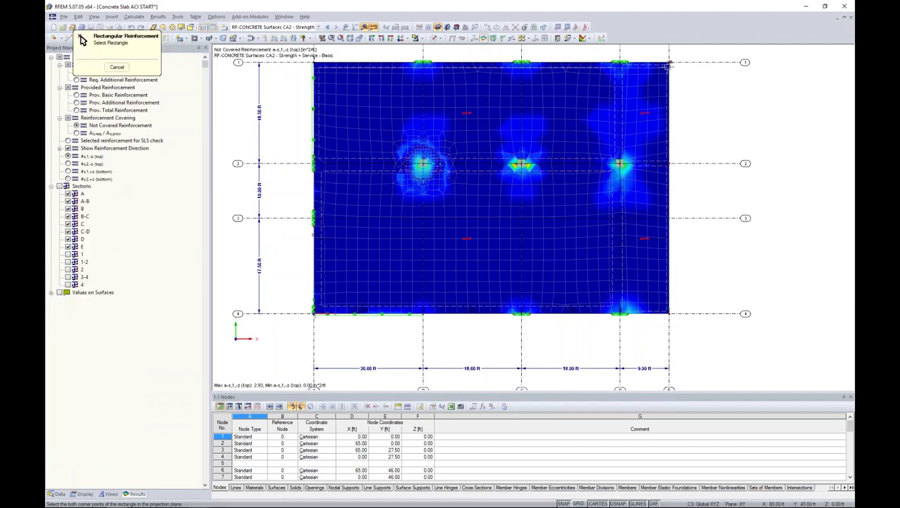
pyautogui.click(315, 313)
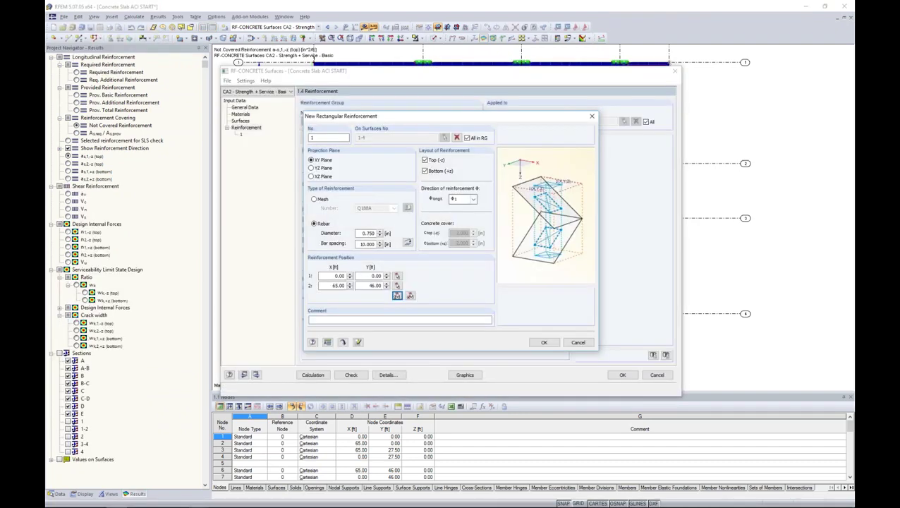
pyautogui.click(544, 342)
pyautogui.click(450, 231)
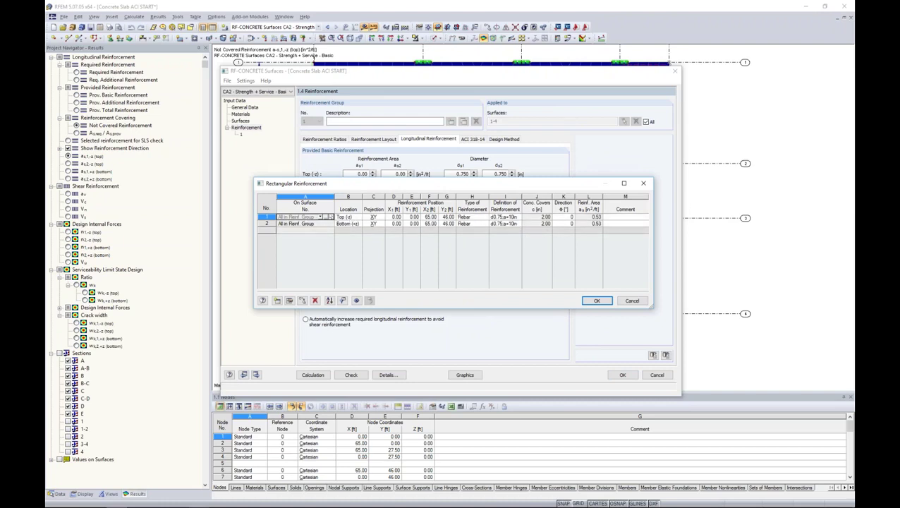
pyautogui.click(597, 301)
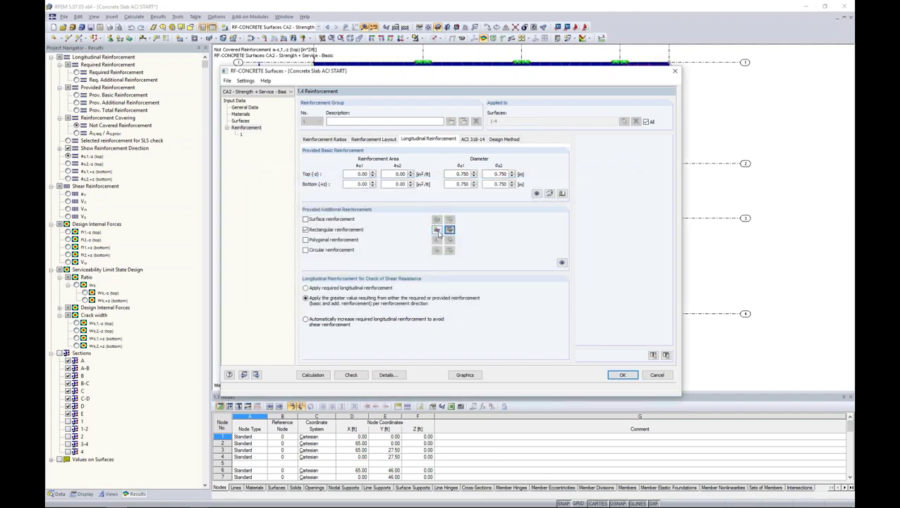
# Step: Add a second whole-slab rectangular reinforcement with the same rebar and faces, in direction Φ2
pyautogui.click(437, 230)
pyautogui.click(467, 199)
pyautogui.click(465, 216)
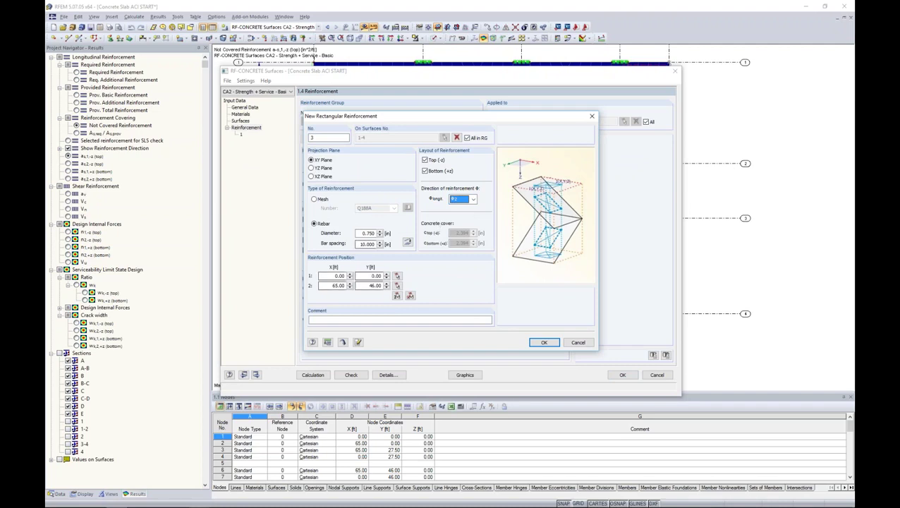
pyautogui.click(540, 343)
# Step: Review the rectangular reinforcement entries in their table and show them on the slab graphic with the colour scale
pyautogui.click(449, 230)
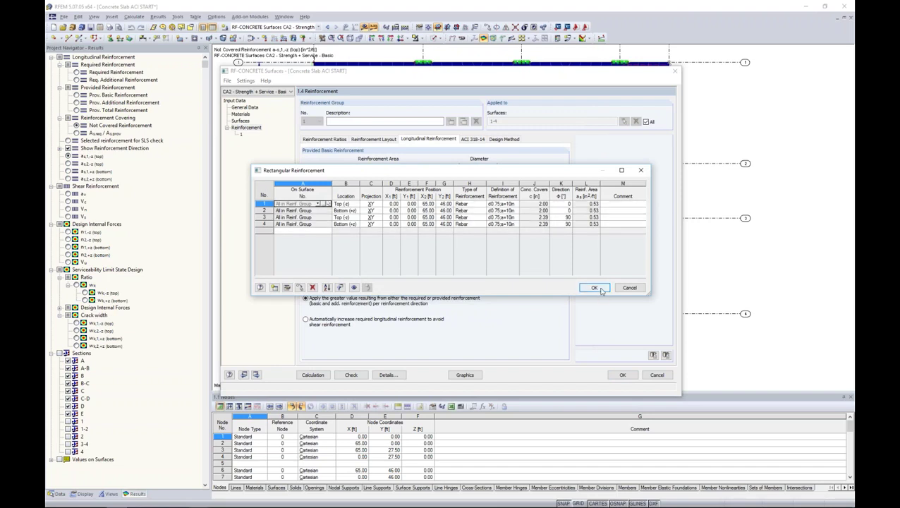
pyautogui.click(354, 288)
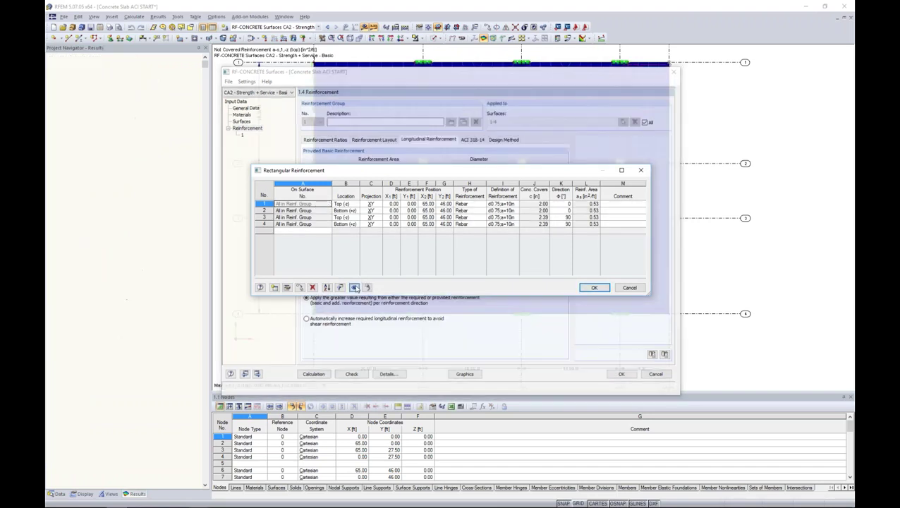
pyautogui.moveTo(450, 173); pyautogui.dragTo(445, 308)
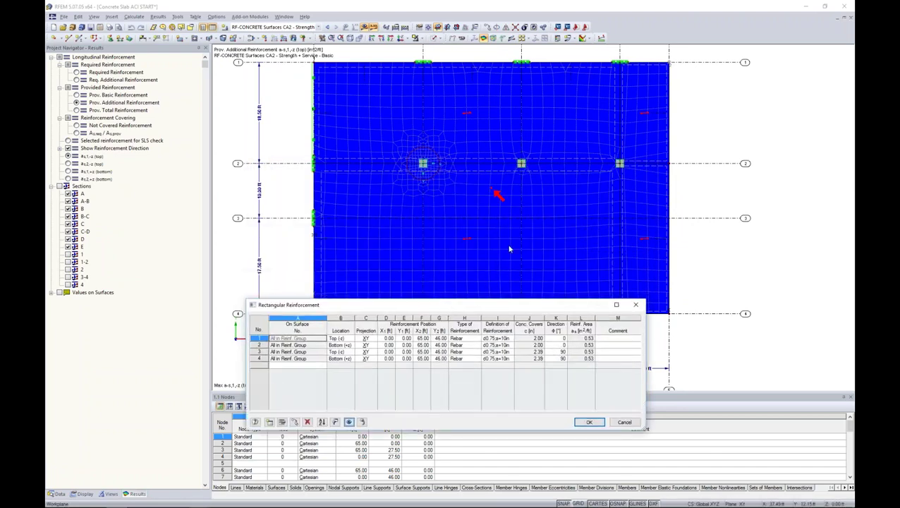
pyautogui.click(557, 38)
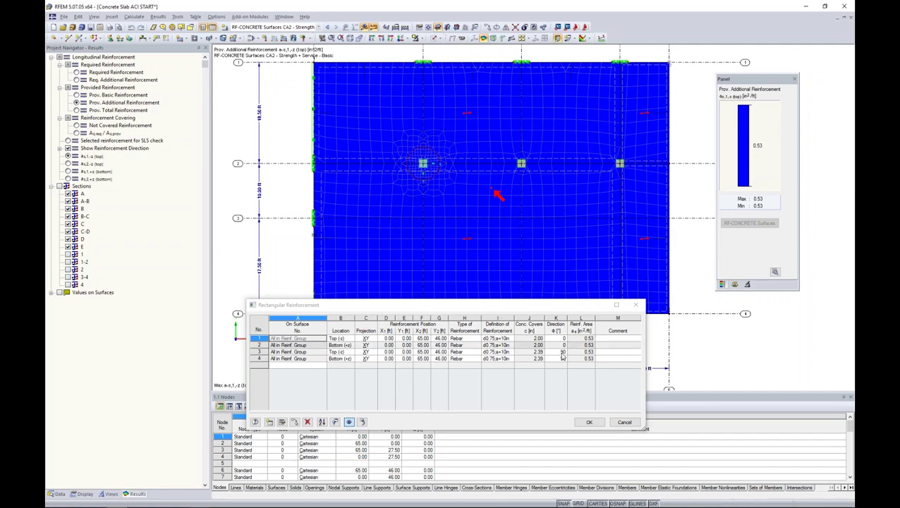
pyautogui.click(588, 423)
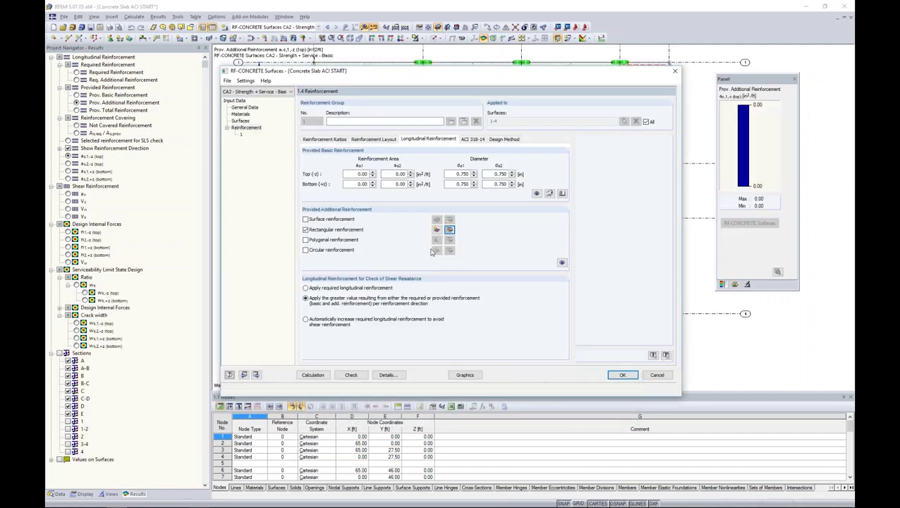
# Step: Start a new rectangular reinforcement in direction Φ1 with rebar of 1 in diameter at 8 in spacing
pyautogui.click(436, 231)
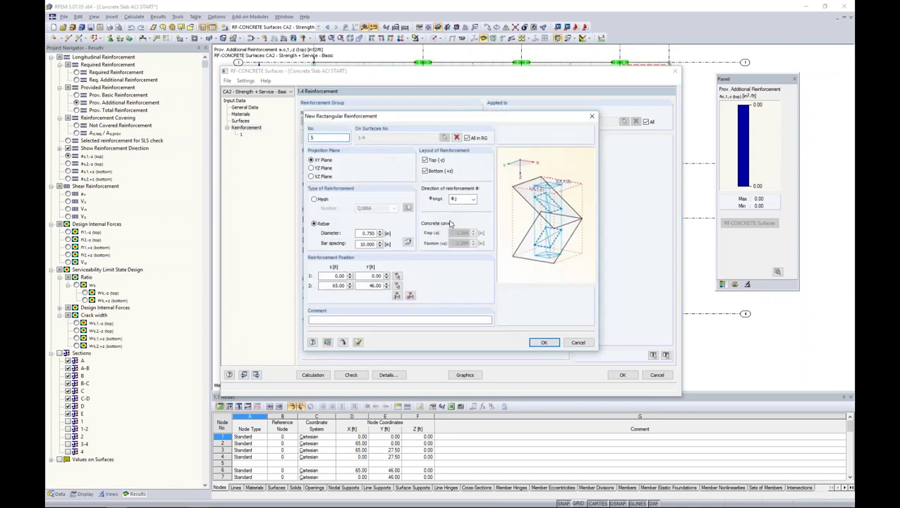
pyautogui.click(462, 199)
pyautogui.click(458, 210)
pyautogui.doubleClick(359, 232)
pyautogui.write('1')
pyautogui.press('Tab')
pyautogui.write('8')
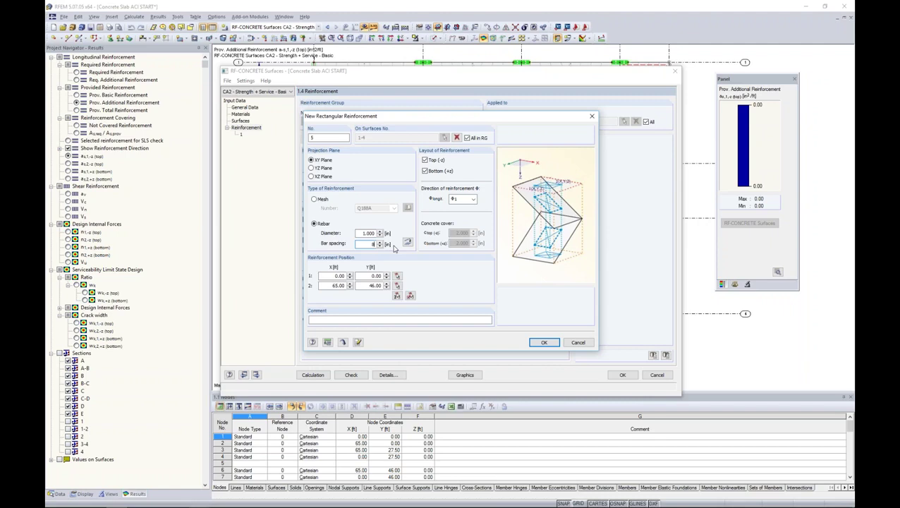
# Step: Centre the reinforcement rectangle on the first interior column, spanning (12, 36) to (28, 19) ft, and check its table entries
pyautogui.click(409, 296)
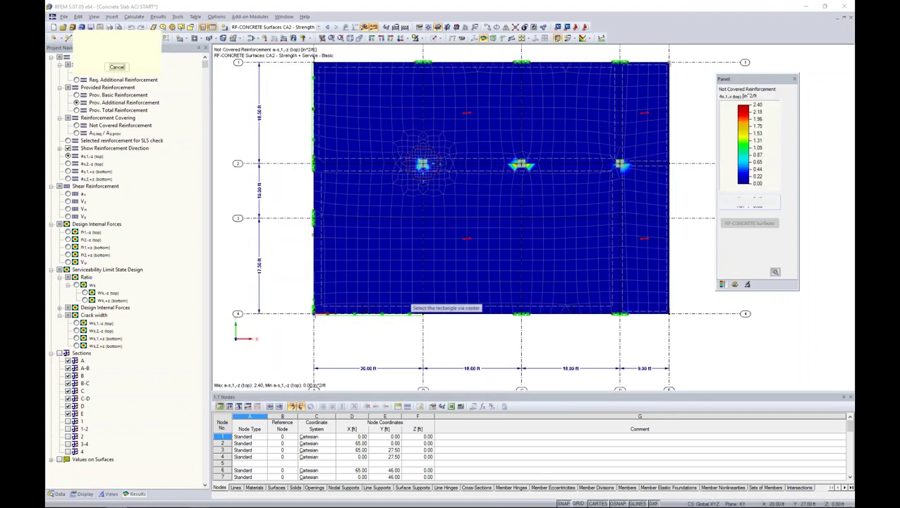
pyautogui.click(422, 164)
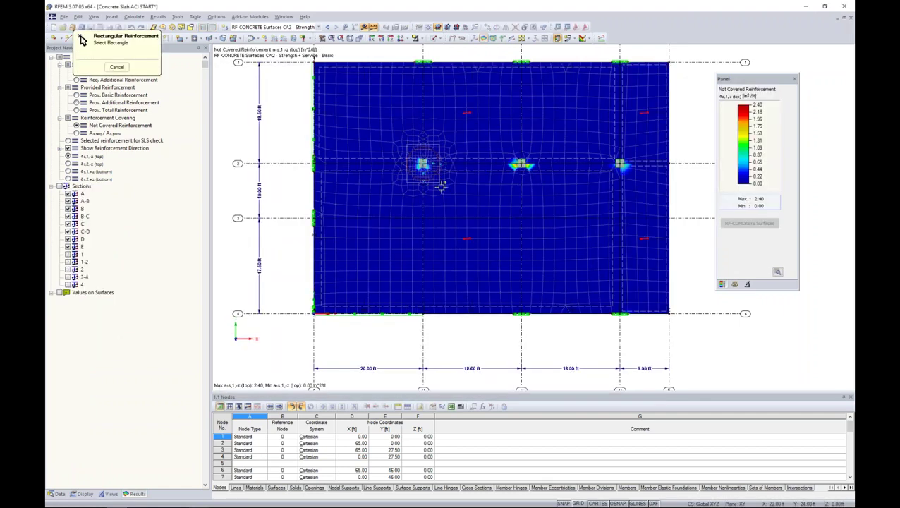
pyautogui.click(468, 211)
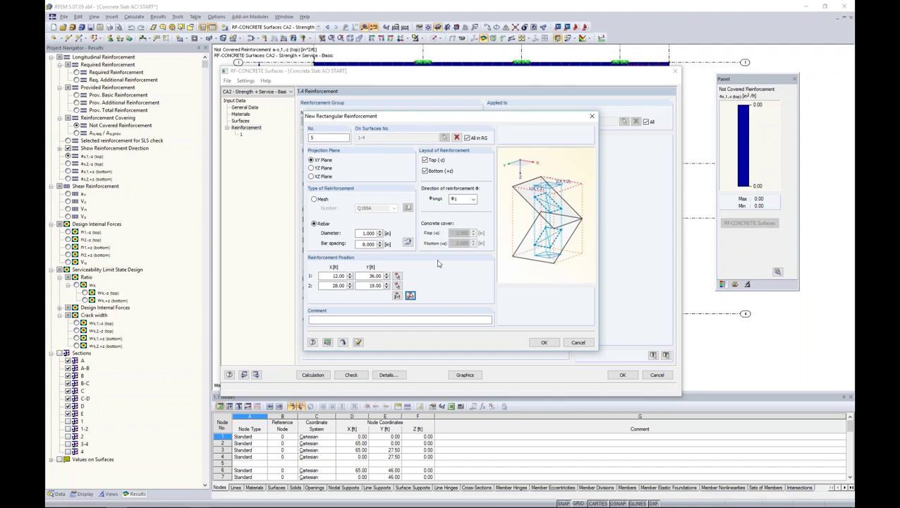
pyautogui.click(544, 342)
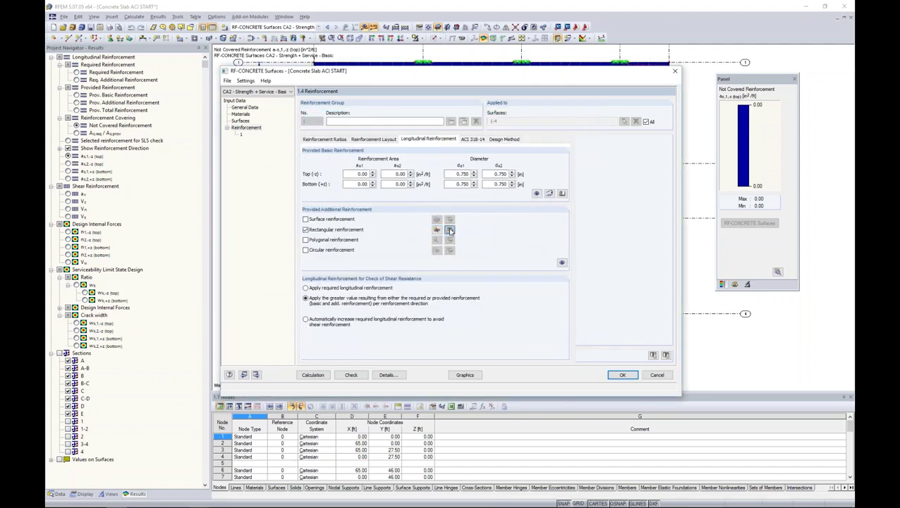
pyautogui.click(451, 230)
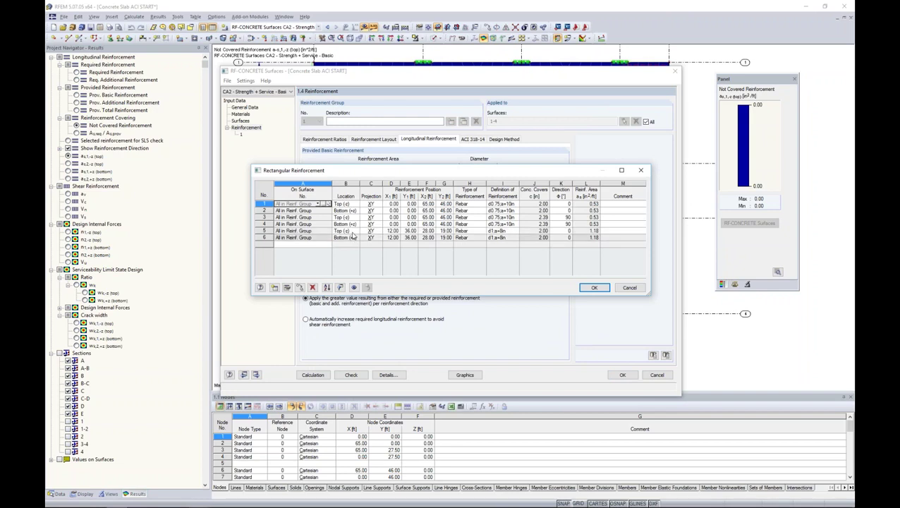
pyautogui.click(594, 287)
# Step: Add a second rectangular reinforcement over the same column area with the same rebar, in direction Φ2
pyautogui.click(438, 230)
pyautogui.click(473, 199)
pyautogui.click(462, 221)
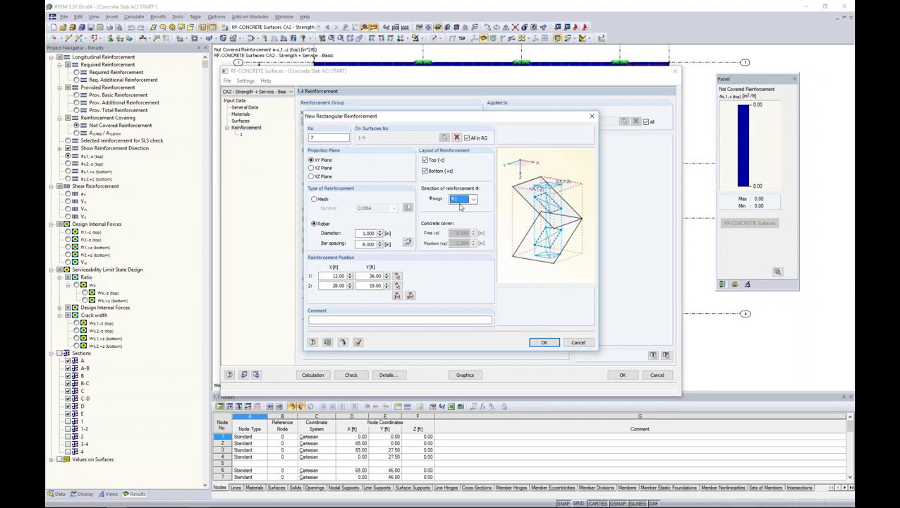
pyautogui.click(538, 340)
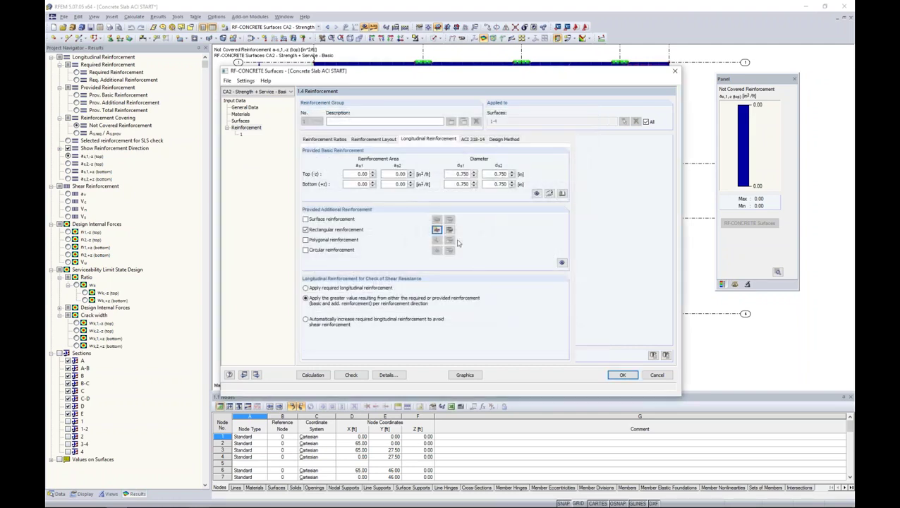
# Step: Examine the provided additional reinforcement on the slab graphic, including the bottom face, around the first interior column and its neighbours
pyautogui.click(436, 230)
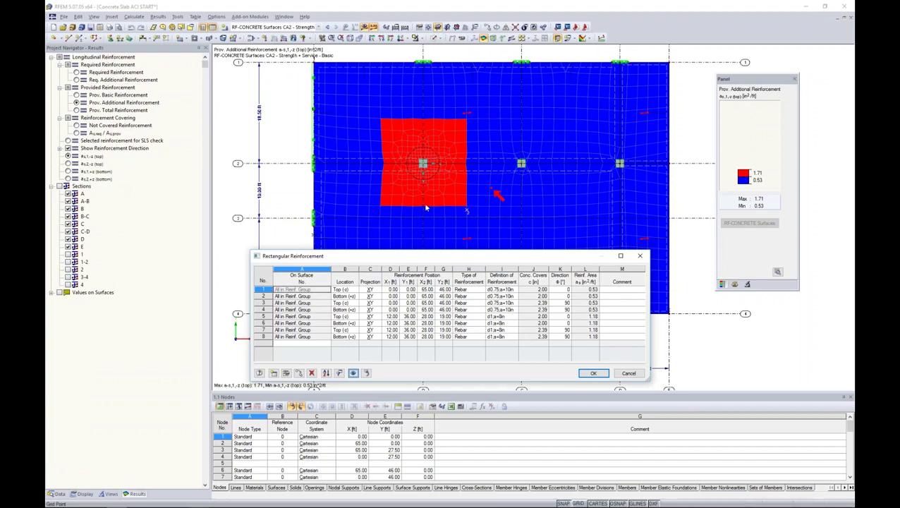
pyautogui.moveTo(773, 77); pyautogui.dragTo(761, 69)
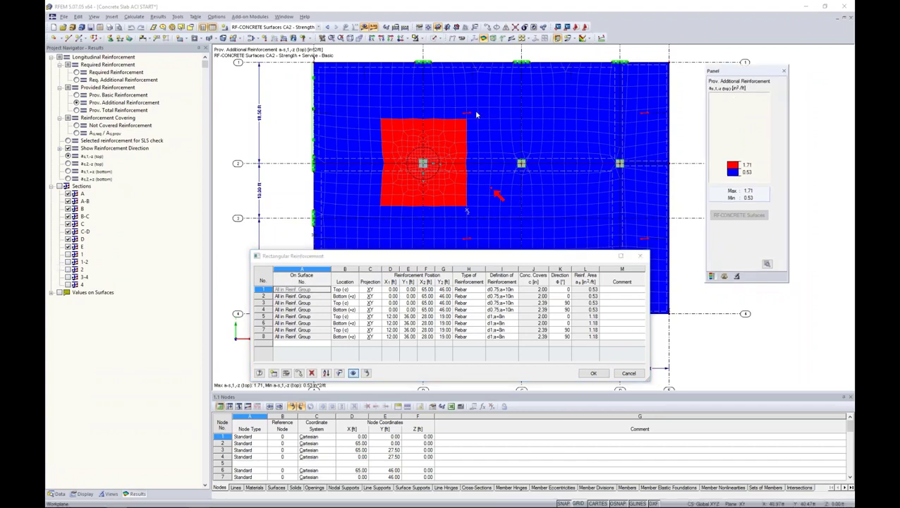
pyautogui.click(69, 163)
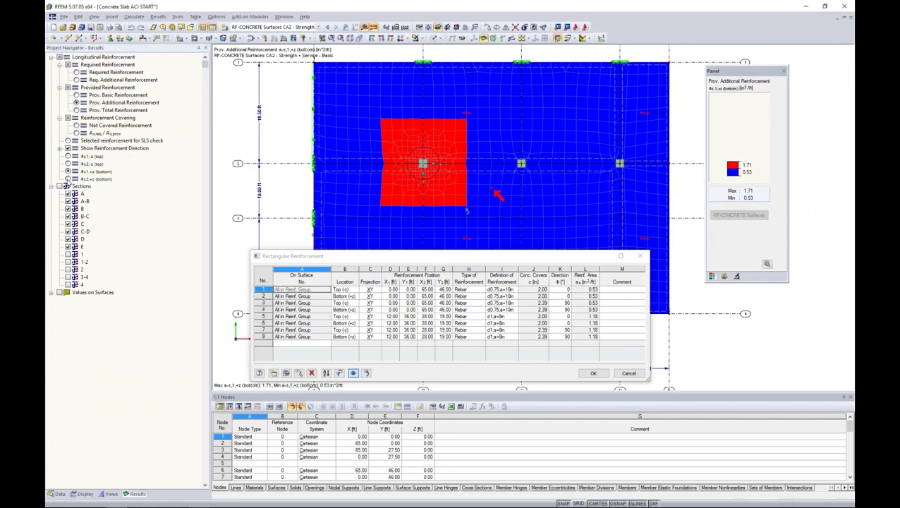
pyautogui.press('Down')
pyautogui.press('Down')
pyautogui.press('Down')
pyautogui.press('Down')
pyautogui.press('Down')
pyautogui.press('Down')
pyautogui.press('Down')
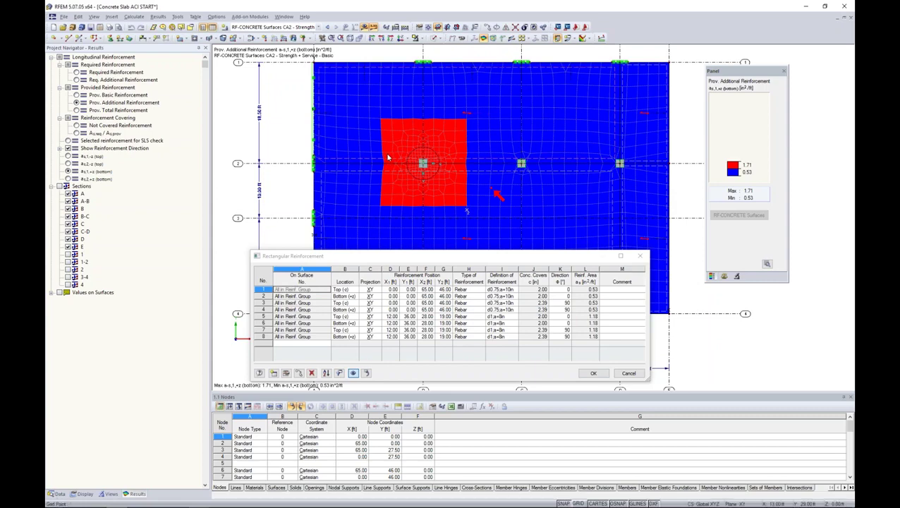
pyautogui.scroll(5, 384, 162)
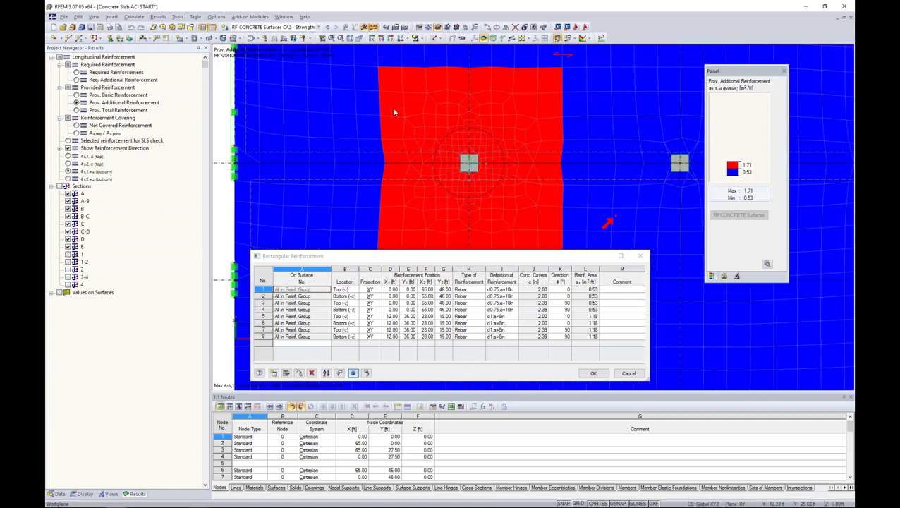
pyautogui.scroll(-4, 549, 143)
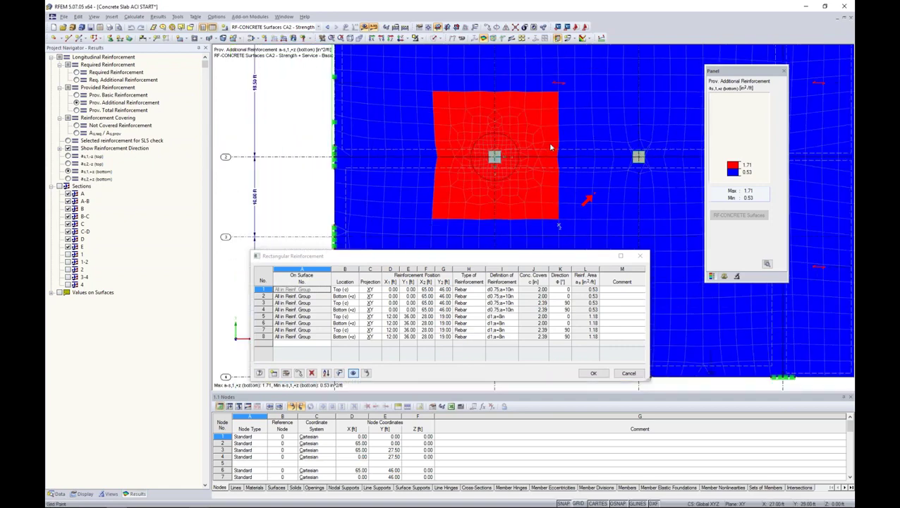
pyautogui.moveTo(567, 173); pyautogui.dragTo(427, 162, button='middle')
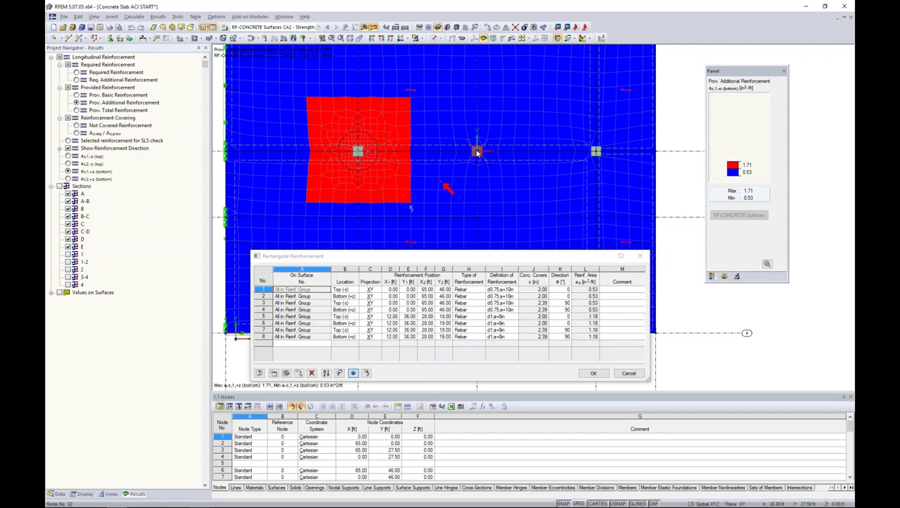
# Step: Copy the four 1 in rebar entries once to the middle column with an 18 ft offset in X, picked between the column nodes
pyautogui.moveTo(260, 316); pyautogui.dragTo(261, 338)
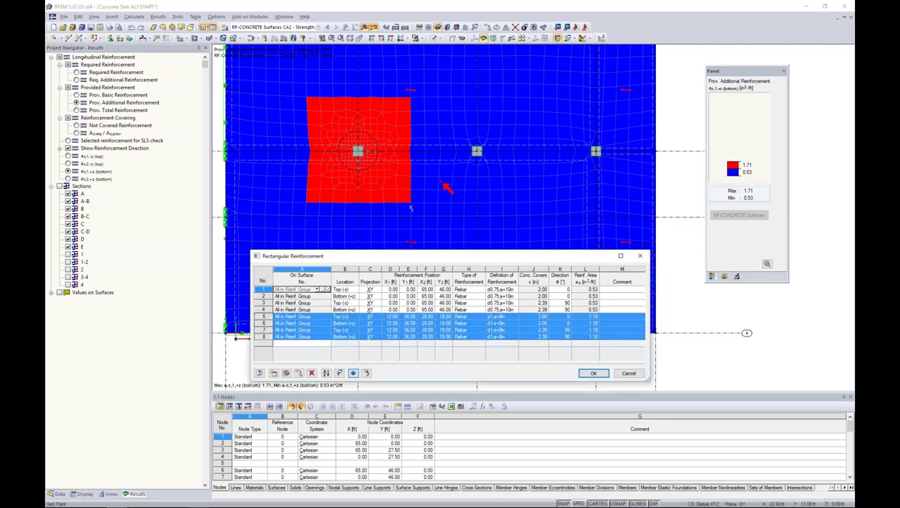
pyautogui.click(298, 373)
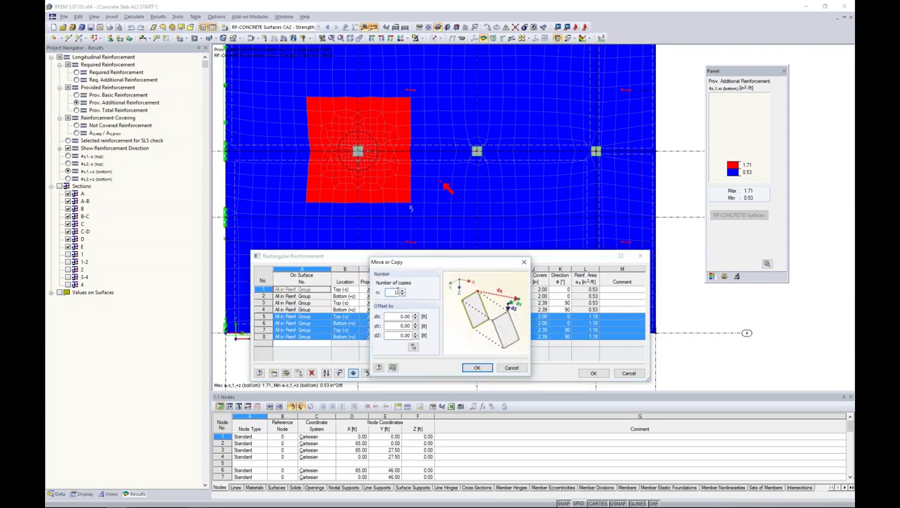
pyautogui.click(413, 347)
pyautogui.click(357, 151)
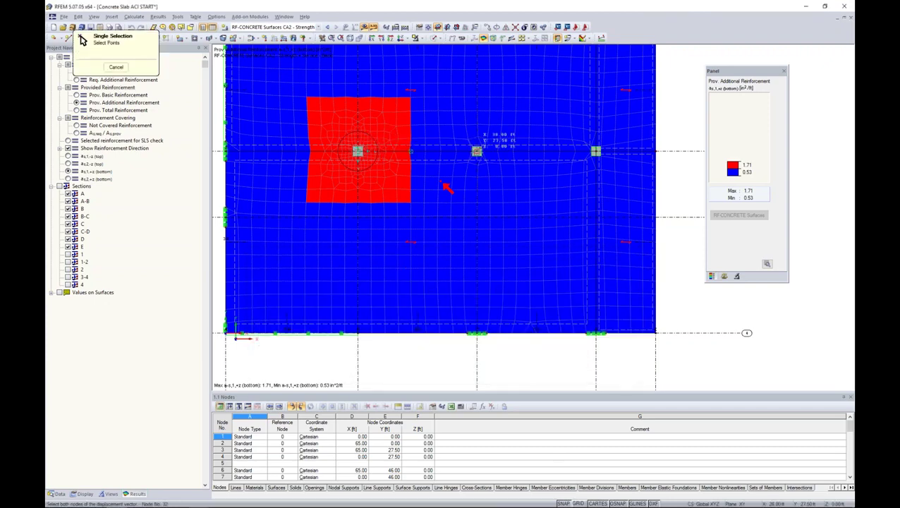
pyautogui.click(477, 151)
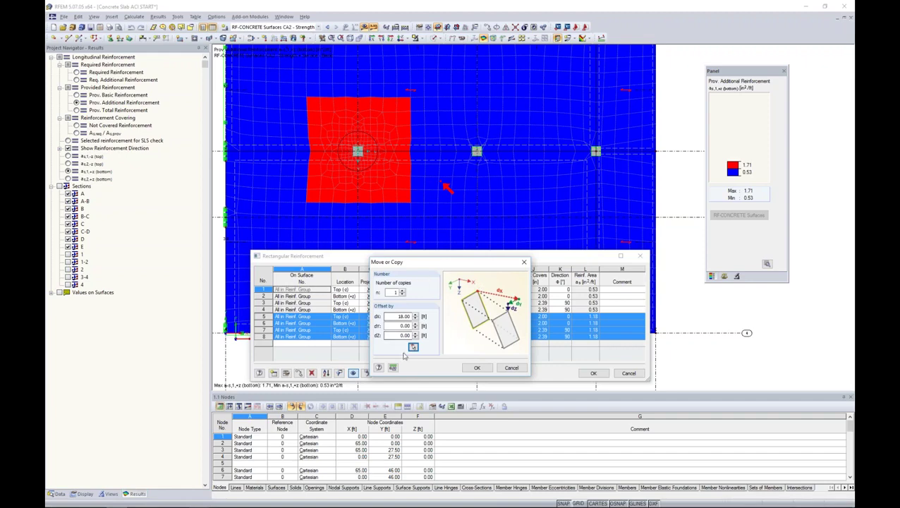
pyautogui.click(476, 368)
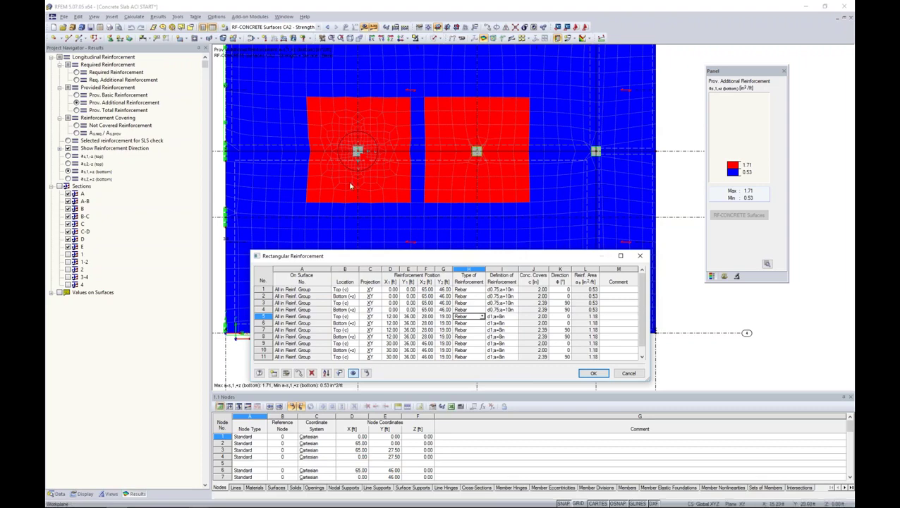
# Step: Copy the middle column's four reinforcement entries to the third column, picking the offset between the two column nodes
pyautogui.scroll(-2, 522, 333)
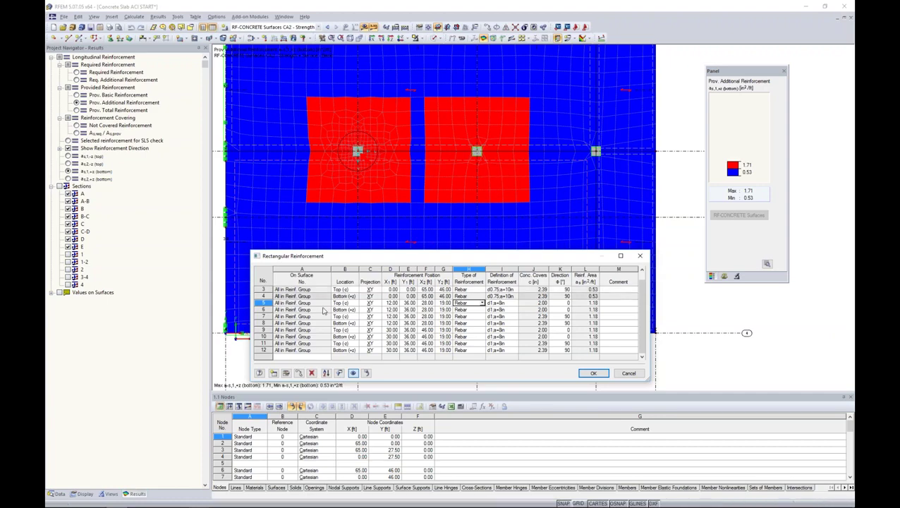
pyautogui.moveTo(451, 329); pyautogui.dragTo(459, 358)
pyautogui.click(286, 373)
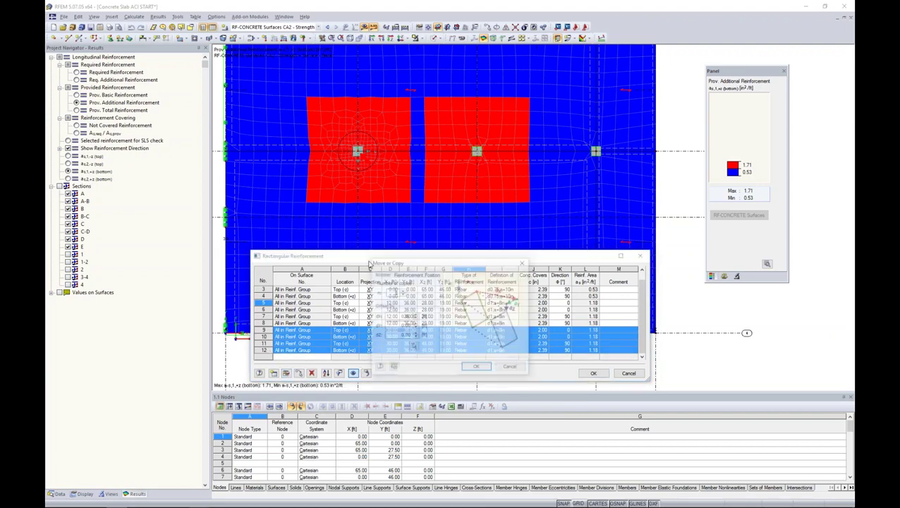
pyautogui.click(413, 347)
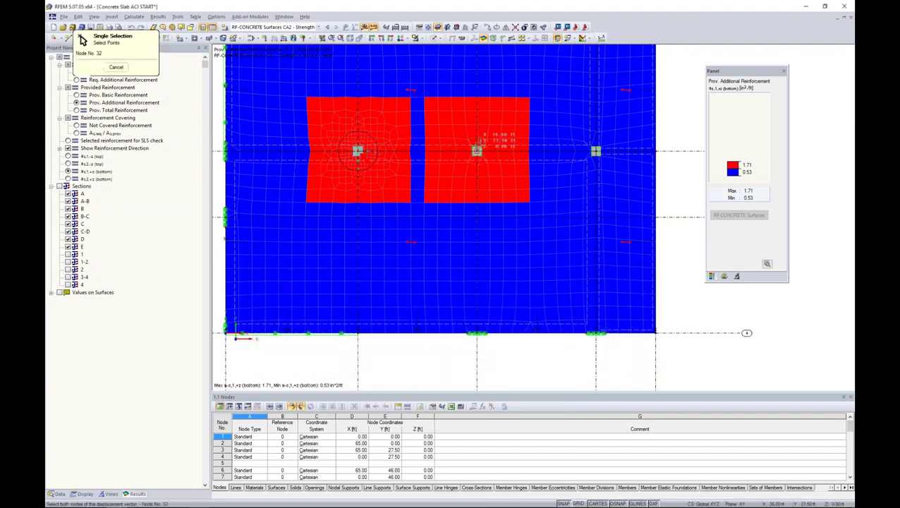
pyautogui.click(476, 151)
pyautogui.click(595, 150)
pyautogui.click(476, 368)
# Step: Accept the rectangular reinforcement table and close the RF-CONCRETE Surfaces module, keeping the input
pyautogui.click(443, 316)
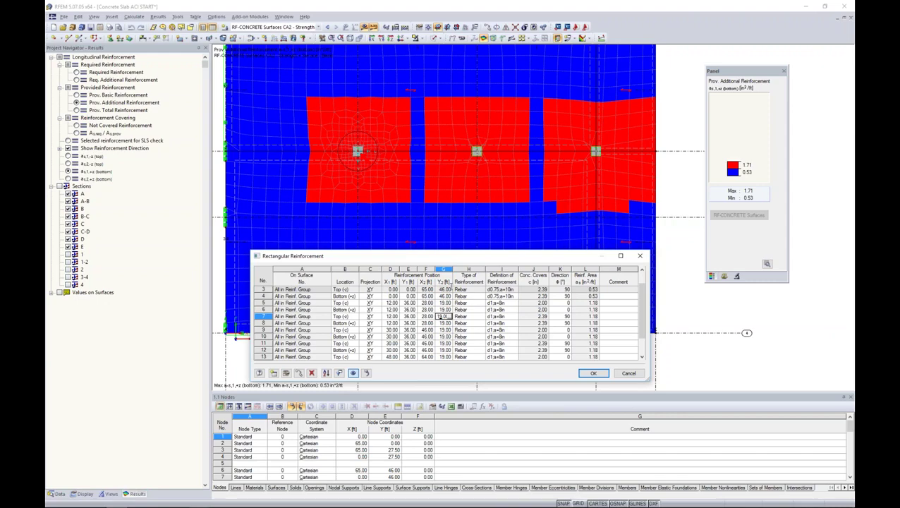
pyautogui.moveTo(557, 258); pyautogui.dragTo(667, 138)
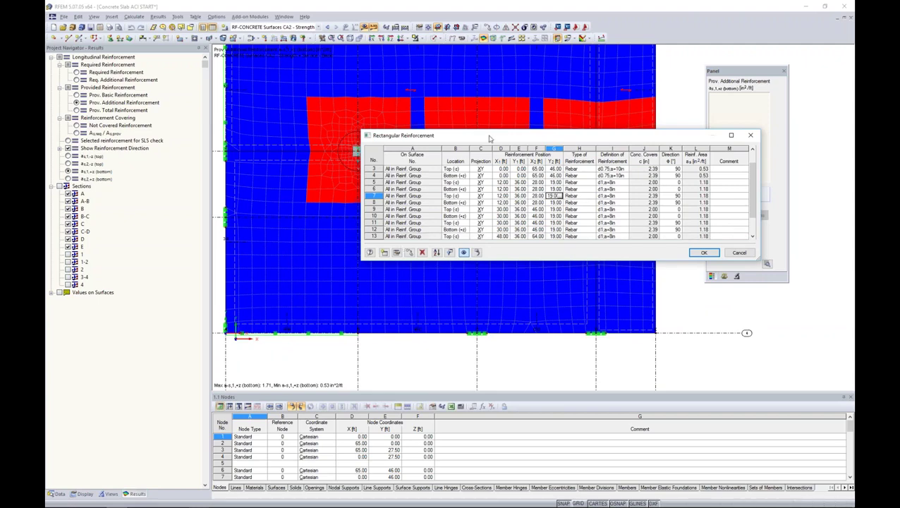
pyautogui.moveTo(489, 138); pyautogui.dragTo(370, 159)
pyautogui.click(589, 274)
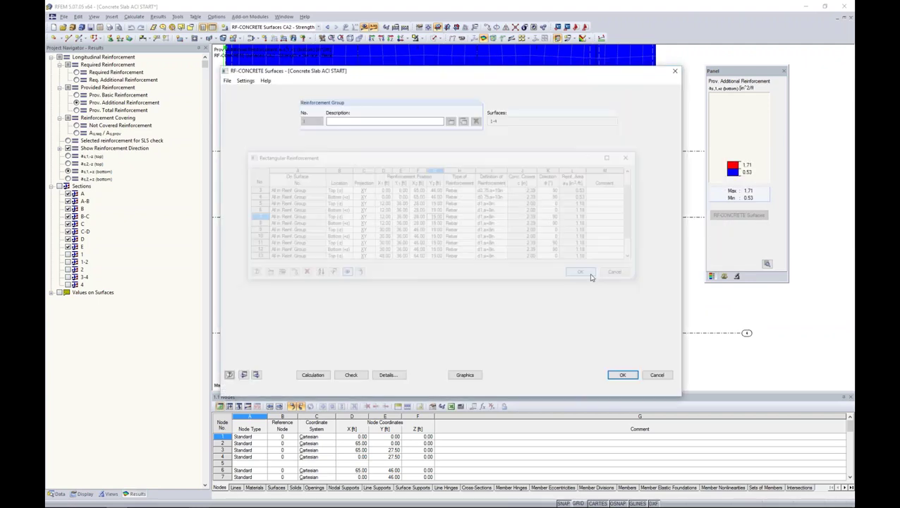
pyautogui.click(623, 375)
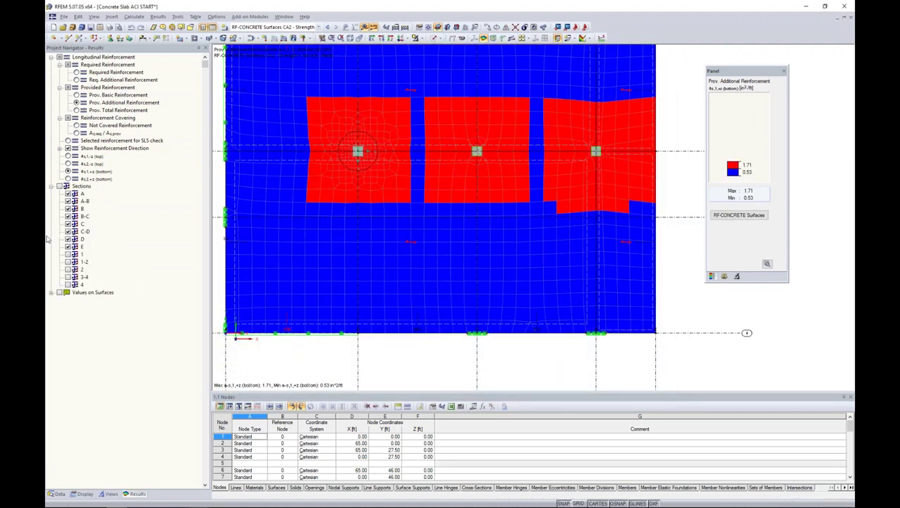
# Step: Switch to the prepared model Concrete Slab ACI - REGIONS2
pyautogui.click(56, 493)
pyautogui.scroll(5, 72, 141)
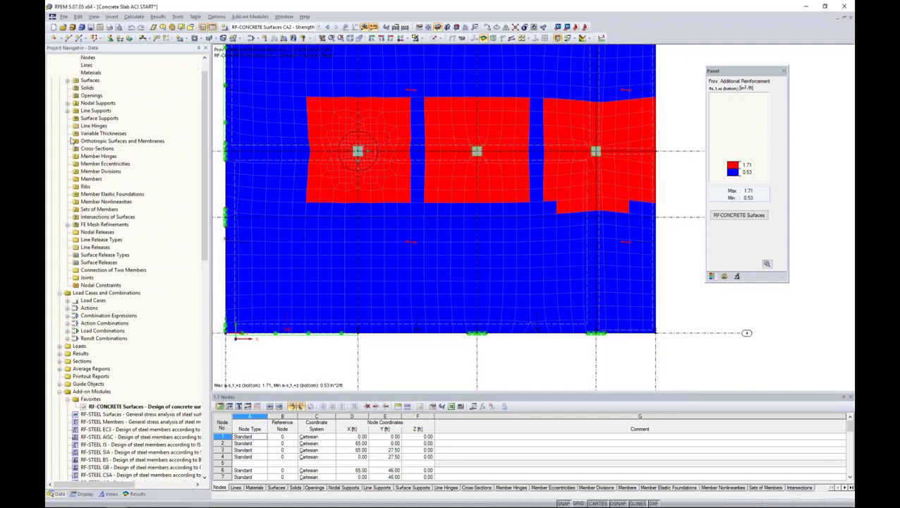
pyautogui.click(59, 65)
pyautogui.doubleClick(73, 73)
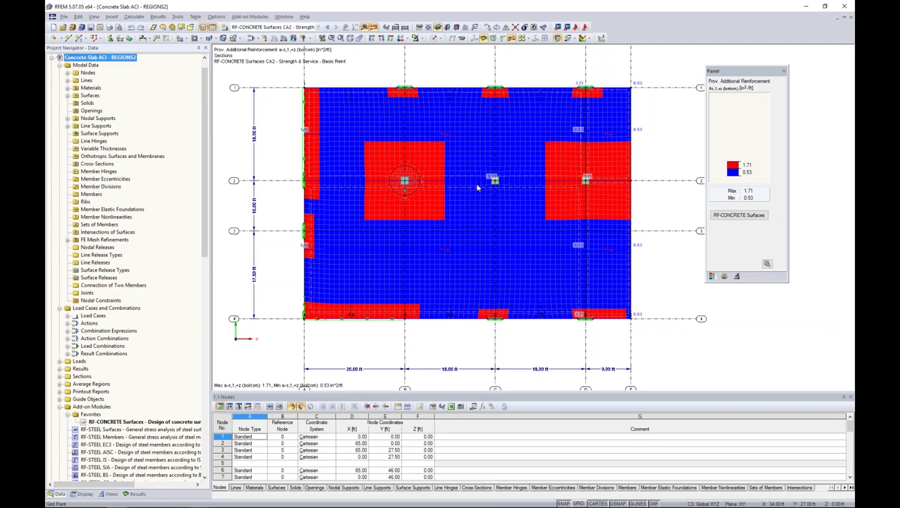
# Step: Review all rectangular reinforcement entries of the REGIONS2 model in RF-CONCRETE Surfaces, then close the table
pyautogui.click(738, 215)
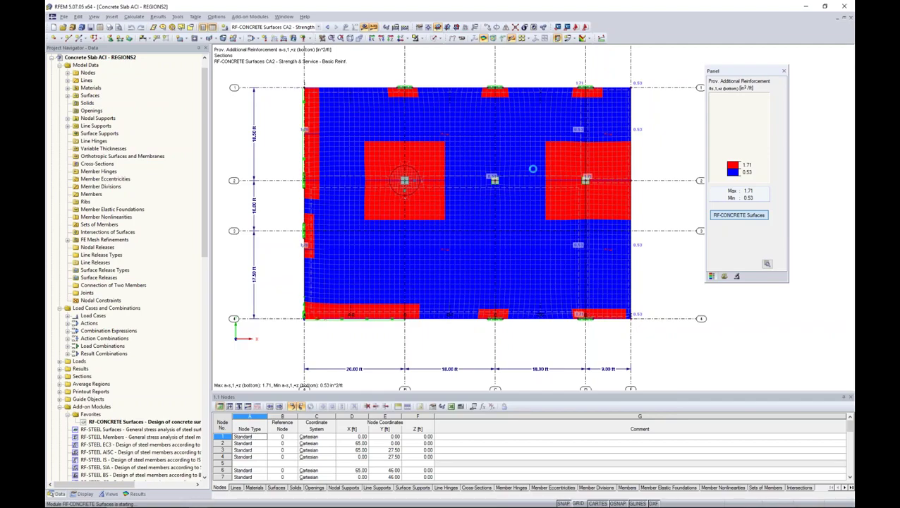
pyautogui.click(246, 151)
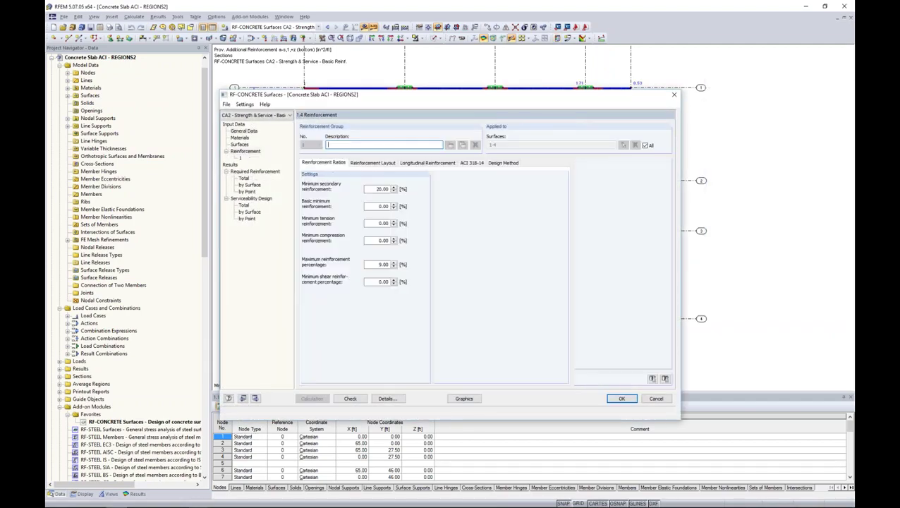
pyautogui.click(416, 163)
pyautogui.click(448, 255)
pyautogui.moveTo(639, 220); pyautogui.dragTo(641, 247)
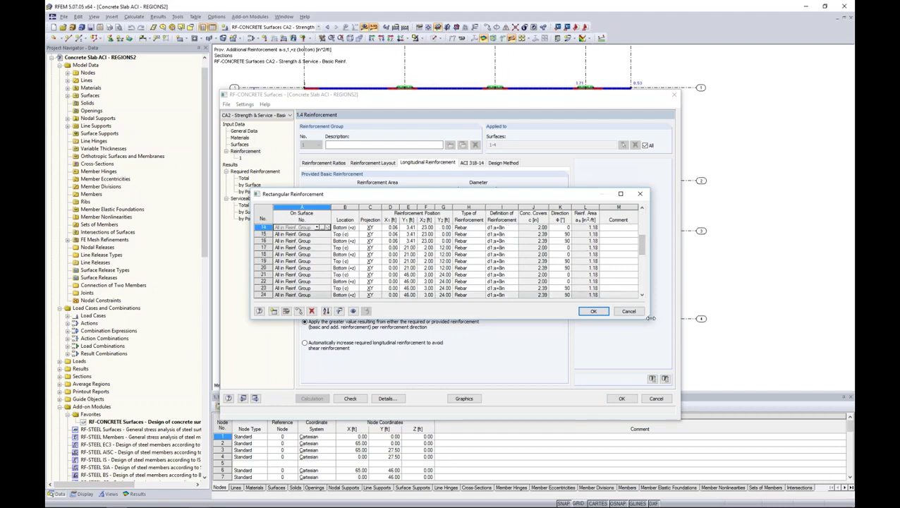
pyautogui.moveTo(640, 243); pyautogui.dragTo(640, 281)
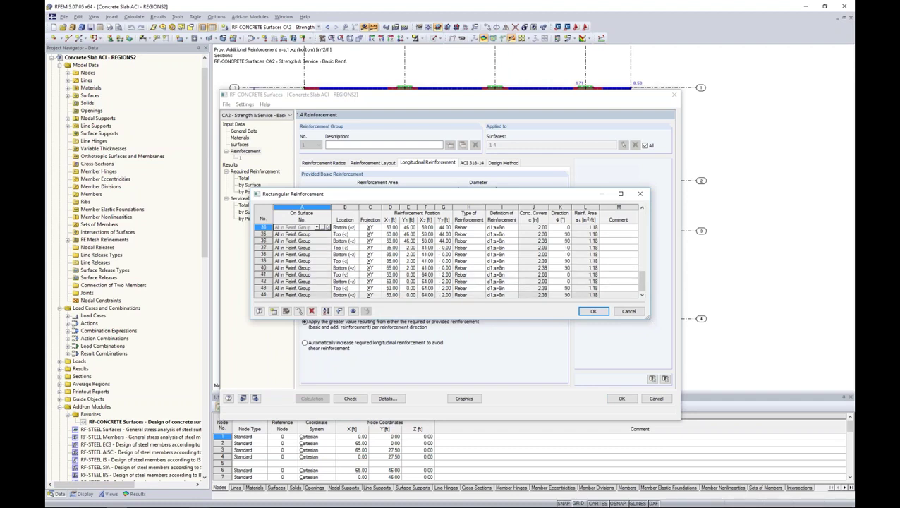
pyautogui.click(590, 313)
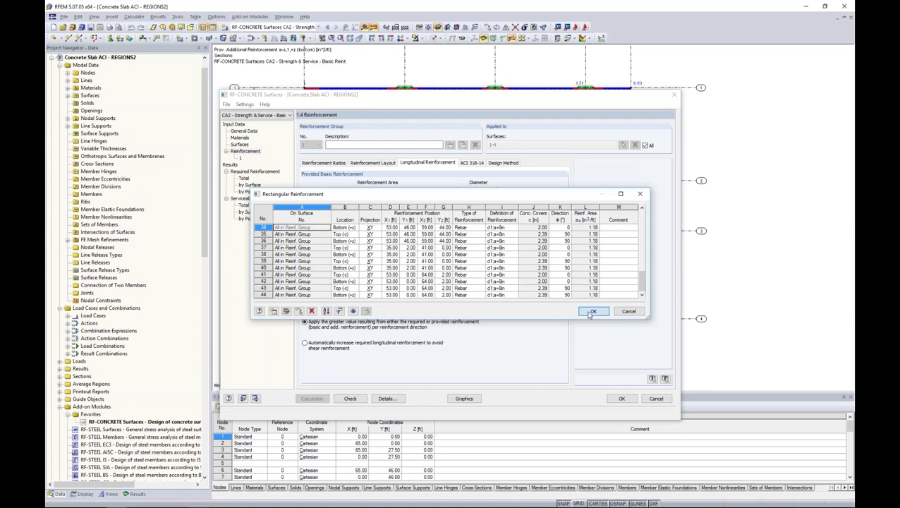
# Step: Close the rectangular reinforcement table and review the total required reinforcement, the serviceability design results and their error messages
pyautogui.click(590, 313)
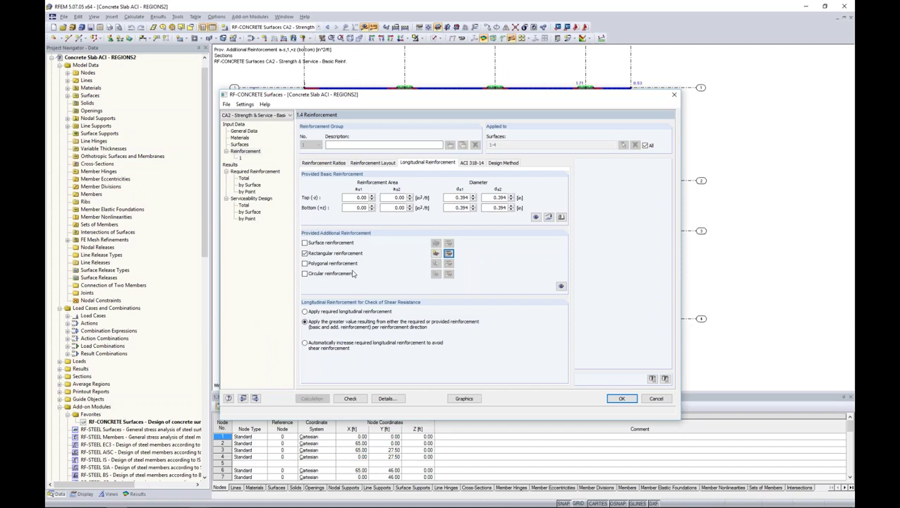
pyautogui.click(243, 177)
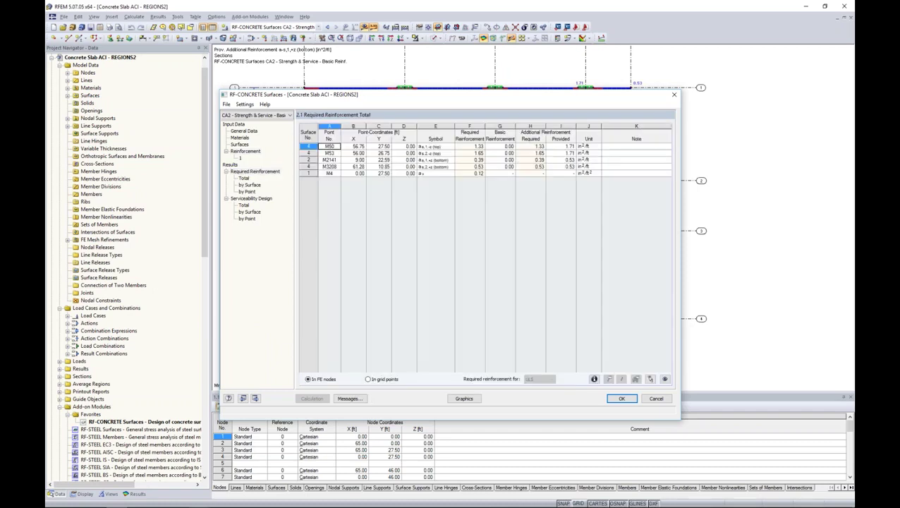
pyautogui.click(243, 205)
pyautogui.click(248, 201)
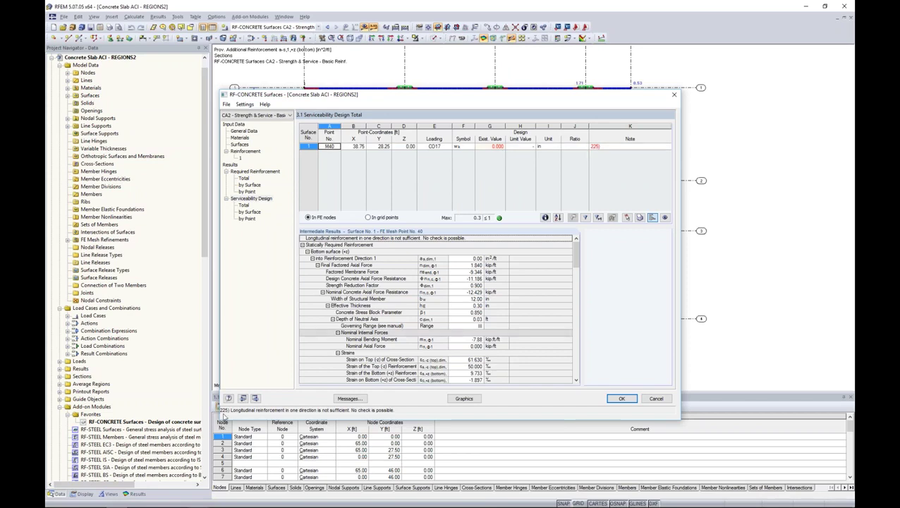
pyautogui.click(349, 398)
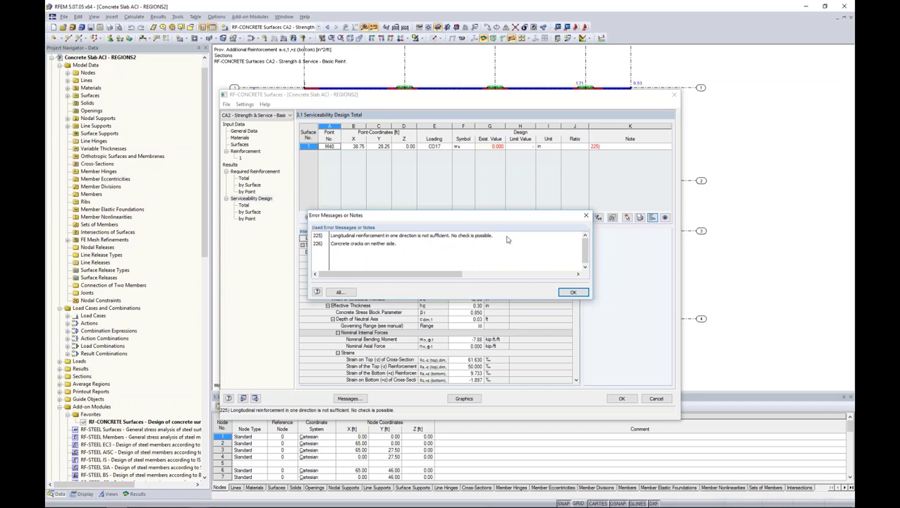
pyautogui.click(574, 292)
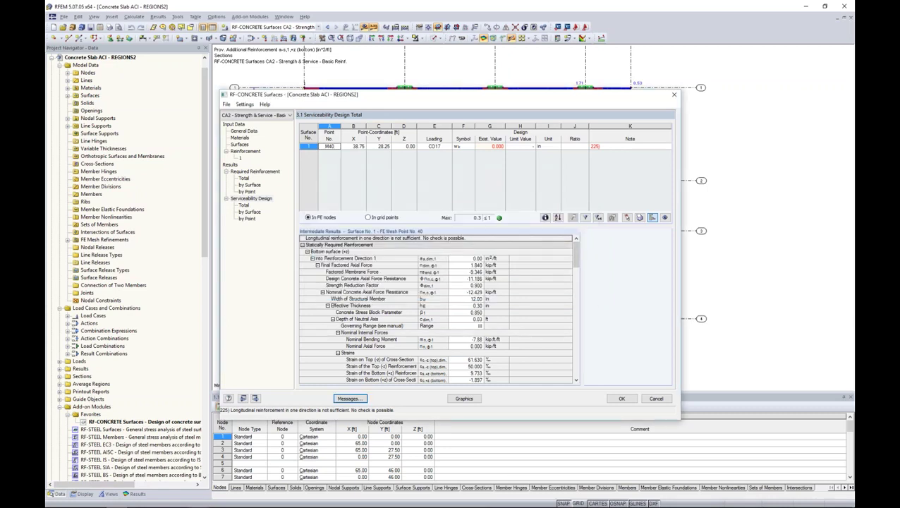
# Step: Display the required reinforcement graphically on the slab and enable a smooth color transition for the result colors
pyautogui.click(464, 398)
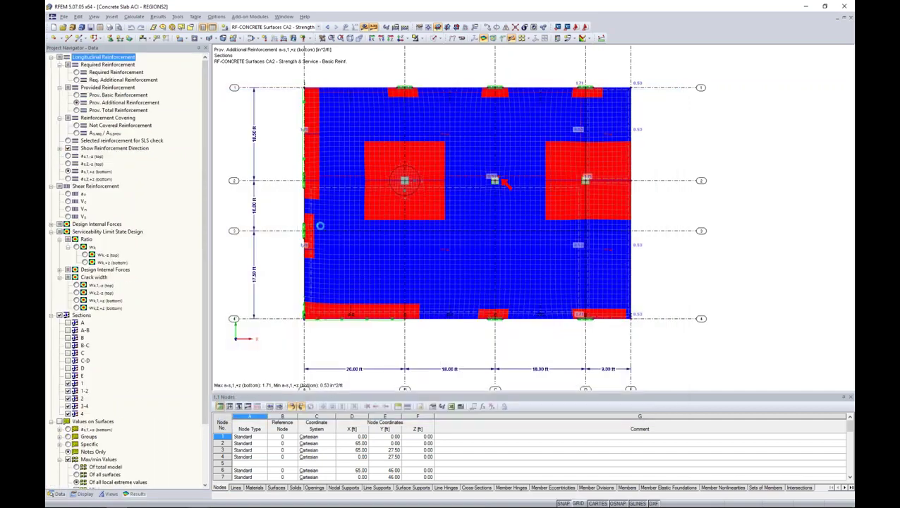
pyautogui.click(77, 72)
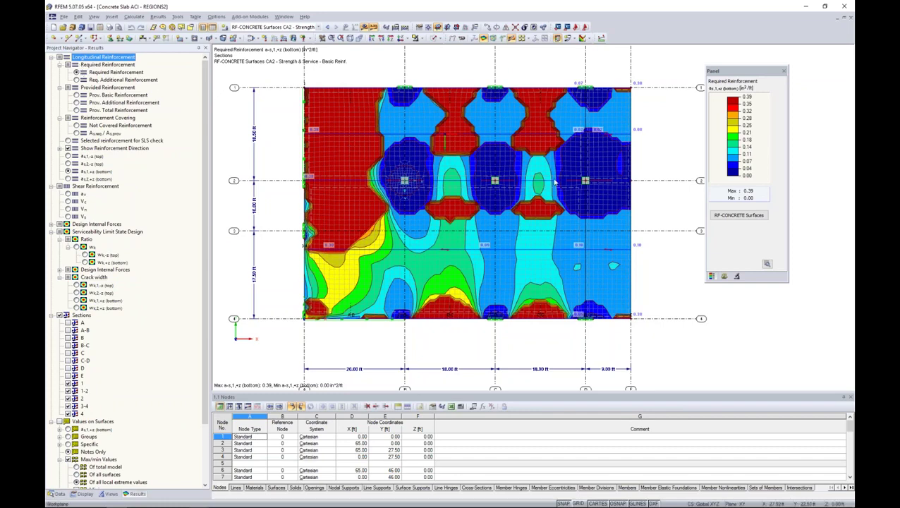
pyautogui.click(767, 264)
pyautogui.click(712, 362)
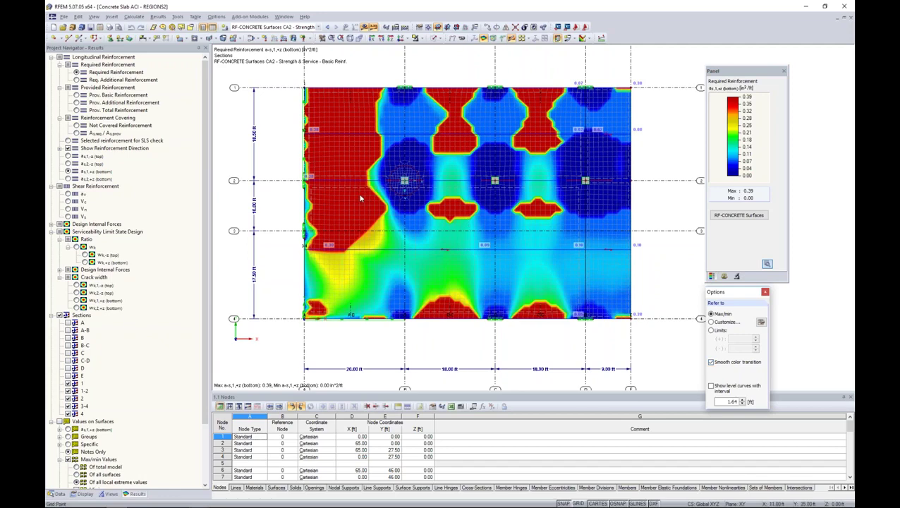
# Step: Examine the not covered top reinforcement in both directions around the middle column
pyautogui.click(68, 156)
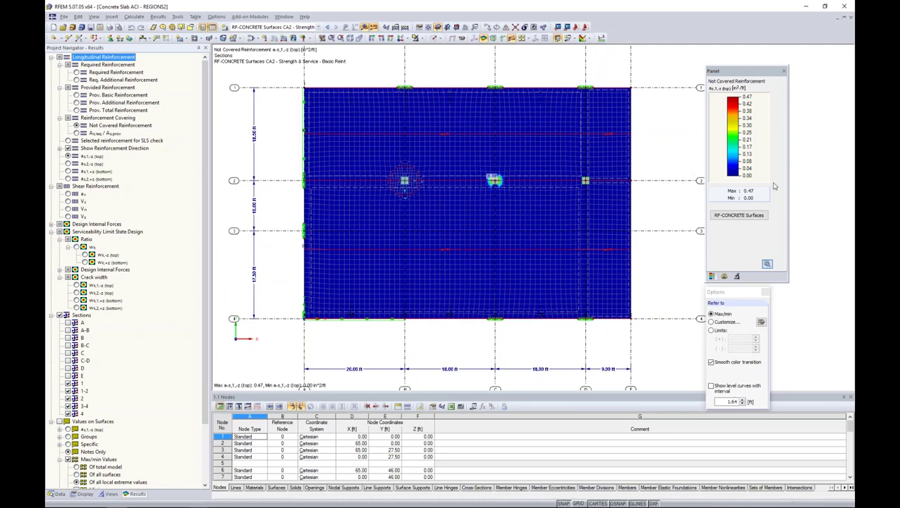
pyautogui.scroll(5, 503, 189)
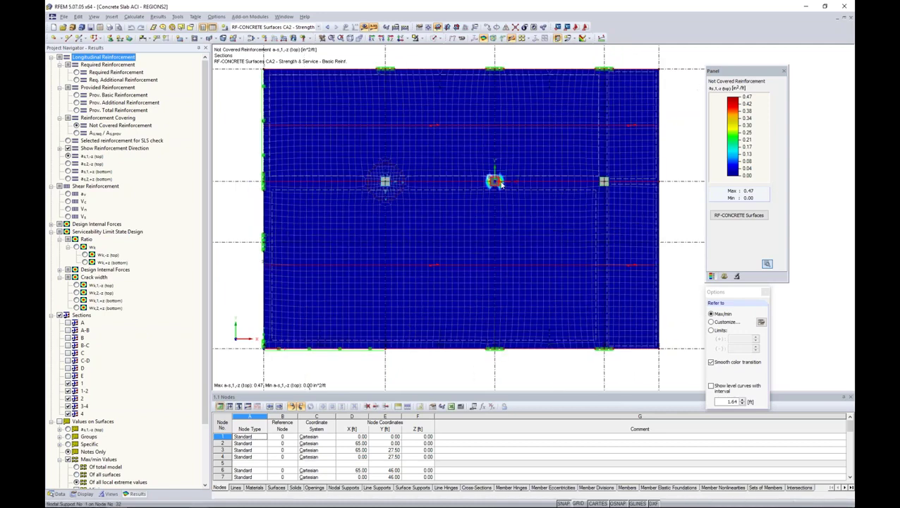
pyautogui.scroll(1, 501, 189)
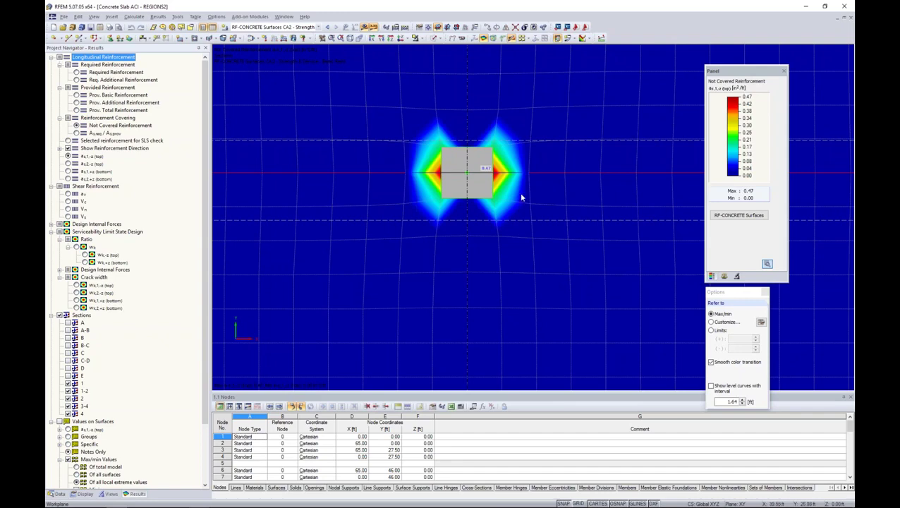
pyautogui.scroll(-5, 522, 198)
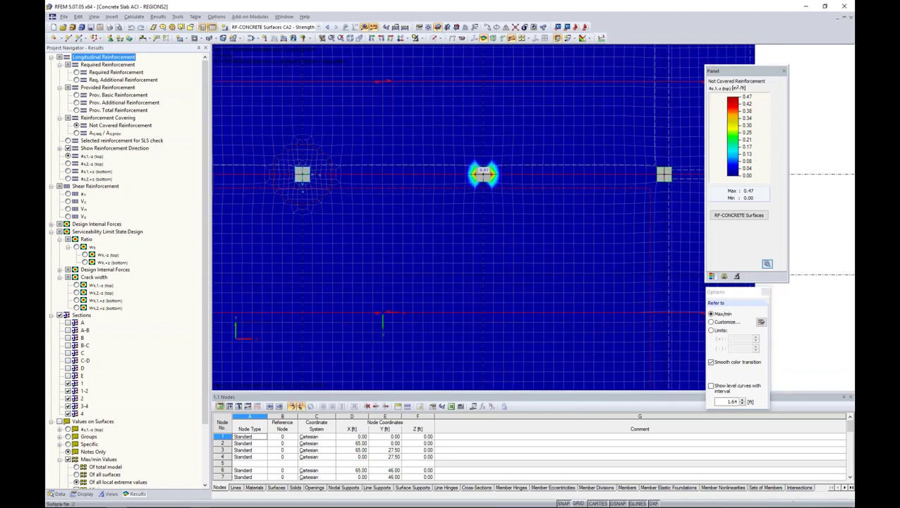
pyautogui.scroll(-2, 525, 199)
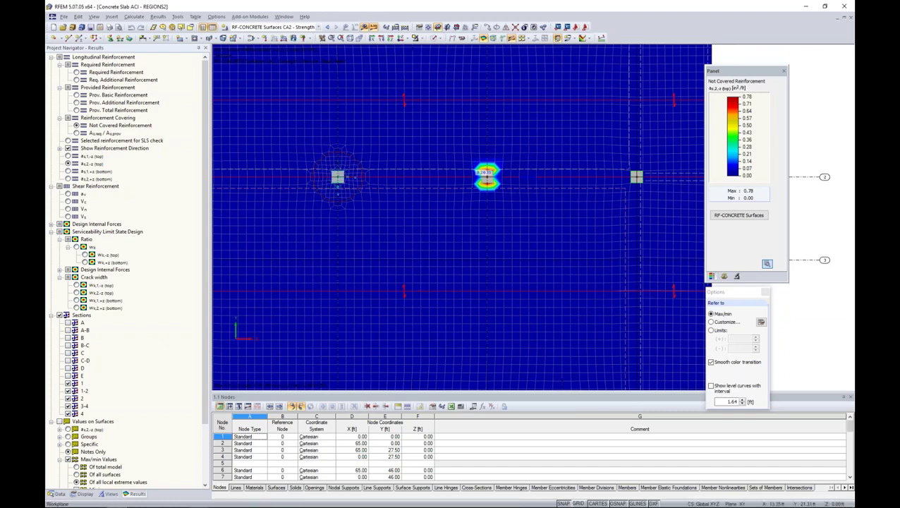
# Step: Check the not covered bottom reinforcement, then compare required to provided reinforcement ratios, including both top directions around the columns
pyautogui.click(67, 172)
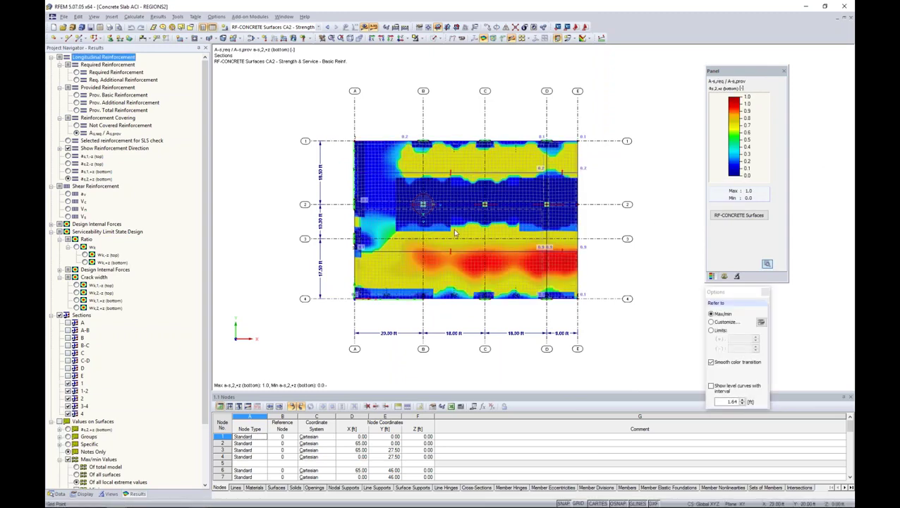
pyautogui.scroll(3, 470, 222)
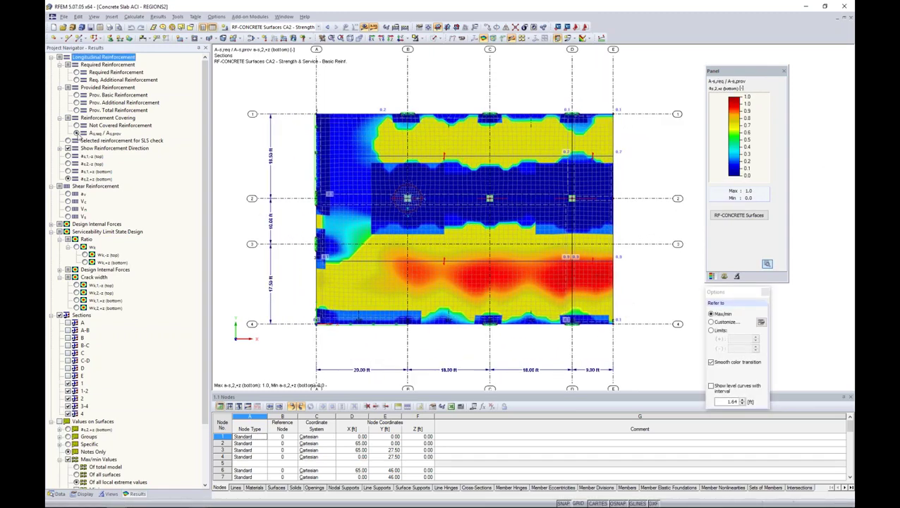
pyautogui.click(69, 156)
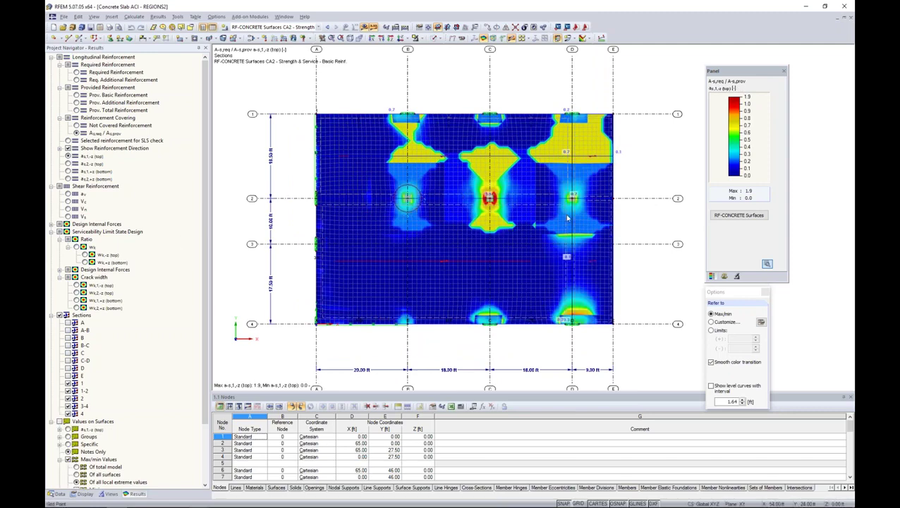
pyautogui.scroll(3, 591, 209)
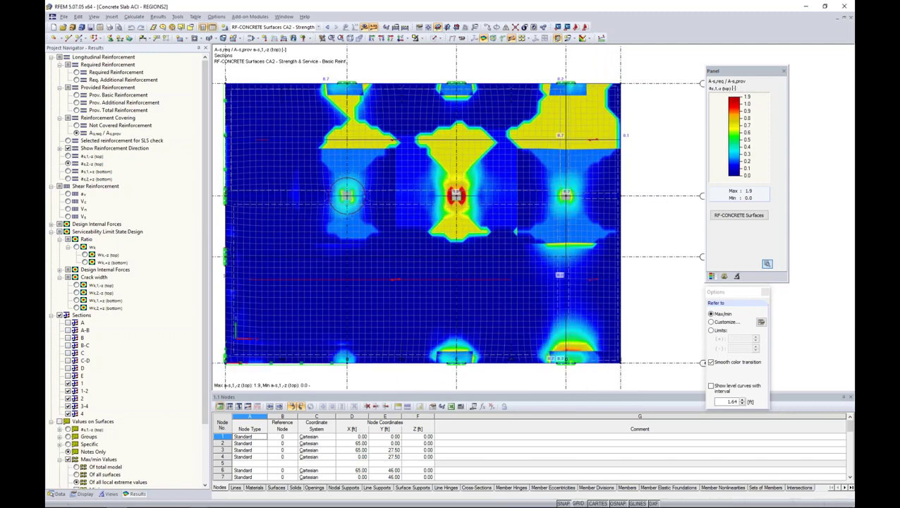
pyautogui.click(66, 163)
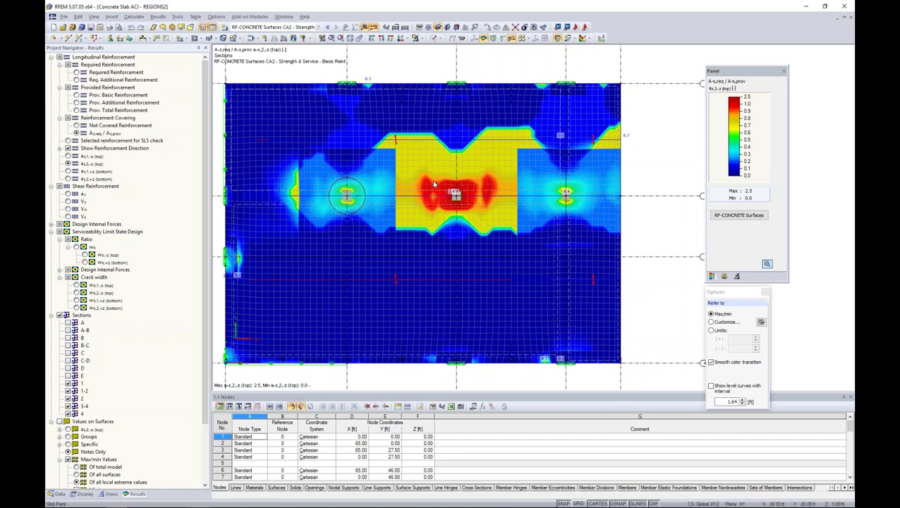
# Step: Reopen the rectangular reinforcement in RF-CONCRETE Surfaces and copy entries 5 to 8 to the middle column, picking the offset between the first two column nodes
pyautogui.click(750, 216)
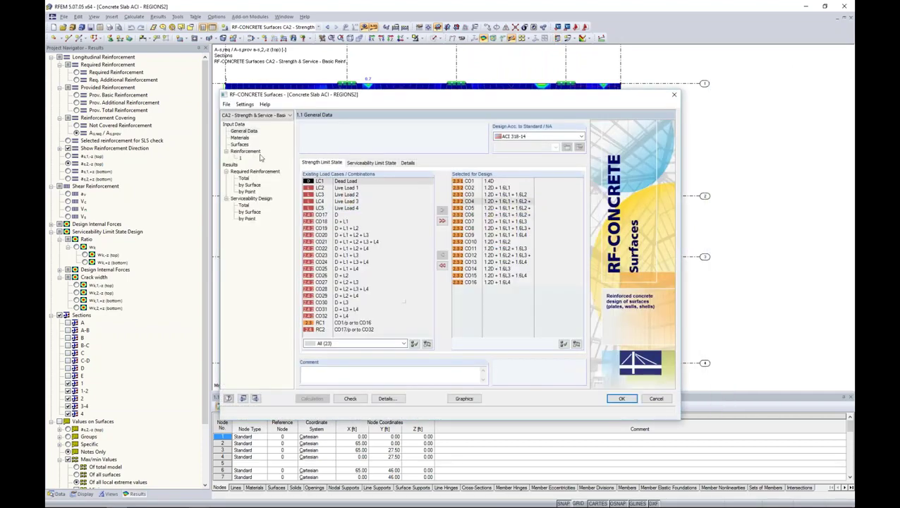
pyautogui.click(254, 151)
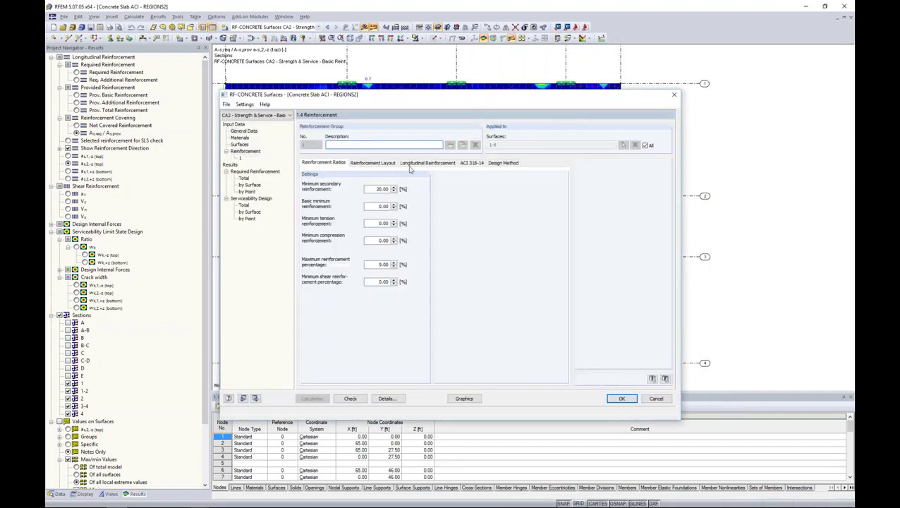
pyautogui.click(415, 165)
pyautogui.click(449, 254)
pyautogui.moveTo(265, 253); pyautogui.dragTo(265, 275)
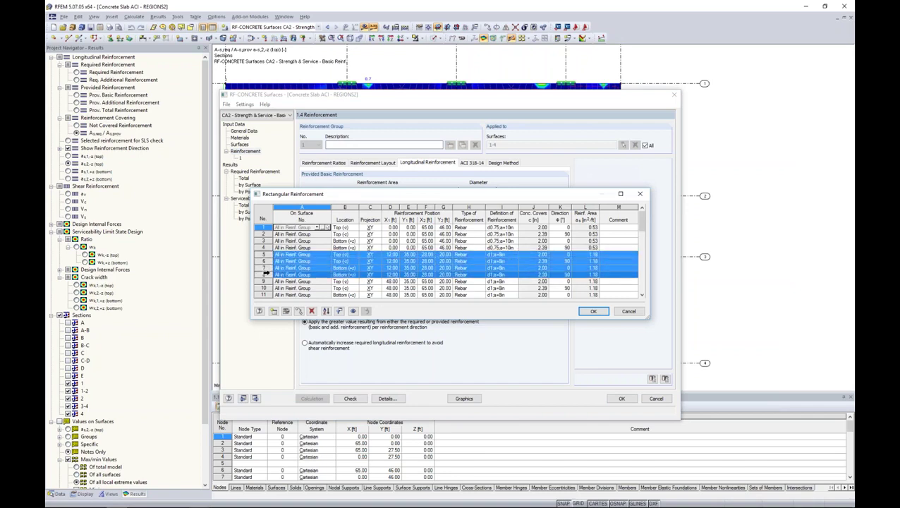
pyautogui.click(299, 312)
pyautogui.click(413, 282)
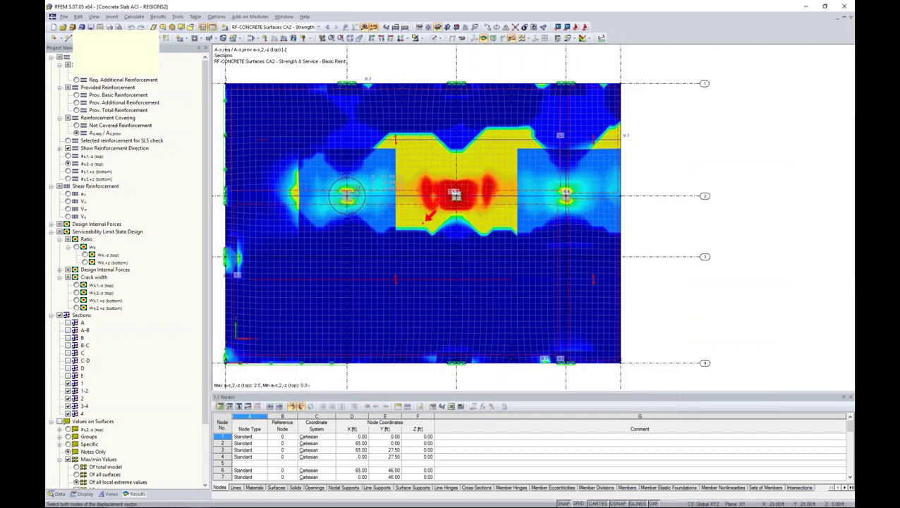
pyautogui.click(456, 193)
pyautogui.click(478, 307)
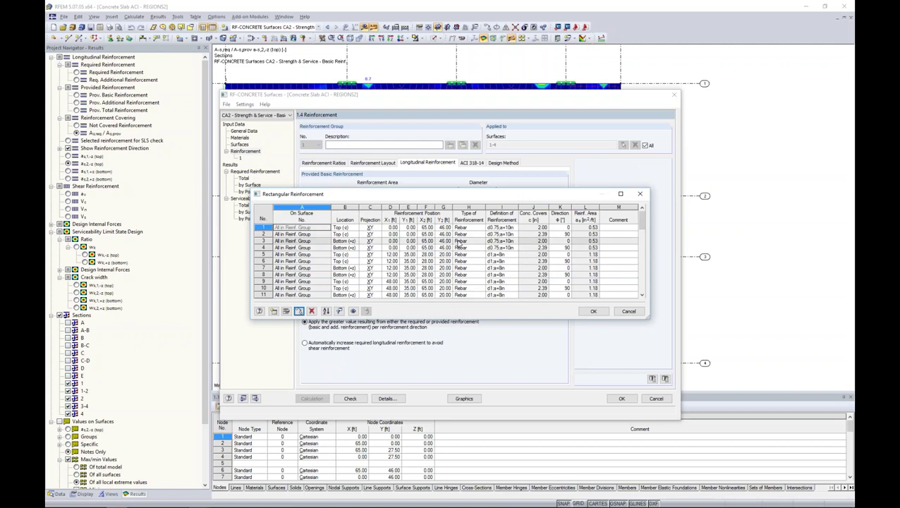
# Step: Preview the provided additional reinforcement on the slab, then accept the rectangular reinforcement table
pyautogui.click(353, 311)
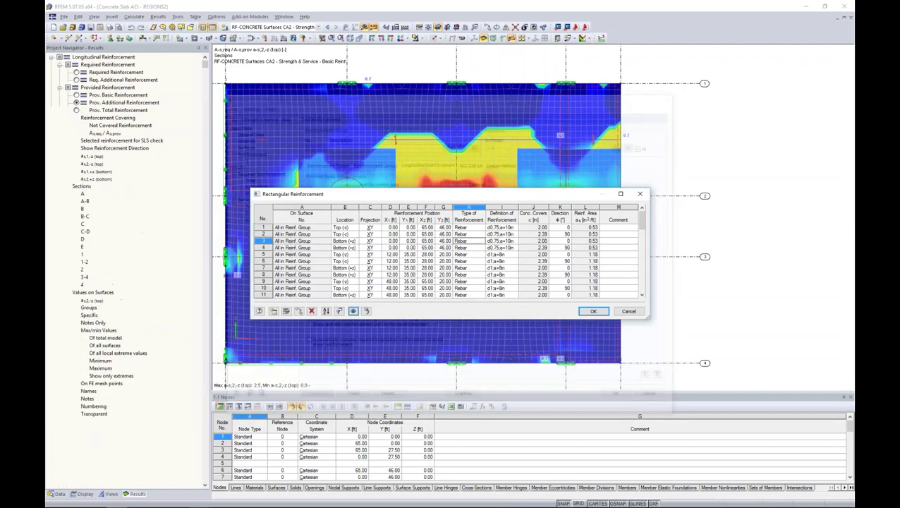
pyautogui.moveTo(433, 204); pyautogui.dragTo(420, 282)
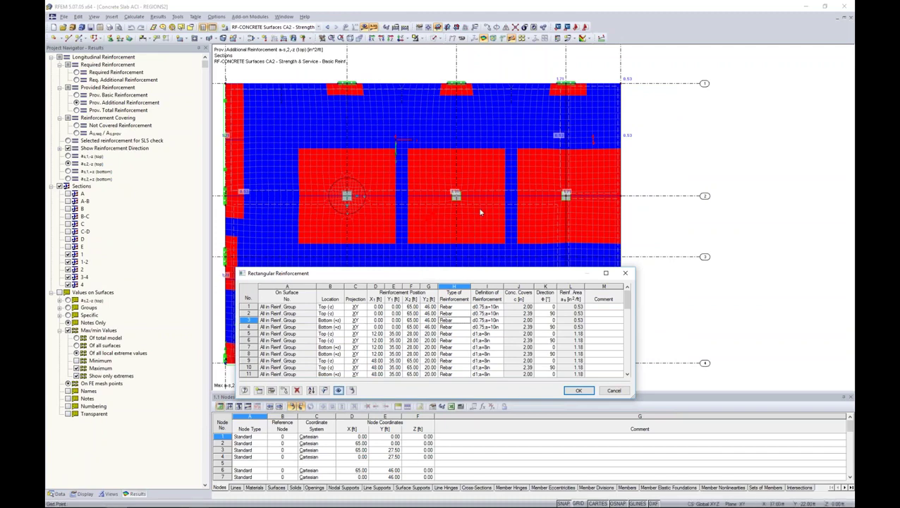
pyautogui.click(577, 391)
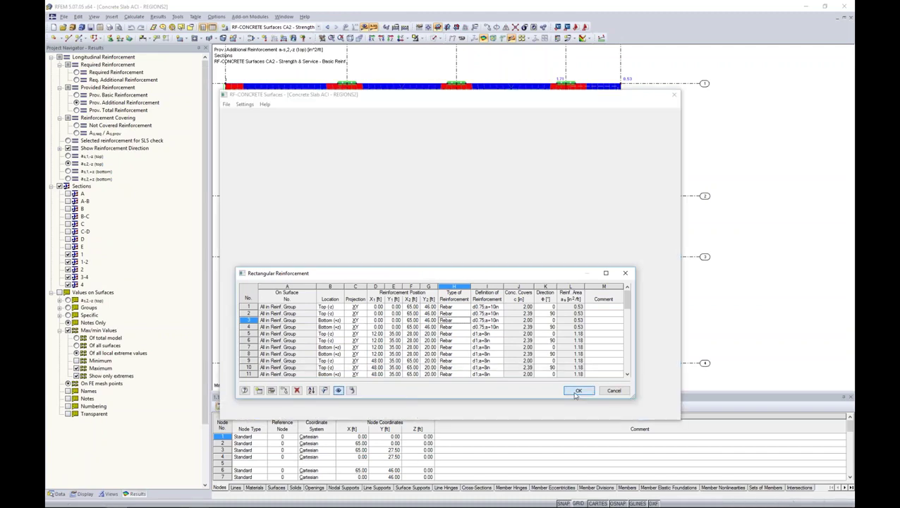
# Step: Recalculate the case with the updated reinforcement and review the serviceability design results in total and by point
pyautogui.click(249, 185)
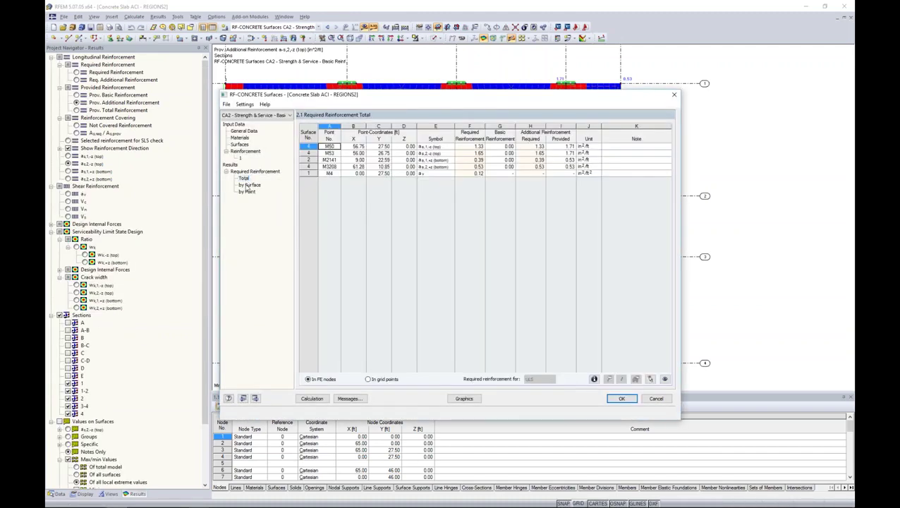
pyautogui.click(247, 192)
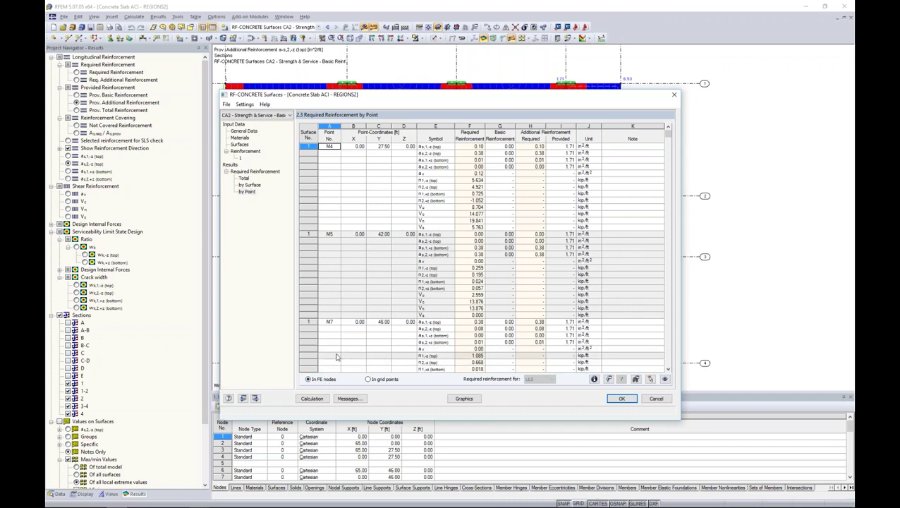
pyautogui.click(319, 401)
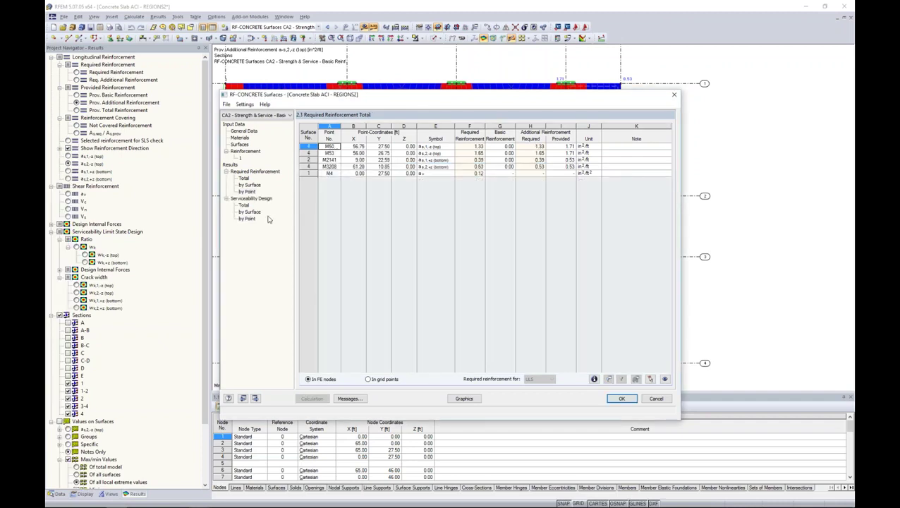
pyautogui.click(258, 205)
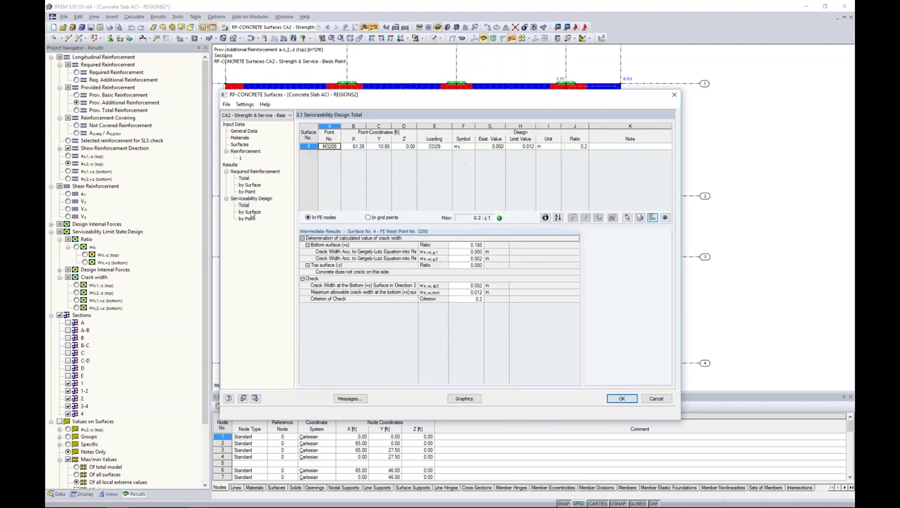
pyautogui.click(248, 218)
pyautogui.moveTo(408, 105); pyautogui.dragTo(398, 303)
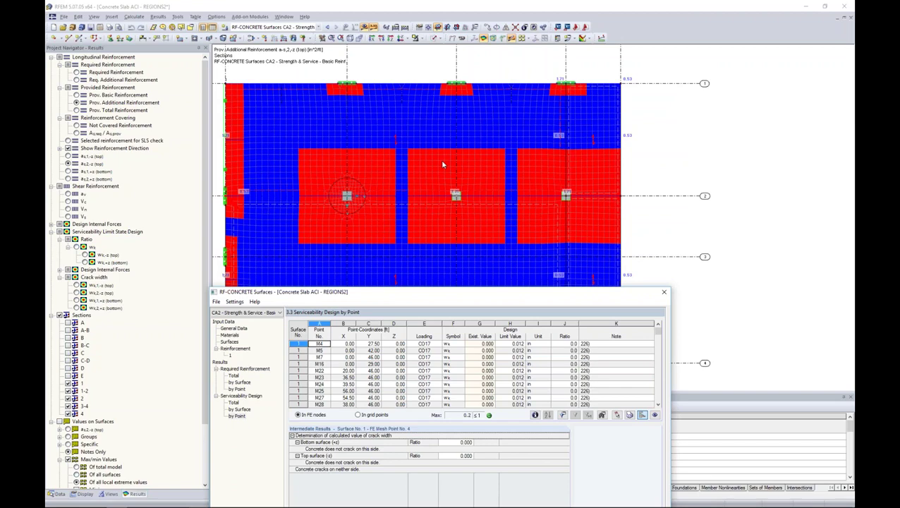
pyautogui.moveTo(415, 296); pyautogui.dragTo(400, 92)
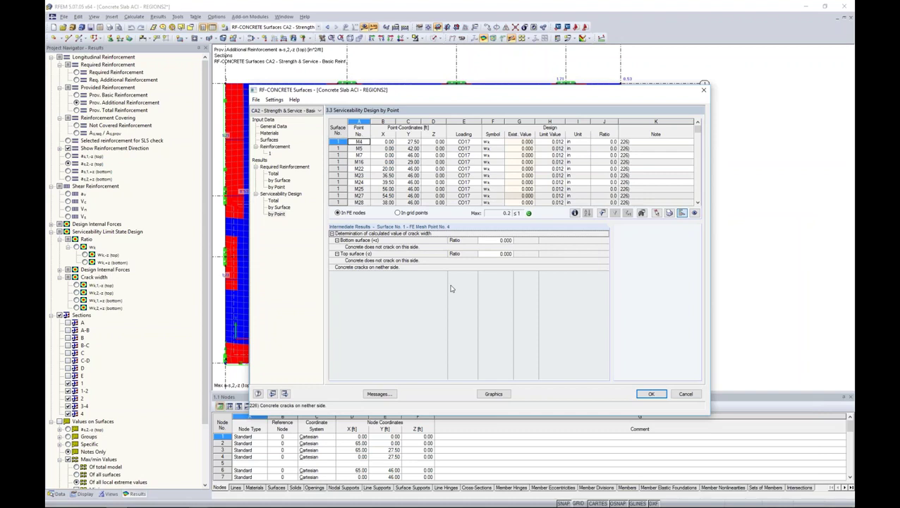
# Step: Return to the general data and copy the CA2 design case to a new case 3 described as Deflect
pyautogui.click(273, 126)
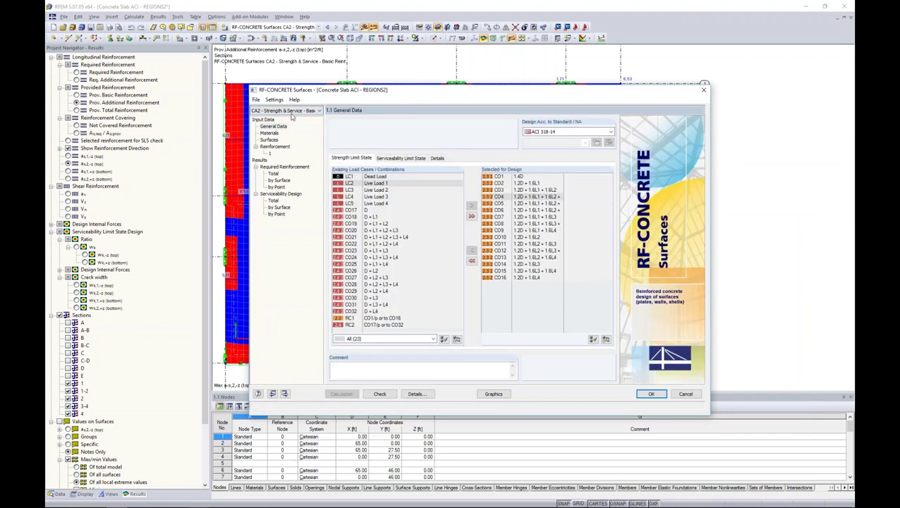
pyautogui.click(256, 100)
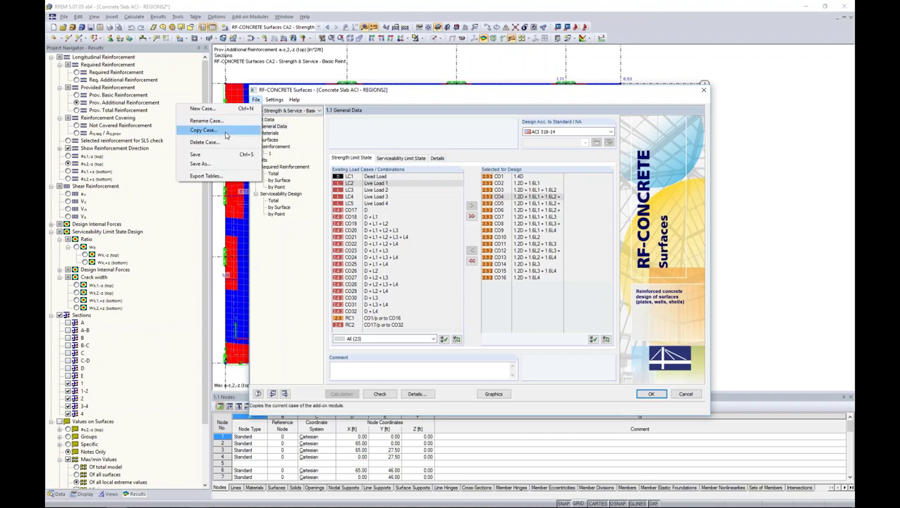
pyautogui.click(204, 130)
pyautogui.write('Deflec')
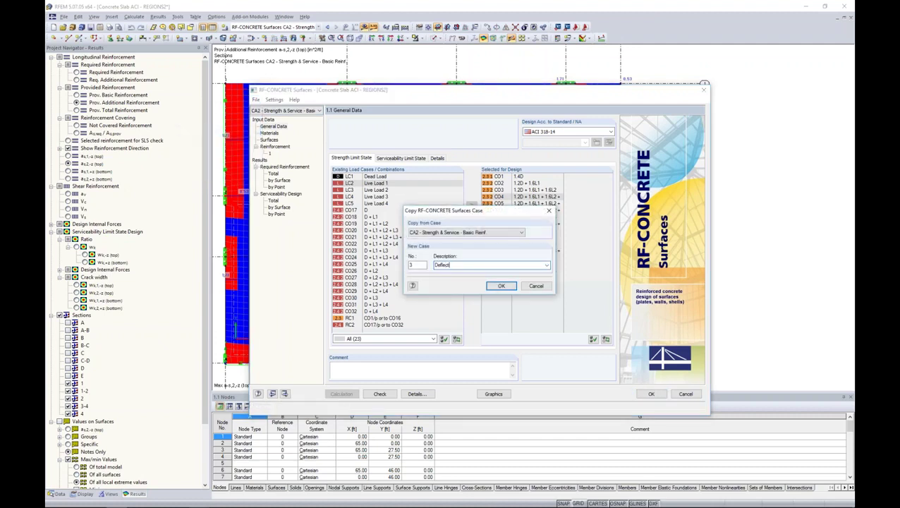
pyautogui.write('t')
pyautogui.click(498, 285)
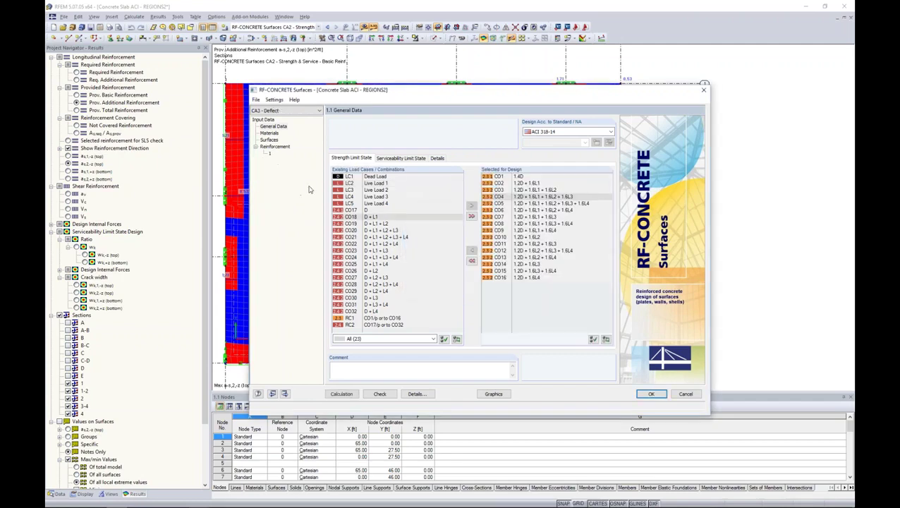
# Step: In the analytical serviceability settings, enable deflection design with RF-CONCRETE Deflect, considering long-term deflection over 60 months and tension stiffening
pyautogui.click(393, 158)
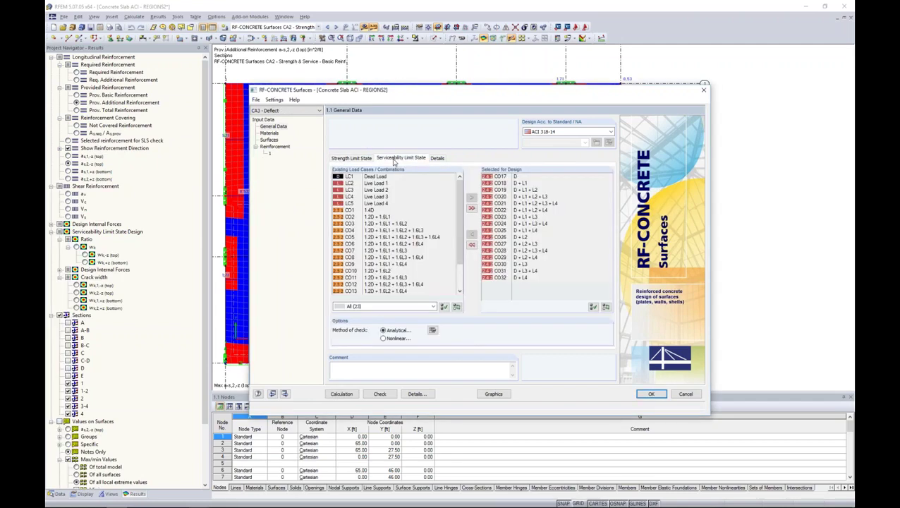
pyautogui.click(362, 160)
pyautogui.click(394, 159)
pyautogui.click(433, 330)
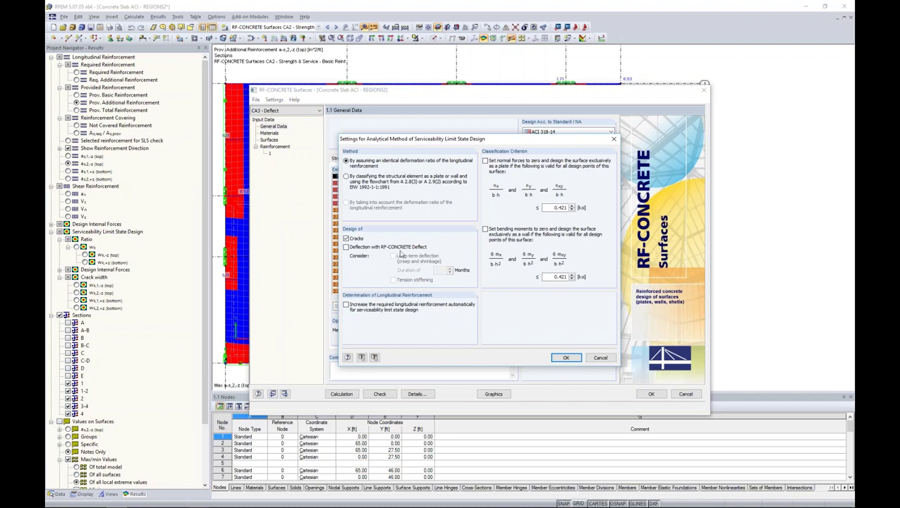
pyautogui.click(346, 247)
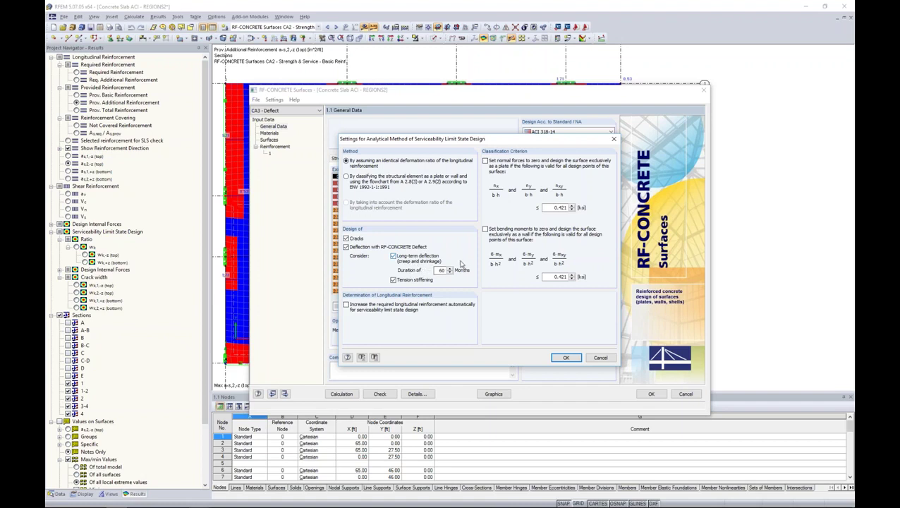
pyautogui.hotkey('alt', 'Tab')
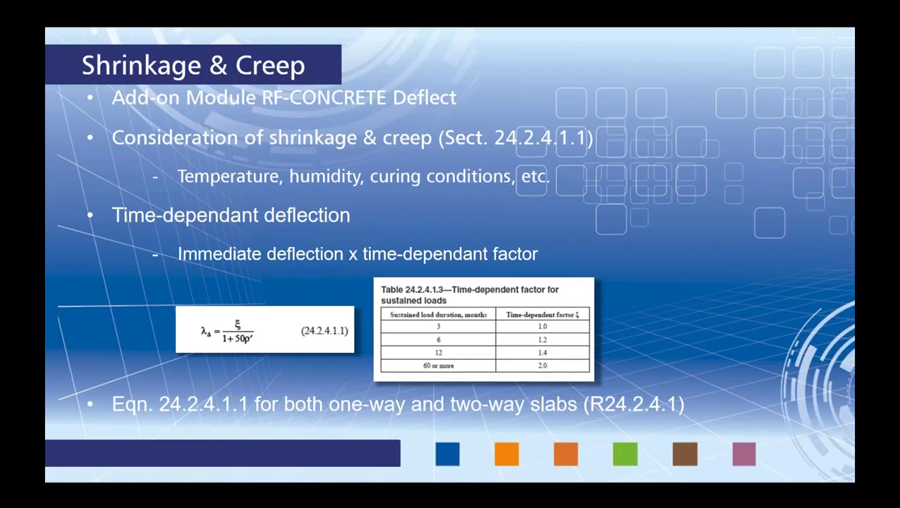
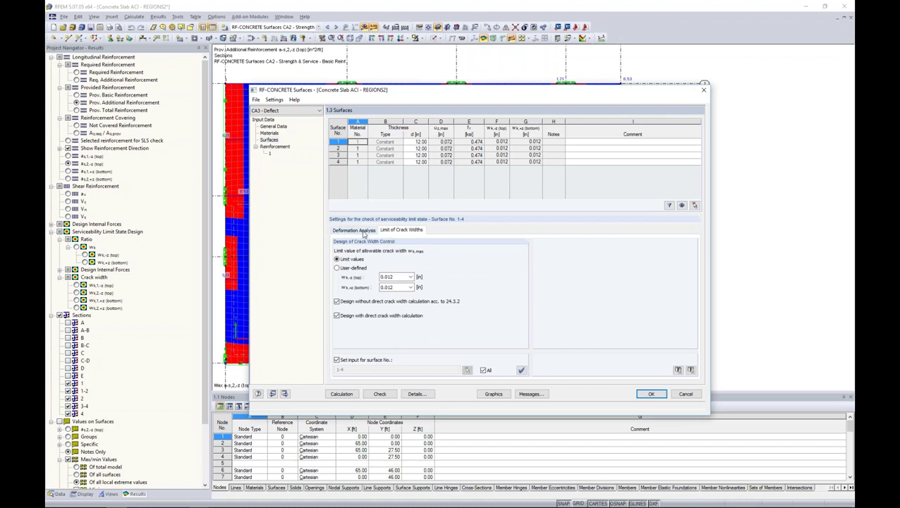
# Step: In the surfaces' deformation analysis settings, stop applying one input to all surfaces, then go through surfaces 2 to 4 and look at the slab model
pyautogui.click(365, 233)
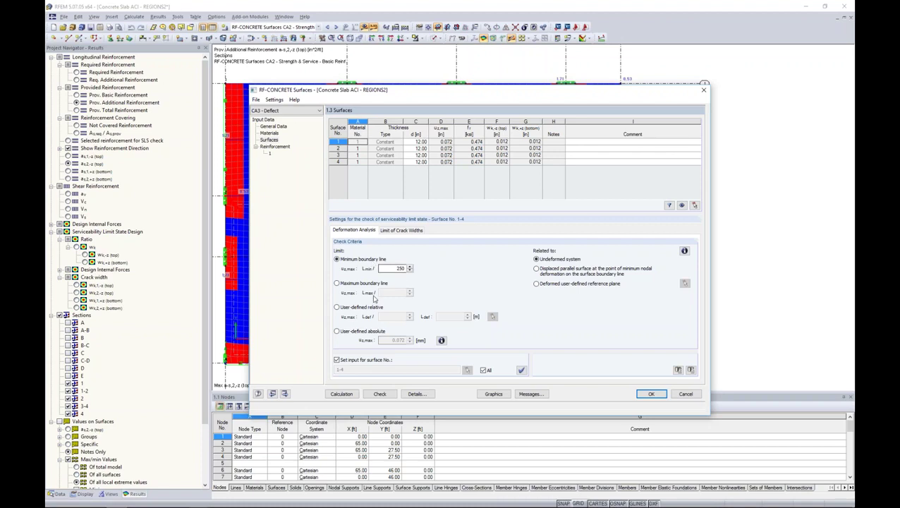
pyautogui.click(337, 360)
pyautogui.click(418, 148)
pyautogui.press('Down')
pyautogui.press('Down')
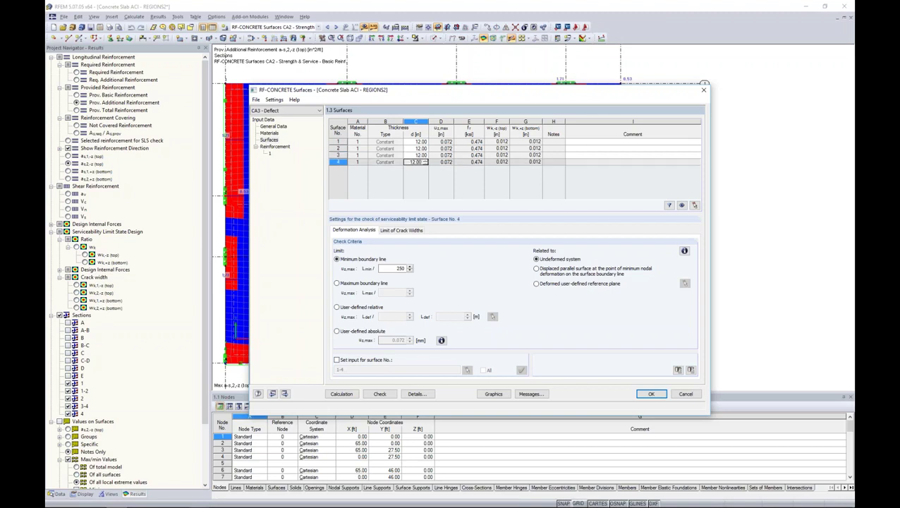
pyautogui.moveTo(430, 99); pyautogui.dragTo(413, 290)
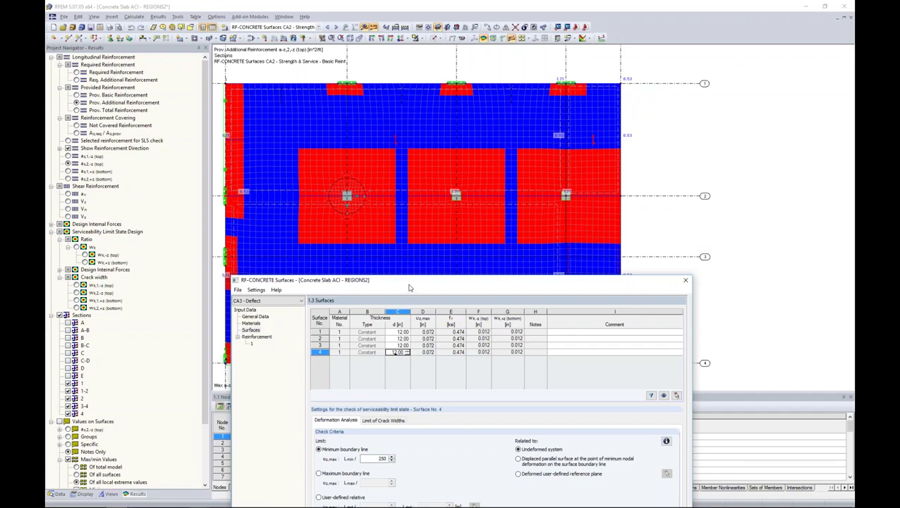
pyautogui.moveTo(410, 285); pyautogui.dragTo(427, 109)
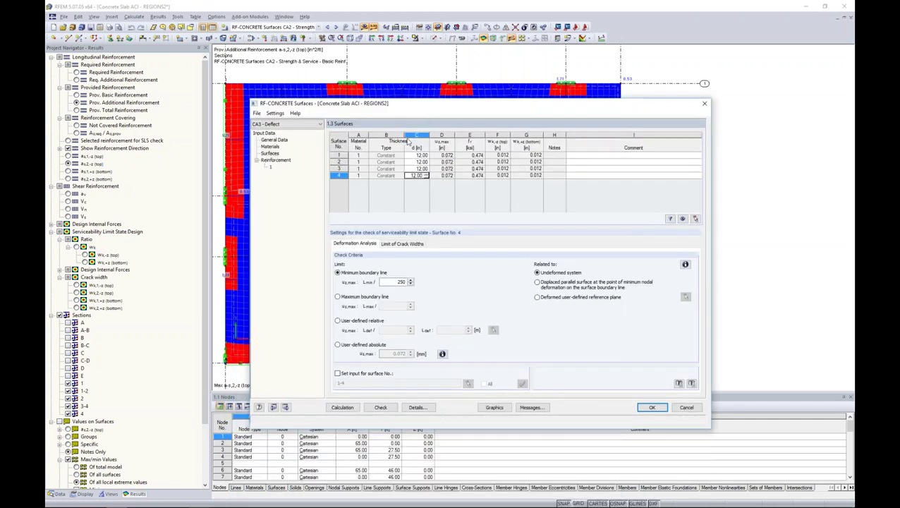
# Step: Give surface 1 a user-defined relative deflection limit of L/240, picking an 18.50 ft reference length between two nodes
pyautogui.click(390, 156)
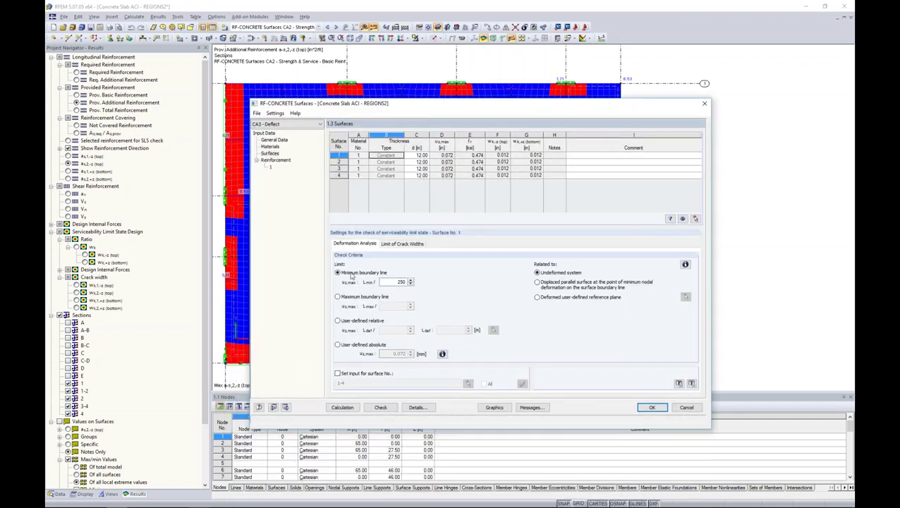
pyautogui.click(337, 321)
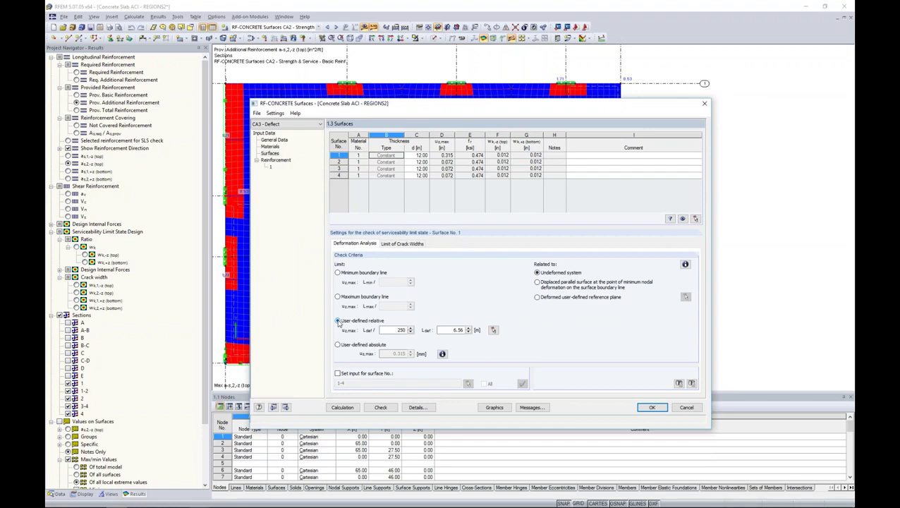
pyautogui.doubleClick(400, 330)
pyautogui.write('2')
pyautogui.click(493, 330)
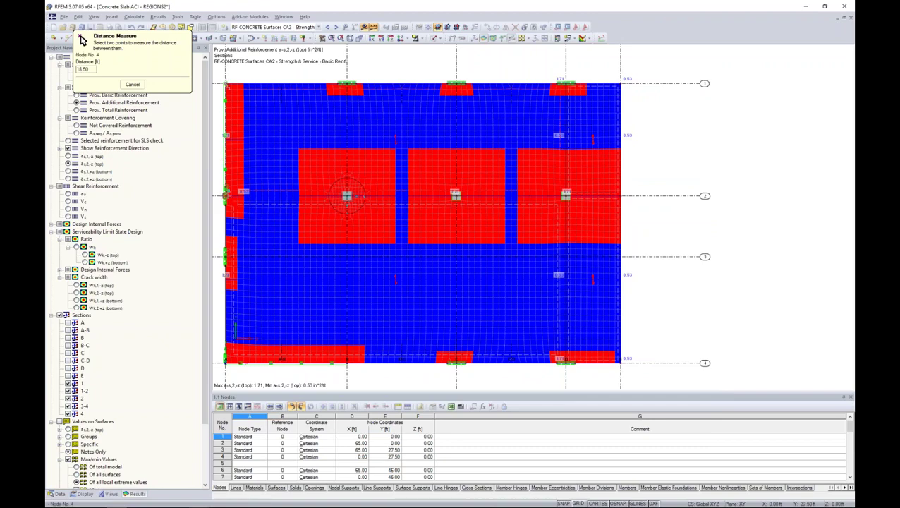
pyautogui.click(346, 196)
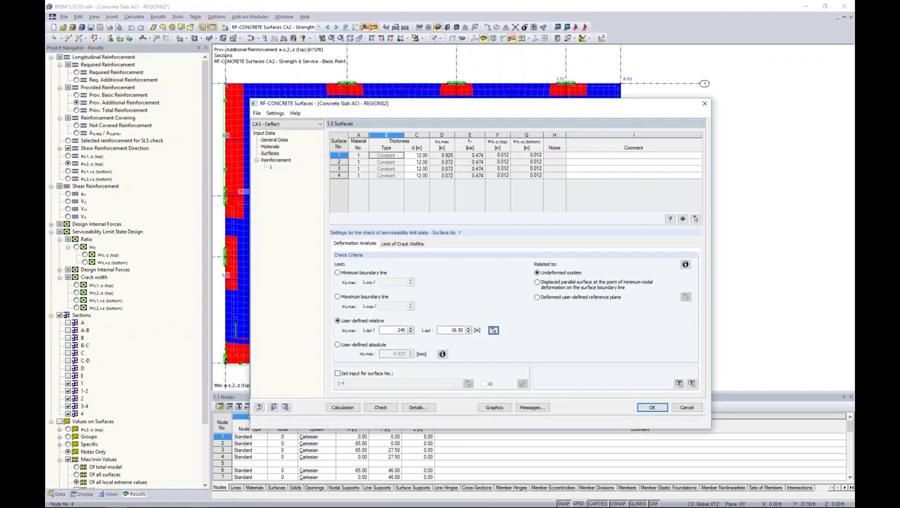
pyautogui.click(446, 330)
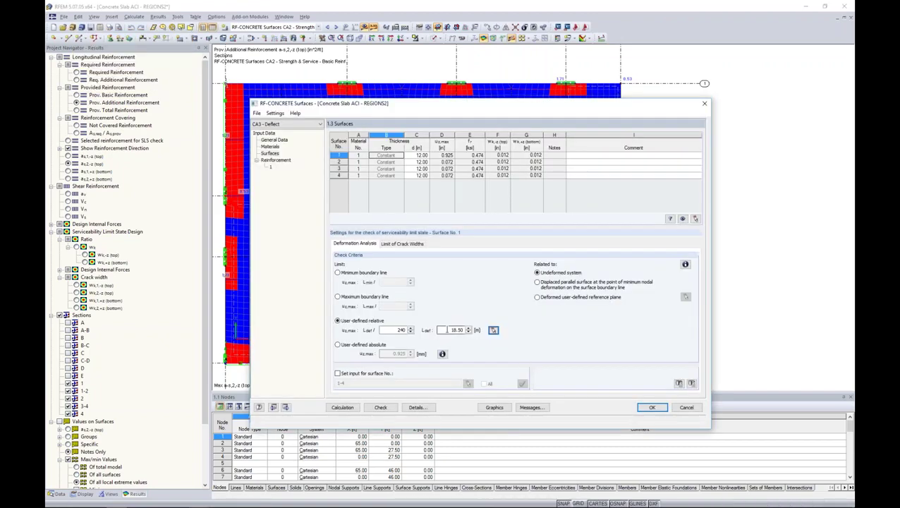
# Step: Give surface 2 a user-defined relative deflection limit of L/240, picking a 27.50 ft reference length along the slab's left edge
pyautogui.click(418, 161)
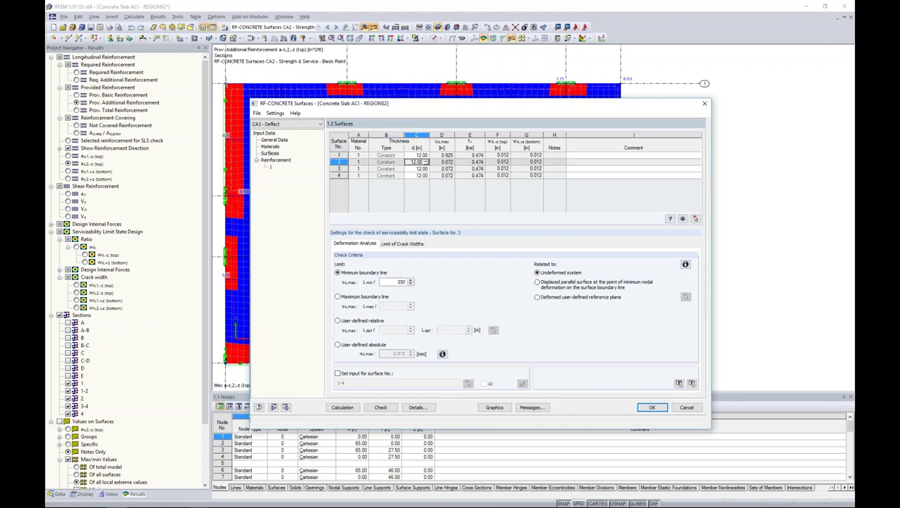
pyautogui.click(337, 320)
pyautogui.doubleClick(414, 329)
pyautogui.write('24')
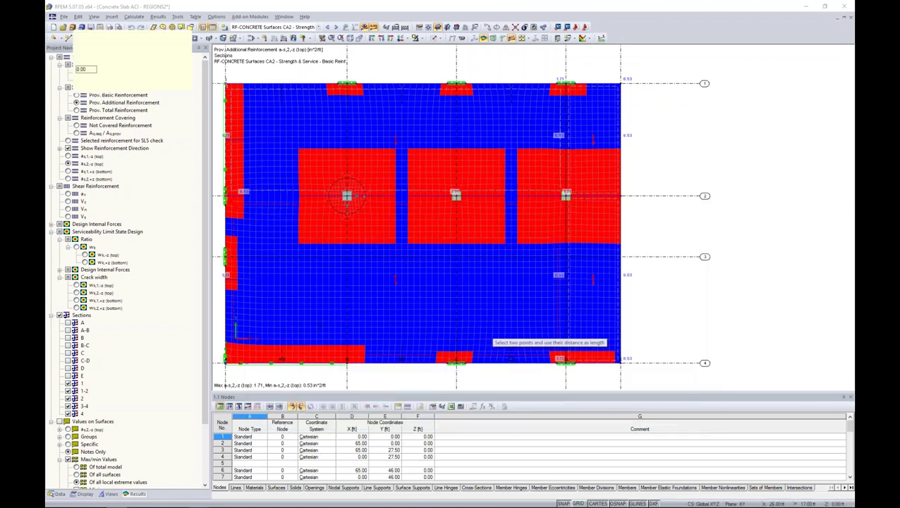
pyautogui.click(493, 329)
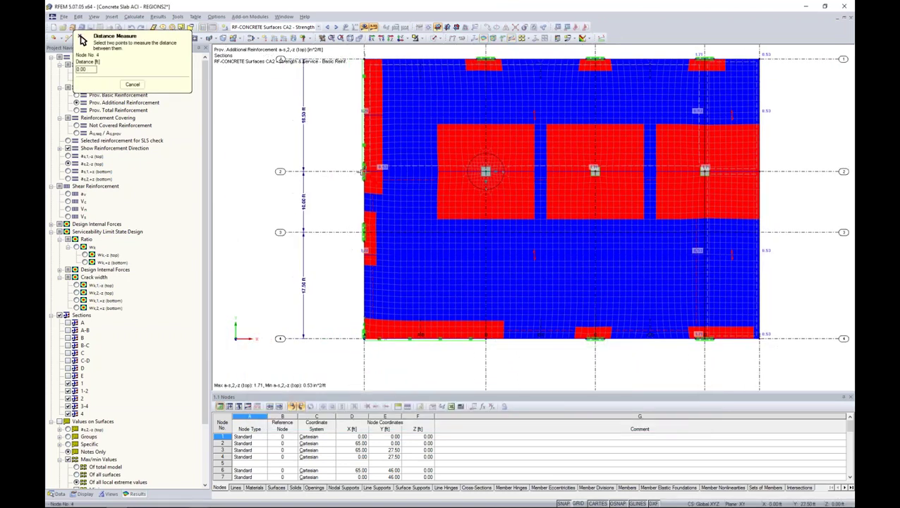
pyautogui.click(364, 338)
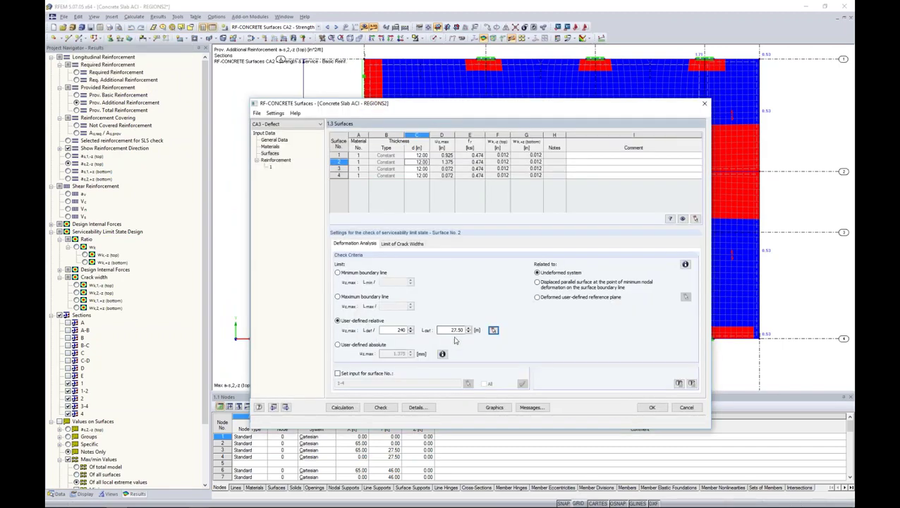
pyautogui.moveTo(453, 112); pyautogui.dragTo(544, 104)
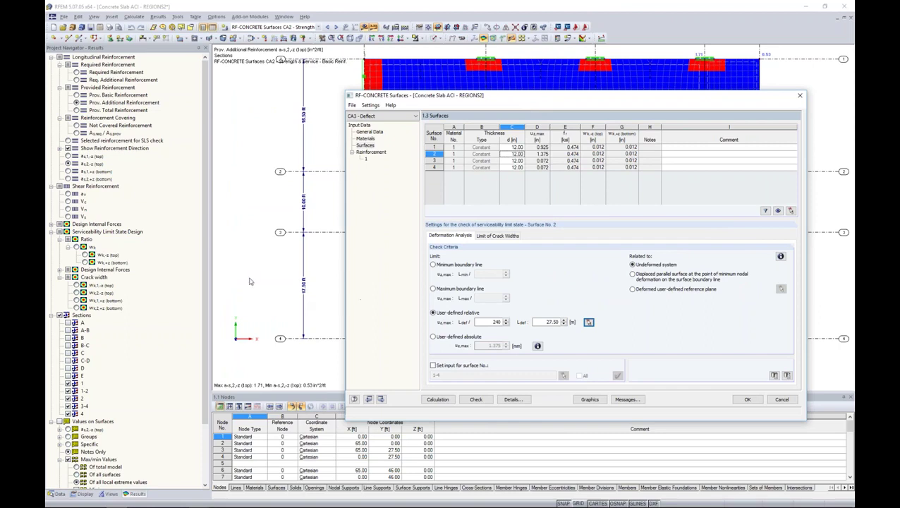
pyautogui.moveTo(506, 97); pyautogui.dragTo(417, 89)
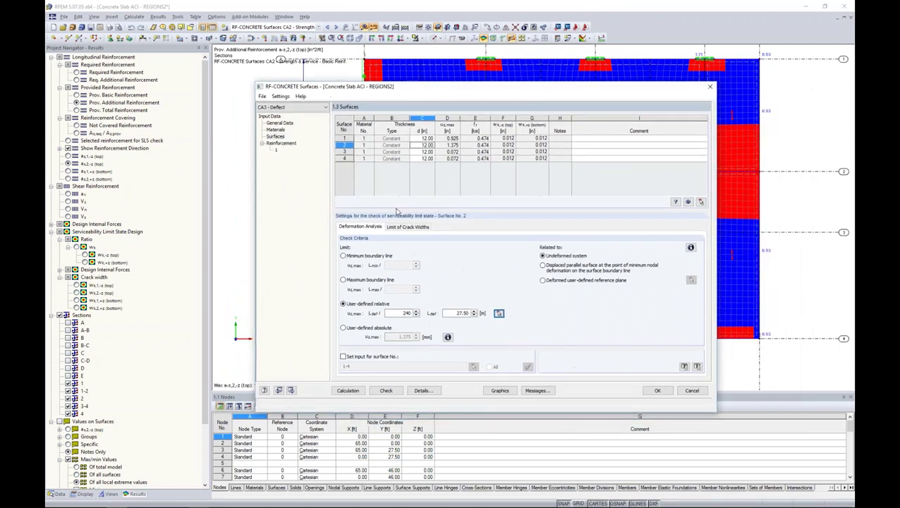
# Step: Give surface 3 a user-defined relative deflection limit of L/125, picking its reference length at the slab's upper right corner
pyautogui.click(391, 152)
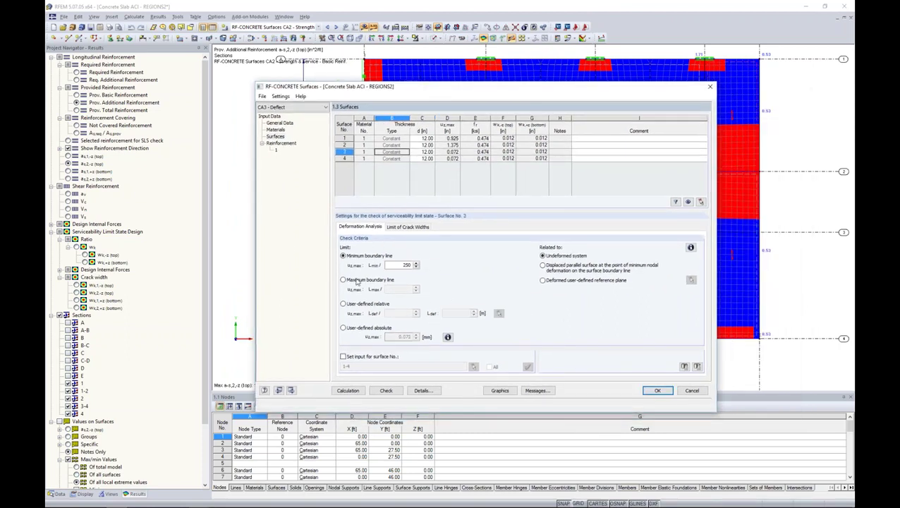
pyautogui.click(343, 304)
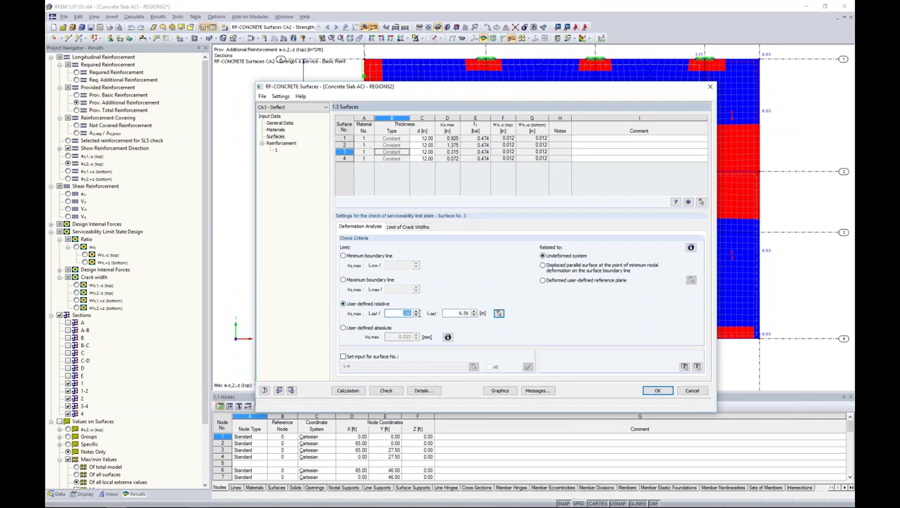
pyautogui.write('125')
pyautogui.click(499, 312)
pyautogui.moveTo(645, 145); pyautogui.dragTo(497, 206, button='middle')
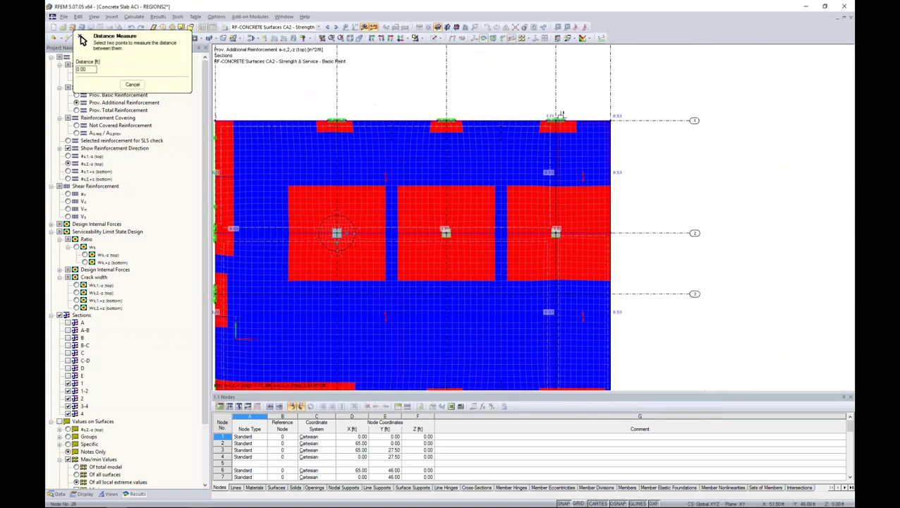
pyautogui.click(613, 121)
# Step: Give surface 4 a user-defined relative deflection limit of L/125 with a reference length of 9.00
pyautogui.click(389, 158)
pyautogui.click(344, 304)
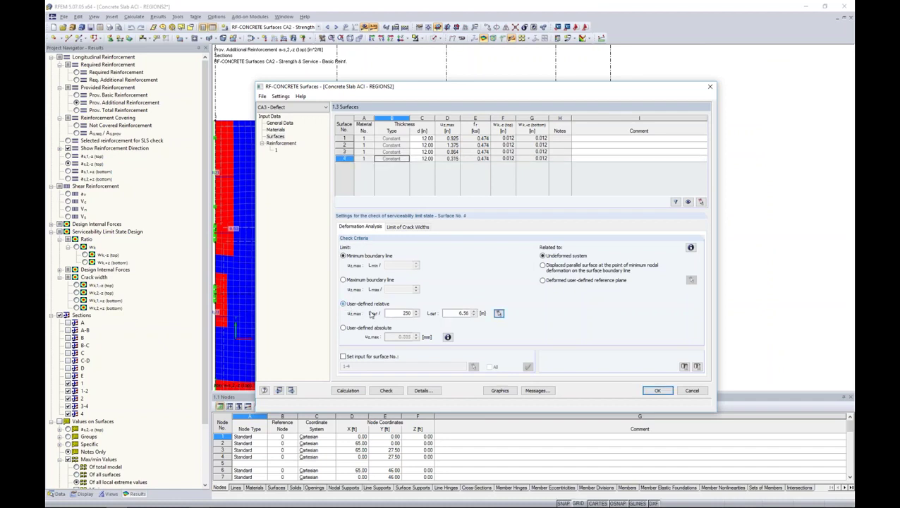
pyautogui.write('125')
pyautogui.doubleClick(454, 313)
pyautogui.write('9.0')
# Step: Examine the information diagrams explaining the displaced parallel surface and the deformed user-defined reference plane
pyautogui.click(691, 248)
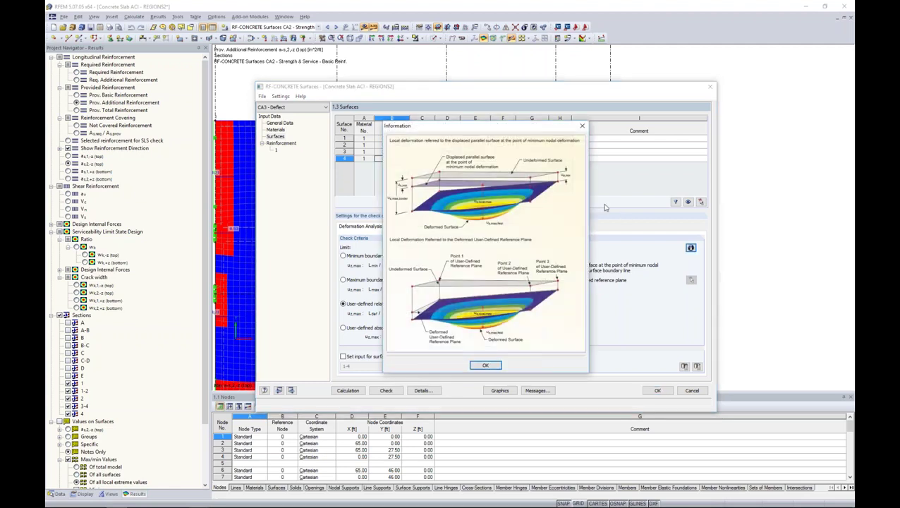
pyautogui.moveTo(472, 129); pyautogui.dragTo(367, 146)
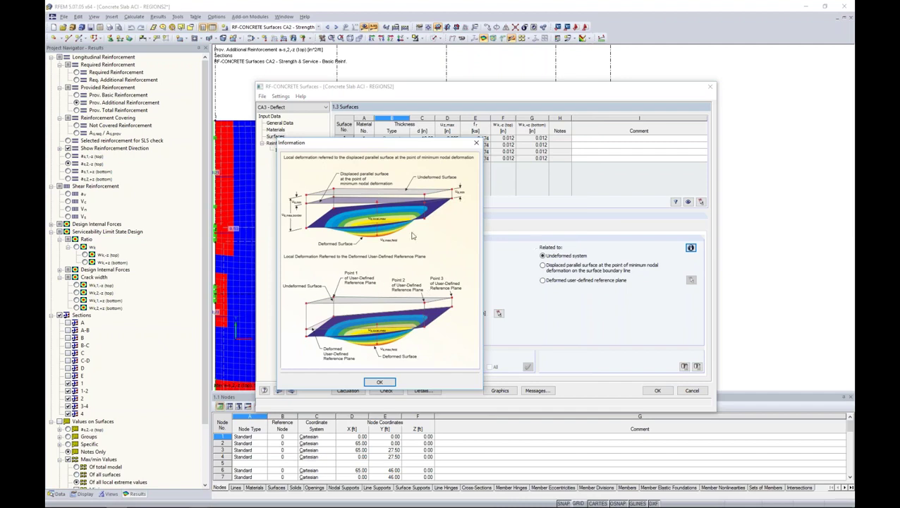
pyautogui.click(476, 143)
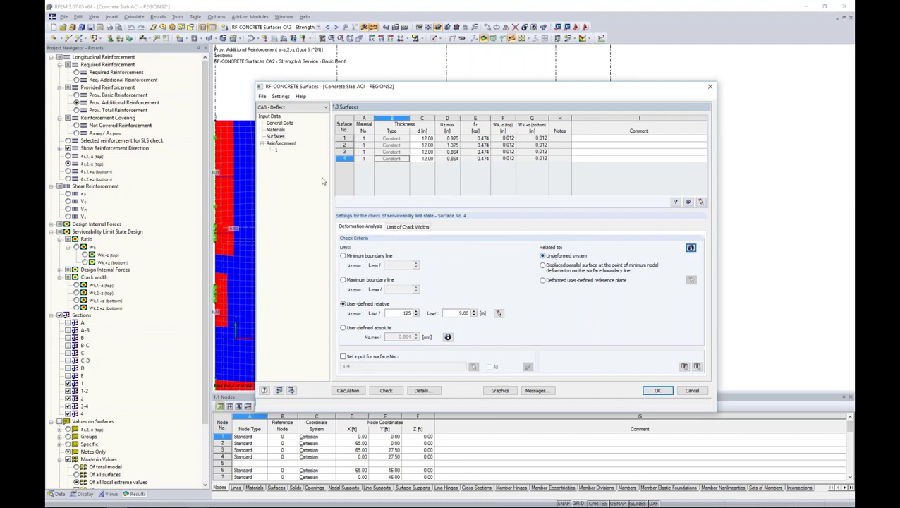
# Step: Check the longitudinal reinforcement settings of the Deflect case, then accept the module input and show the model's data tree
pyautogui.click(291, 144)
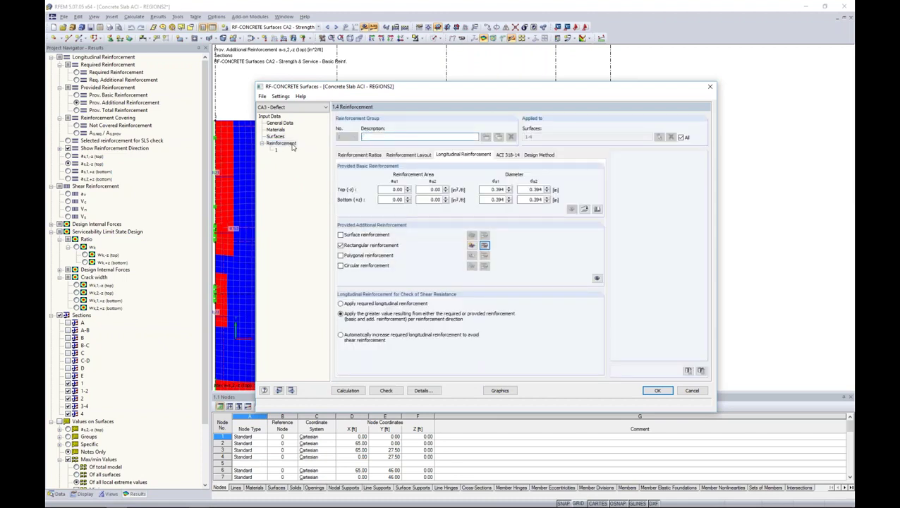
pyautogui.moveTo(459, 91)
pyautogui.mouseDown()
pyautogui.moveTo(480, 279)
pyautogui.moveTo(538, 79)
pyautogui.moveTo(526, 65)
pyautogui.moveTo(457, 79)
pyautogui.mouseUp()
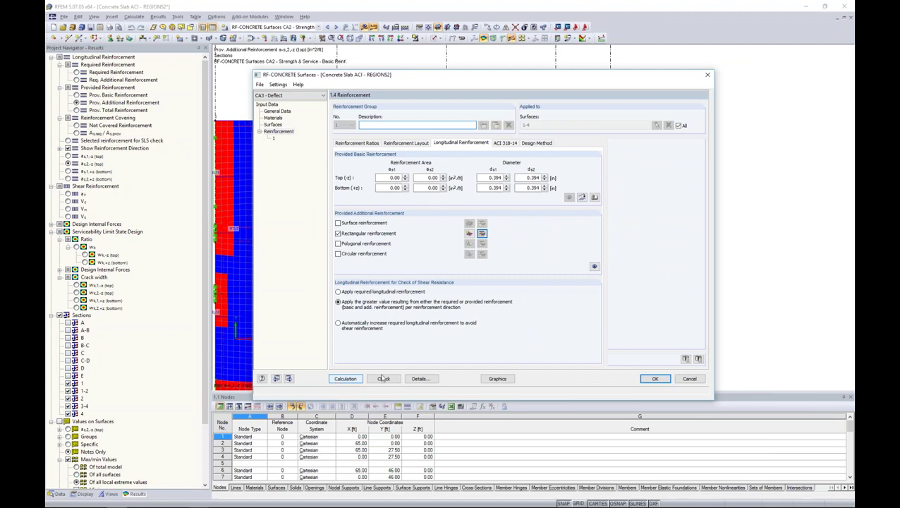
pyautogui.click(654, 379)
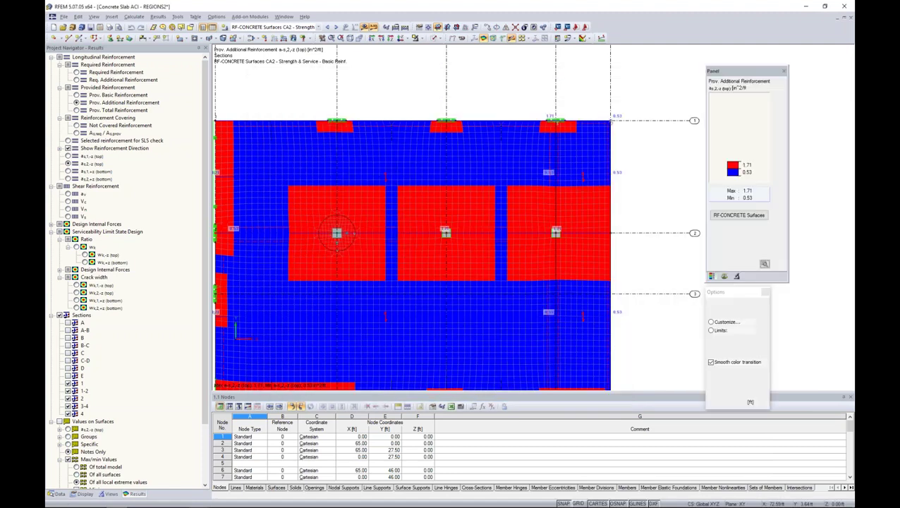
pyautogui.click(59, 494)
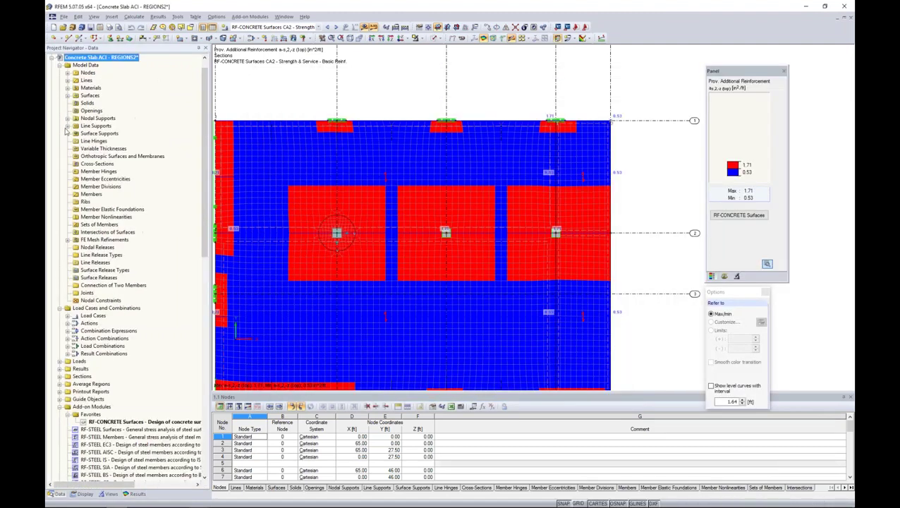
# Step: Switch to the Concrete Slab ACI - DEFLECTION 1 model and open its RF-CONCRETE Surfaces design module
pyautogui.click(53, 59)
pyautogui.doubleClick(102, 80)
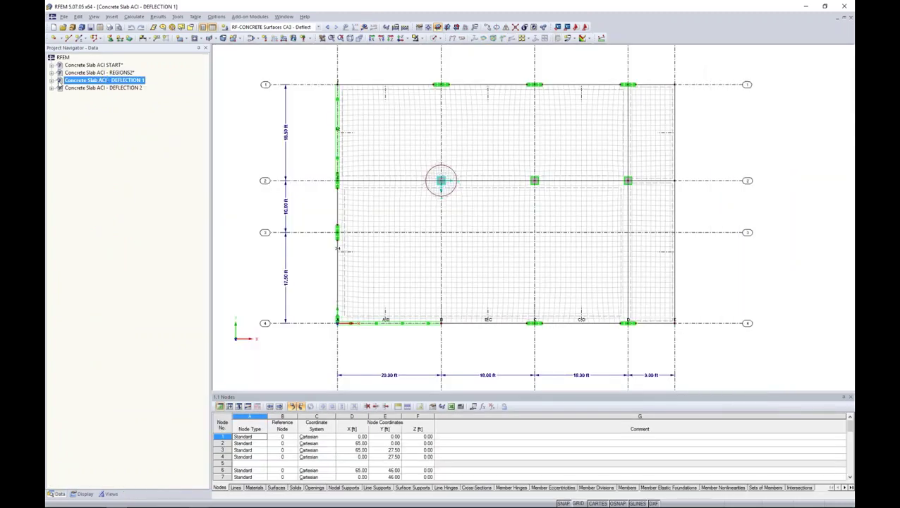
pyautogui.click(51, 80)
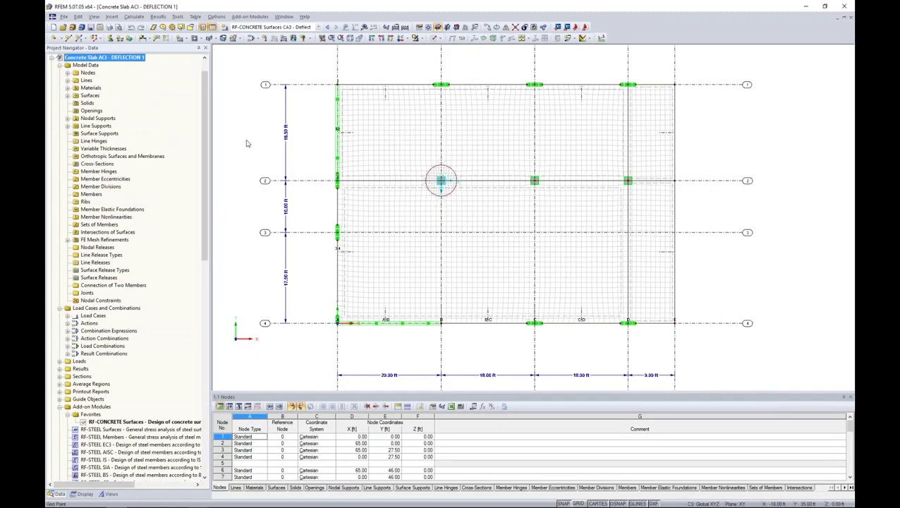
pyautogui.doubleClick(148, 421)
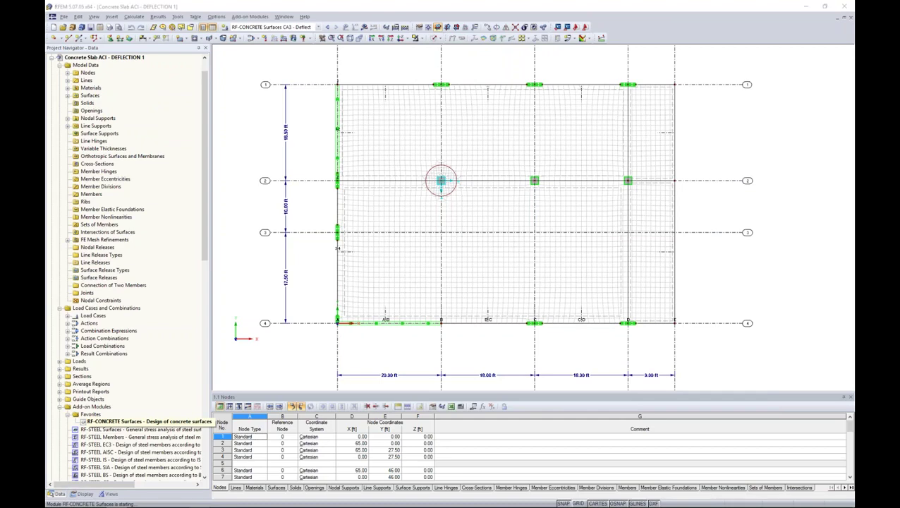
# Step: Review the total and by-surface serviceability design results, locating surface 4's governing deflection point in the model
pyautogui.click(247, 206)
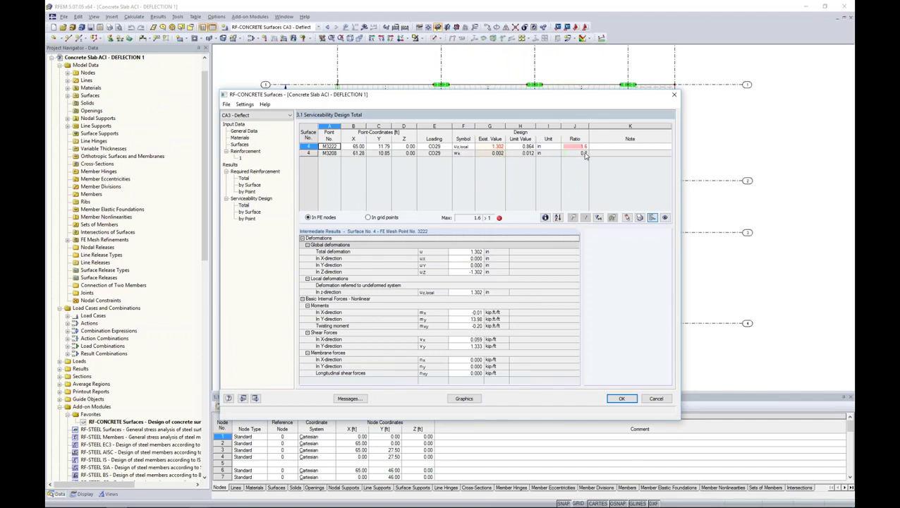
pyautogui.click(484, 146)
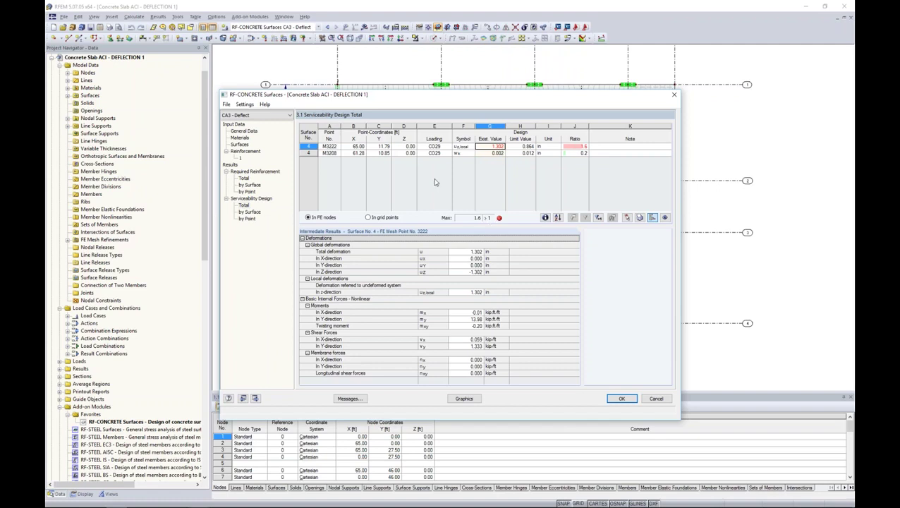
pyautogui.click(249, 212)
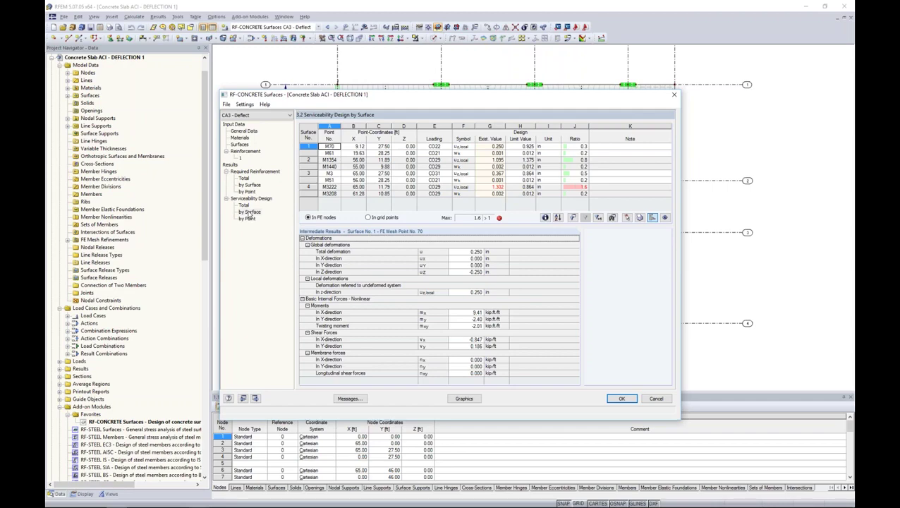
pyautogui.moveTo(396, 98); pyautogui.dragTo(386, 268)
pyautogui.click(434, 356)
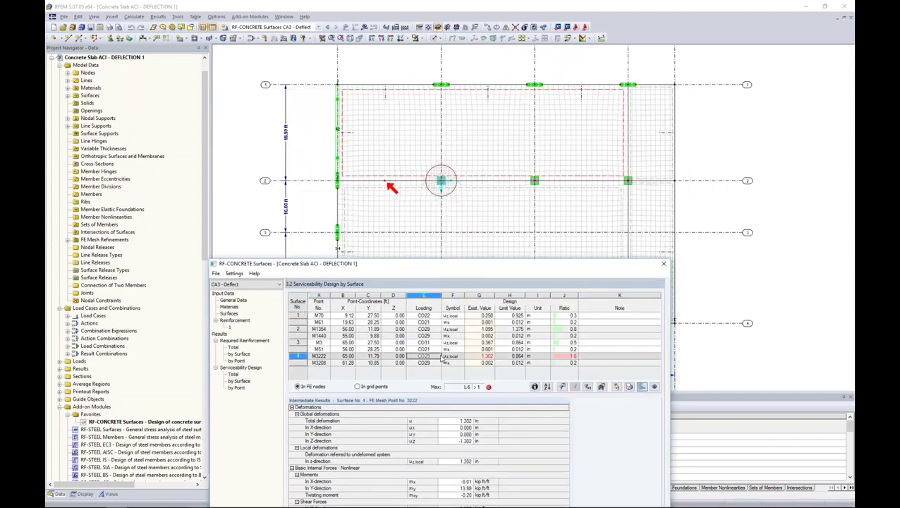
pyautogui.moveTo(488, 266); pyautogui.dragTo(415, 136)
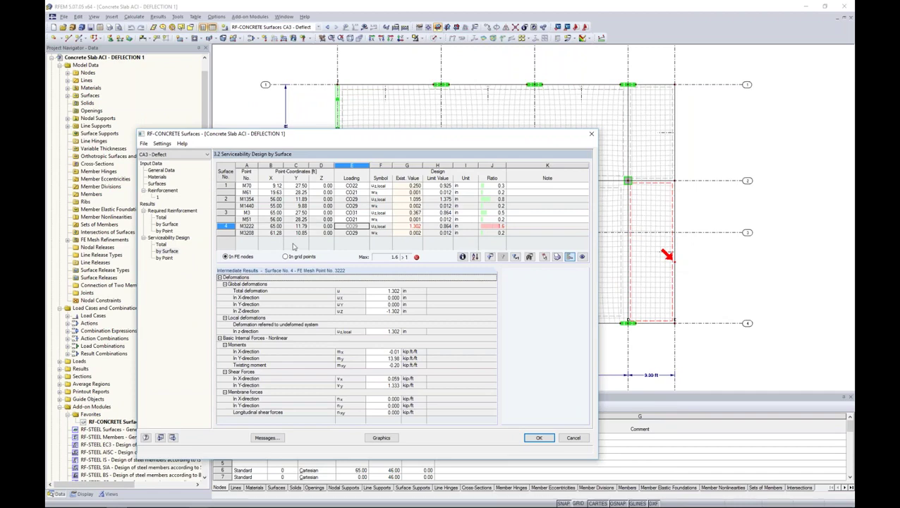
# Step: Display the Deflect case's local z-deformation graphically and inspect the deflected slab in 3D
pyautogui.click(381, 439)
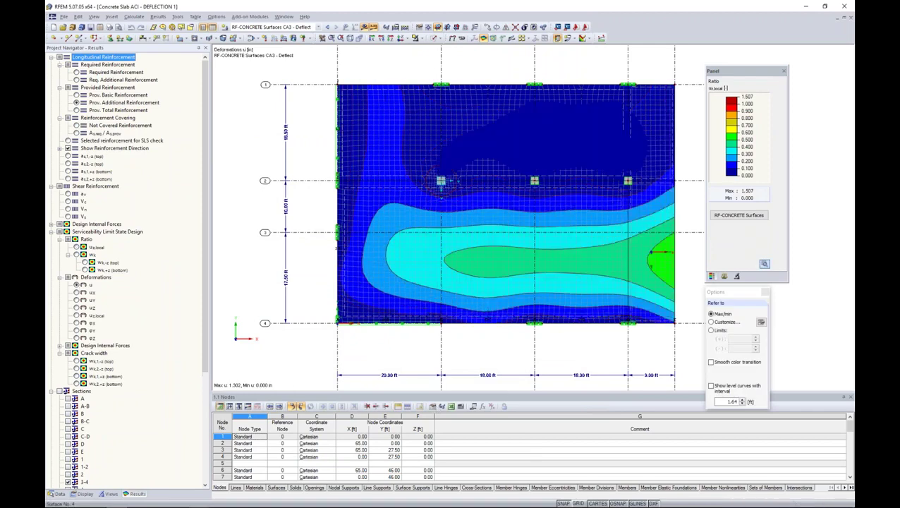
pyautogui.keyDown('ctrl'); pyautogui.moveTo(452, 300); pyautogui.dragTo(482, 79, button='middle'); pyautogui.keyUp('ctrl')
pyautogui.keyDown('ctrl'); pyautogui.moveTo(395, 249); pyautogui.dragTo(422, 286, button='middle'); pyautogui.keyUp('ctrl')
pyautogui.keyDown('ctrl'); pyautogui.moveTo(390, 182); pyautogui.dragTo(353, 187, button='middle'); pyautogui.keyUp('ctrl')
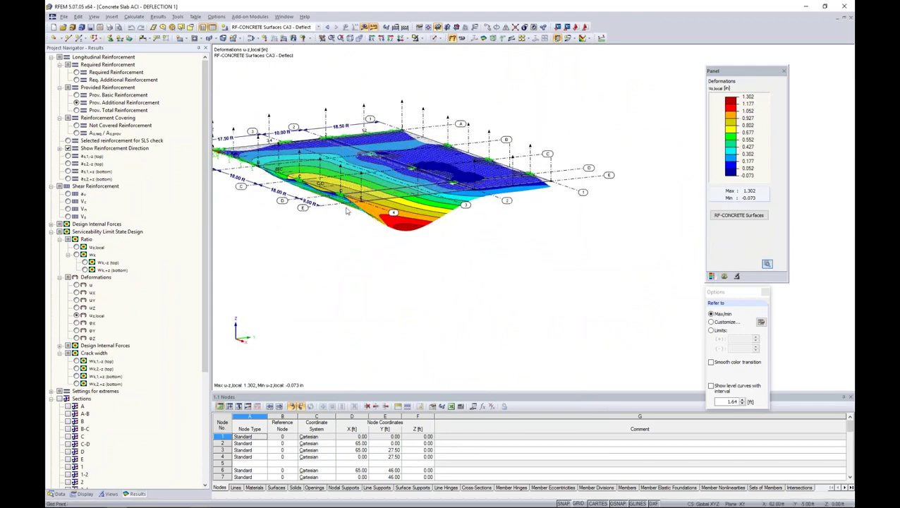
pyautogui.keyDown('ctrl'); pyautogui.moveTo(376, 236); pyautogui.dragTo(569, 306, button='middle'); pyautogui.keyUp('ctrl')
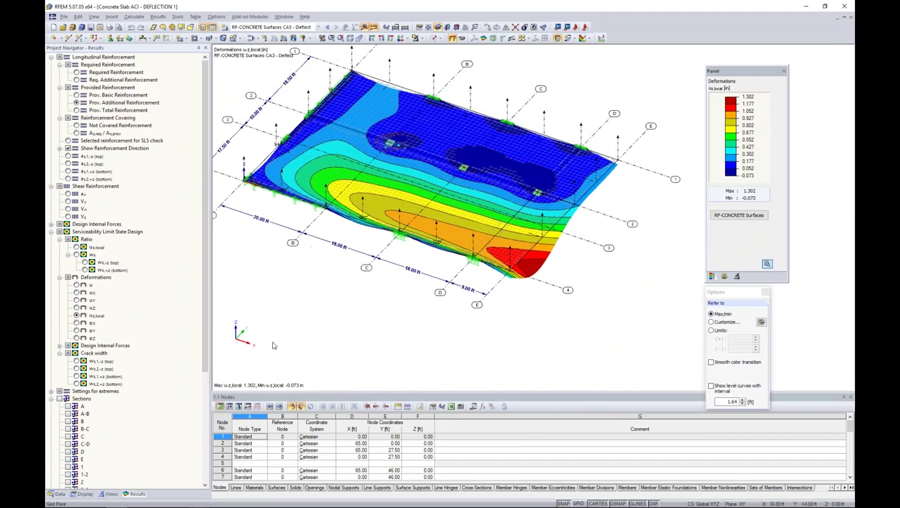
# Step: Show the local z-deflection diagram along section 3-4 and hide the surface results
pyautogui.scroll(-2, 201, 304)
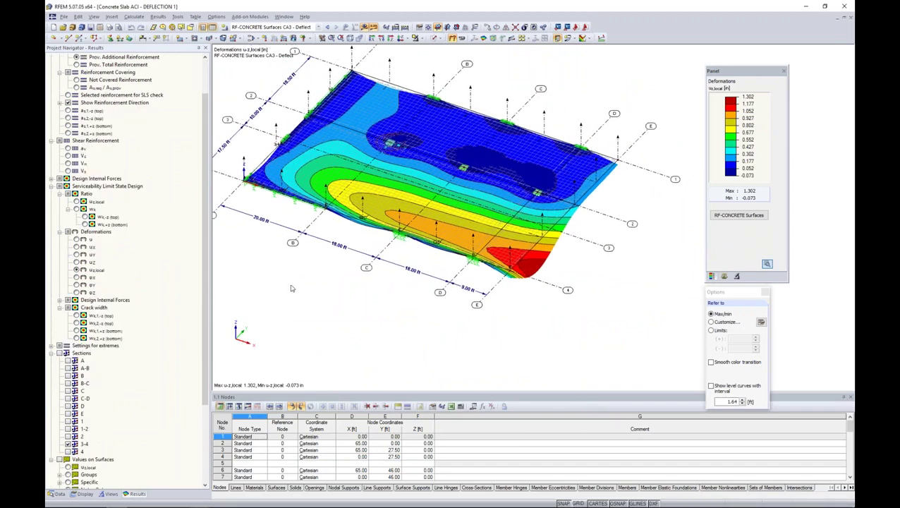
pyautogui.click(511, 39)
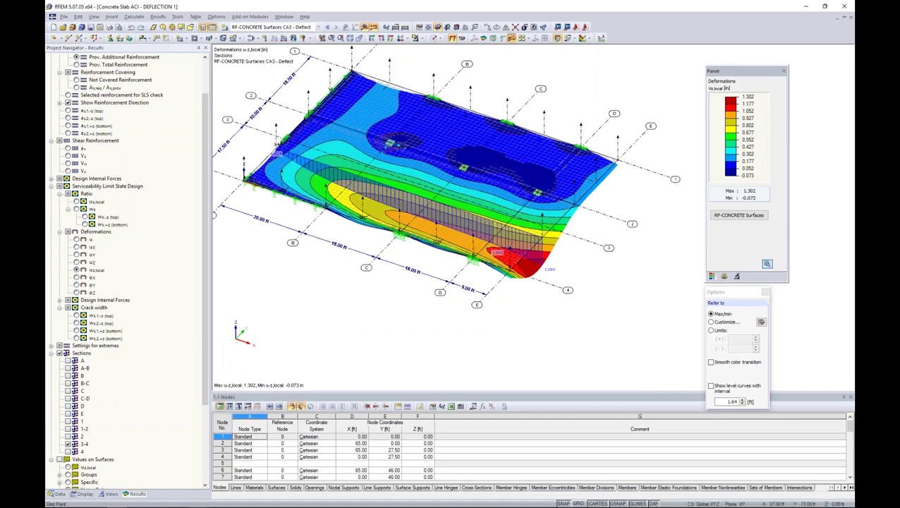
pyautogui.click(582, 38)
pyautogui.click(594, 101)
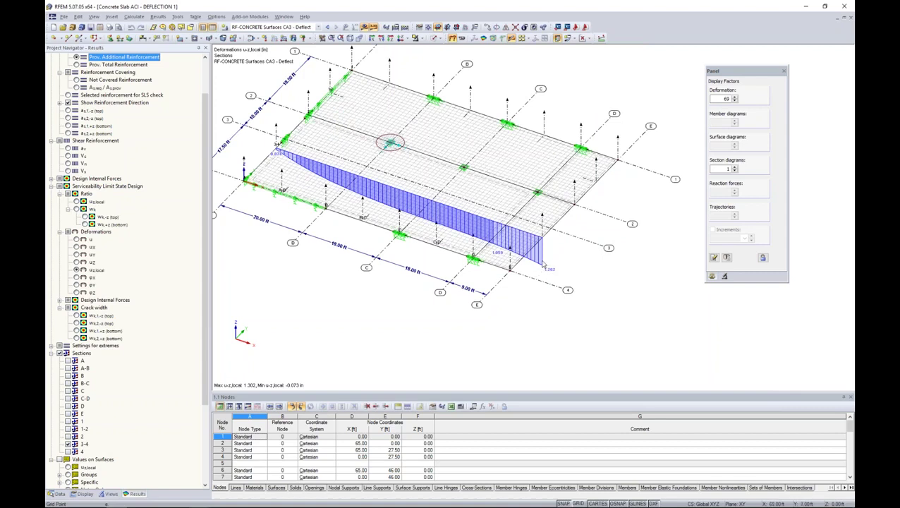
# Step: Examine the result diagram of section 3-4, adding the total deformation u, then close it
pyautogui.rightClick(542, 215)
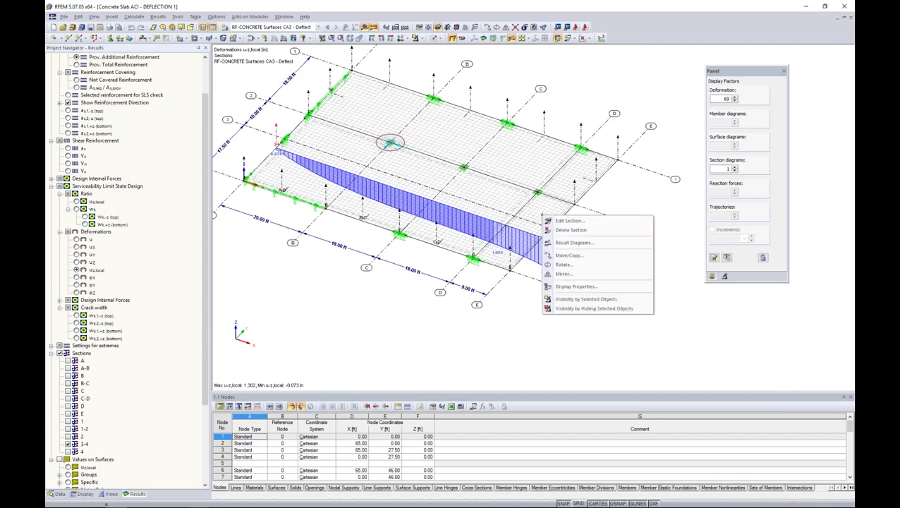
pyautogui.click(558, 242)
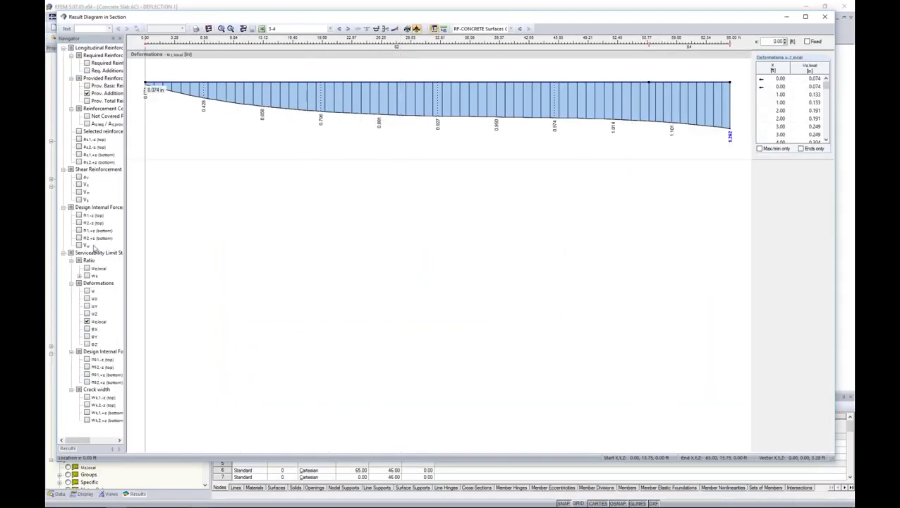
pyautogui.click(87, 291)
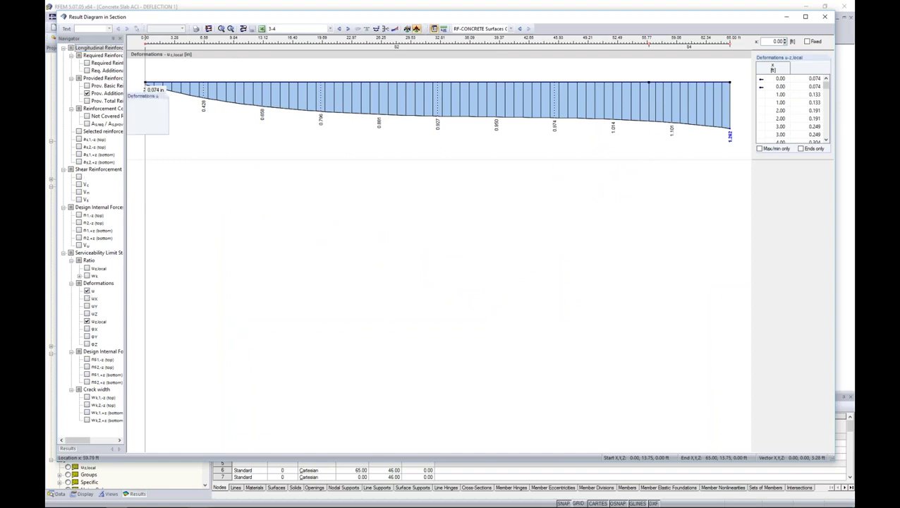
pyautogui.click(825, 17)
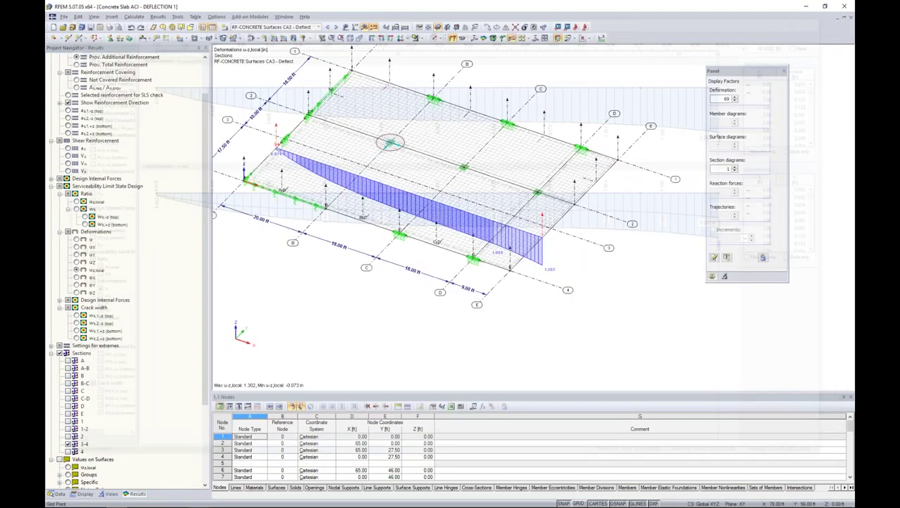
# Step: Restore the surface deformation contours alongside the section diagram and view the slab in plan
pyautogui.click(590, 41)
pyautogui.click(591, 50)
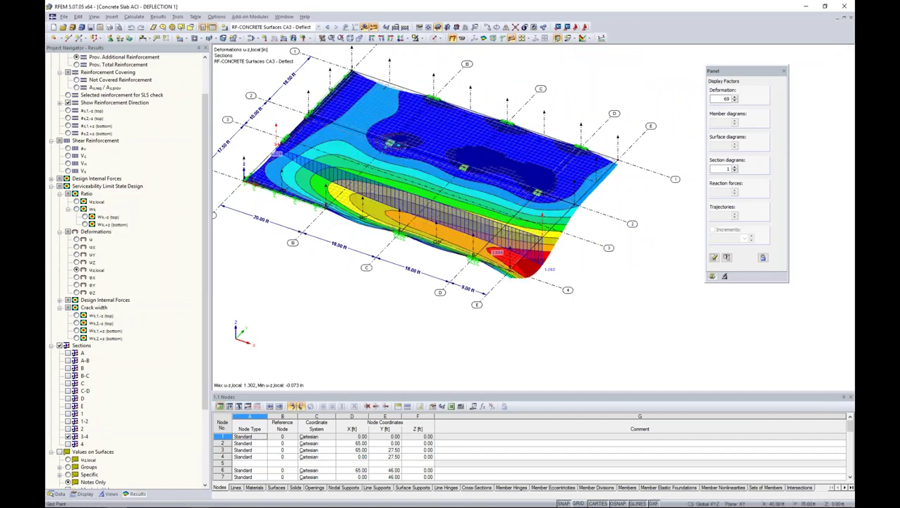
pyautogui.hotkey('ctrl', 'shift', 'z')
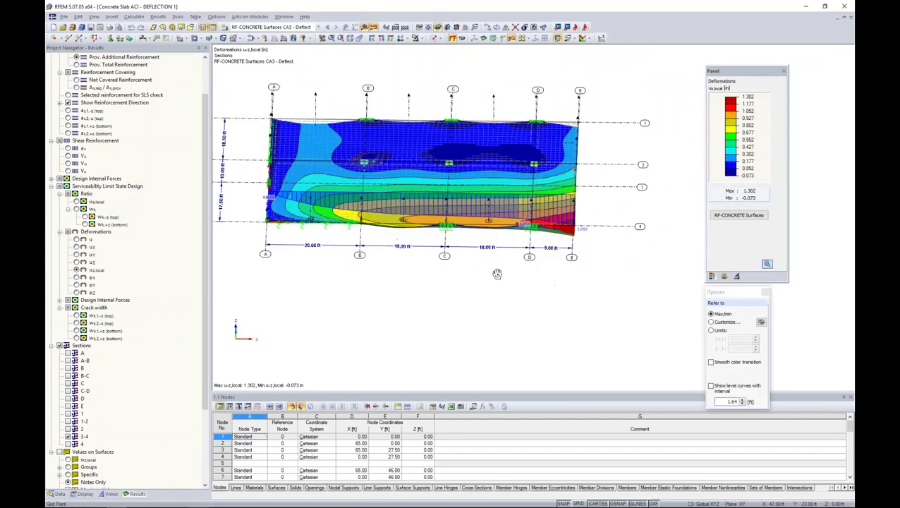
pyautogui.keyDown('ctrl'); pyautogui.moveTo(500, 291); pyautogui.dragTo(479, 331, button='middle'); pyautogui.keyUp('ctrl')
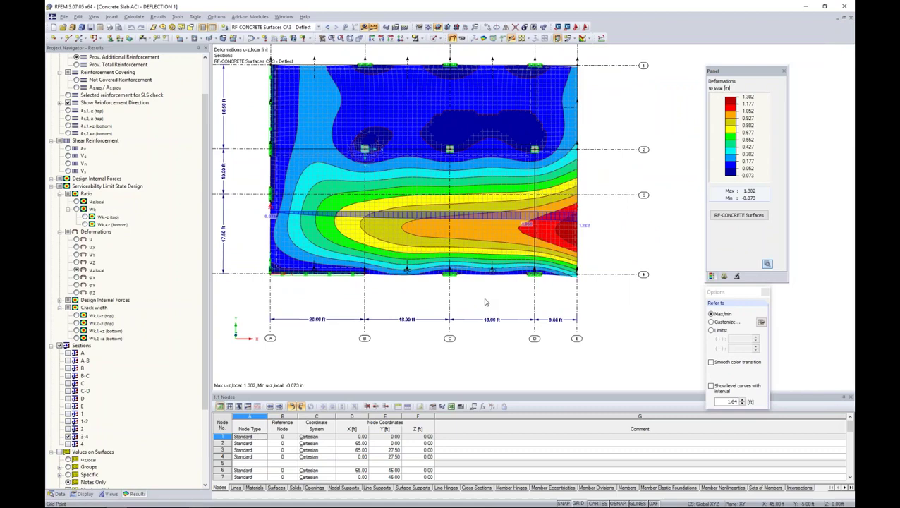
# Step: Set the thickness of surfaces 1 to 4 to 14 in within the RF-CONCRETE Surfaces input data
pyautogui.click(749, 214)
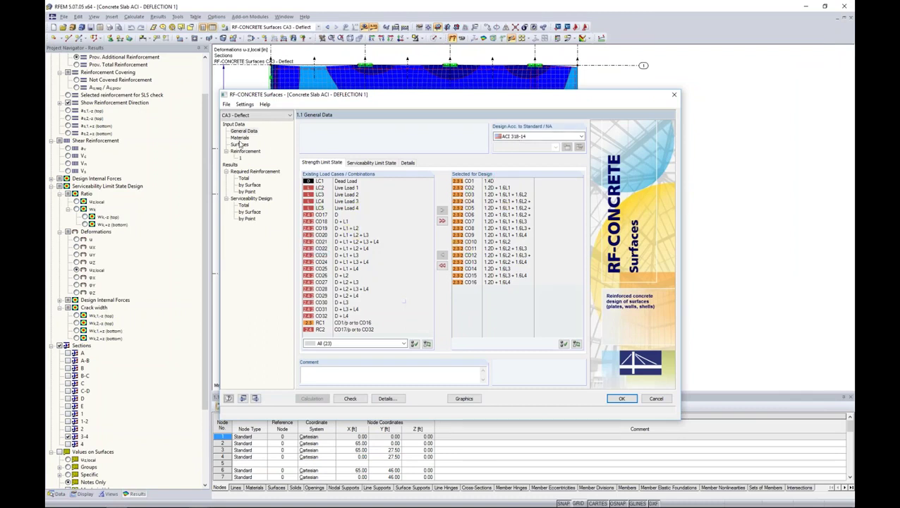
pyautogui.click(240, 144)
pyautogui.click(386, 146)
pyautogui.click(386, 147)
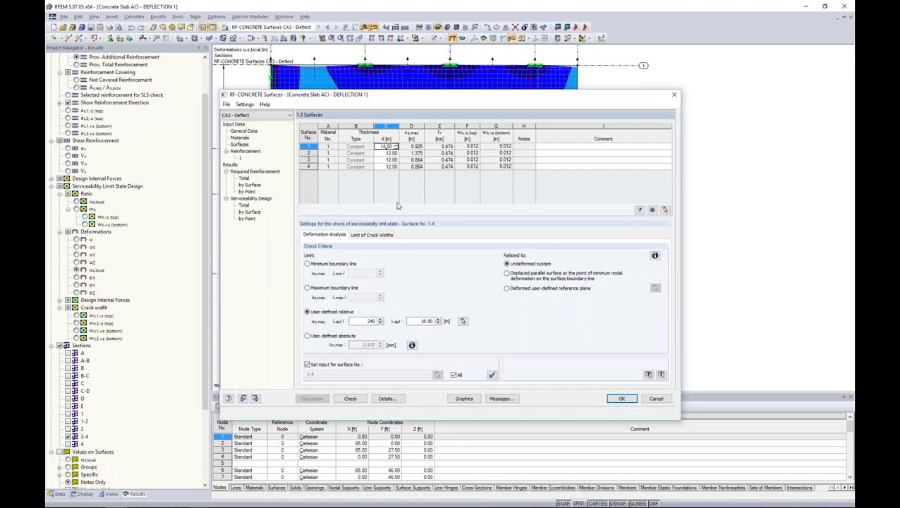
pyautogui.press('Return')
pyautogui.write('14')
pyautogui.press('Return')
pyautogui.write('14')
pyautogui.press('Return')
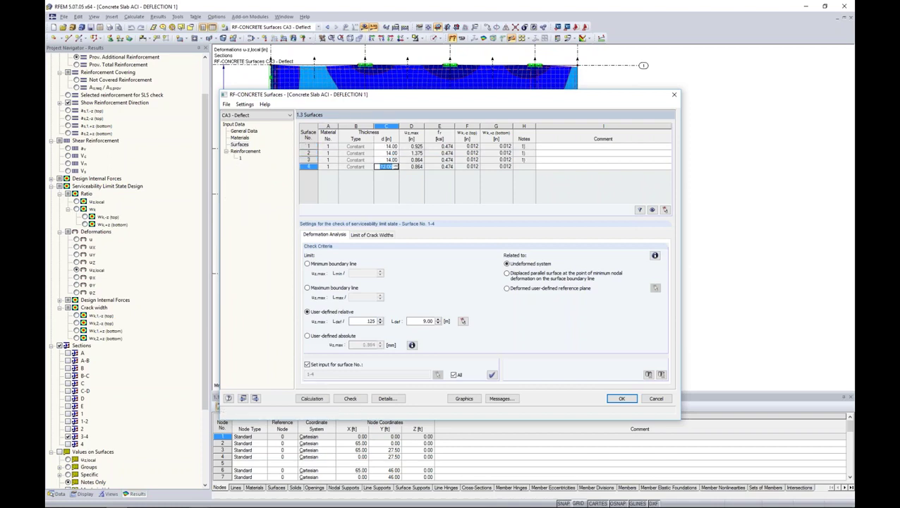
pyautogui.write('14')
pyautogui.press('Return')
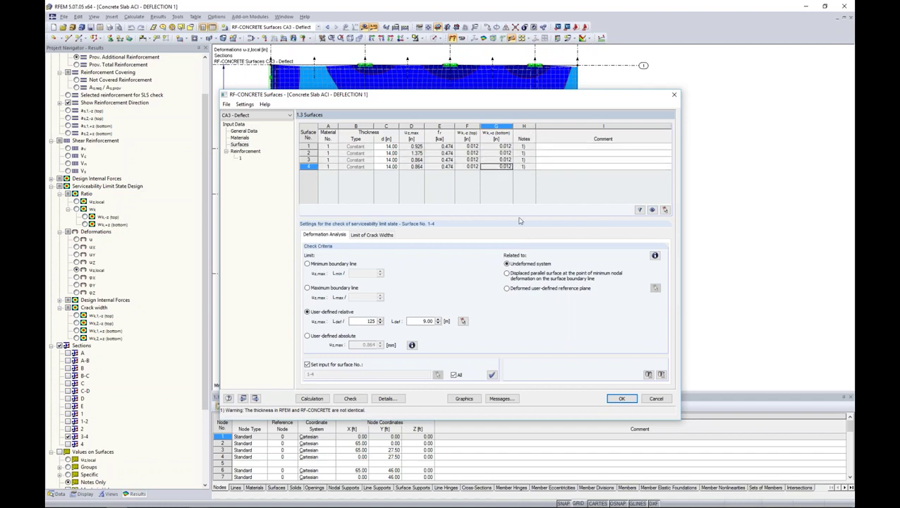
# Step: Read the design note on the surface thicknesses, then accept the module input without calculating
pyautogui.click(498, 397)
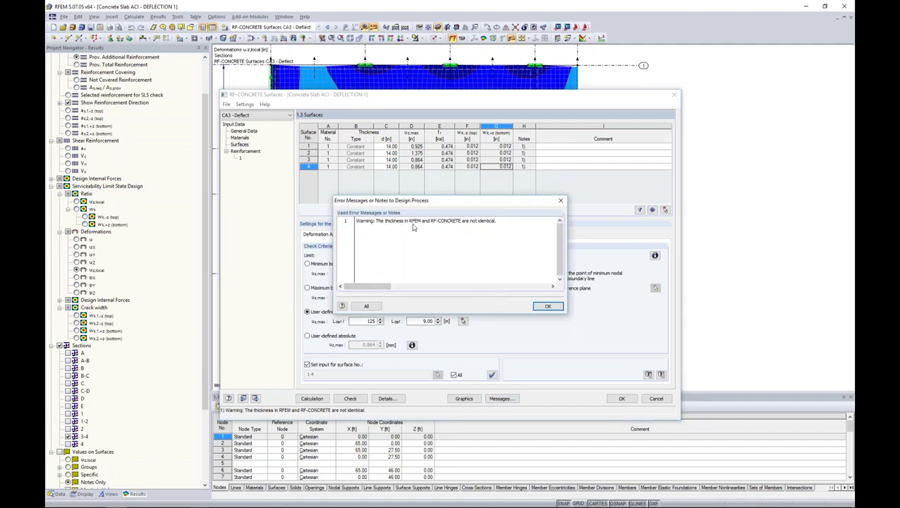
pyautogui.click(561, 200)
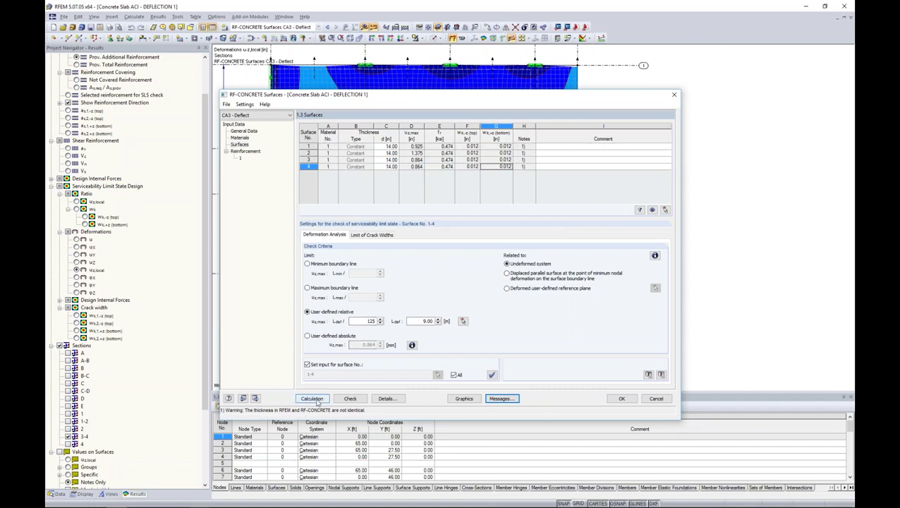
pyautogui.click(622, 399)
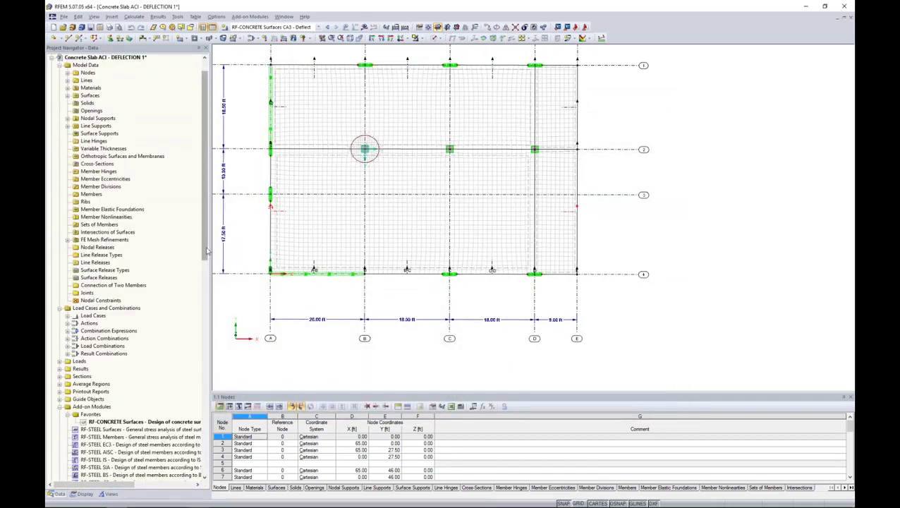
# Step: Switch to the Concrete Slab ACI - DEFLECTION 2 model and open its RF-CONCRETE Surfaces design module
pyautogui.scroll(1, 205, 162)
pyautogui.click(50, 83)
pyautogui.click(103, 88)
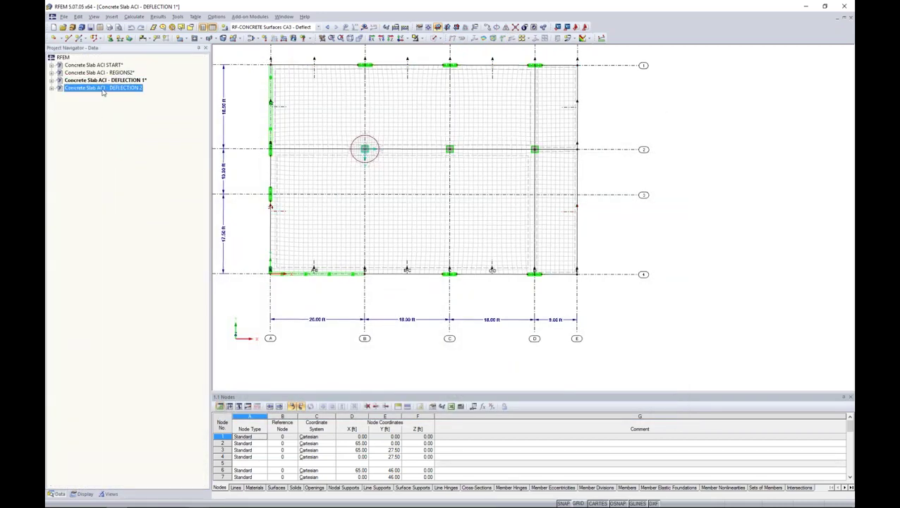
pyautogui.click(53, 88)
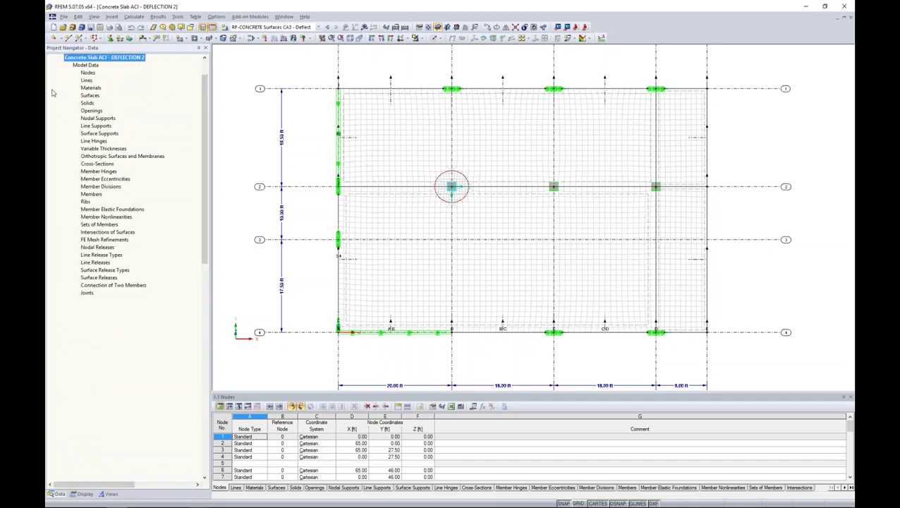
pyautogui.doubleClick(164, 421)
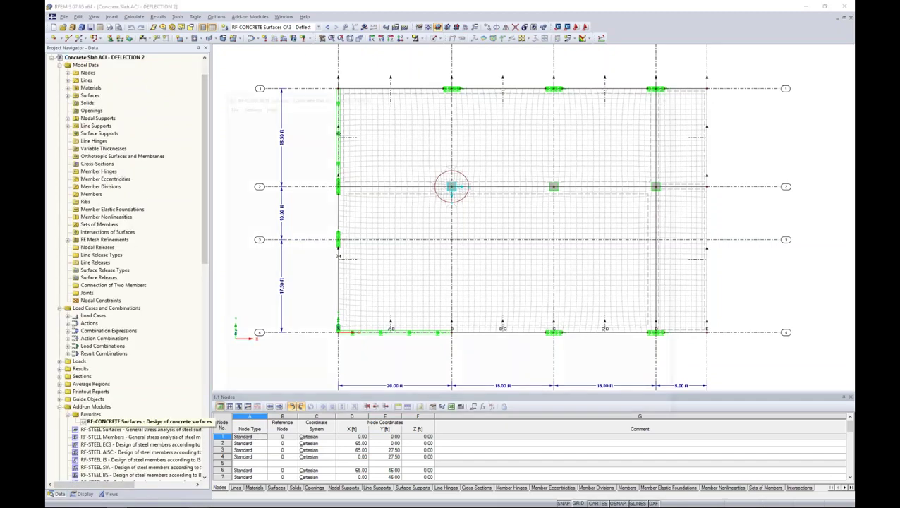
# Step: Check the surface thicknesses, then review the total and by-surface serviceability results of the thickened slab
pyautogui.click(240, 144)
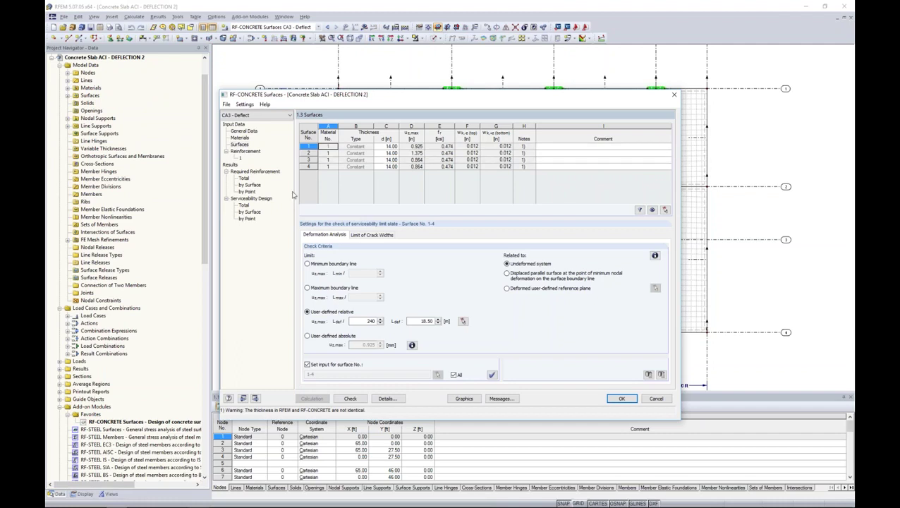
pyautogui.click(243, 206)
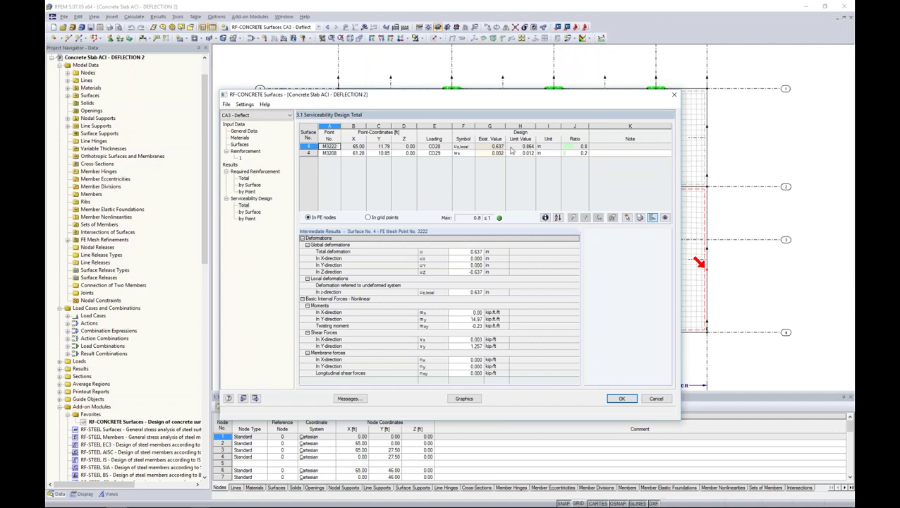
pyautogui.click(249, 212)
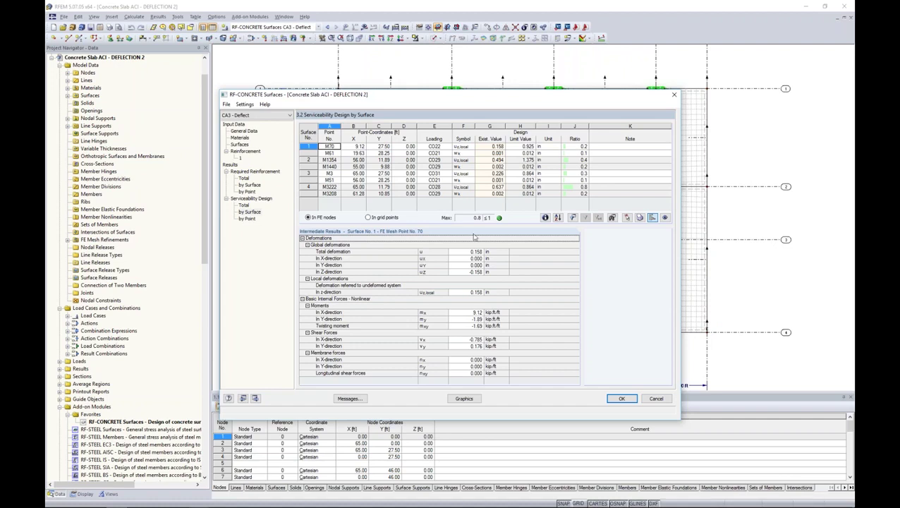
pyautogui.click(618, 399)
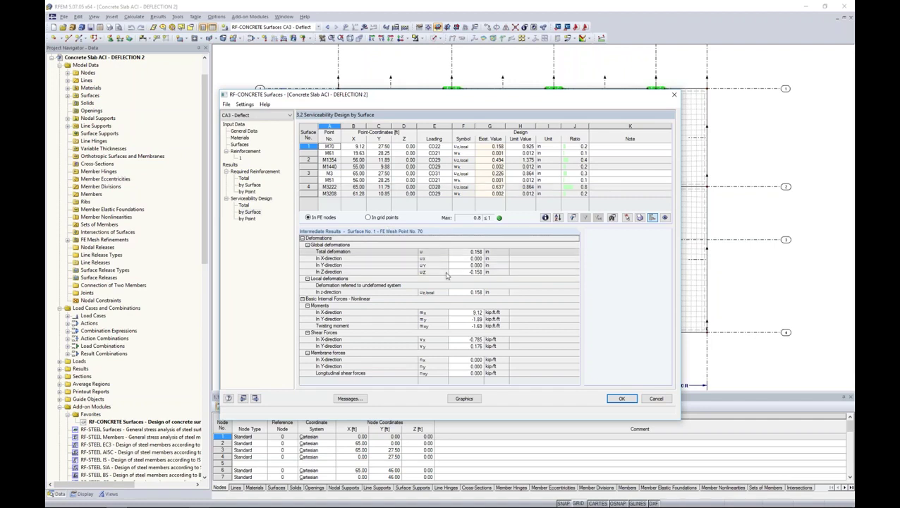
# Step: Close the serviceability results, reopen RF-CONCRETE Surfaces, and display the required top reinforcement a-s,1,-z graphically on the slab
pyautogui.click(656, 399)
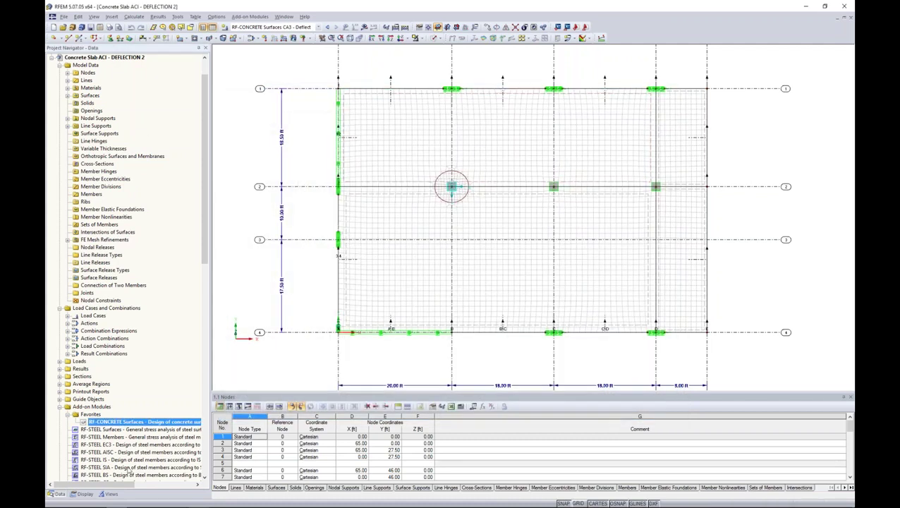
pyautogui.click(250, 16)
pyautogui.click(272, 28)
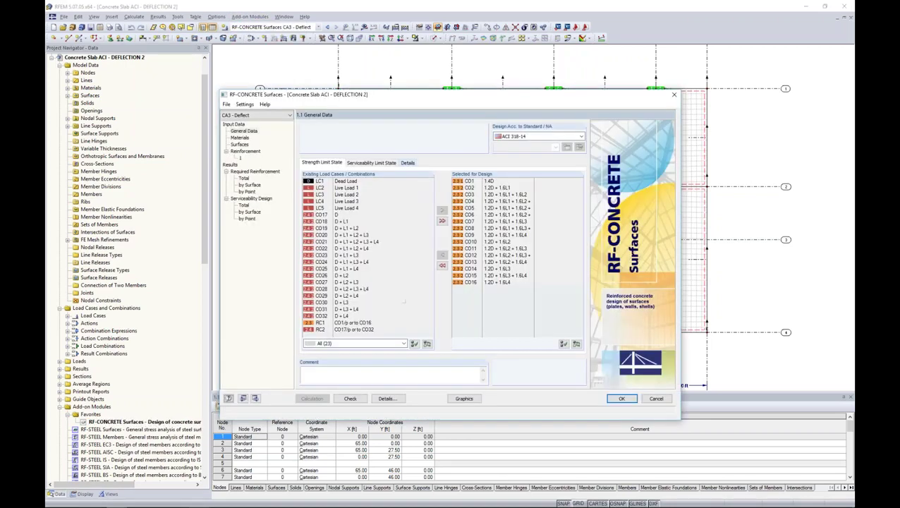
pyautogui.click(460, 398)
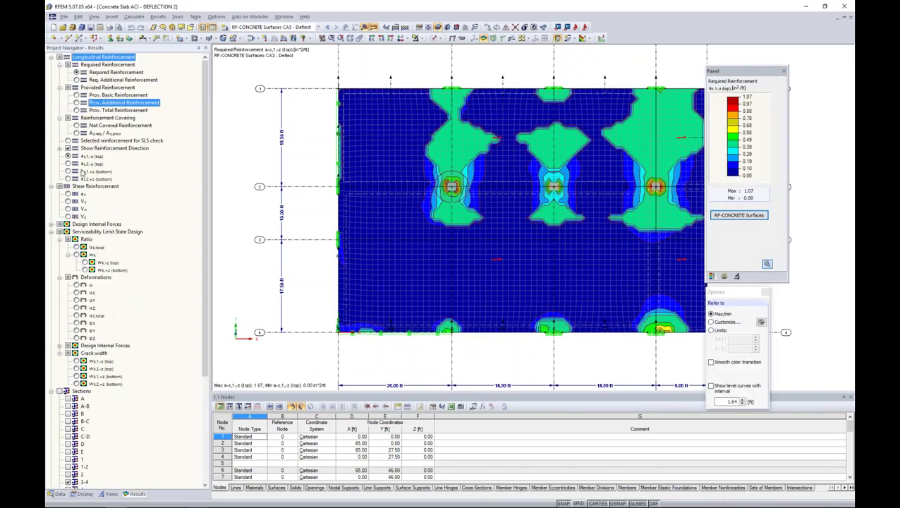
pyautogui.moveTo(547, 267); pyautogui.dragTo(506, 265, button='middle')
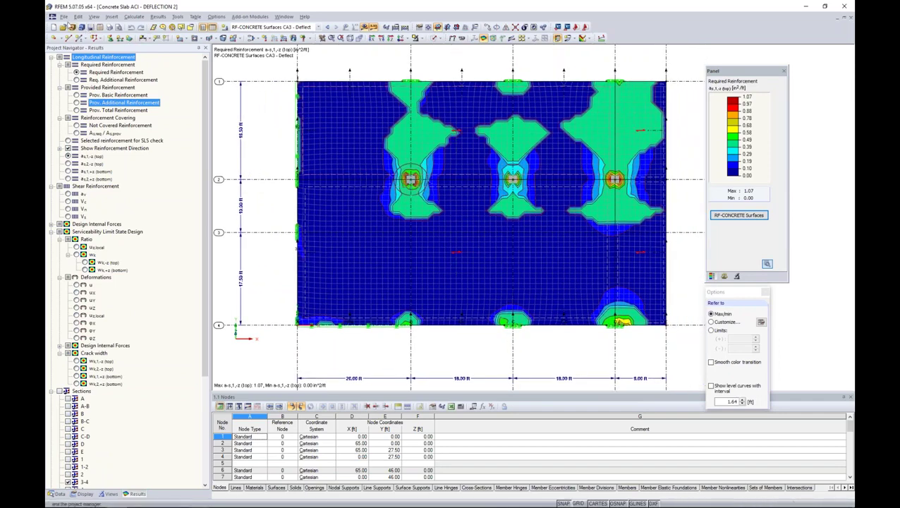
# Step: Set up an ASCII DXF results export with isolines/isobands of all surfaces in the XY plane and proceed to its save dialog
pyautogui.click(63, 16)
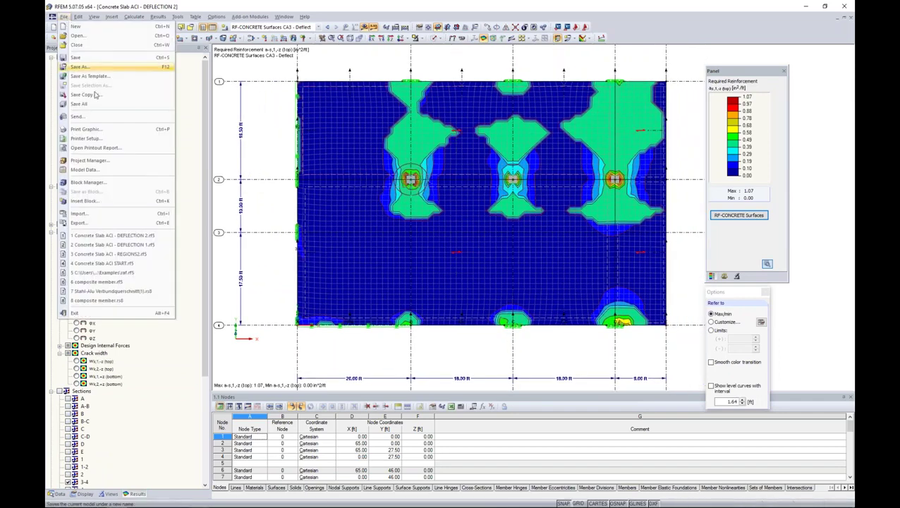
pyautogui.click(80, 224)
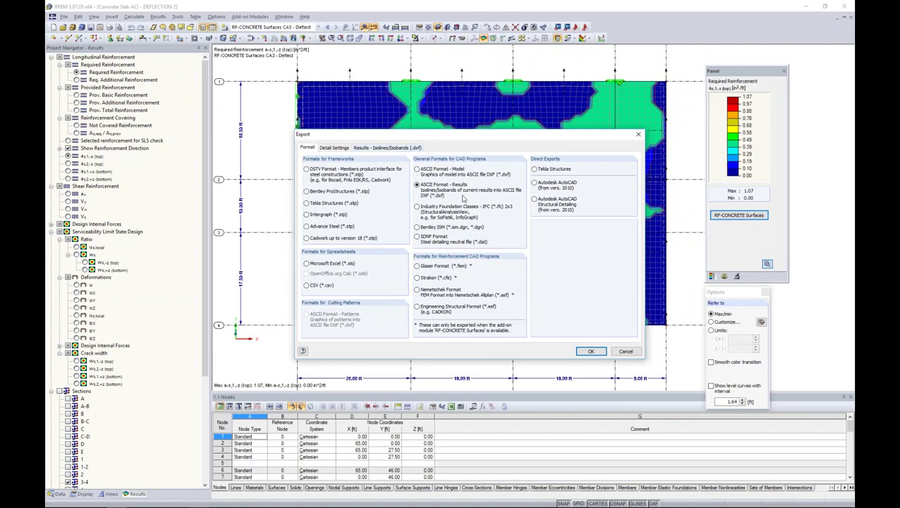
pyautogui.click(394, 150)
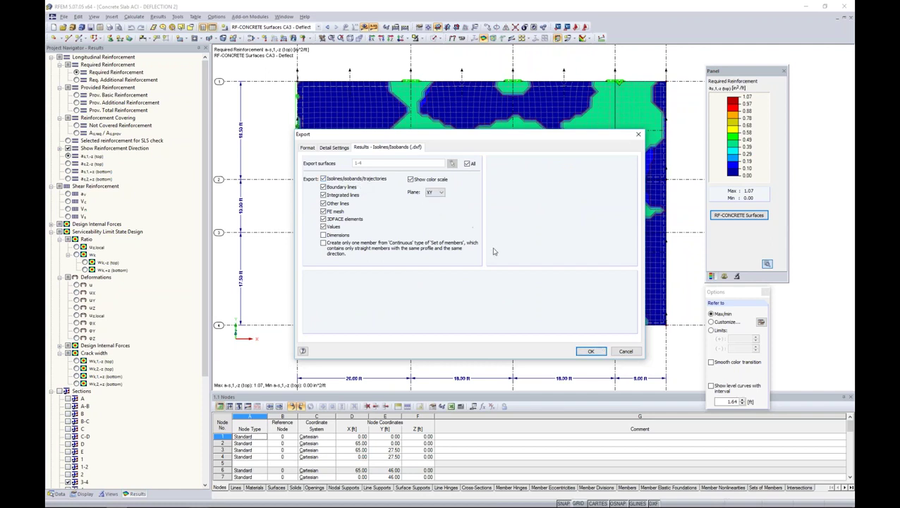
pyautogui.click(591, 351)
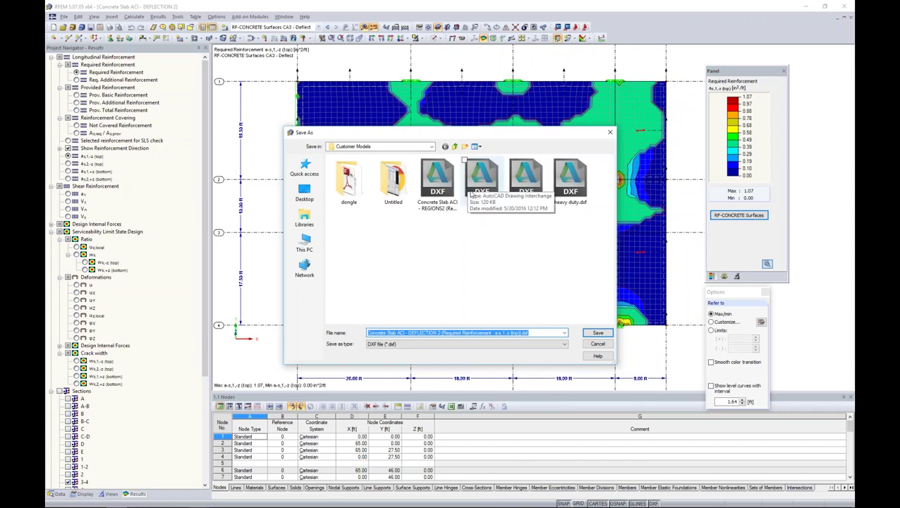
# Step: Switch to AutoCAD and examine the required reinforcement contours and legend in the Concrete Slab ACI - REGIONS2 DXF drawing
pyautogui.moveTo(240, 500)
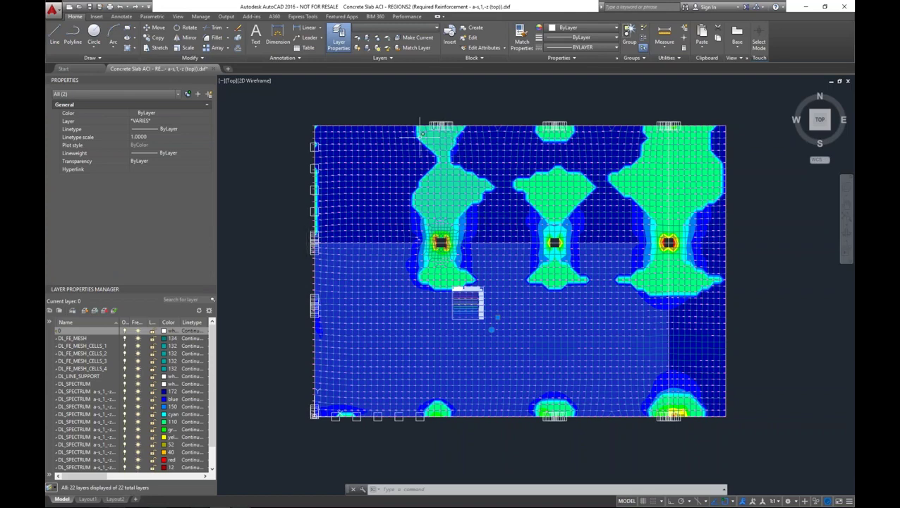
pyautogui.scroll(8, 474, 319)
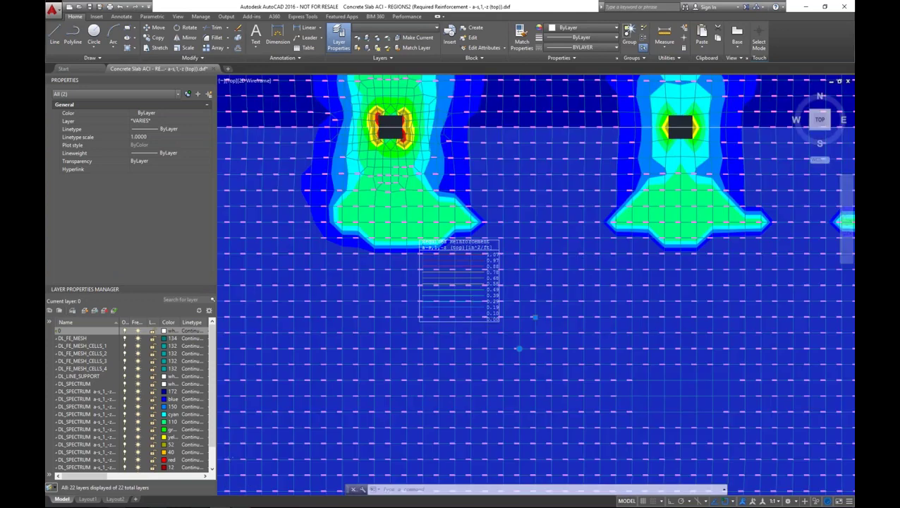
pyautogui.scroll(-8, 474, 295)
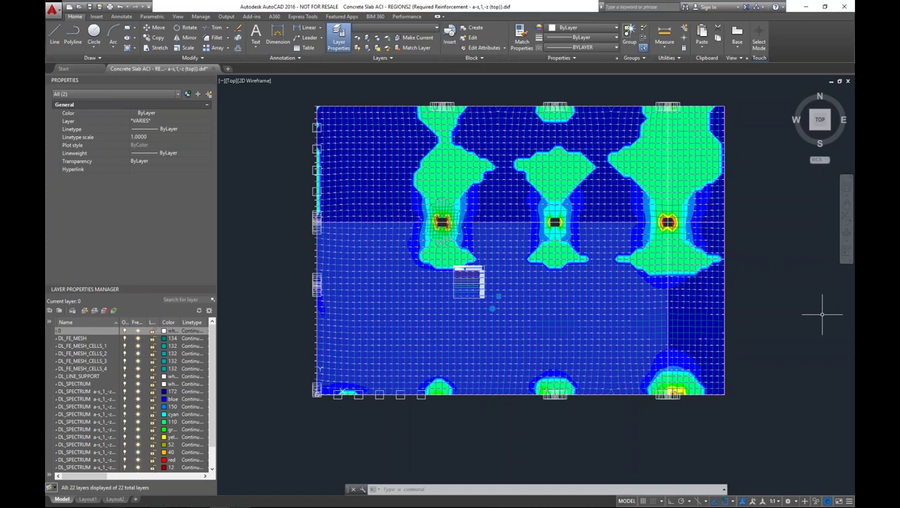
# Step: Switch to the PowerPoint slide show and advance to the More Information slide
pyautogui.hotkey('alt', 'Tab')
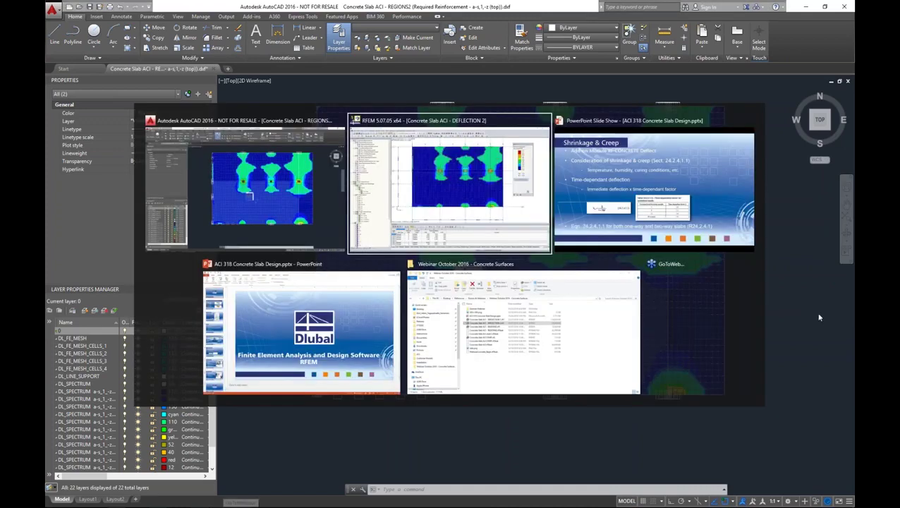
pyautogui.click(716, 224)
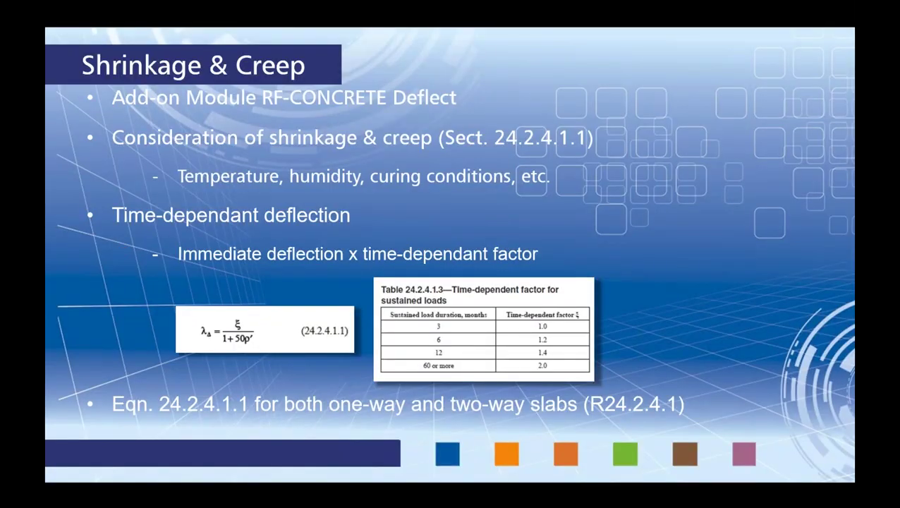
pyautogui.press('Right')
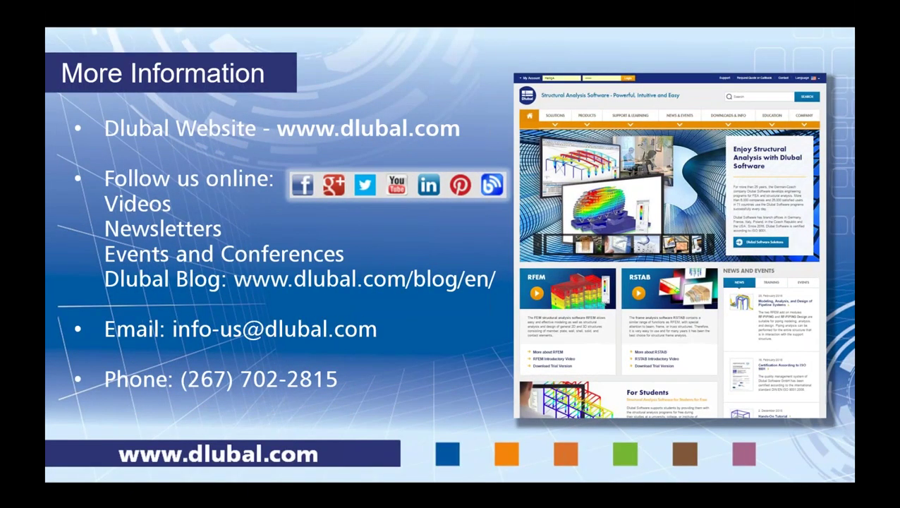